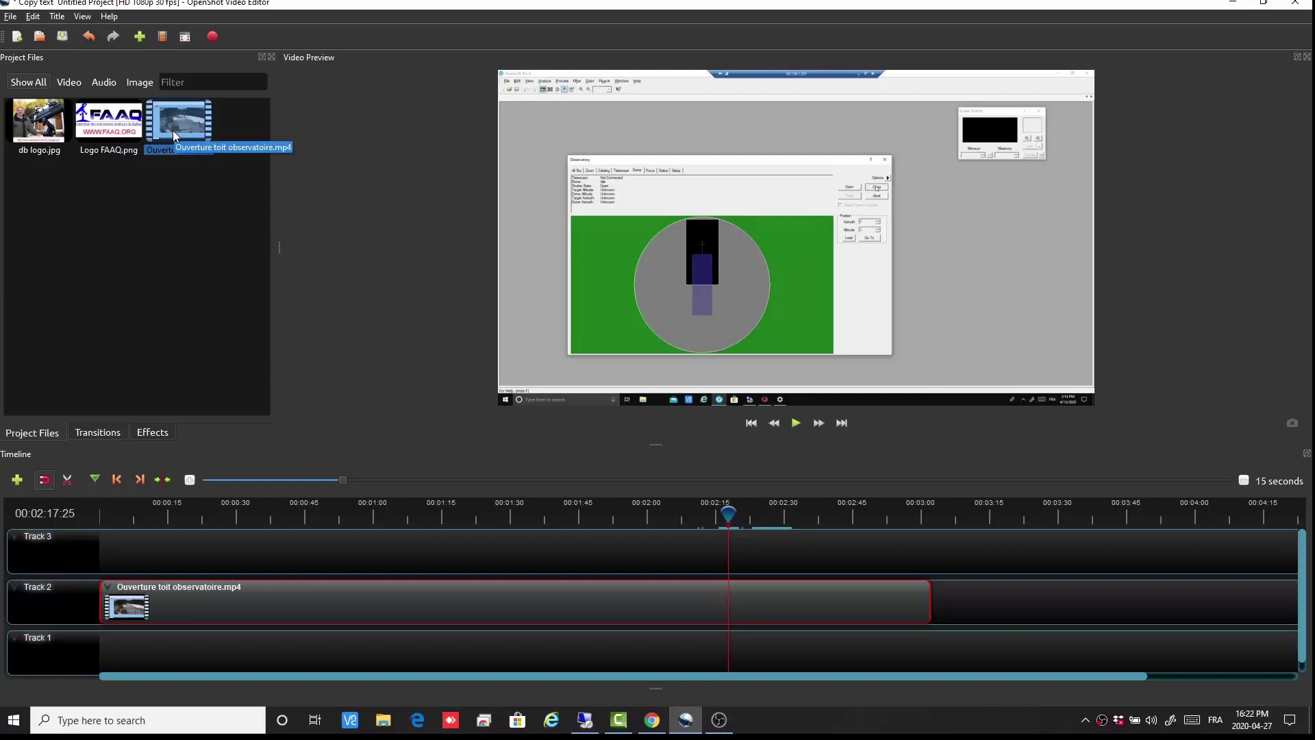
Inspect the file properties of Ouverture toit observatoire.mp4, including its resolution and frame rate, and close them without updating.
left_click(170, 192)
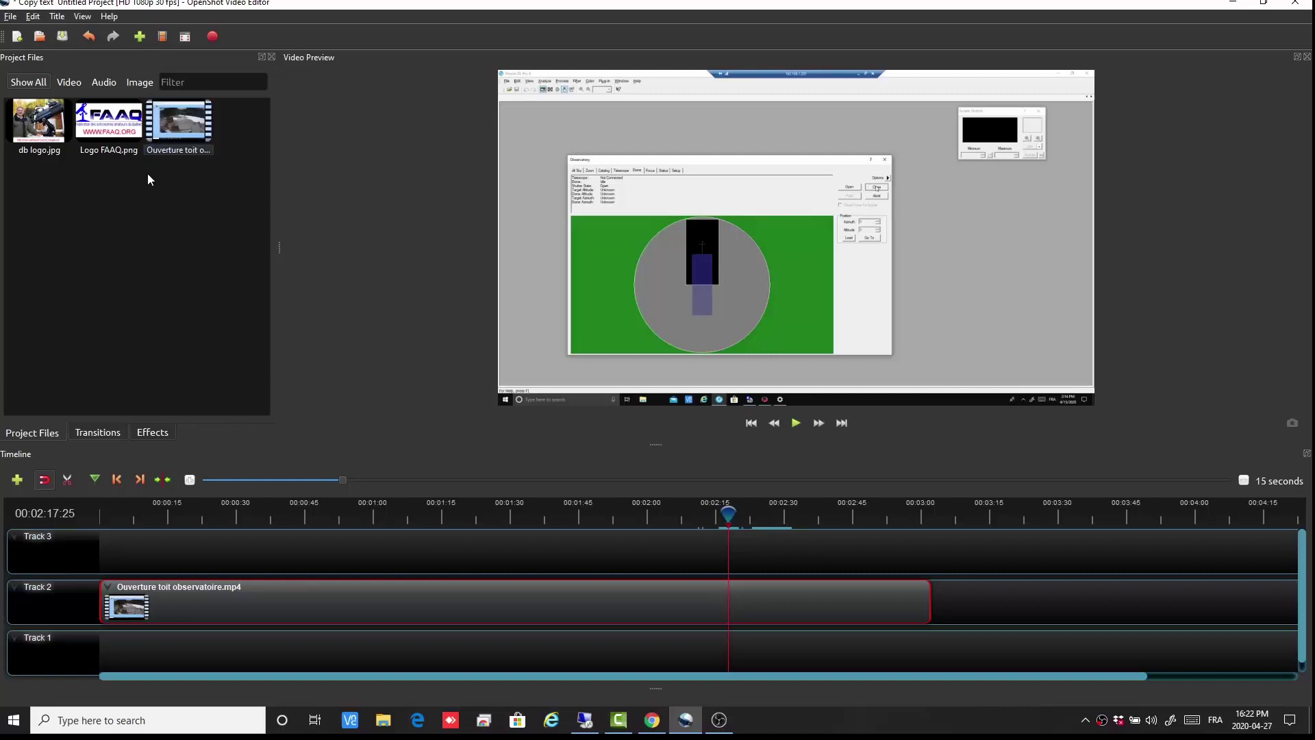
right_click(179, 126)
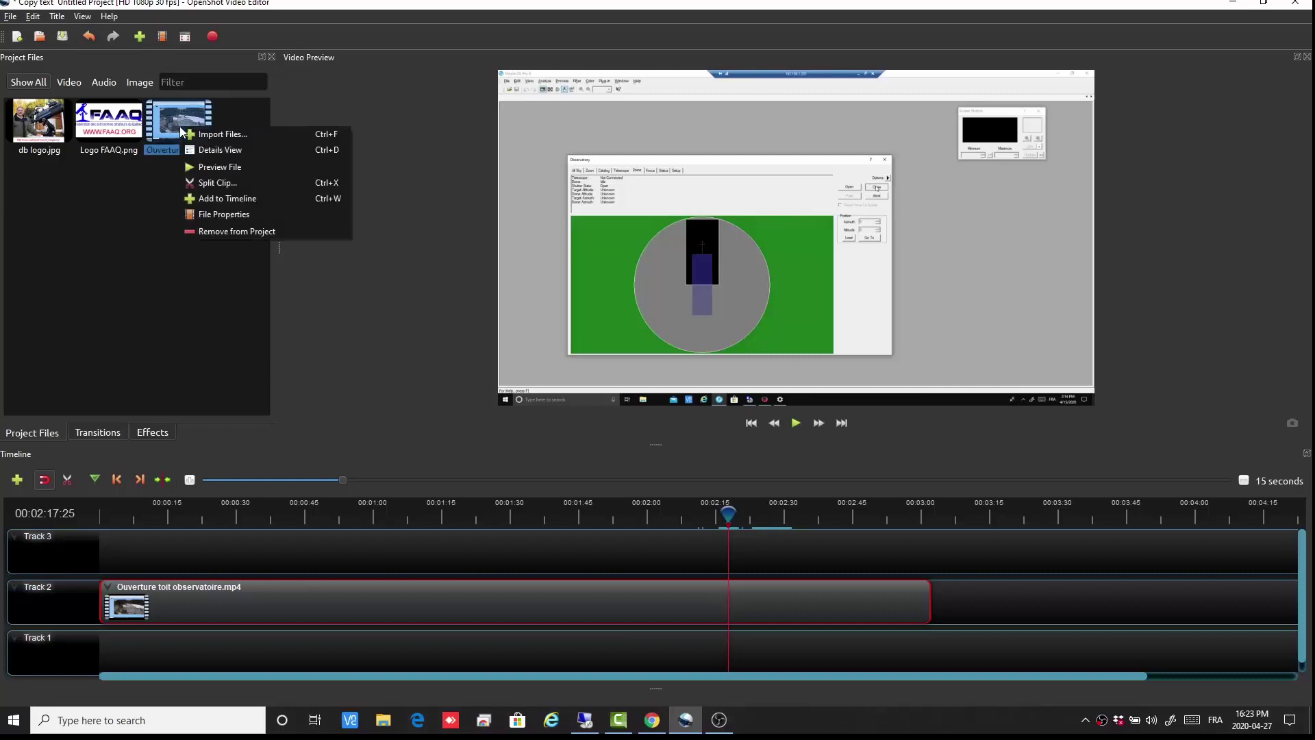
left_click(235, 215)
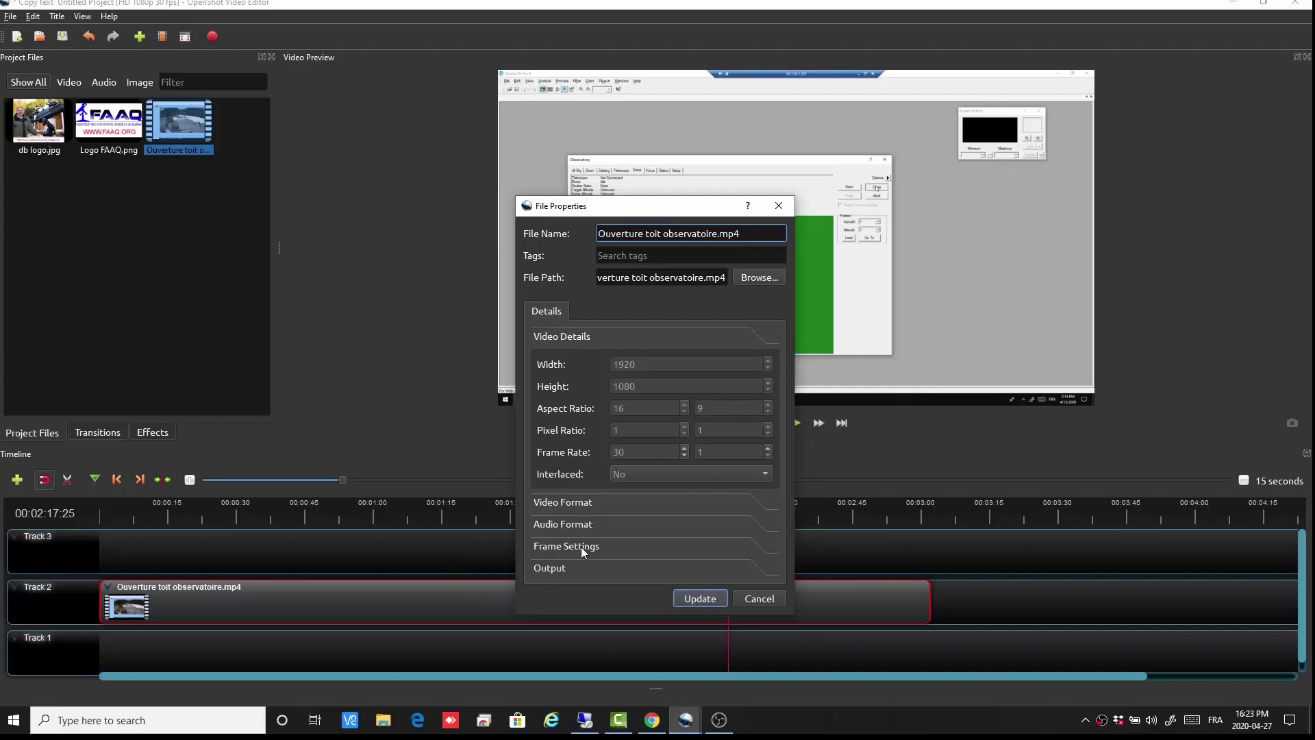
left_click(770, 603)
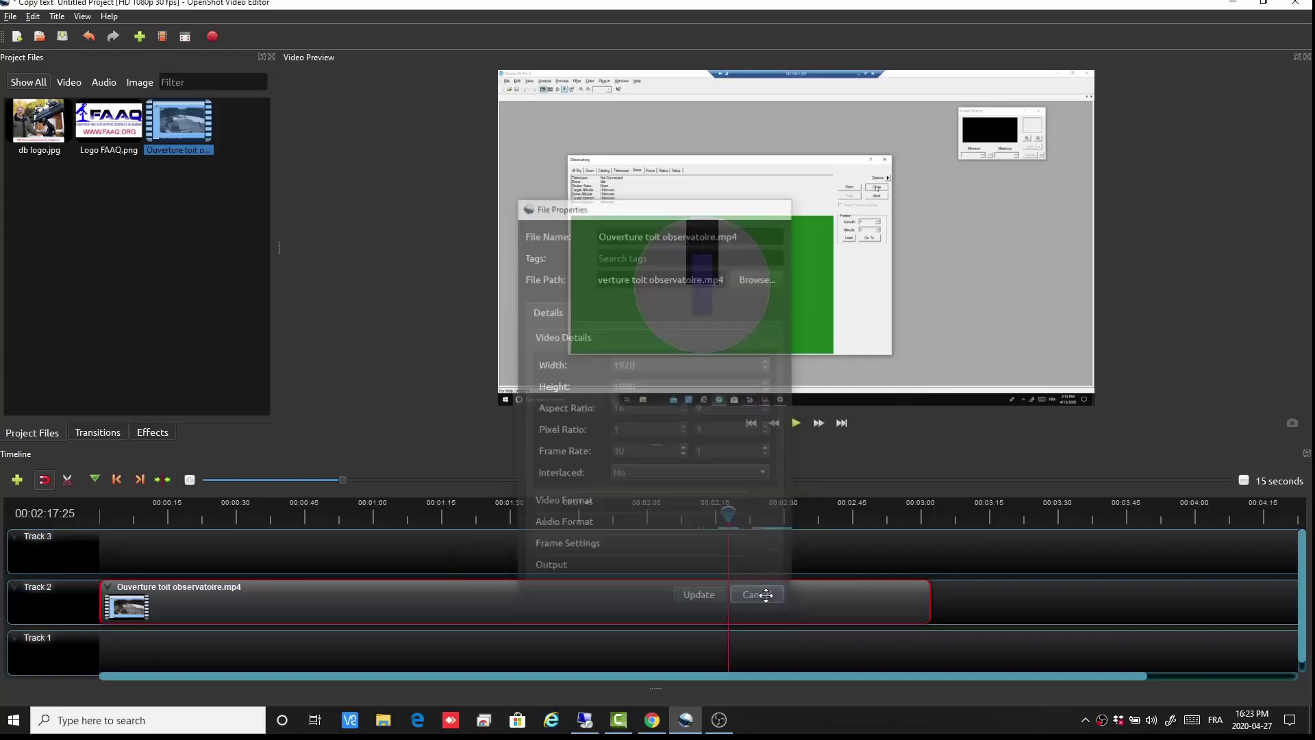
Check the video profile choices in the export settings, and cancel without exporting.
left_click(213, 36)
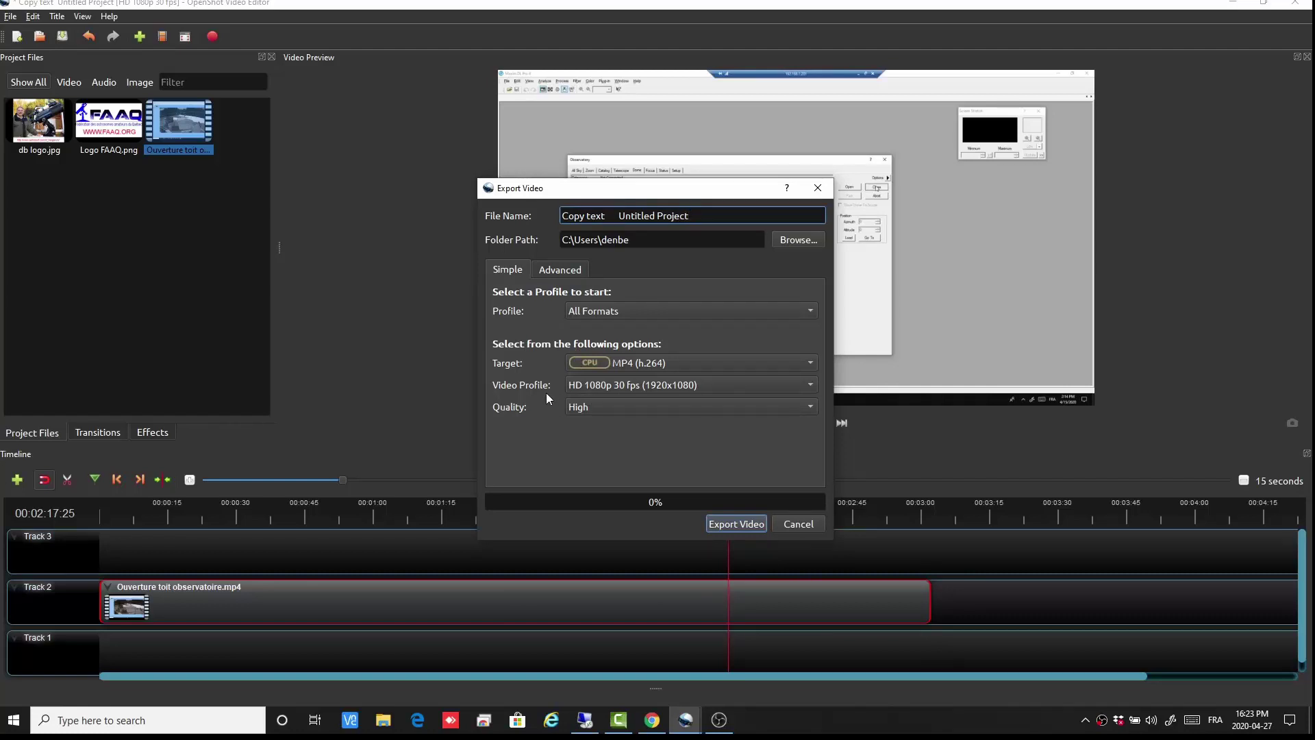
left_click(810, 385)
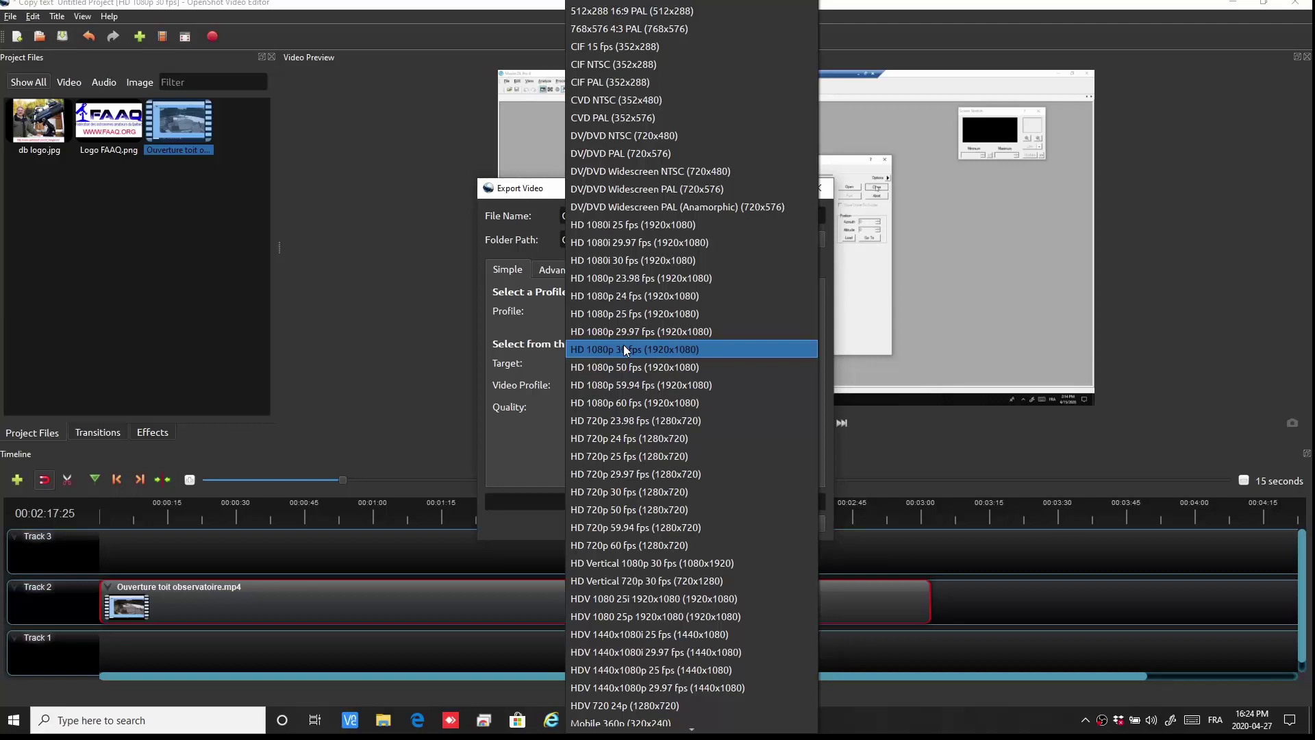
left_click(393, 369)
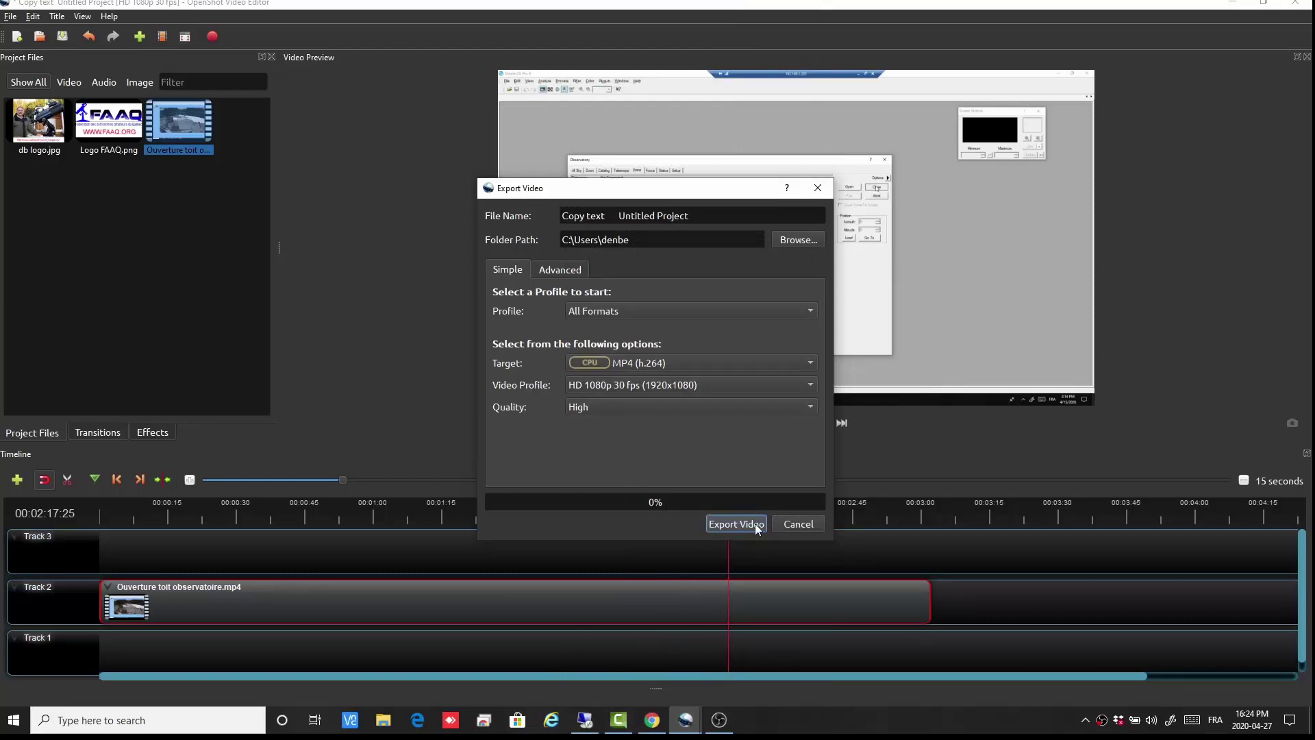
left_click(798, 524)
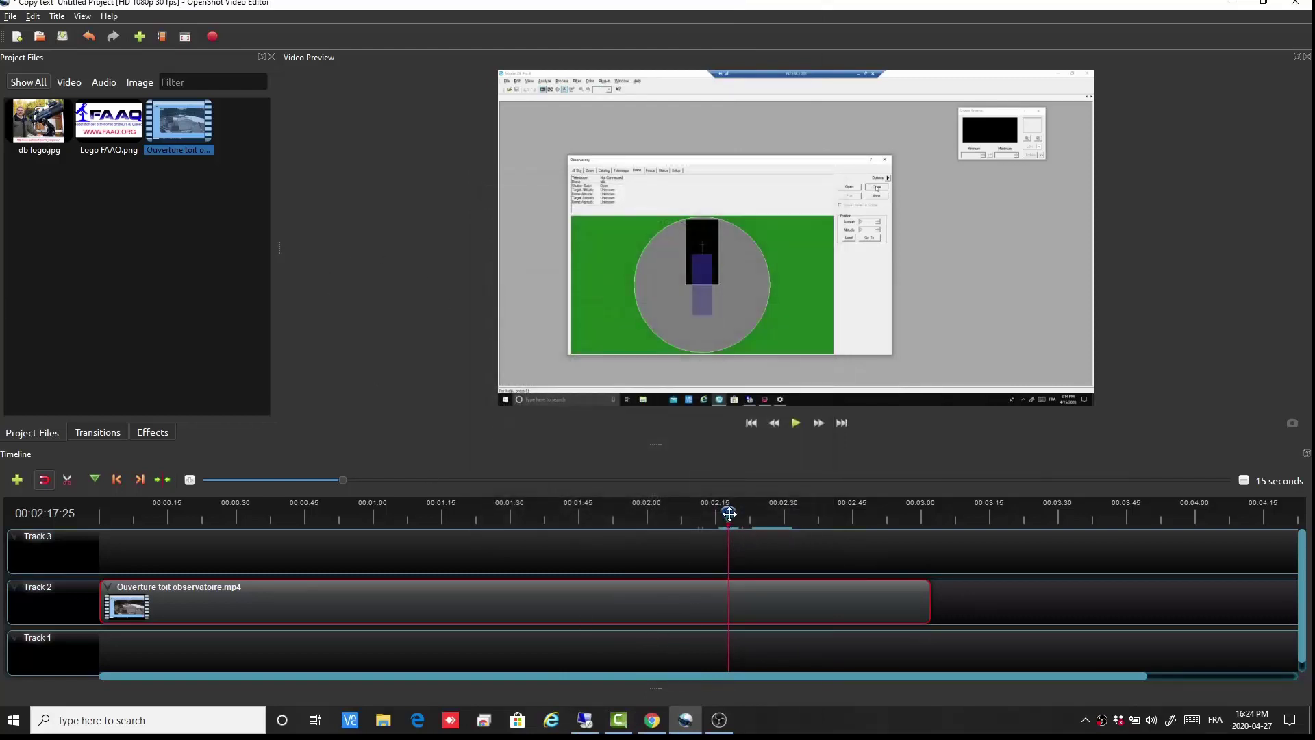
Preview the Track 2 clip from about 2:25, stop playback, and return the playhead to about 2:13.
left_click_drag(731, 516, 763, 518)
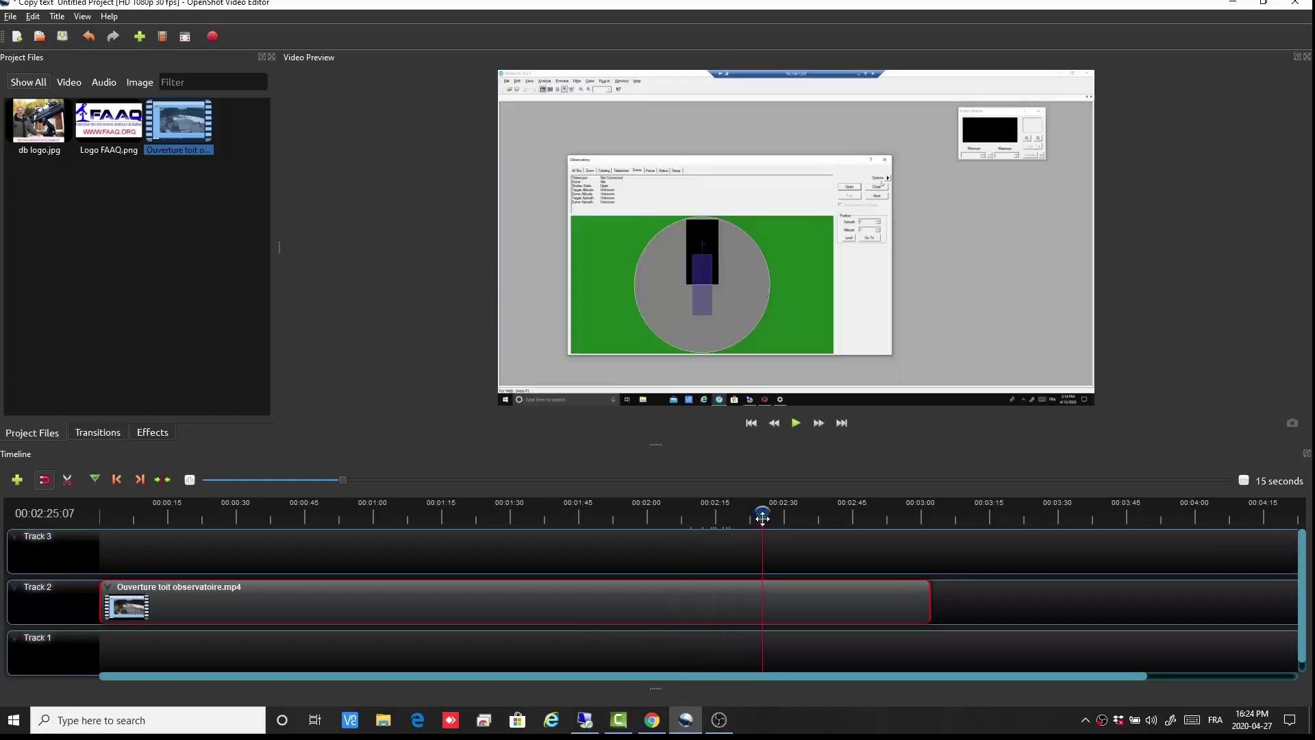
left_click(800, 422)
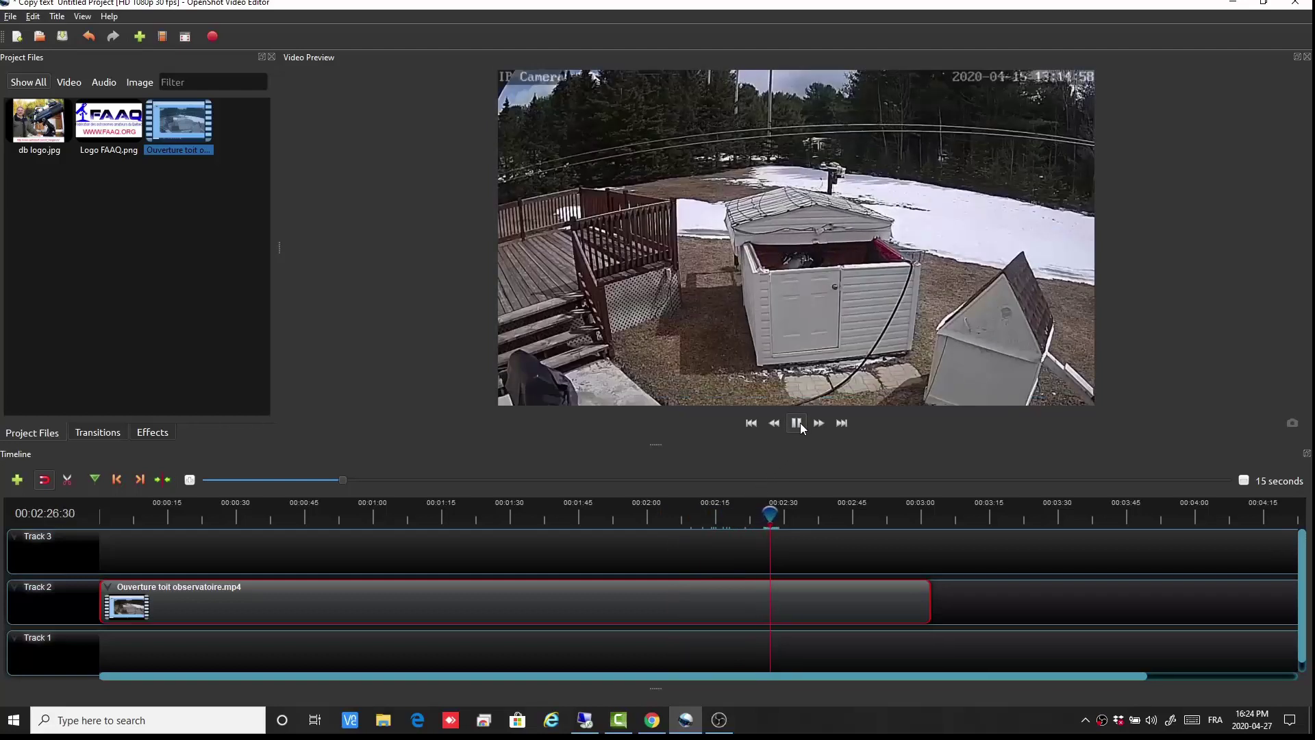
left_click(797, 422)
left_click_drag(771, 517, 709, 519)
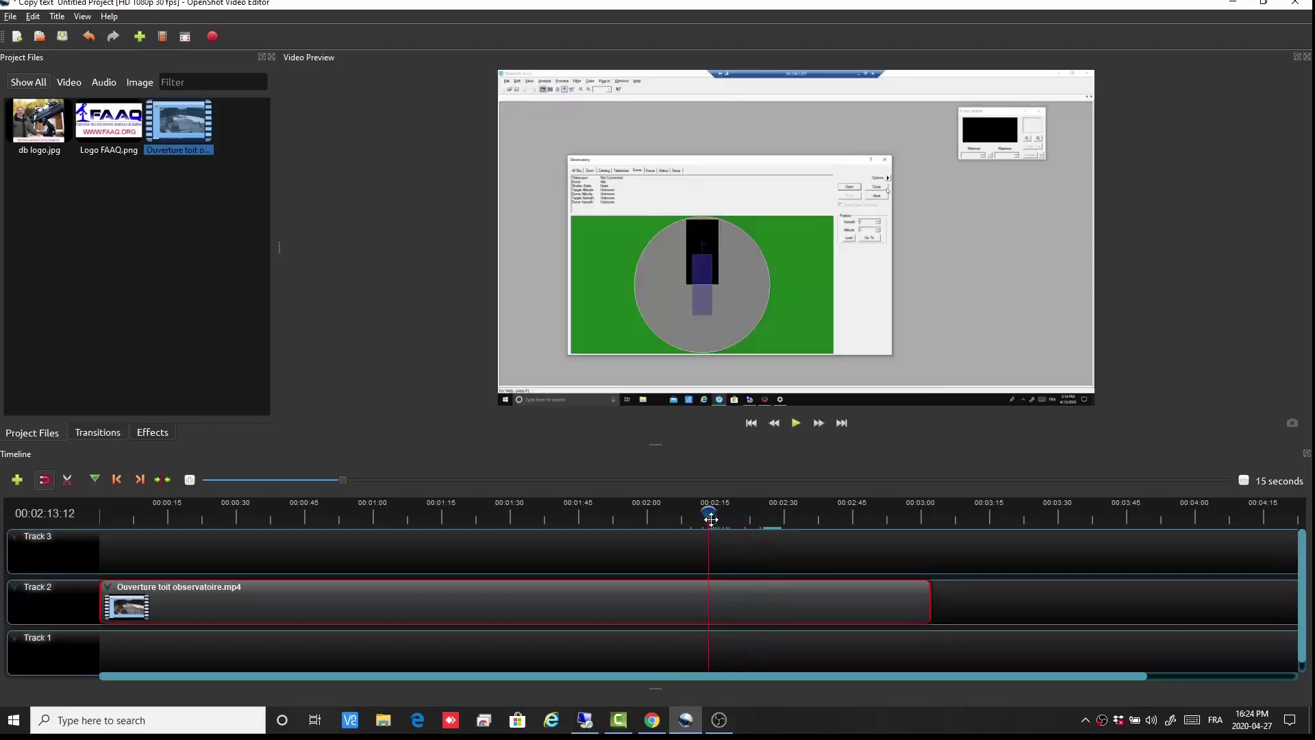
Review the cache preferences and the available cache modes, keeping Memory selected.
left_click(32, 17)
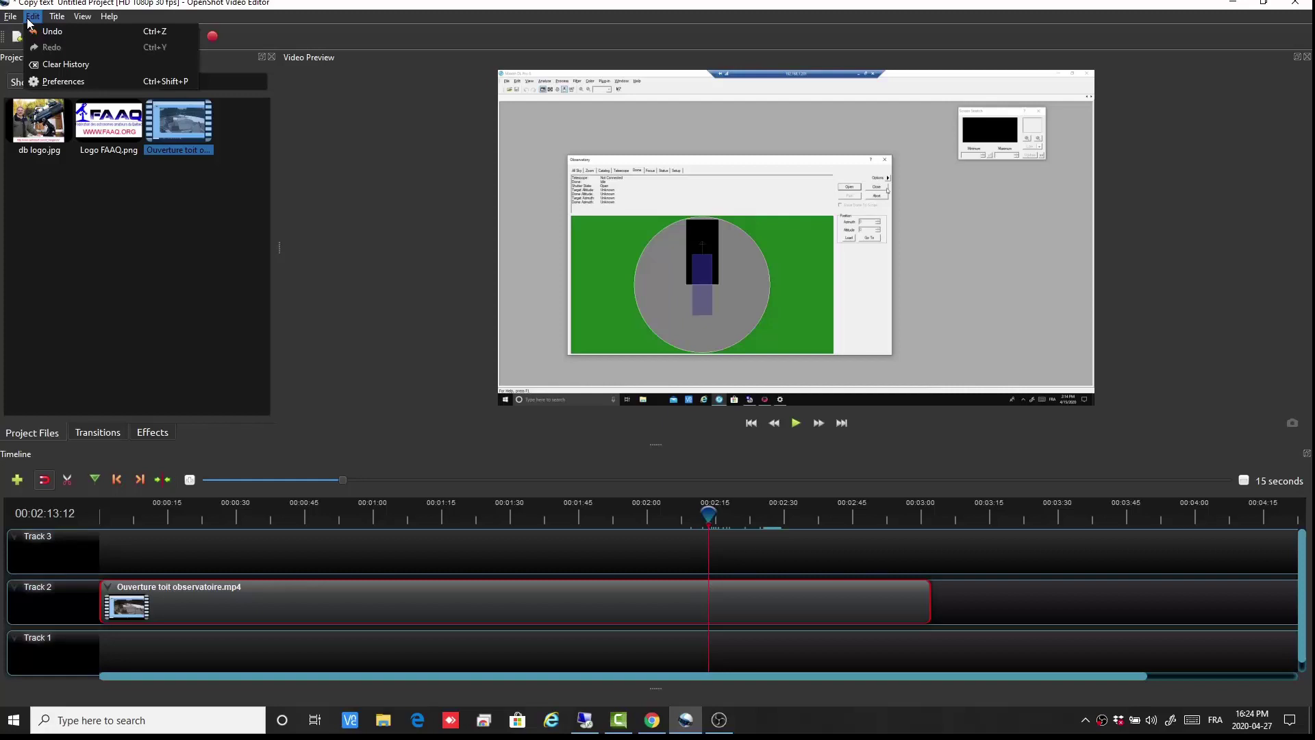
left_click(51, 79)
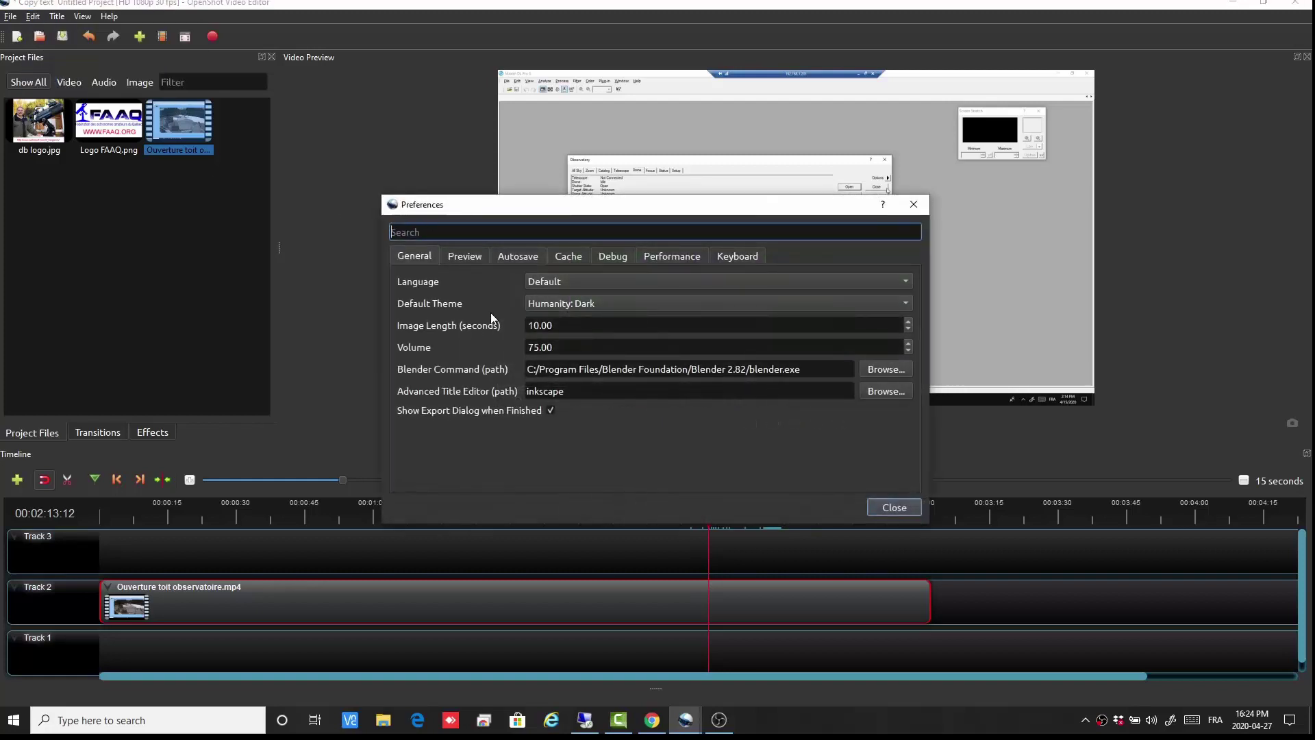
left_click(574, 257)
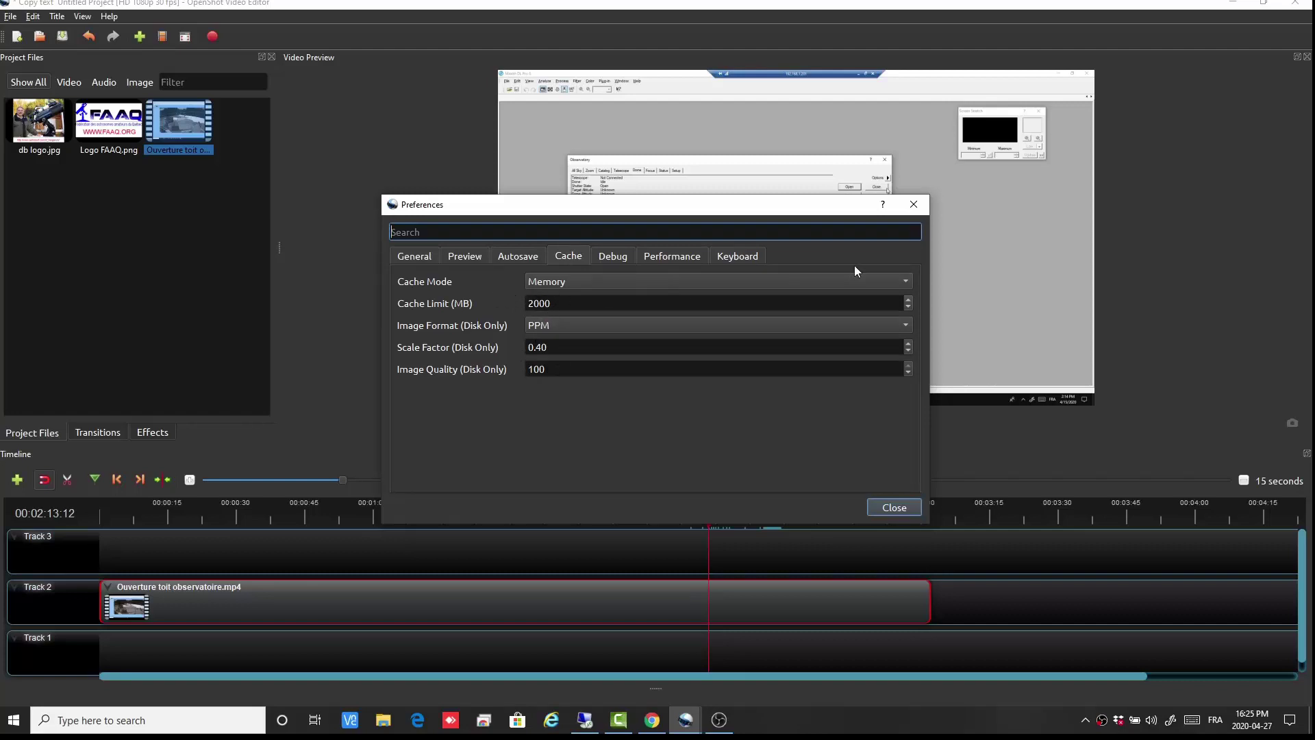
left_click(903, 281)
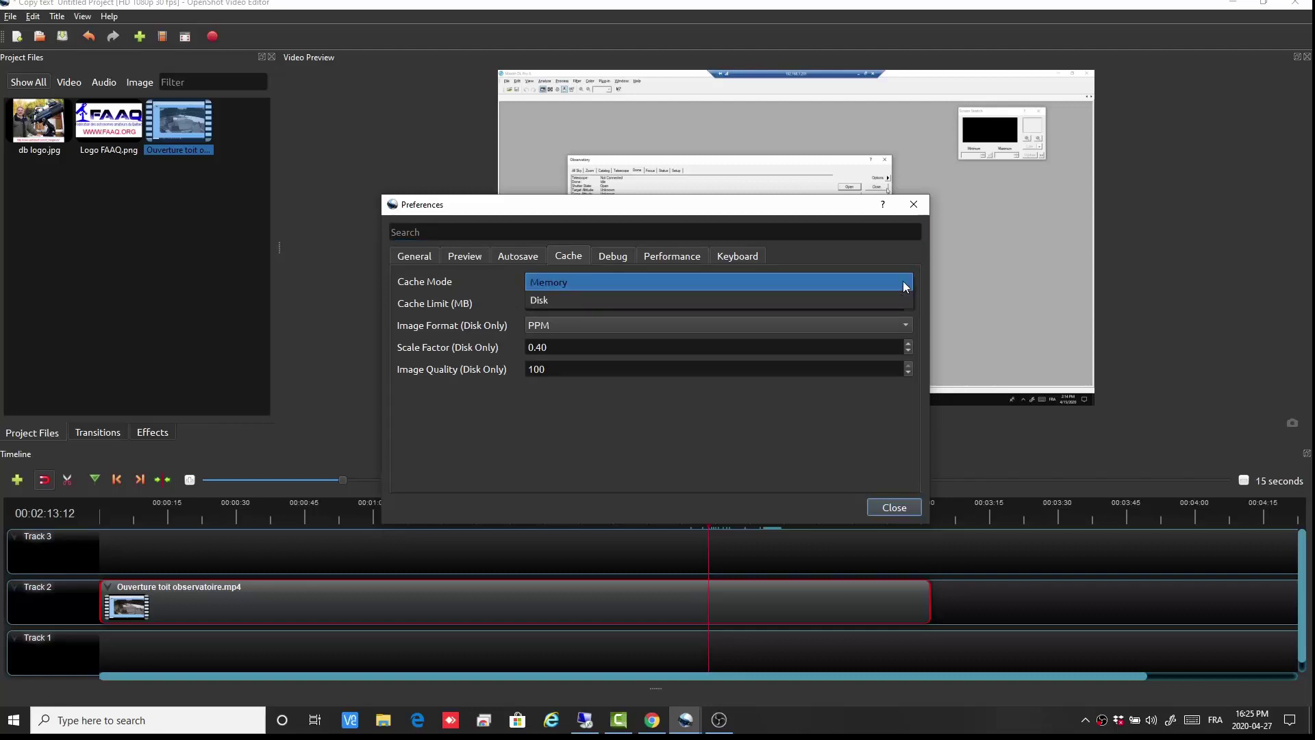
left_click(905, 286)
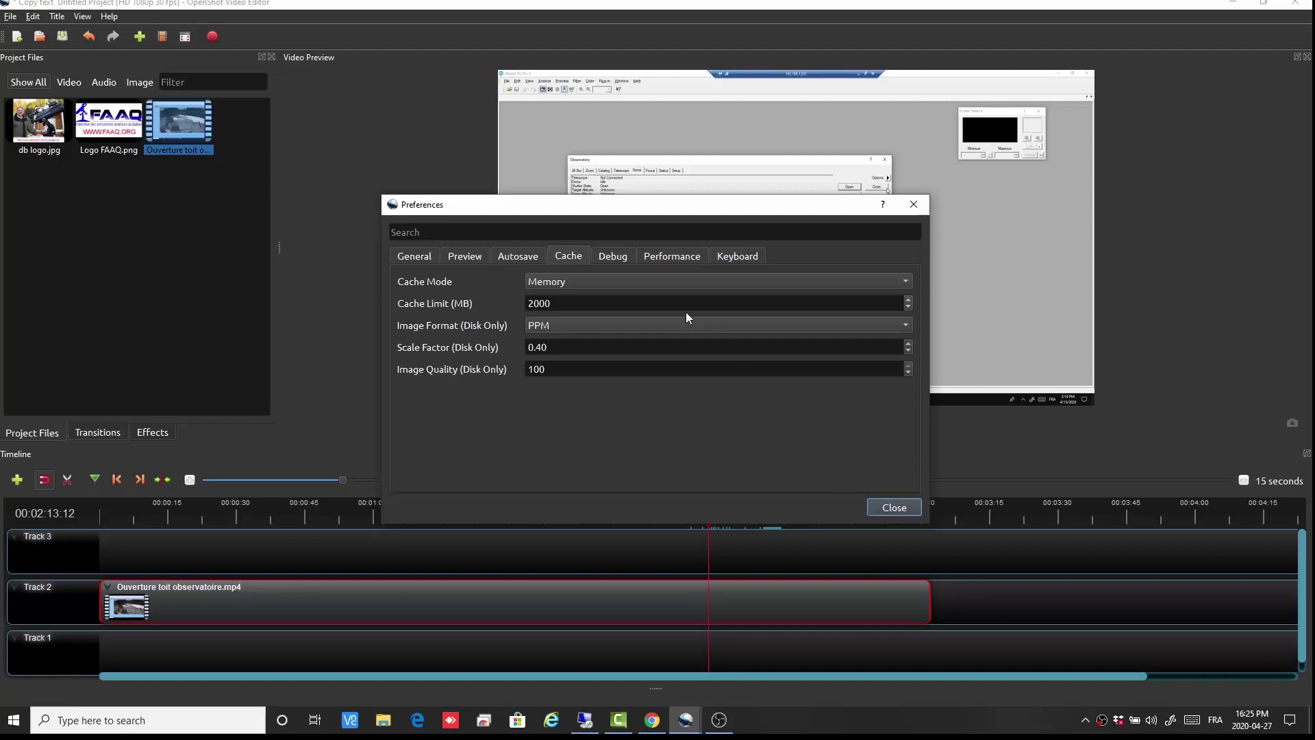
Set the default preview profile to HD 1080i 30 fps in the preferences.
left_click(472, 257)
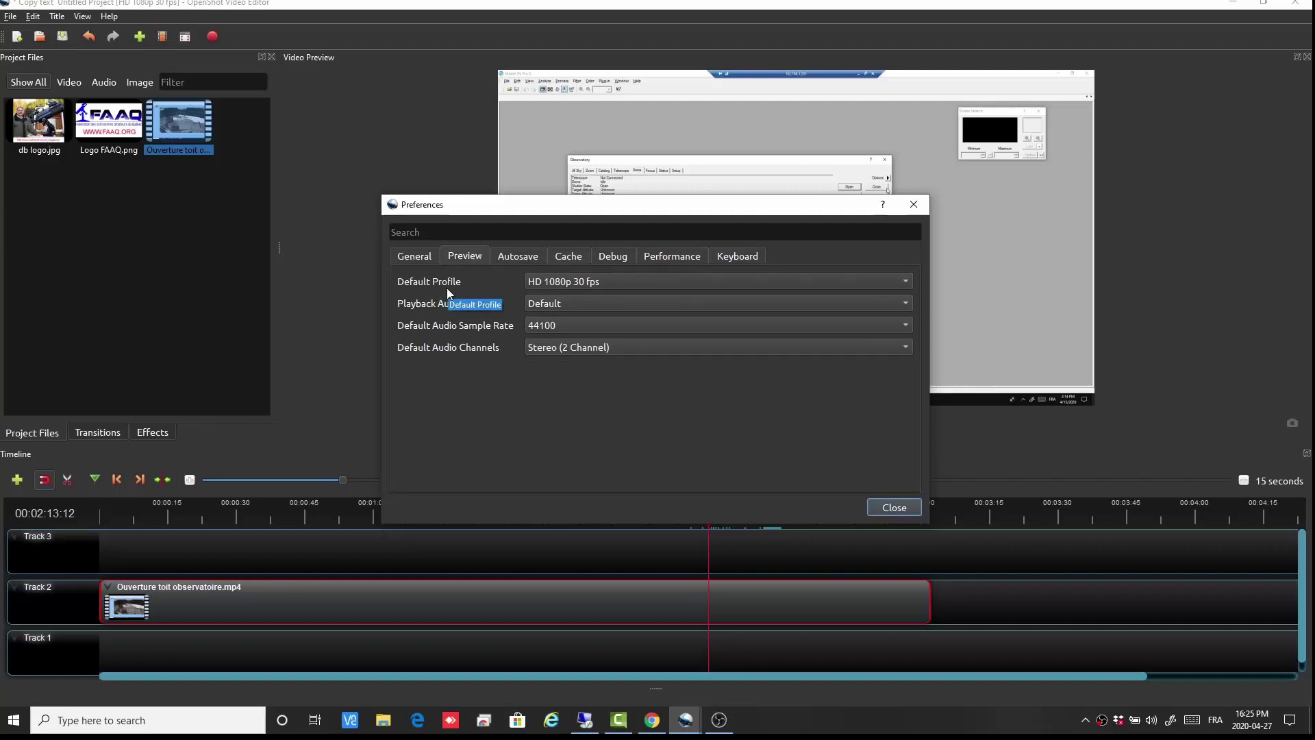
left_click(904, 282)
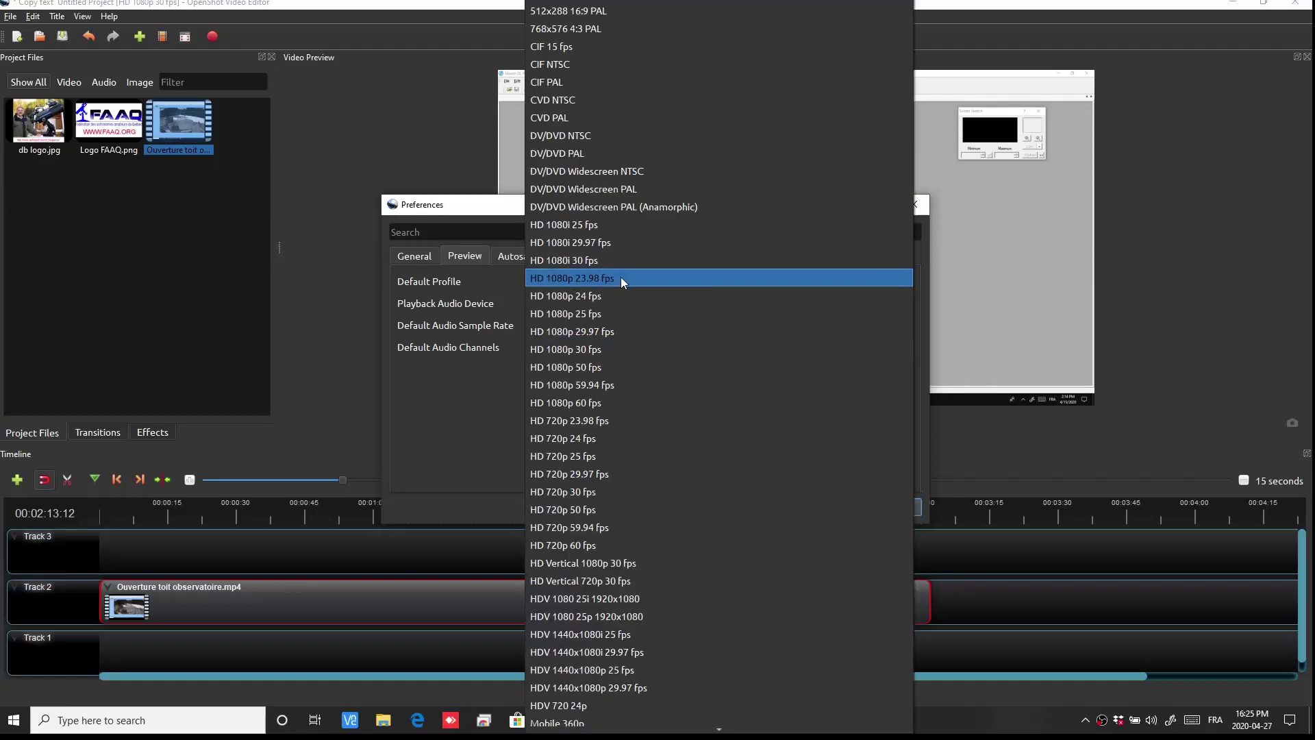
left_click(569, 261)
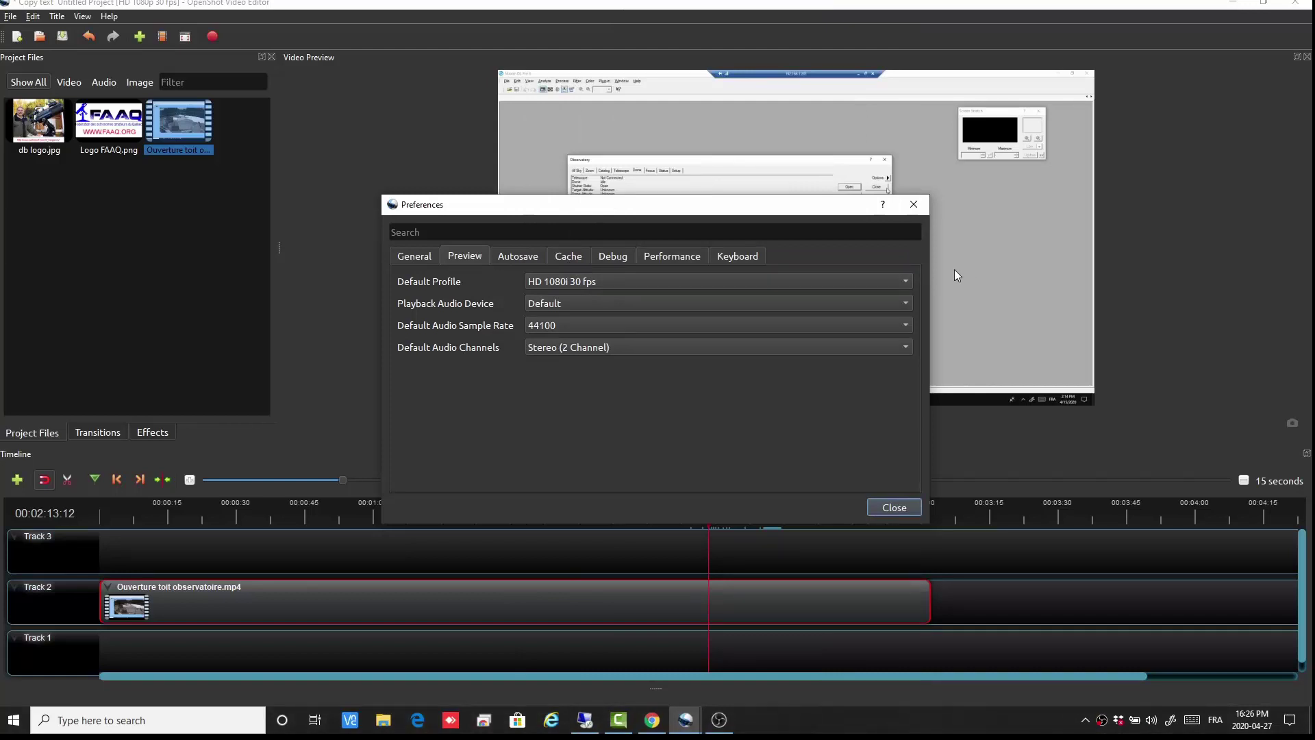
Set the default preview profile to HD 1080p 30 fps, close the preferences and acknowledge the restart notice.
left_click(904, 283)
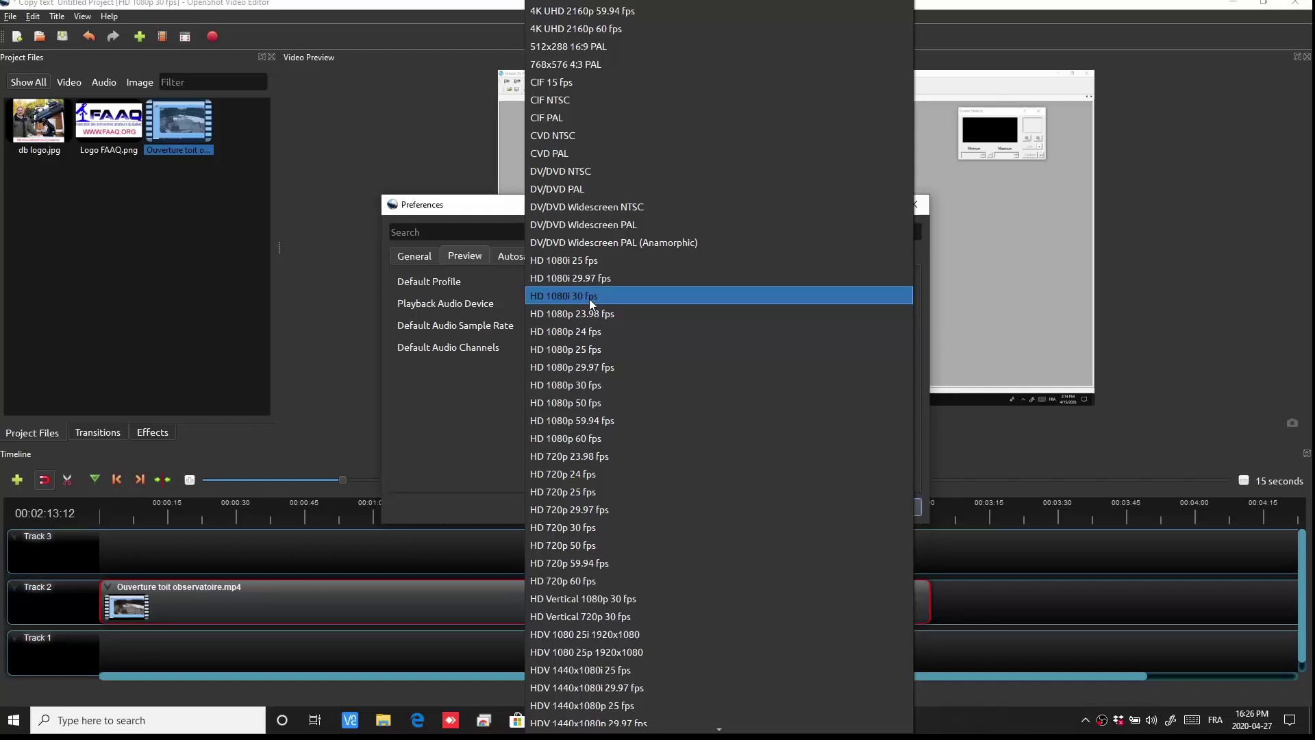
left_click(573, 385)
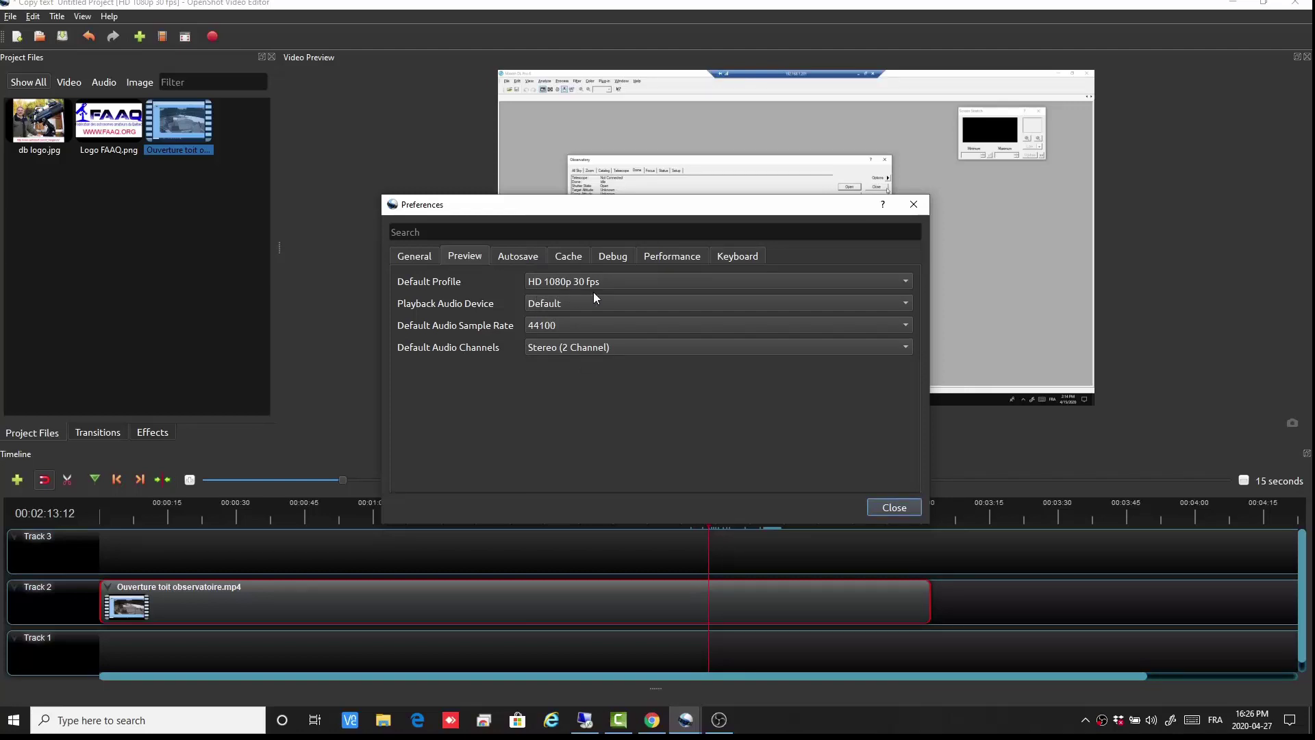
left_click(904, 508)
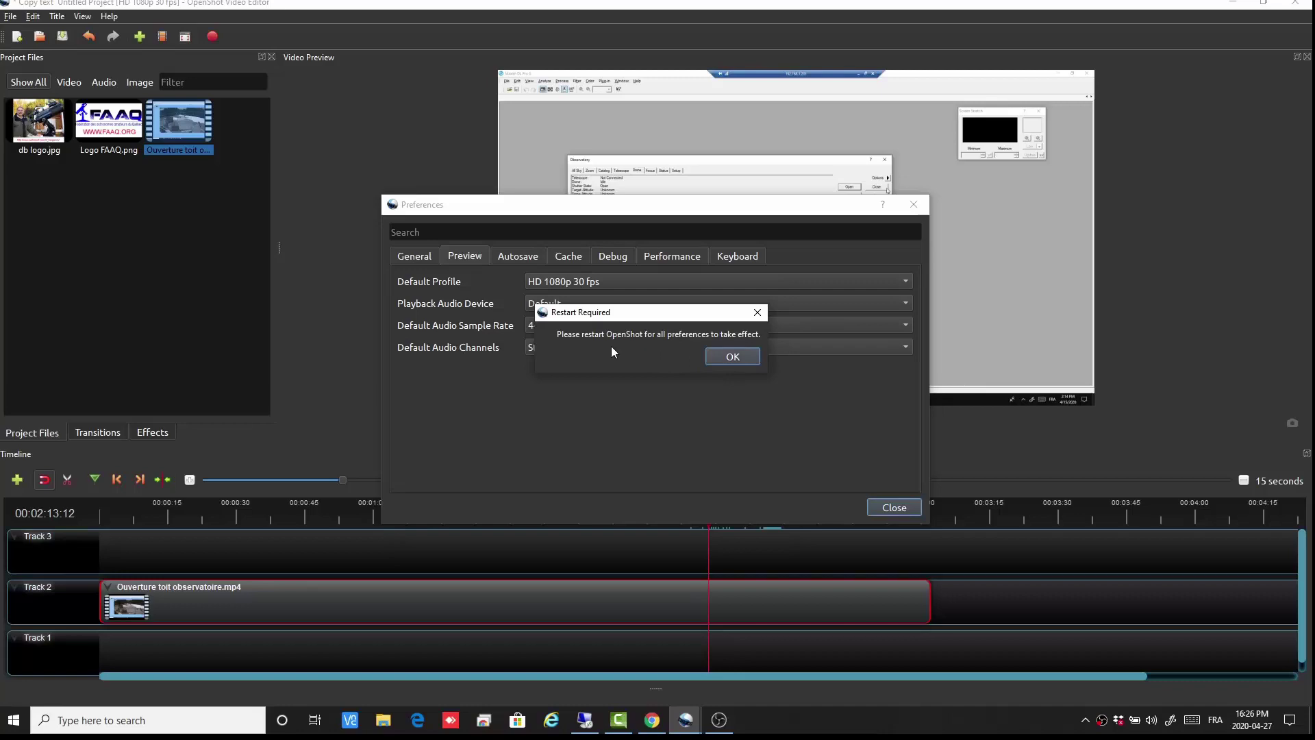
left_click(730, 359)
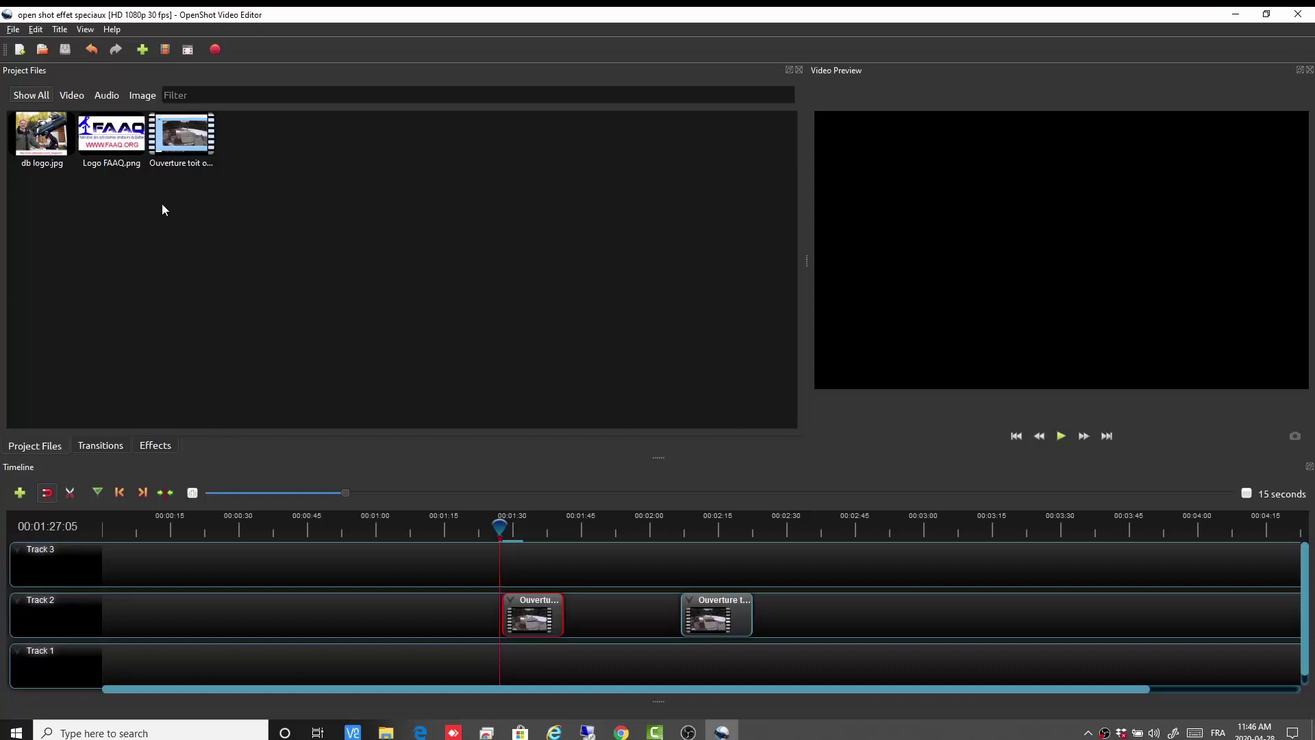
Apply the Brightness & Contrast effect to the first clip on Track 2 and show the effect's properties.
left_click(161, 449)
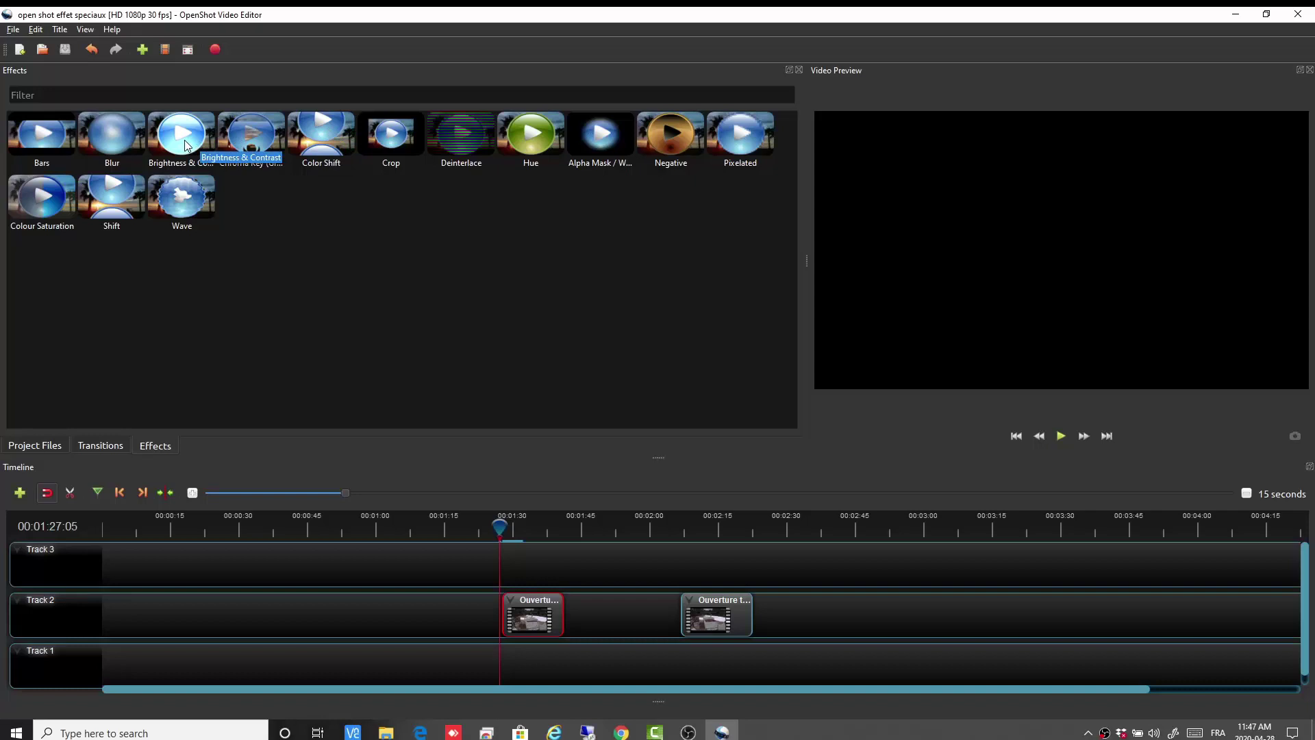
left_click_drag(185, 144, 535, 618)
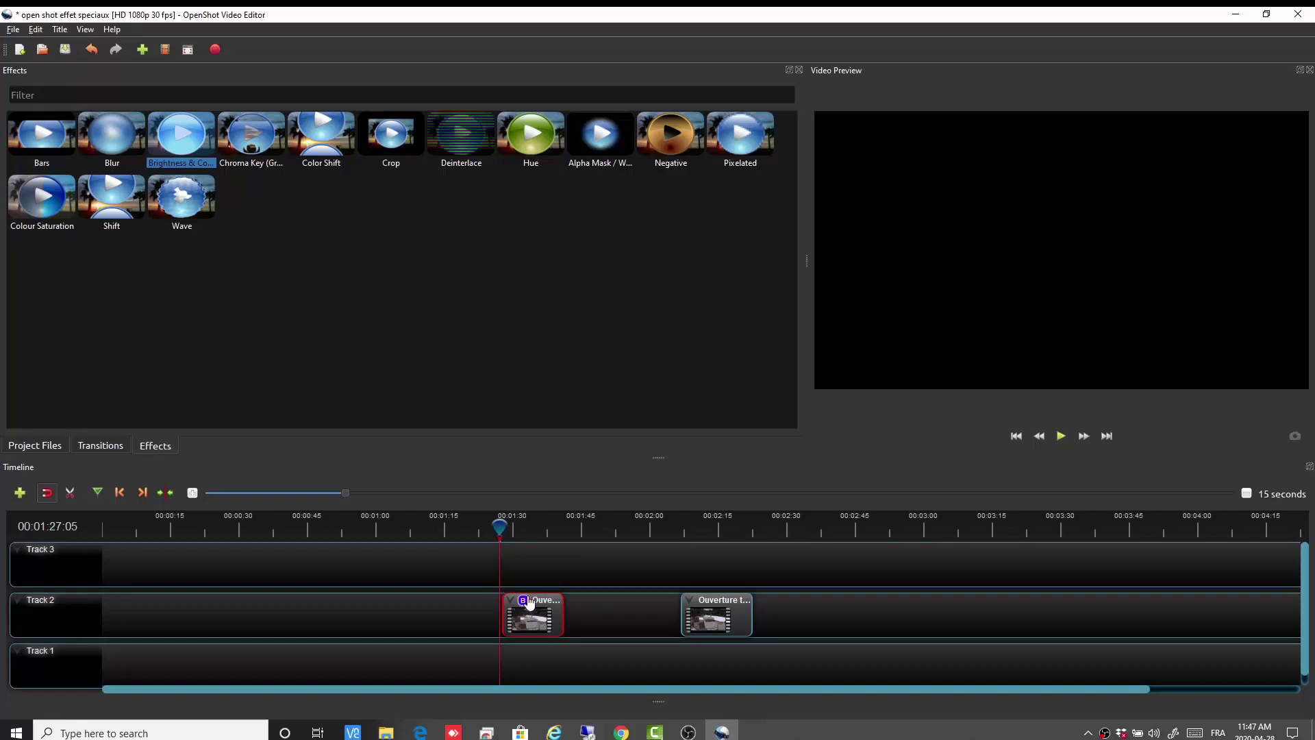
right_click(523, 606)
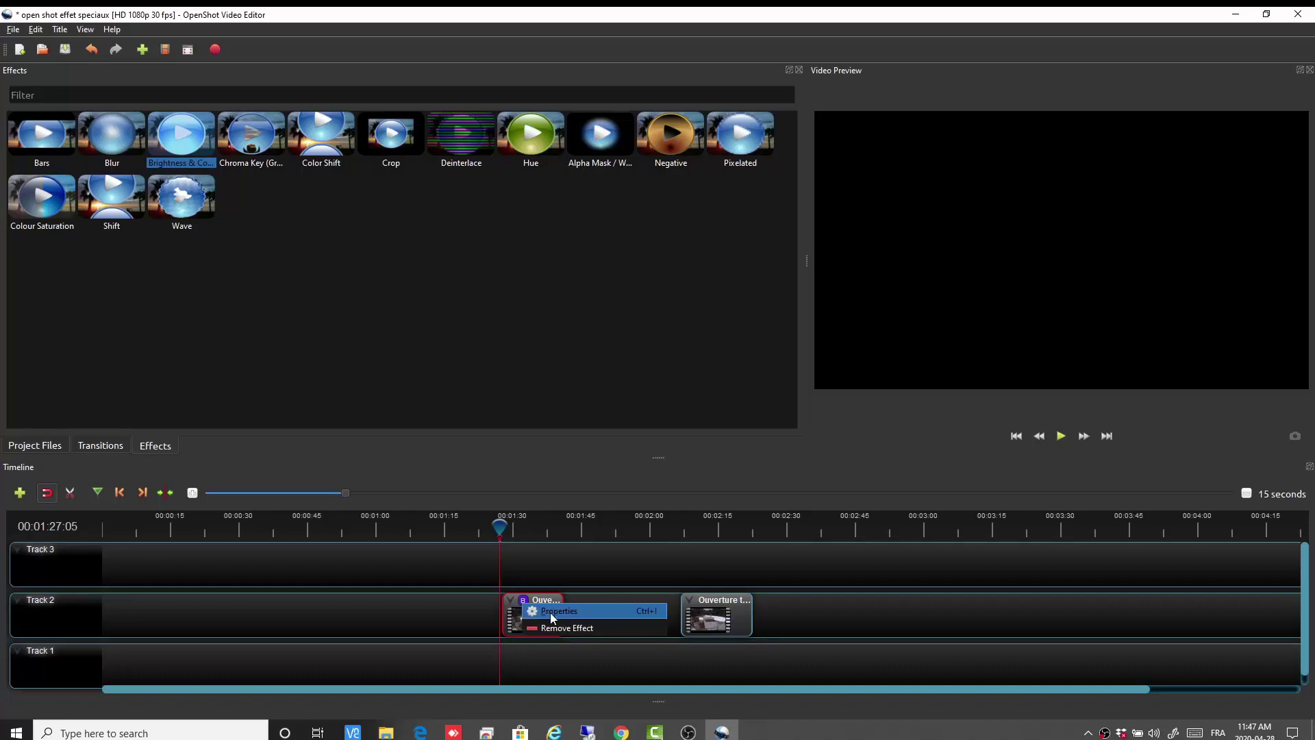
left_click(549, 612)
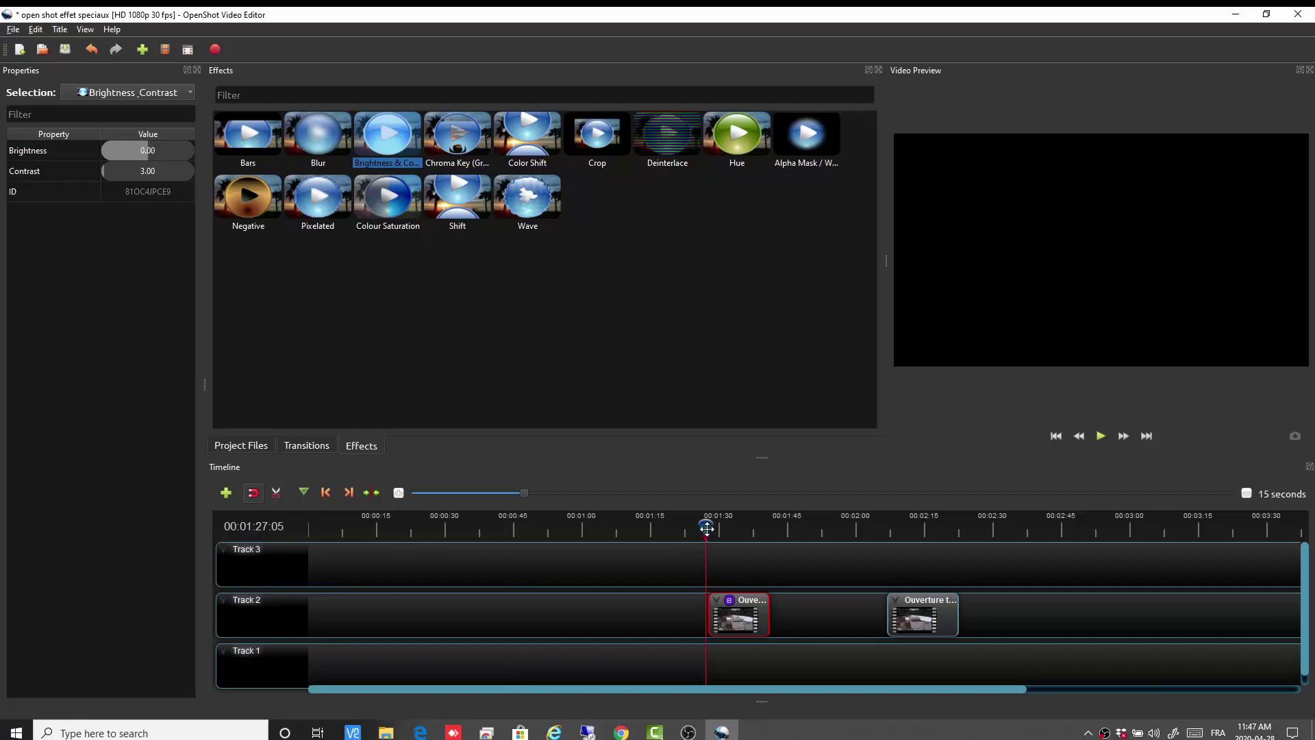
With the playhead inside the first clip at about 1:31, set the effect's brightness to 0.02 and contrast to 56.20, and save the project.
left_click_drag(705, 527, 725, 526)
left_click(1100, 435)
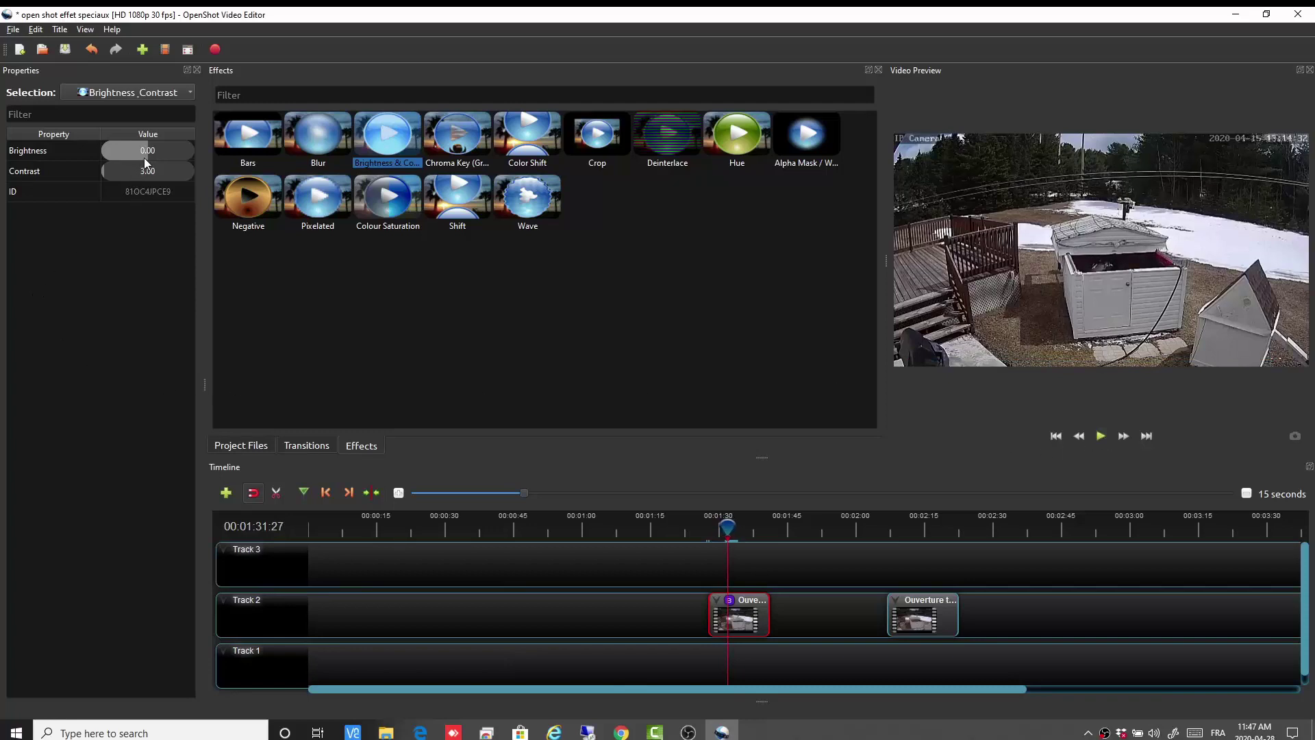
left_click_drag(147, 152, 151, 156)
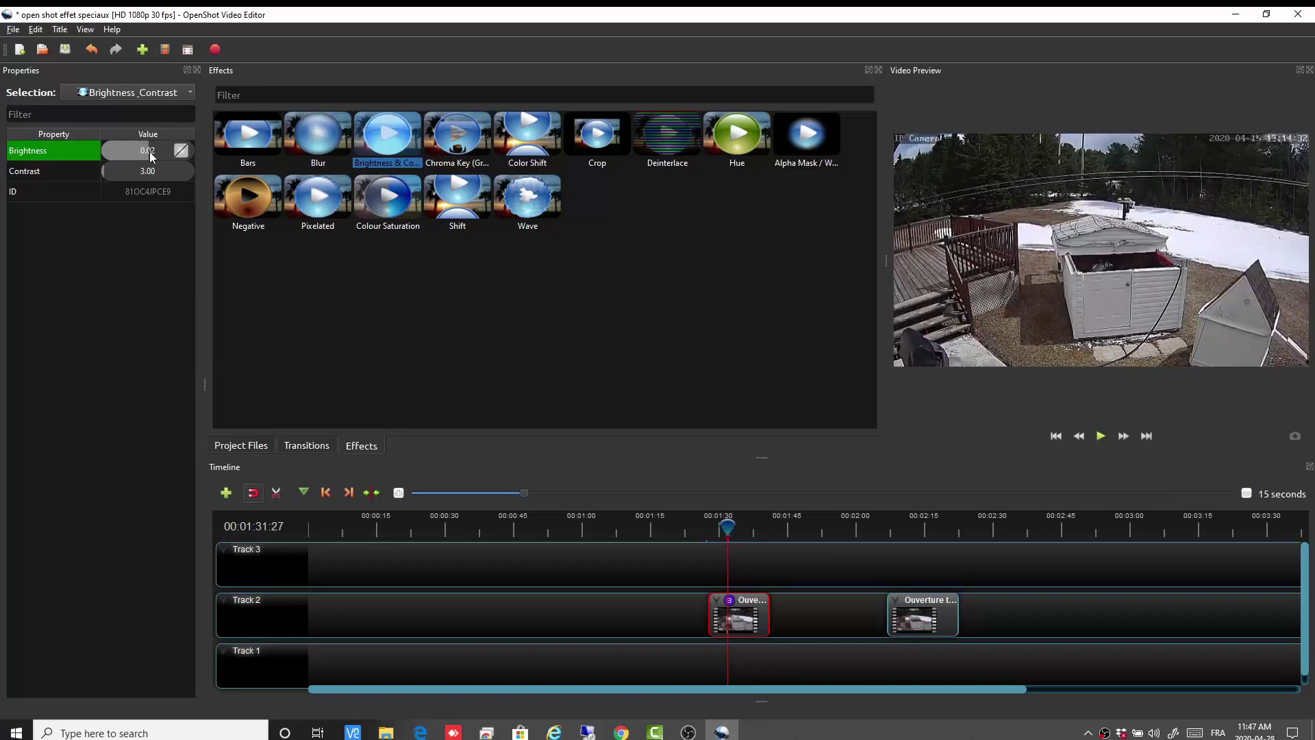
left_click(148, 178)
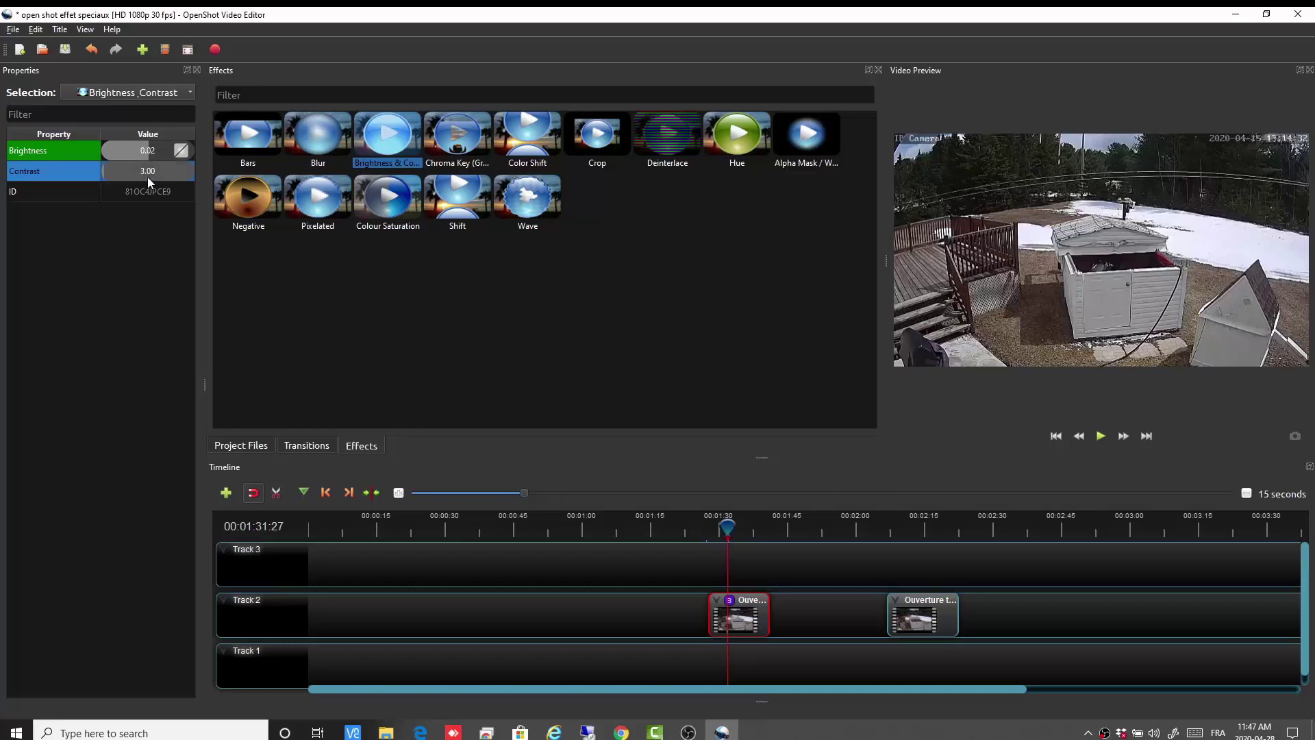
left_click_drag(147, 177, 142, 177)
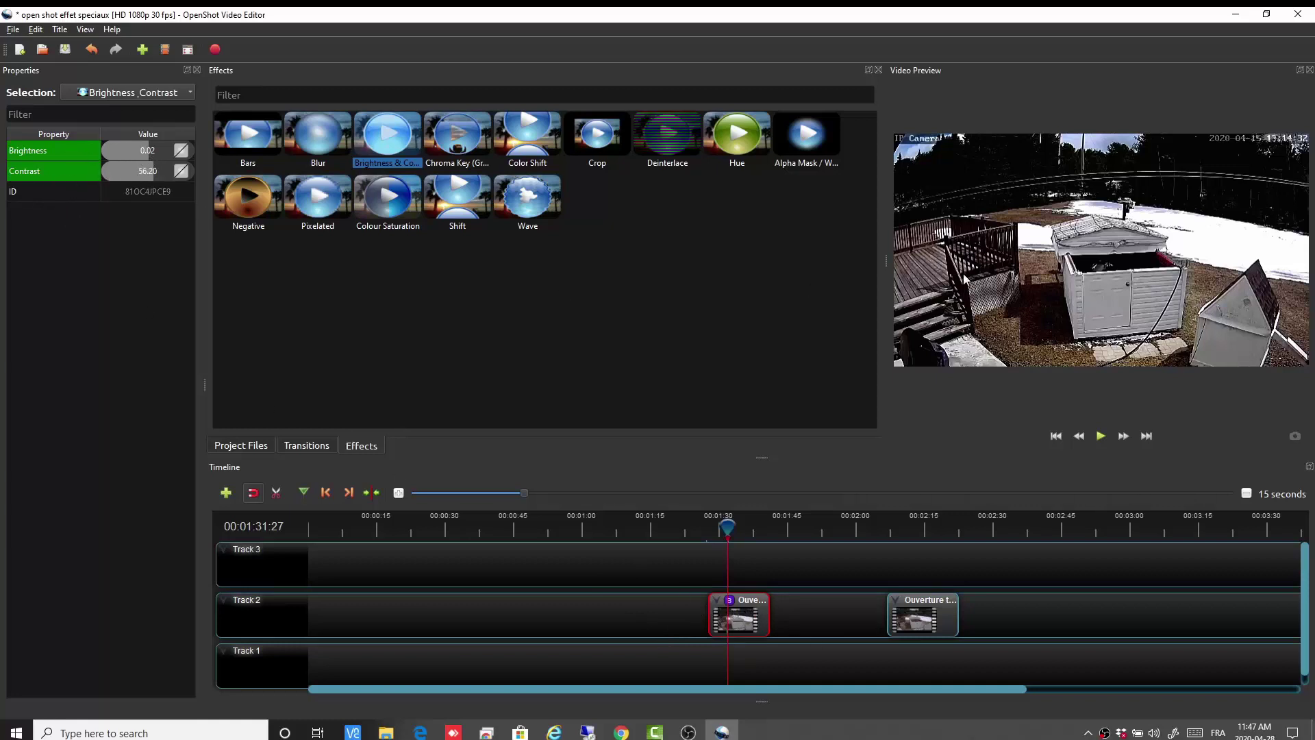
key("ctrl+s")
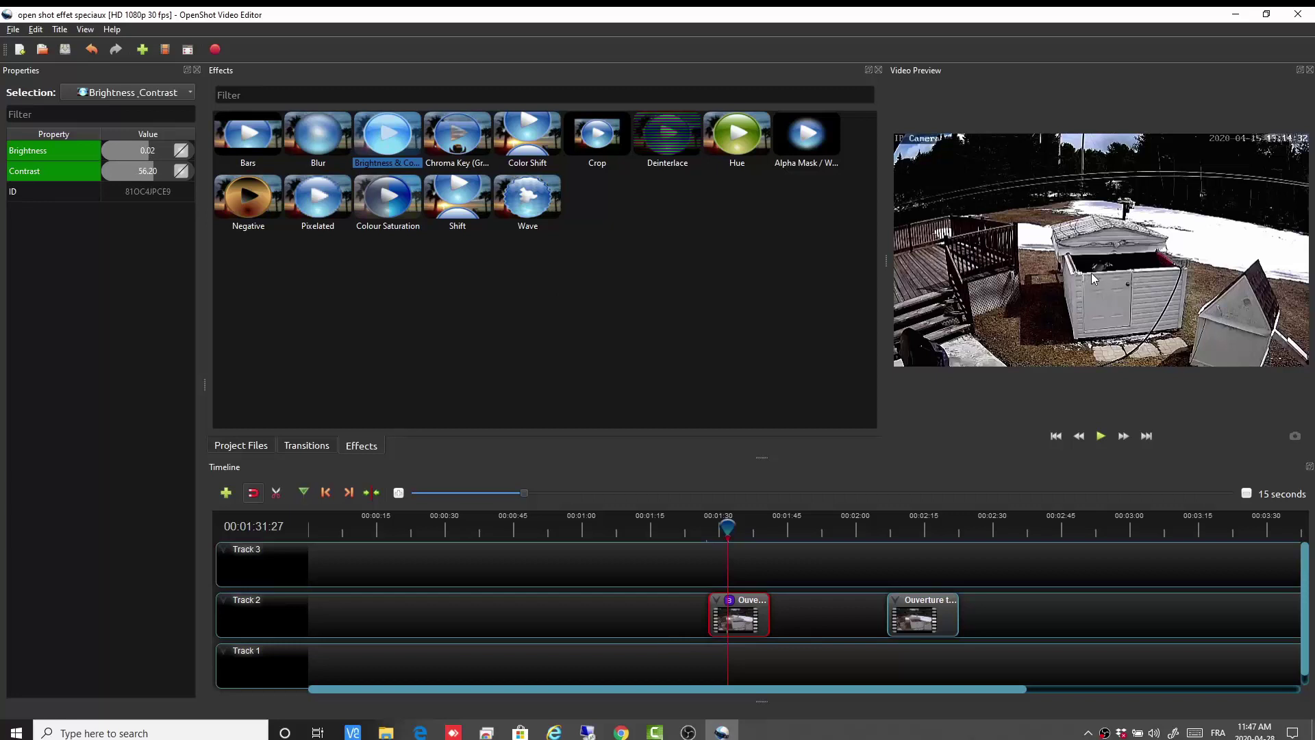
Remove the Brightness & Contrast effect from the first clip on Track 2.
right_click(729, 603)
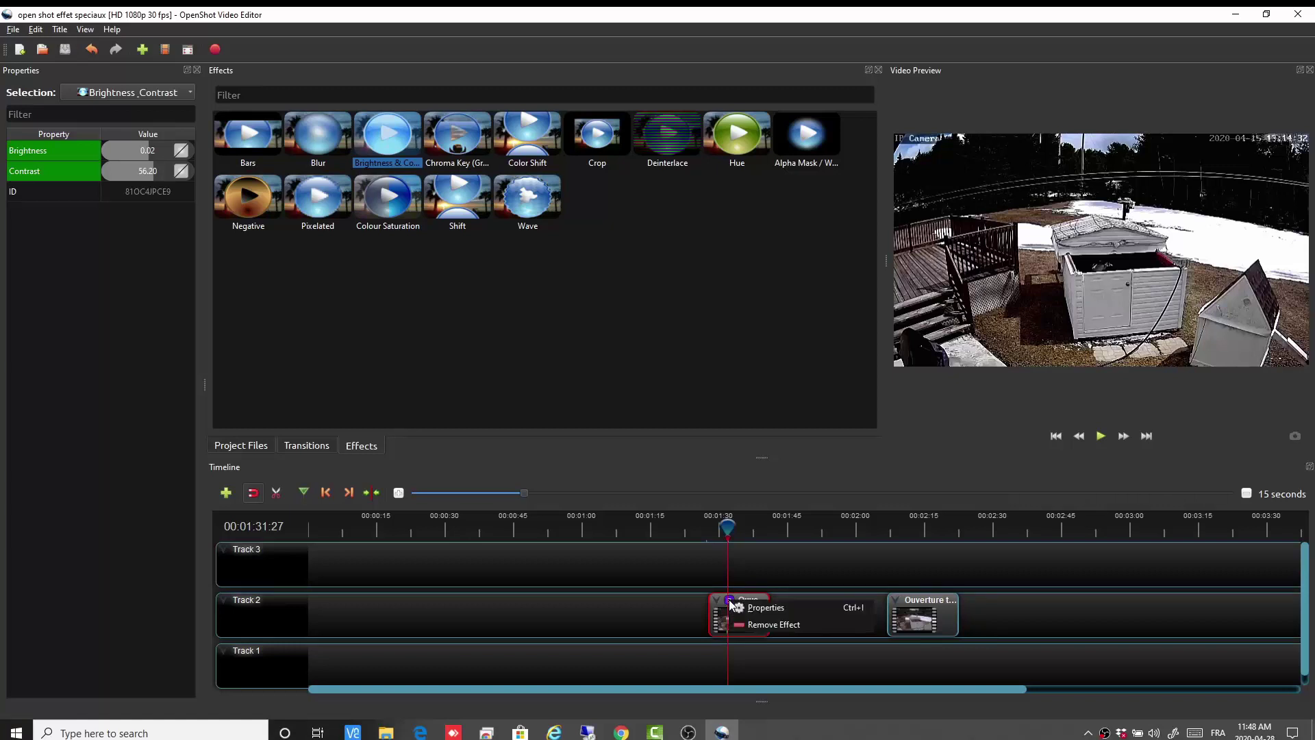
left_click(755, 624)
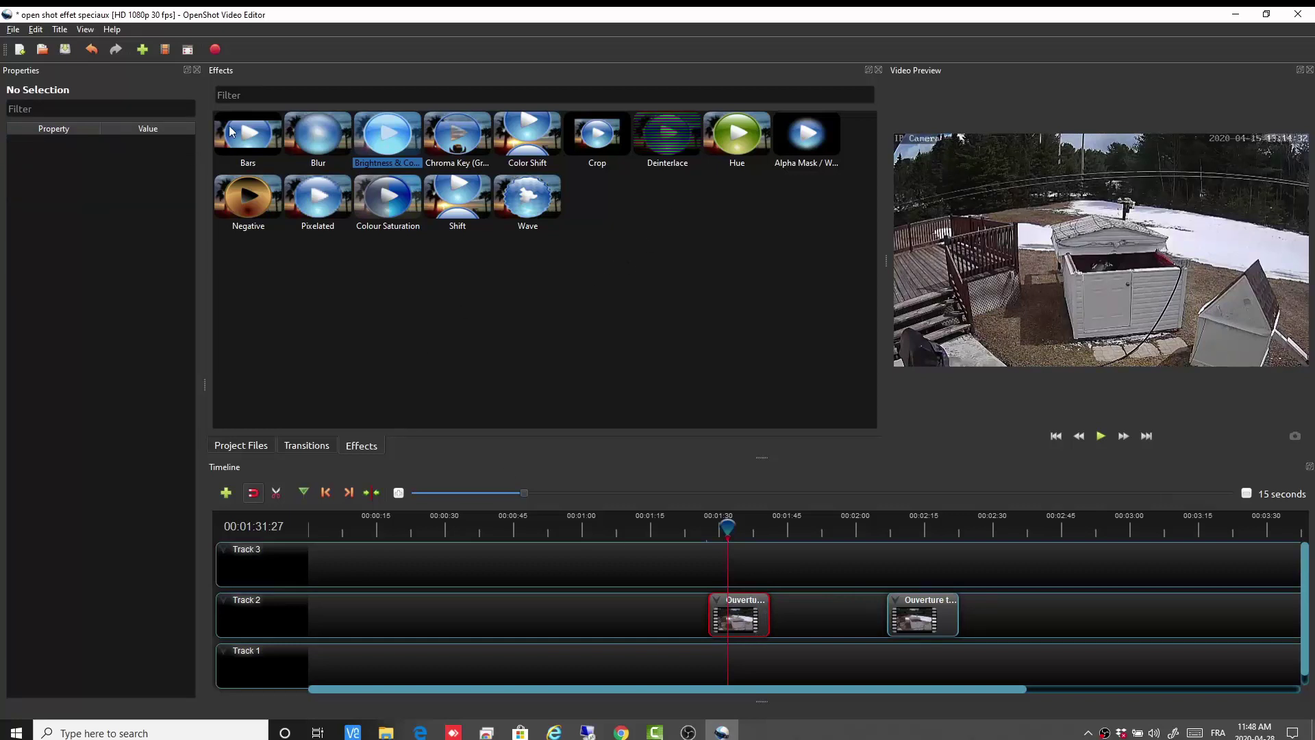
Overlap the second clip on Track 2 with the end of the first, starting at about 1:37, and play from about 1:36.
left_click(299, 449)
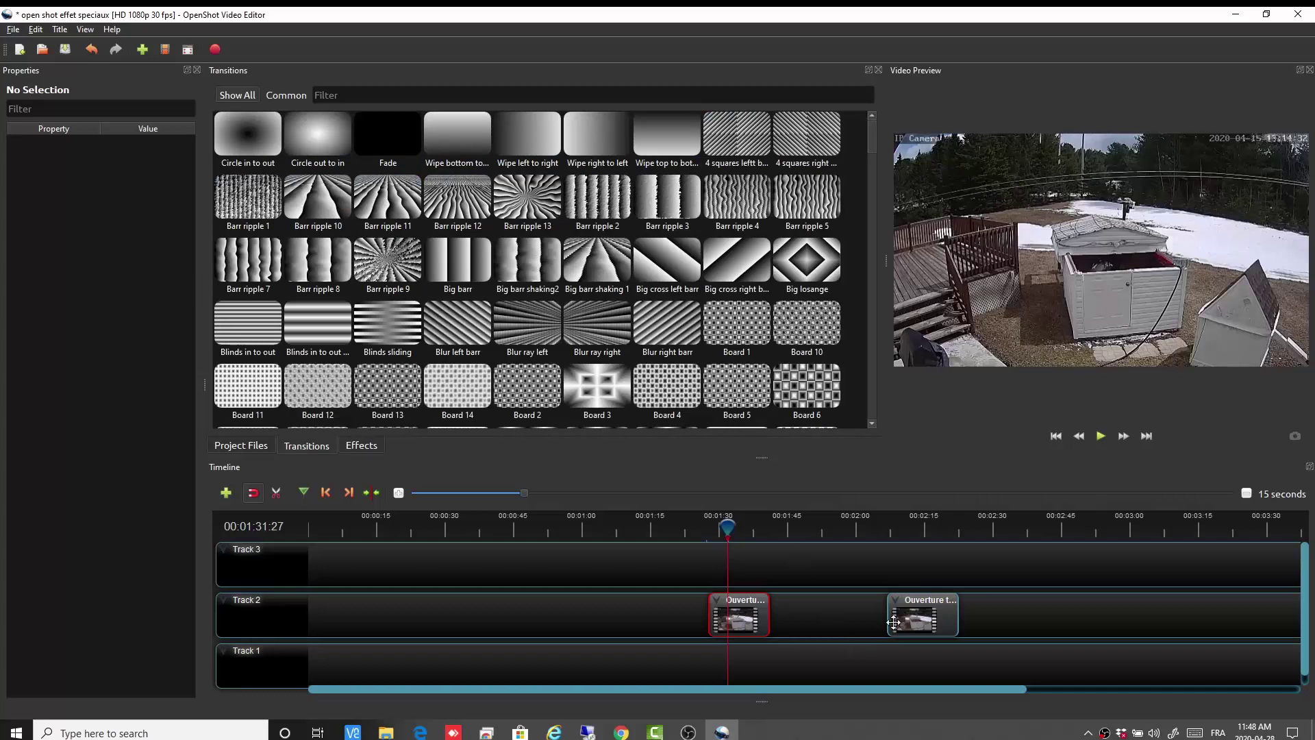
left_click_drag(939, 608, 807, 608)
left_click(747, 526)
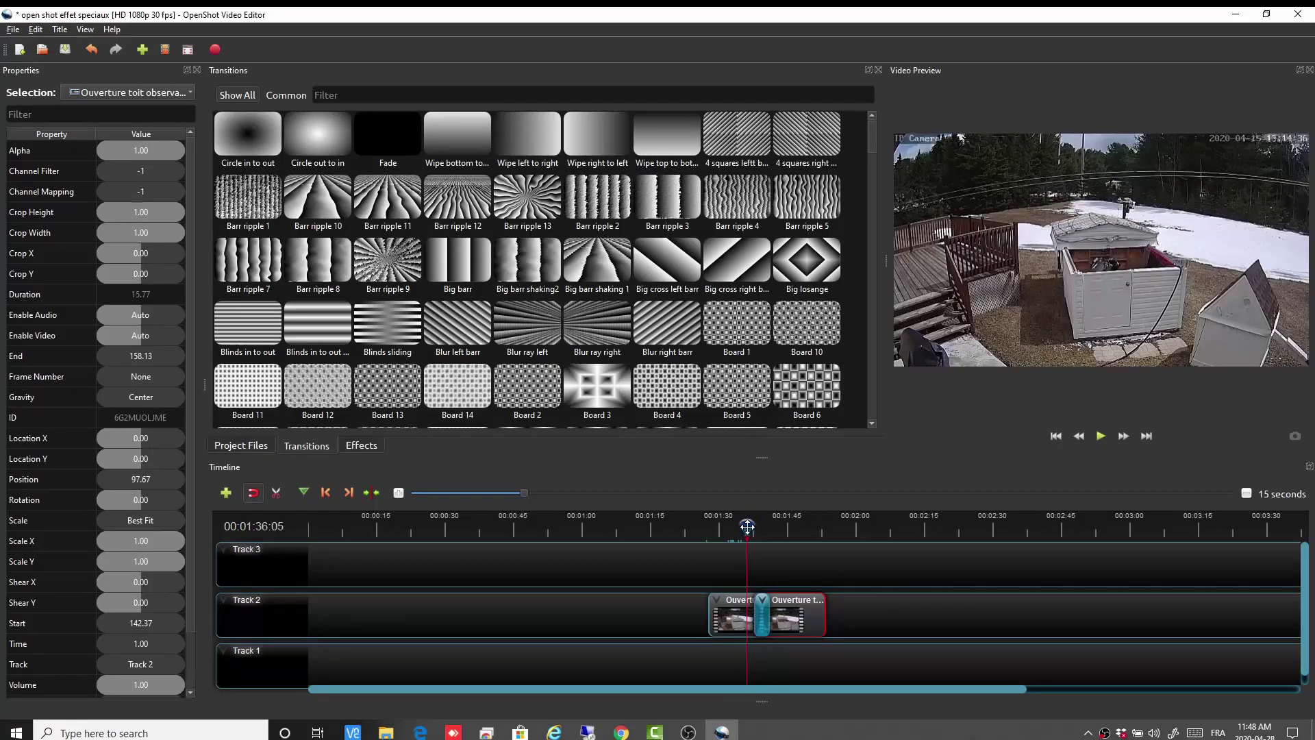
left_click(1101, 436)
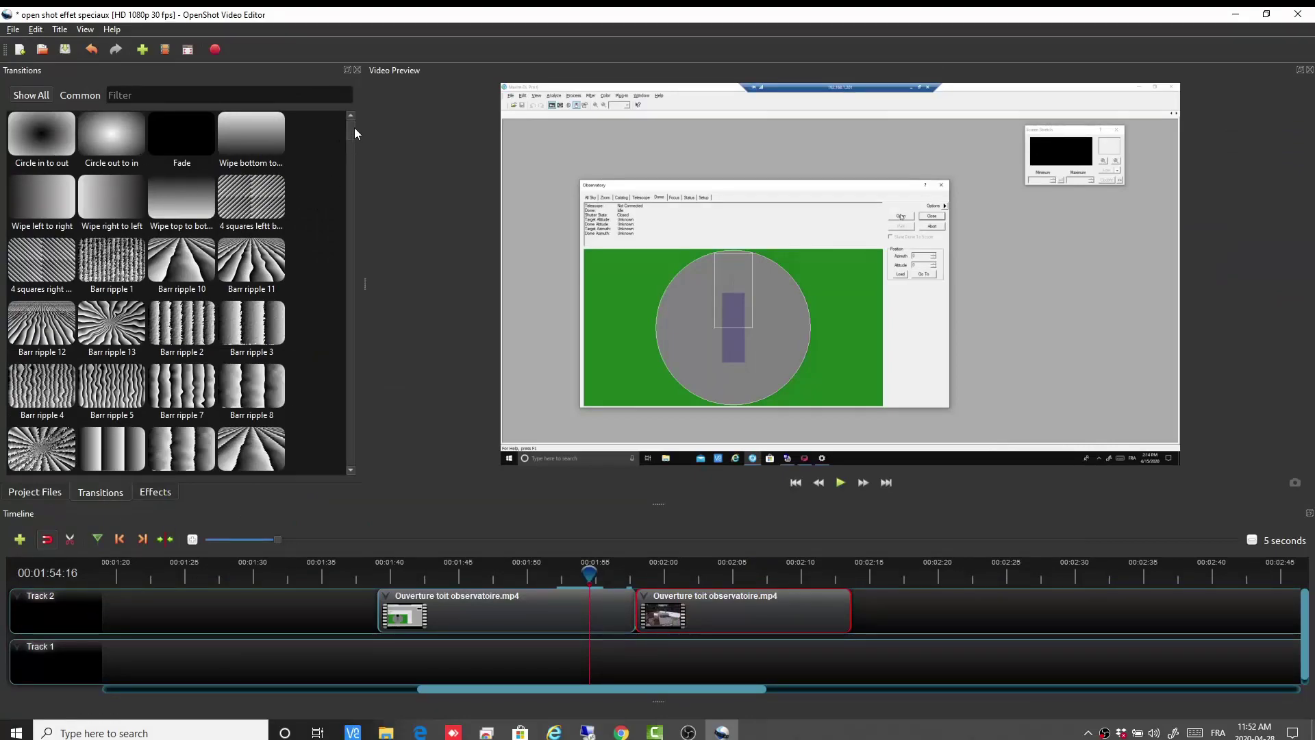
Place the Circle in to out transition across the junction of the two Track 2 clips, starting at about 1:53, and preview it from about 1:49.
mouse_move(355, 127)
left_mouse_down()
mouse_move(373, 386)
mouse_move(362, 455)
mouse_move(352, 119)
left_mouse_up()
left_click_drag(42, 140, 573, 608)
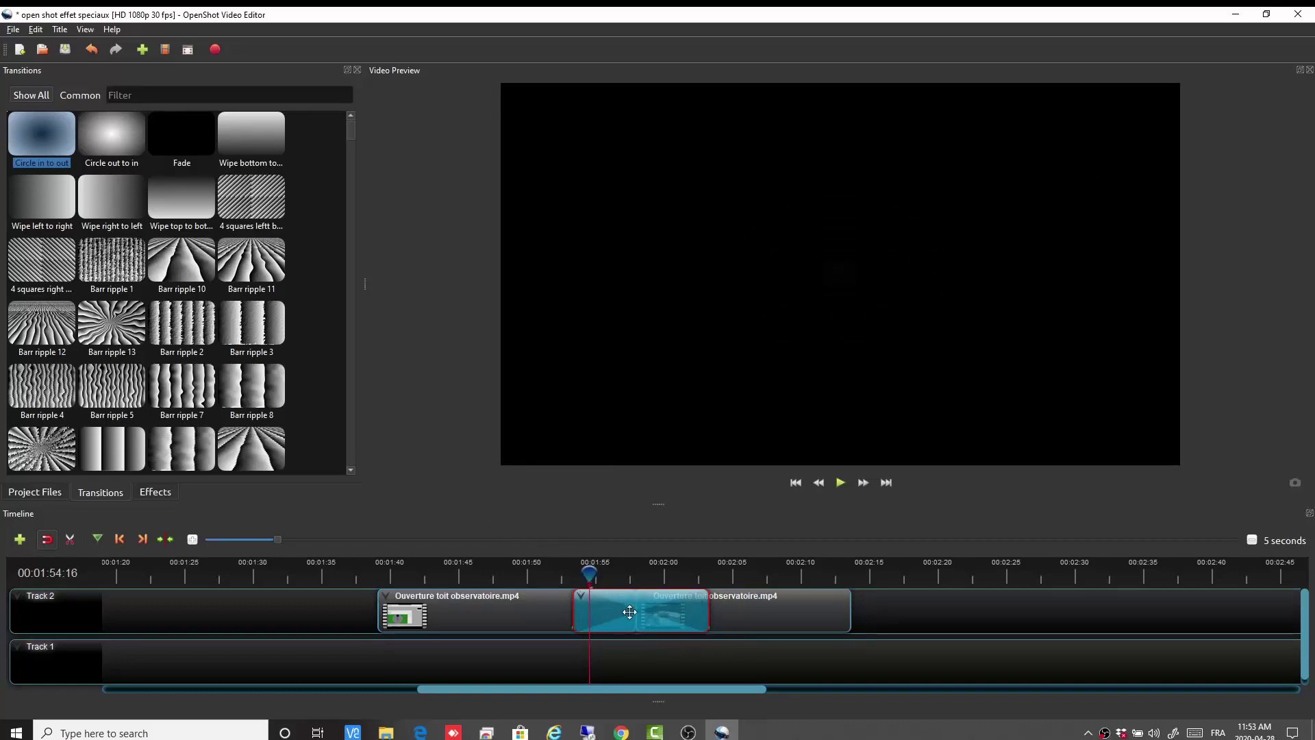
left_click_drag(589, 574, 522, 574)
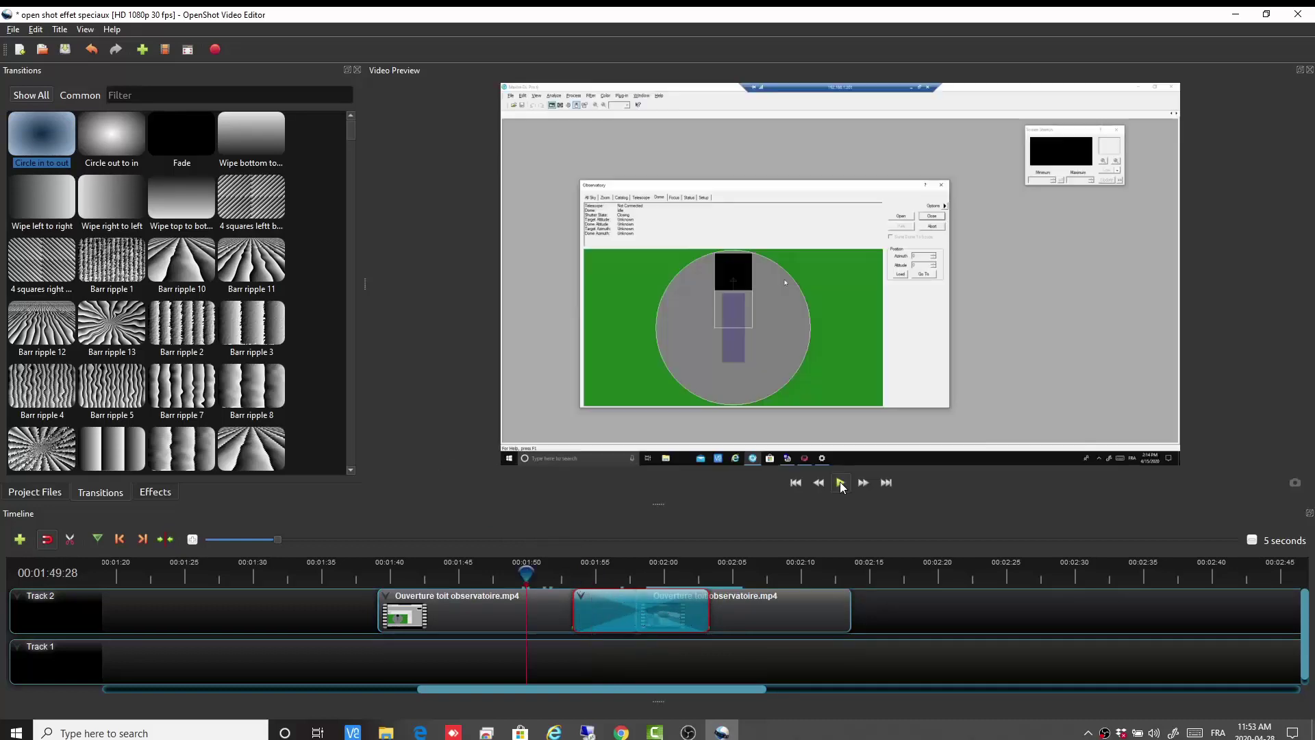
left_click(841, 483)
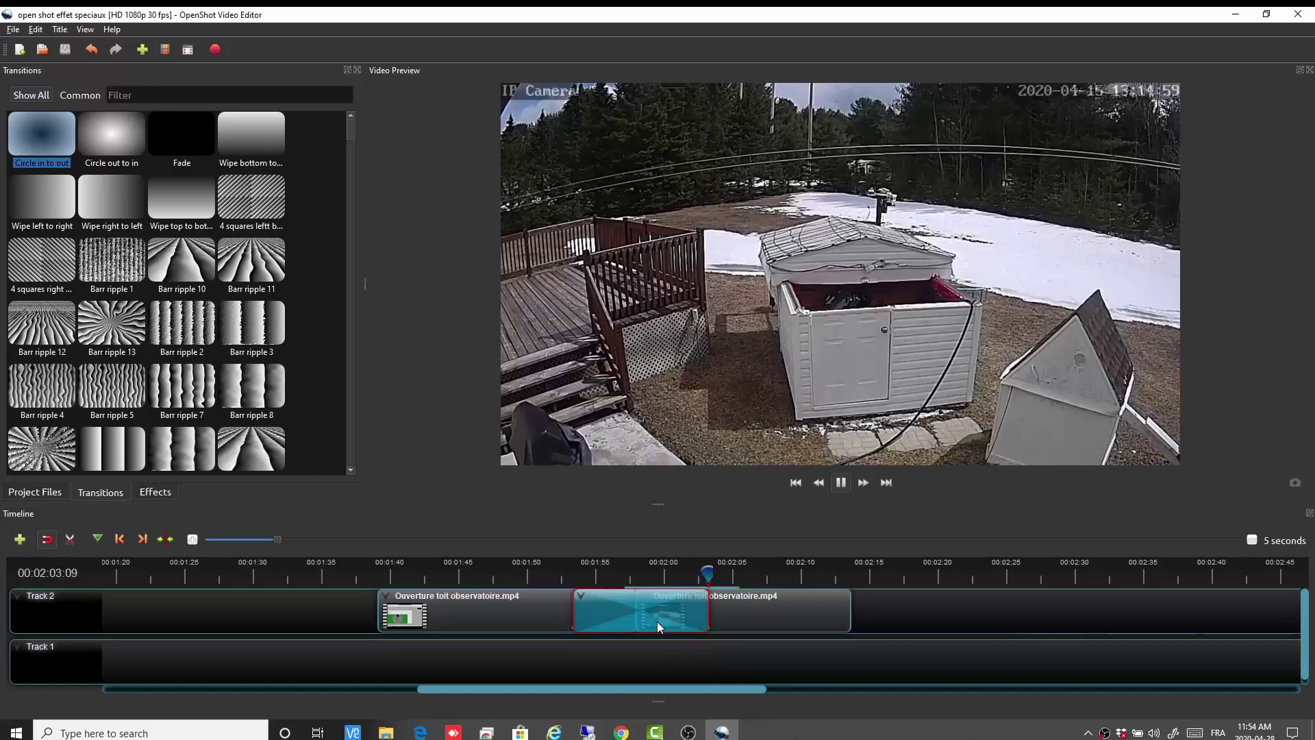
key("space")
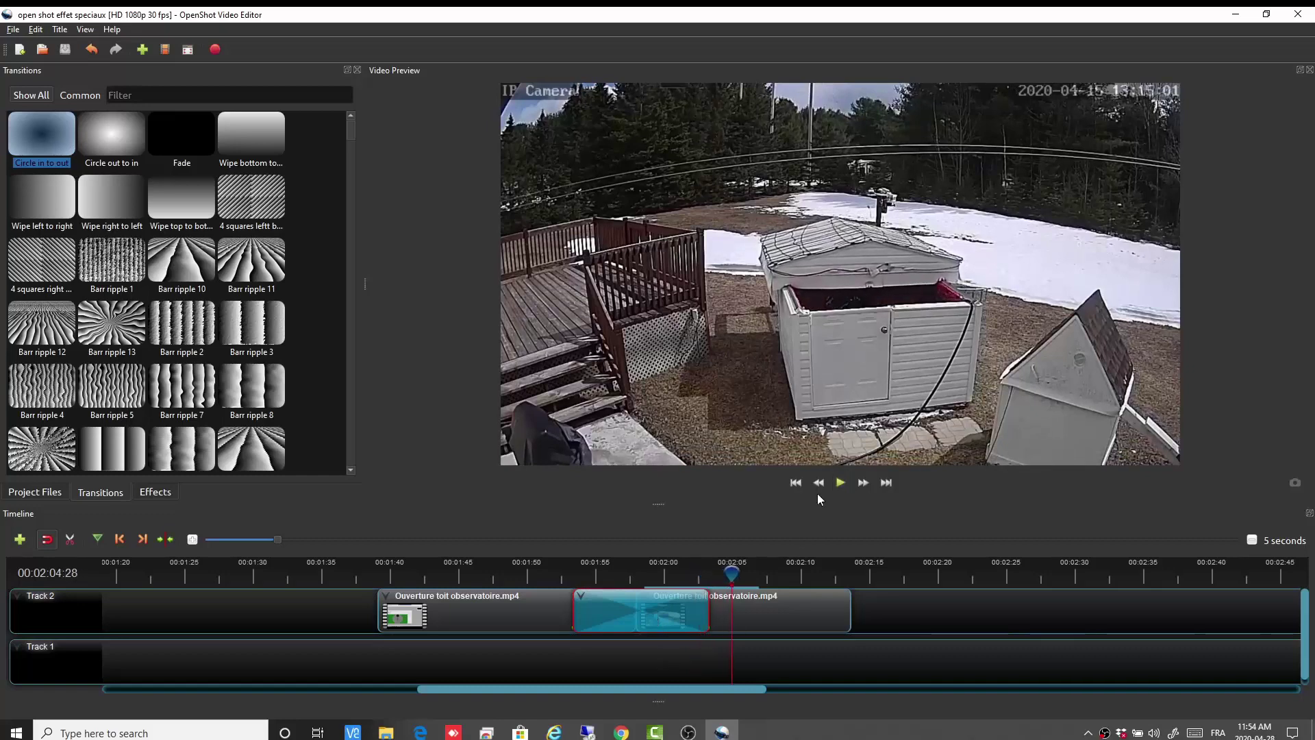
Remove the Circle in to out transition and overlap the second clip with the end of the first by about 4 seconds.
right_click(623, 610)
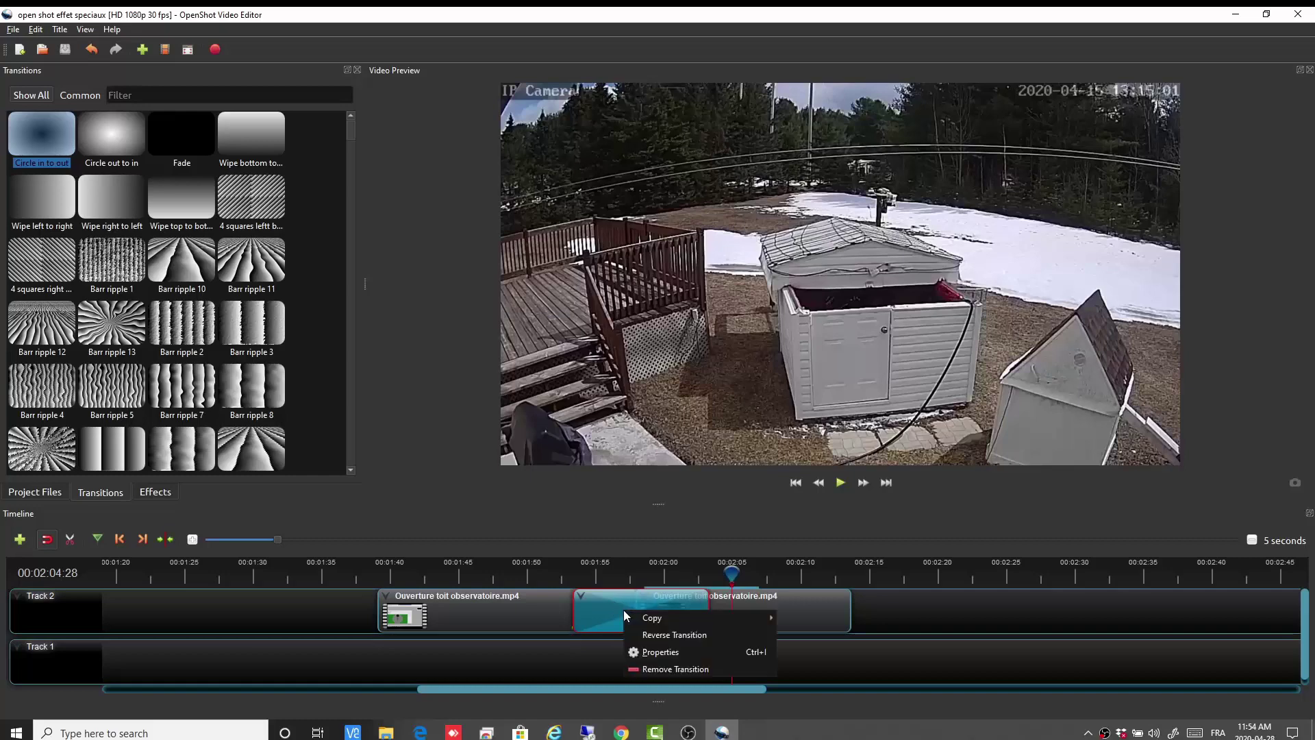
left_click(664, 663)
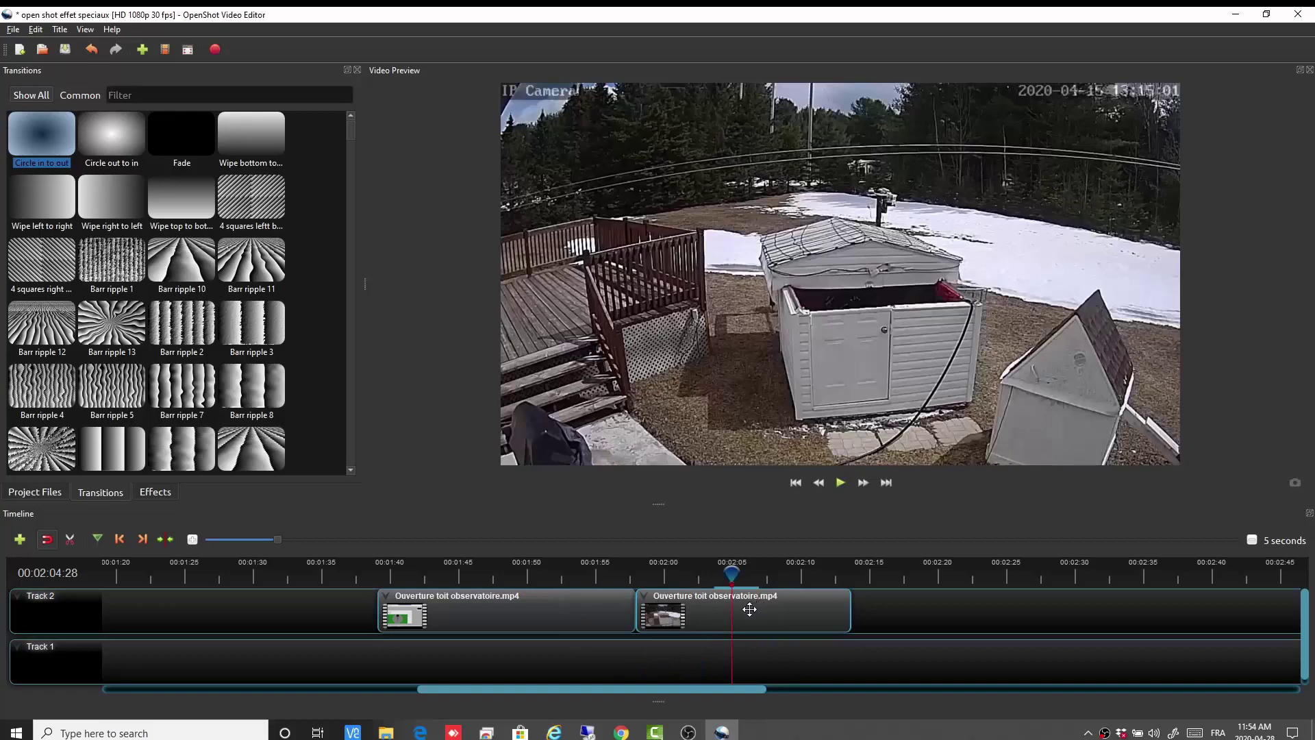
left_click_drag(759, 619, 711, 613)
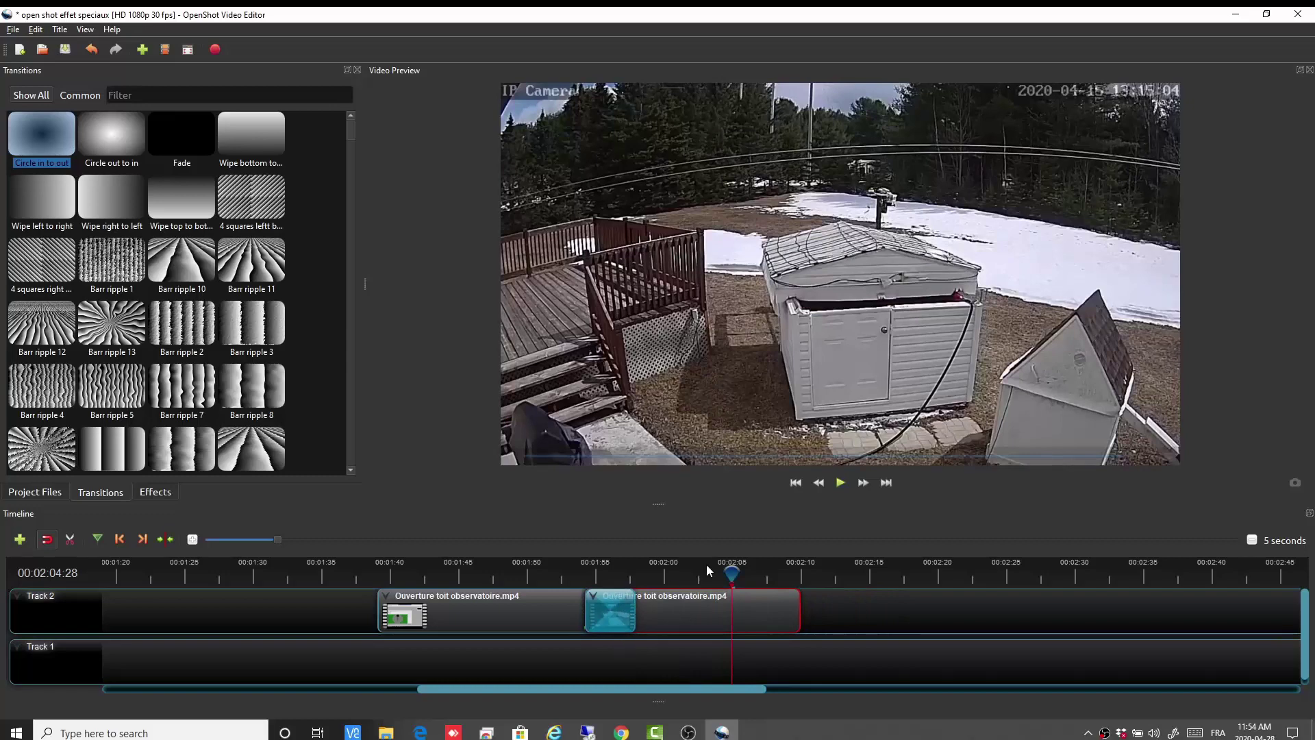
Play back the overlapping section of the two clips from about 1:52 and stop at about 2:00.
left_click_drag(733, 573, 564, 577)
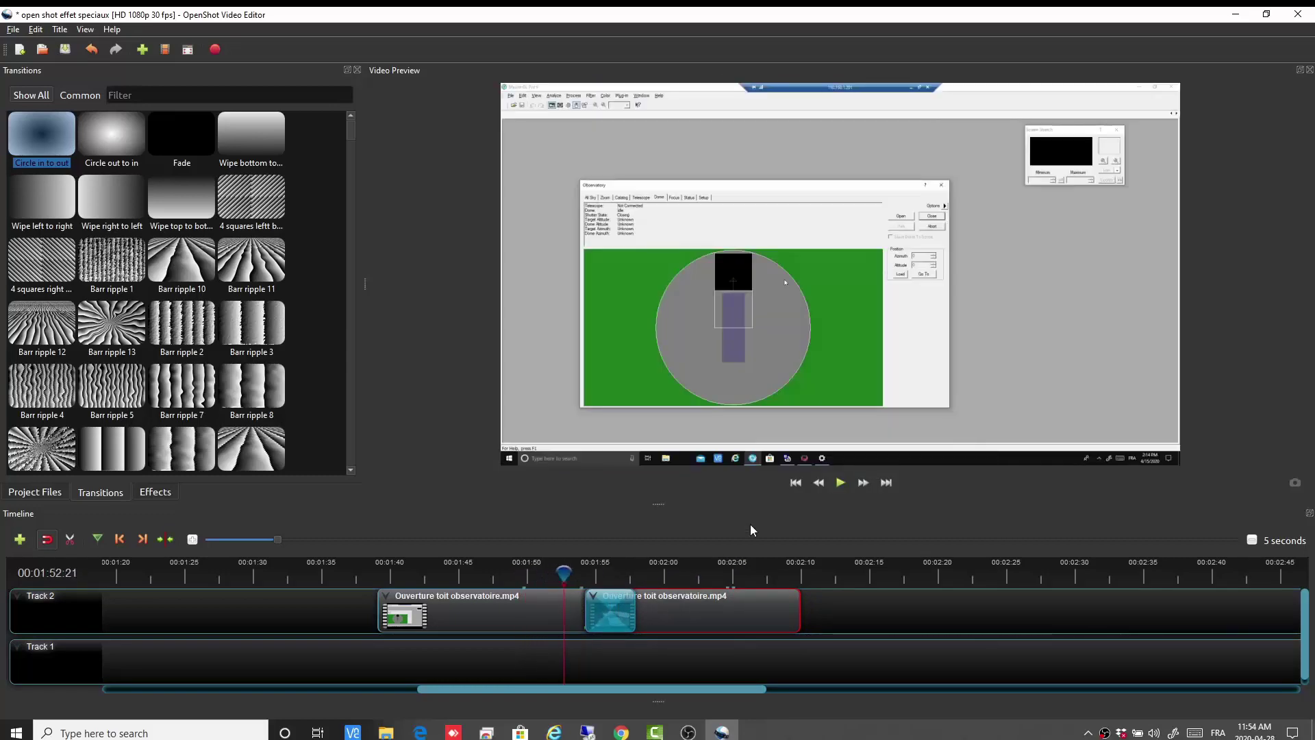
left_click(839, 483)
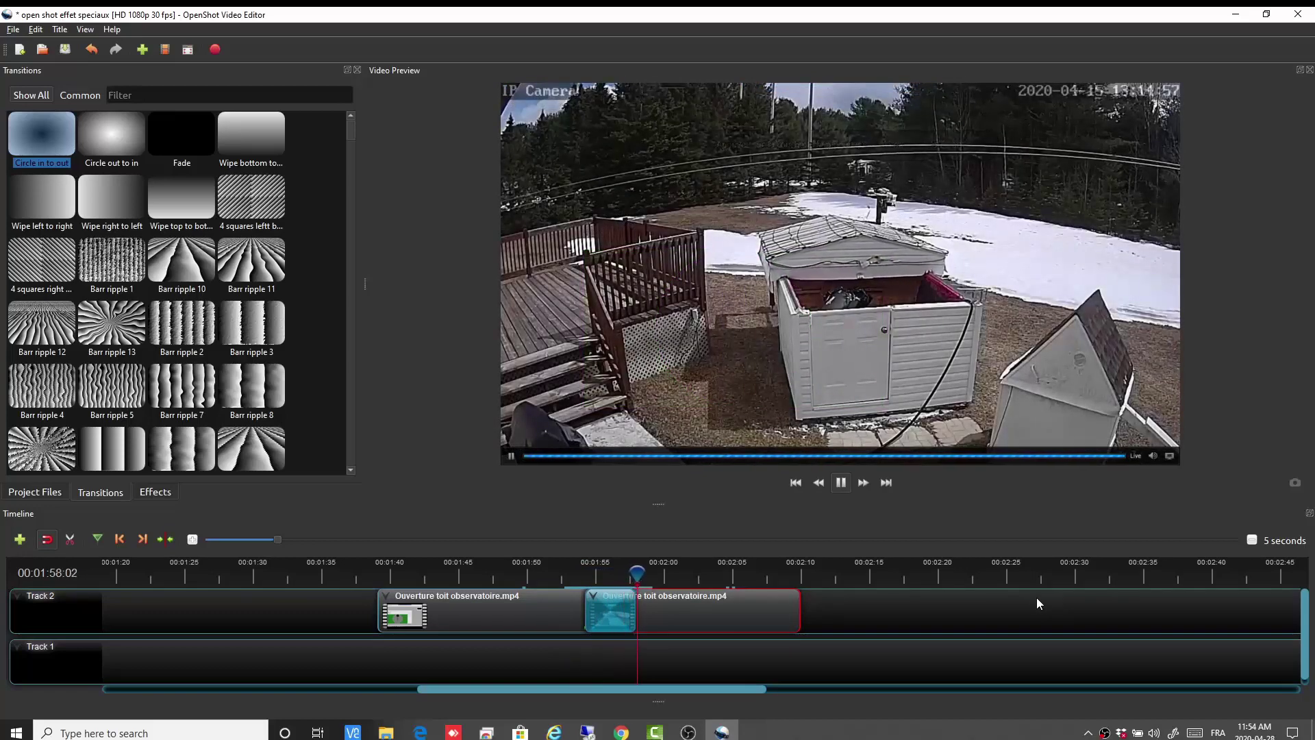
left_click(843, 482)
Remove the transition from the overlap, separate the second clip so it starts at about 1:59, and save the project.
left_click(607, 618)
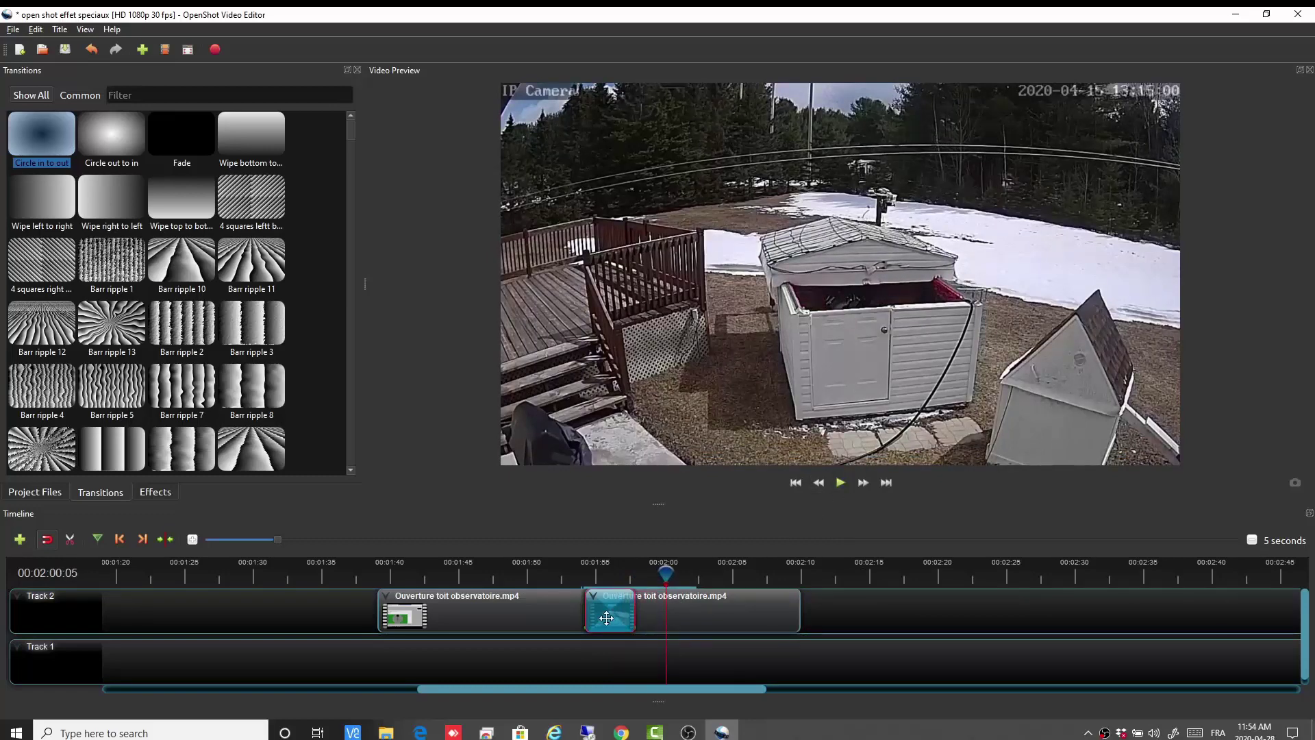
right_click(606, 618)
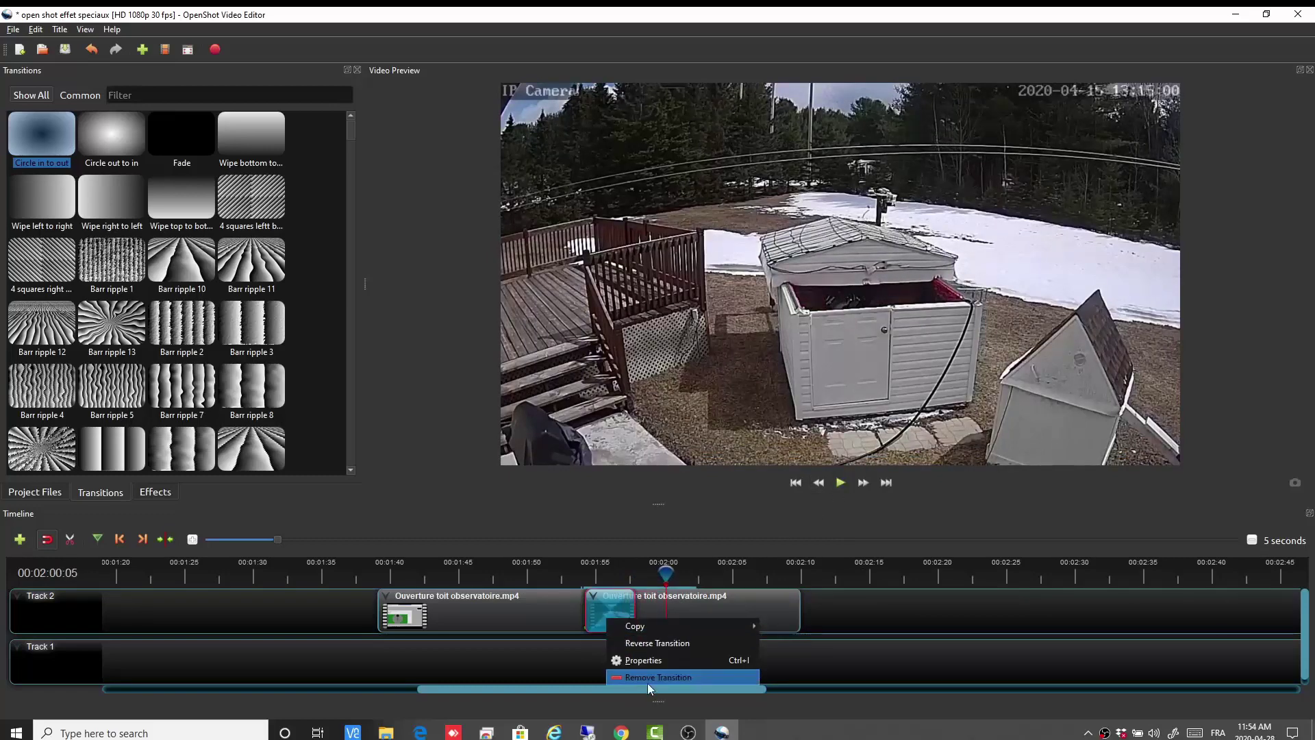
left_click(628, 677)
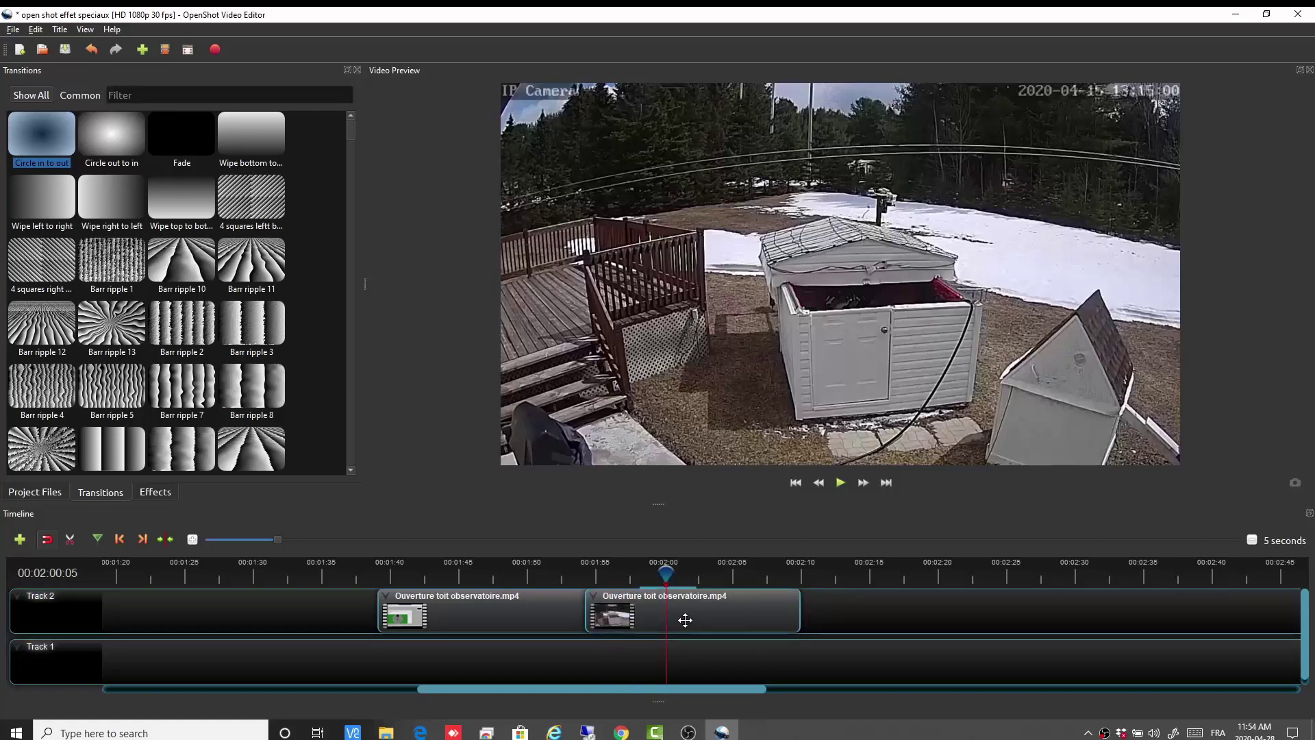
left_click_drag(685, 620, 750, 621)
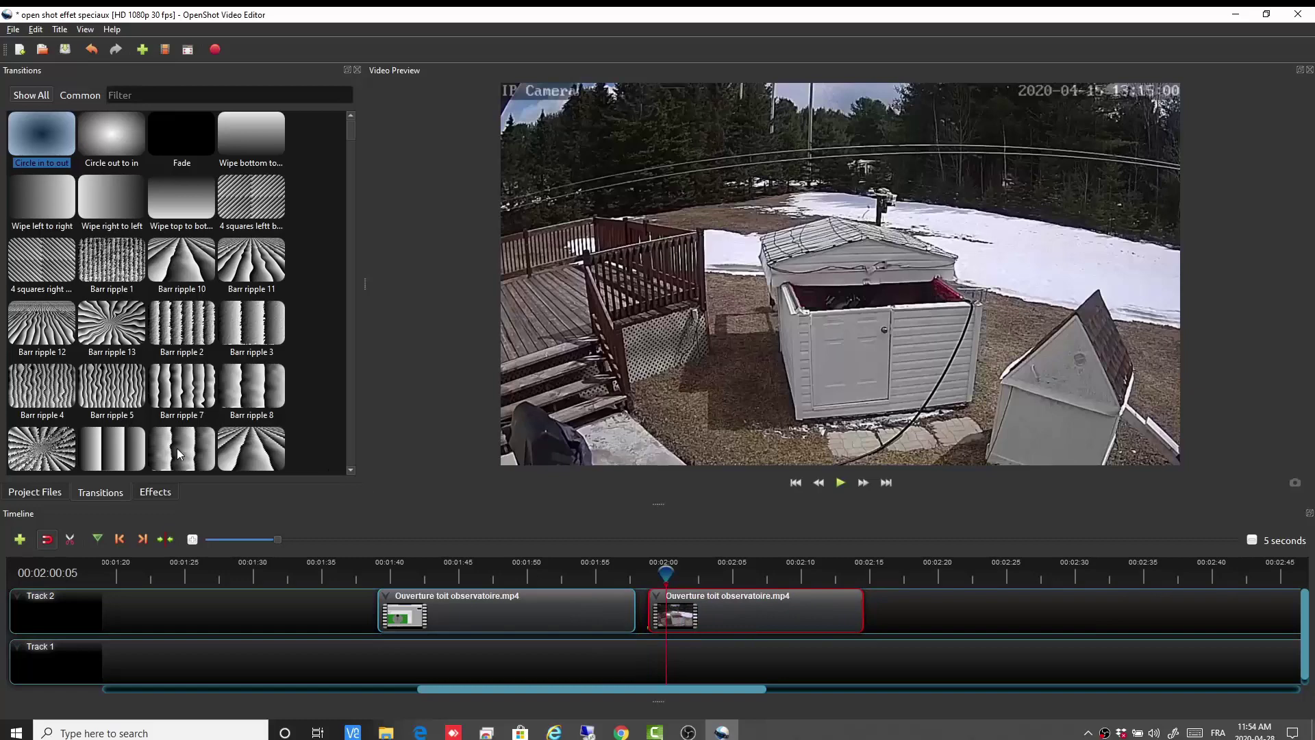
left_click_drag(159, 414, 736, 603)
key("ctrl+s")
Apply the Brightness & Contrast effect to the second clip on Track 2.
left_click(508, 607)
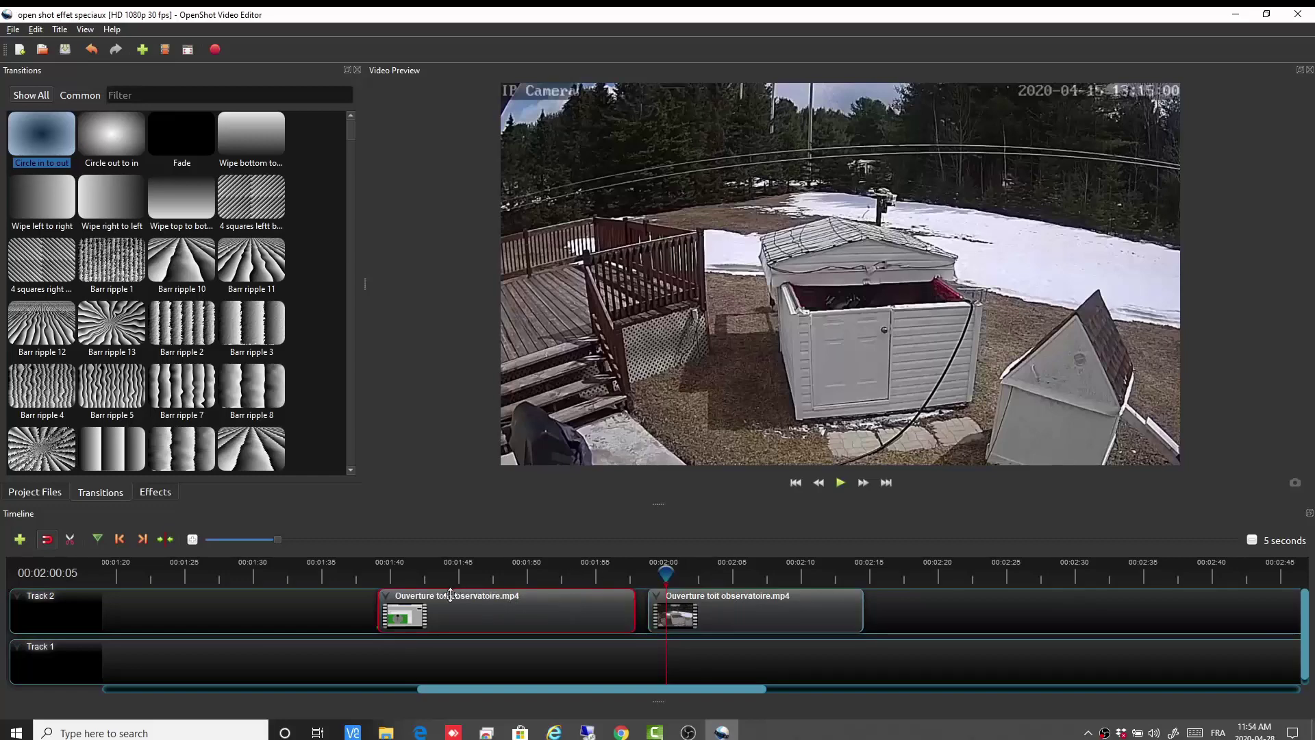
left_click(751, 618)
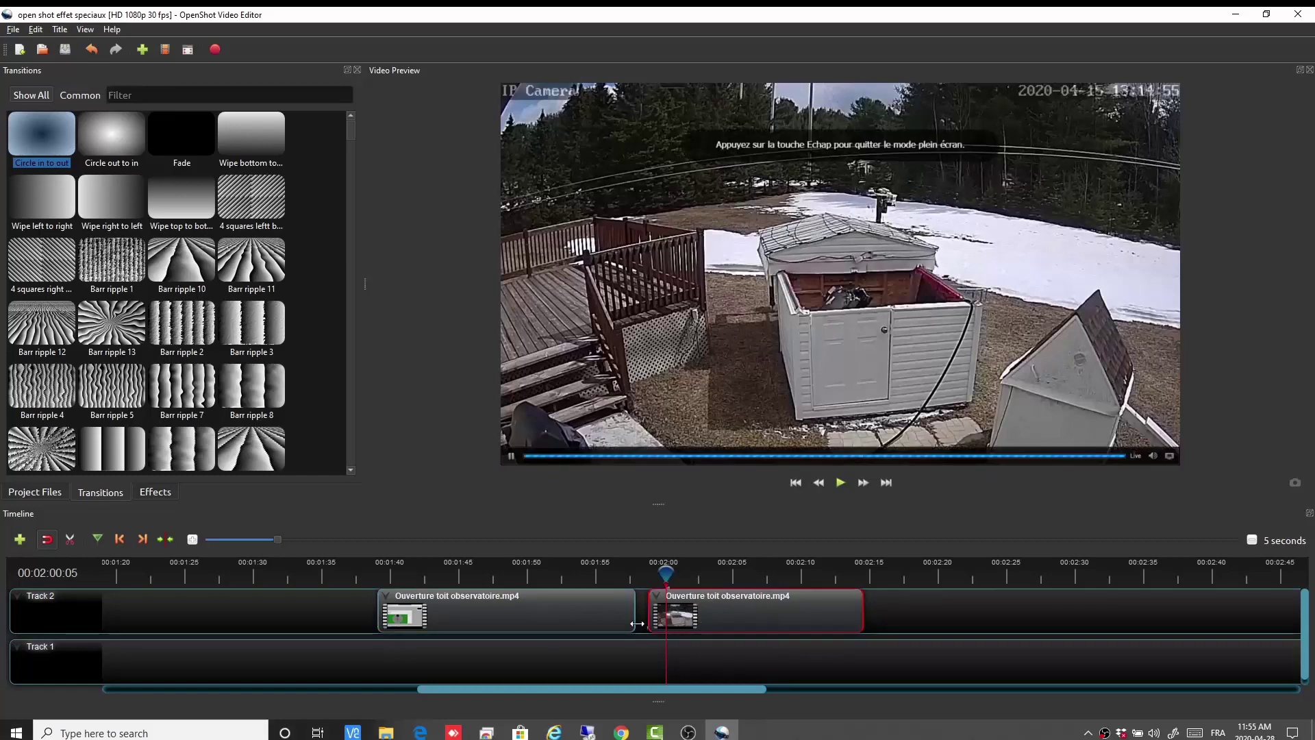
right_click(724, 610)
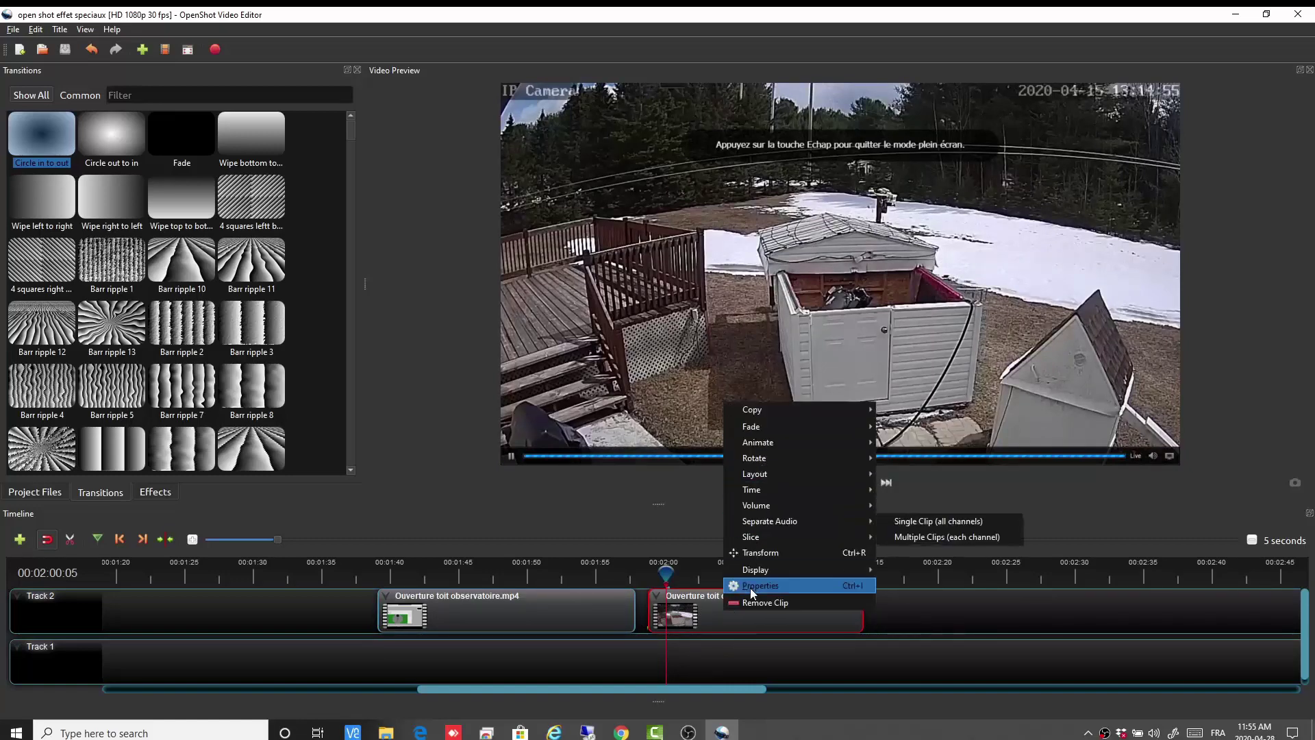
mouse_move(753, 410)
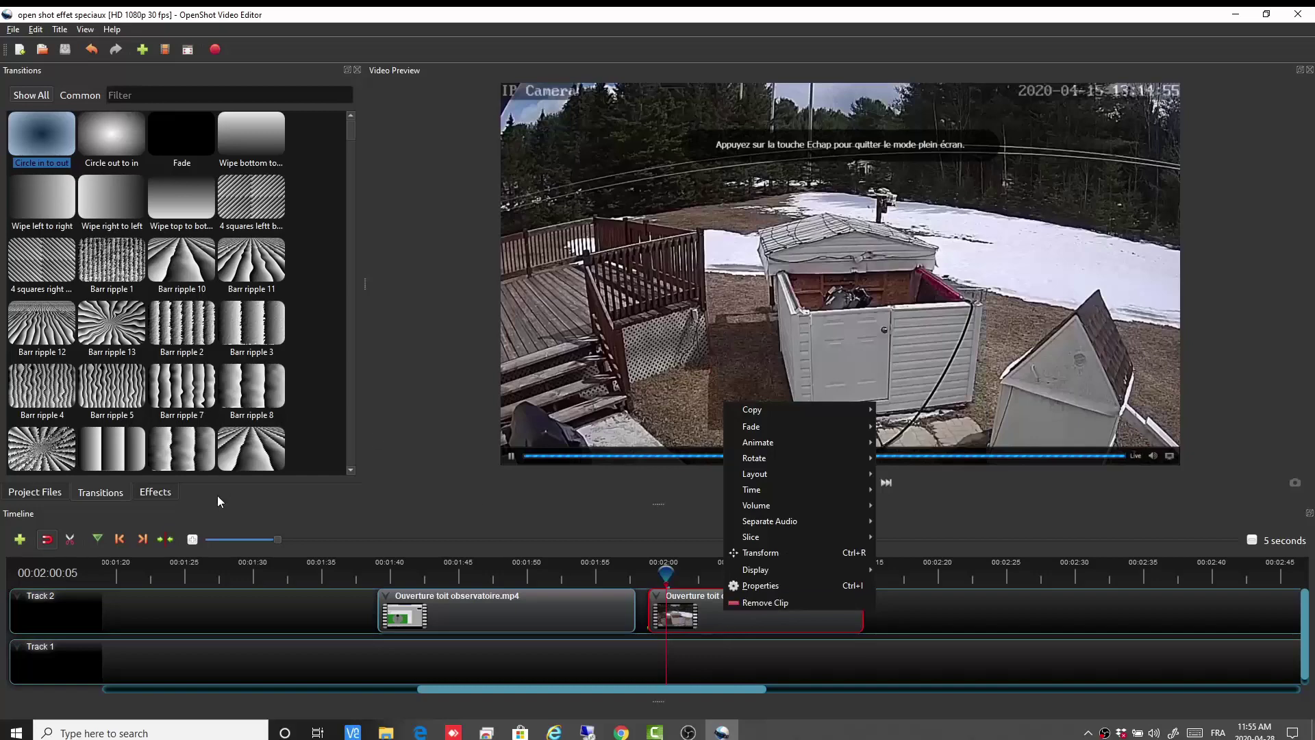
left_click(147, 494)
left_click(148, 493)
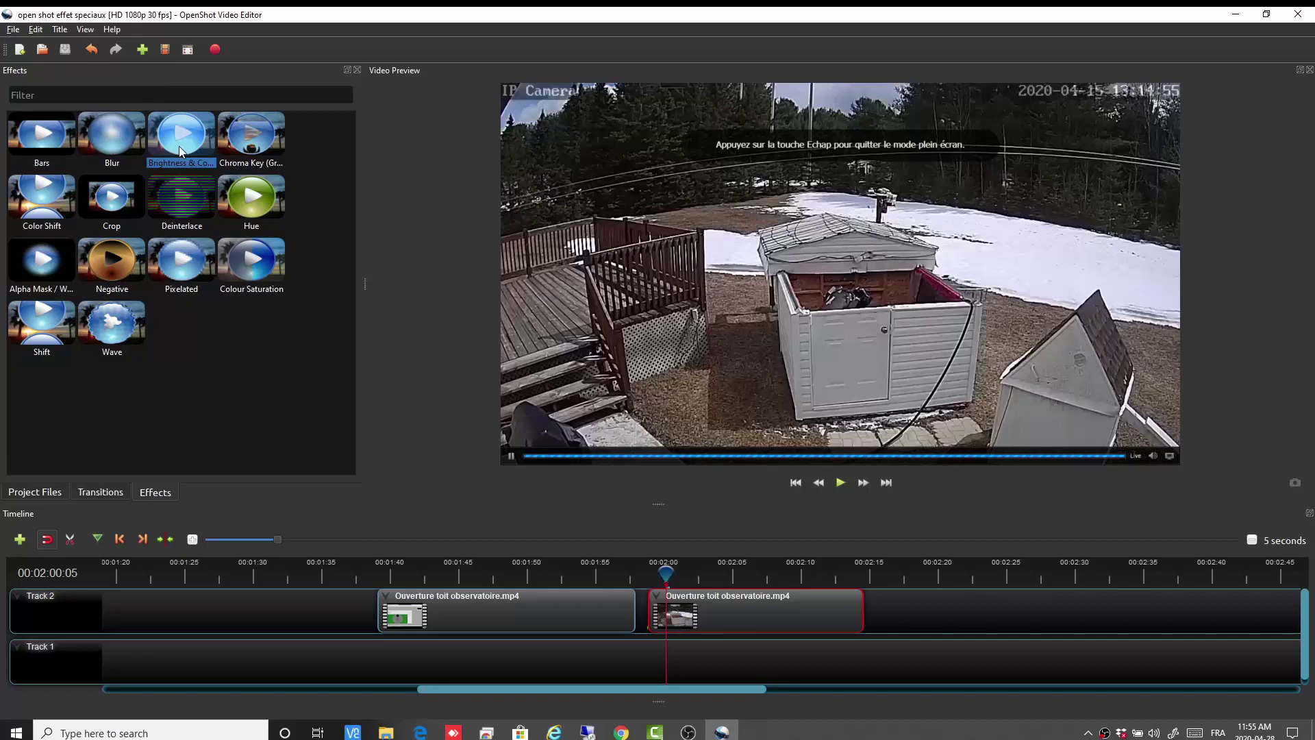
left_click_drag(179, 146, 714, 614)
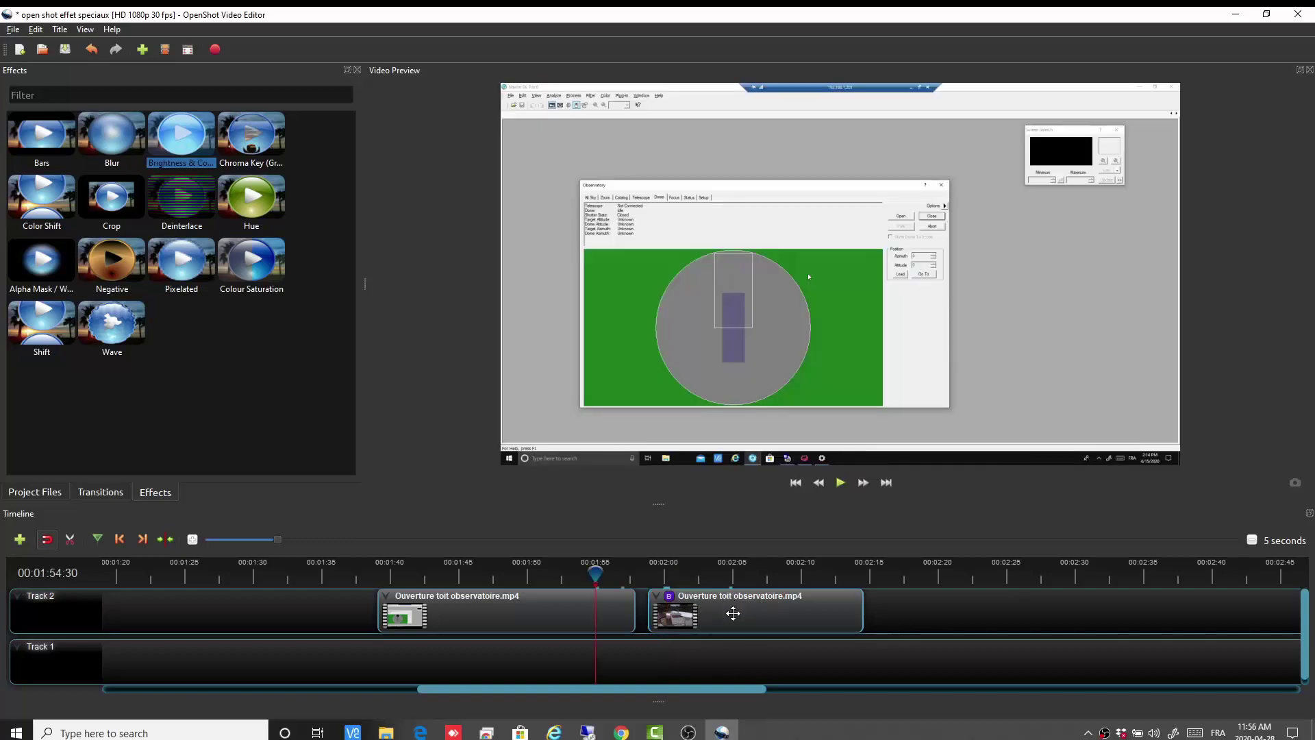
Paste a full copy of the second clip on Track 2 at about 2:24, and delete the pasted copy.
left_click(732, 613)
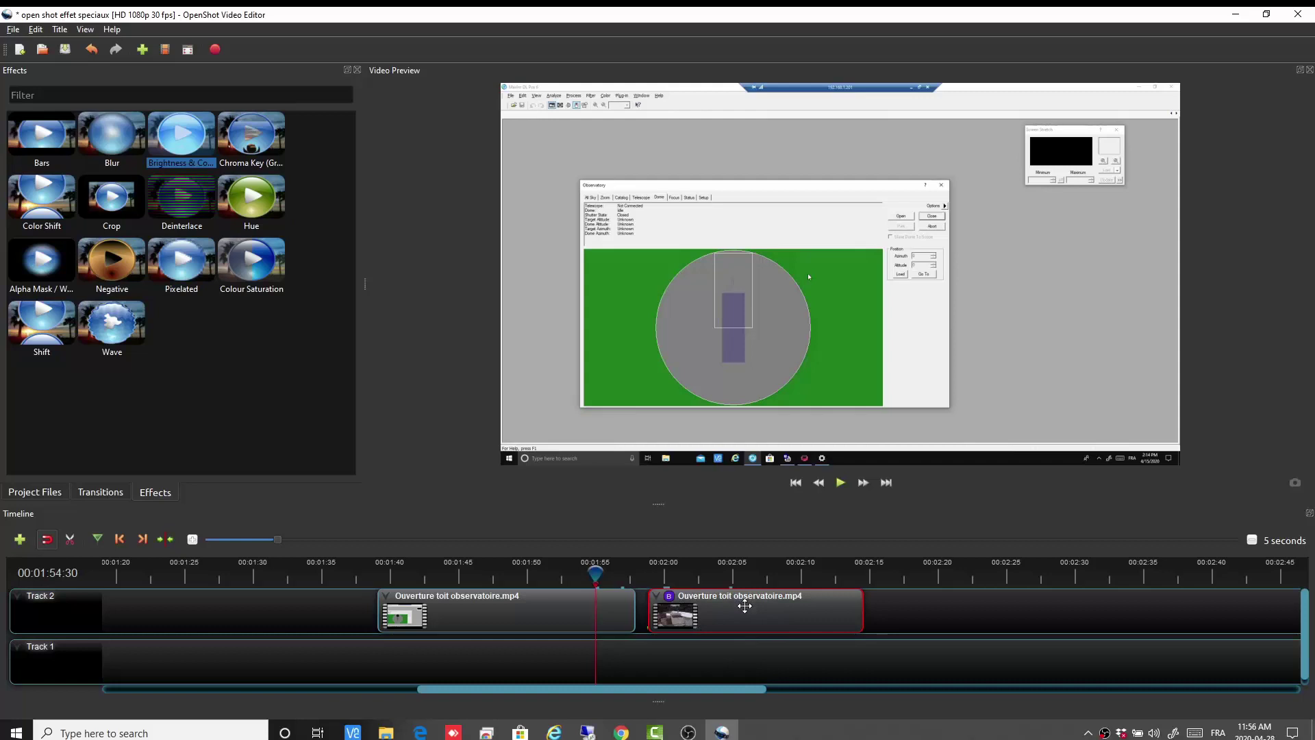
right_click(744, 605)
mouse_move(772, 425)
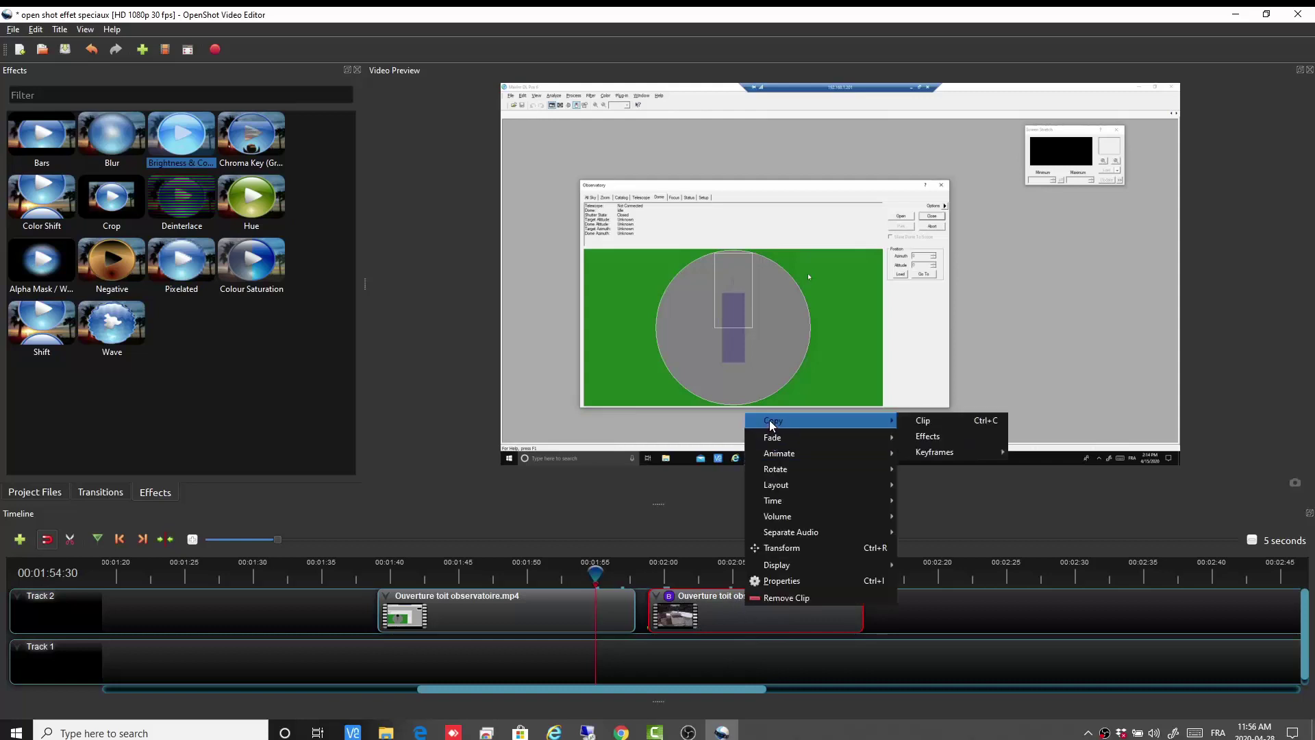
left_click(921, 421)
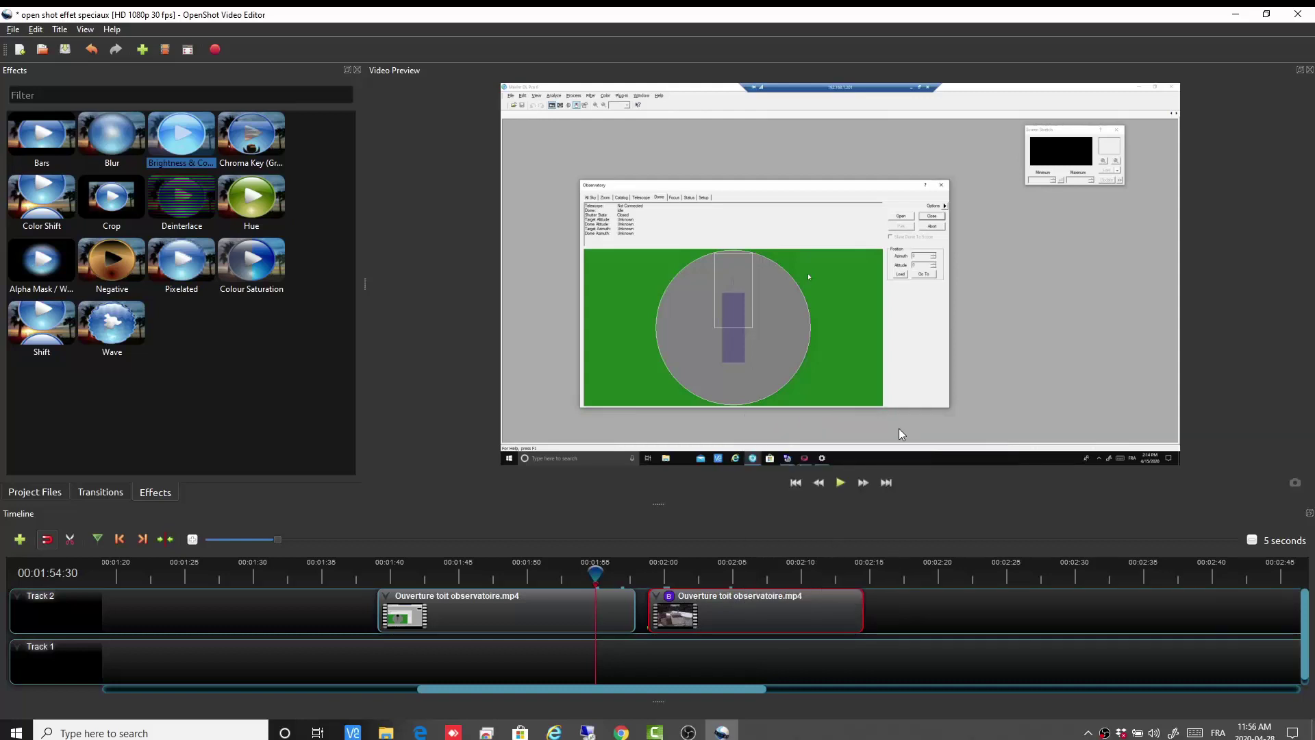
left_click(982, 609)
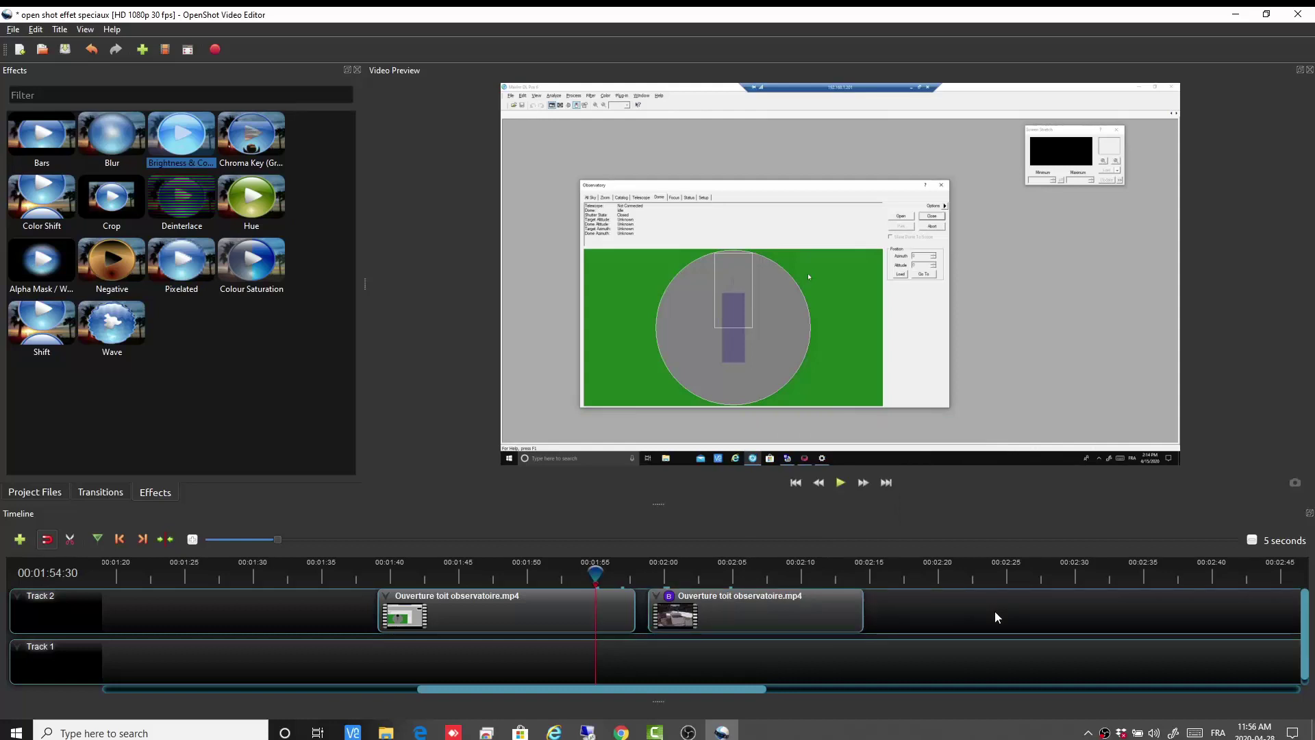
right_click(994, 611)
left_click(1012, 623)
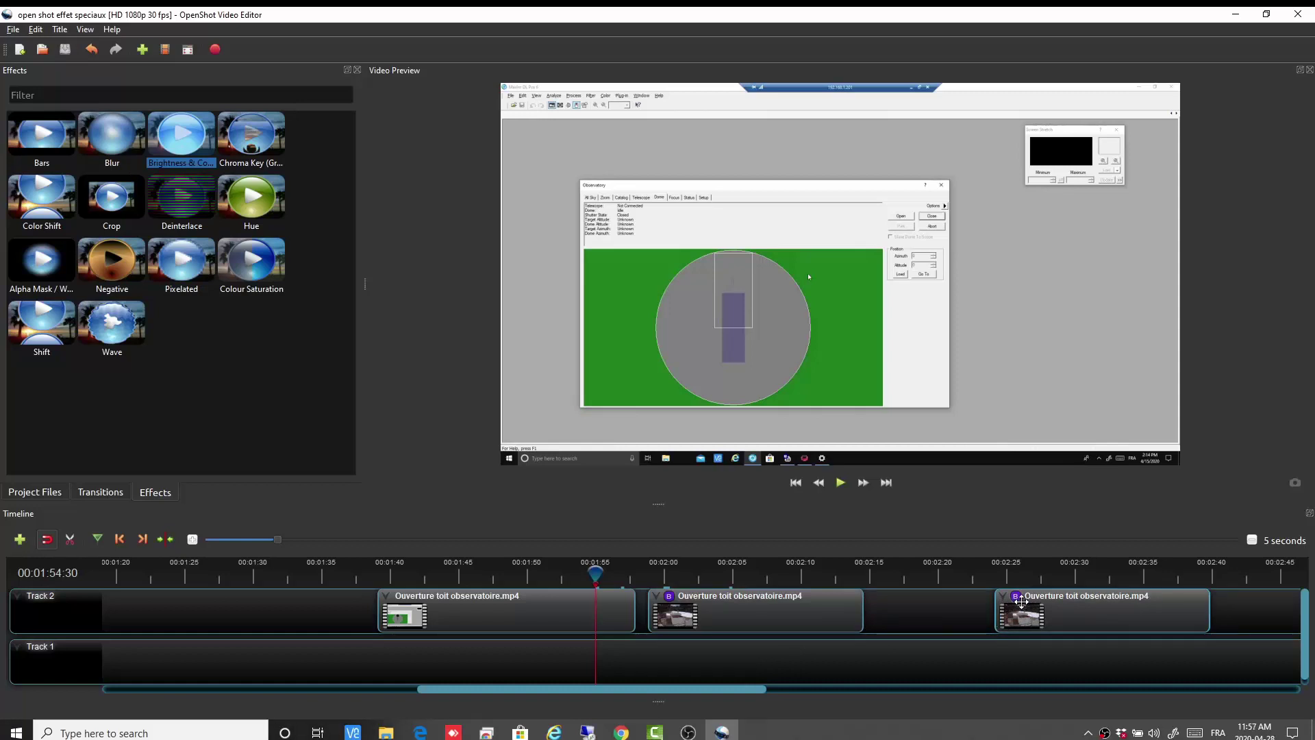
key("Delete")
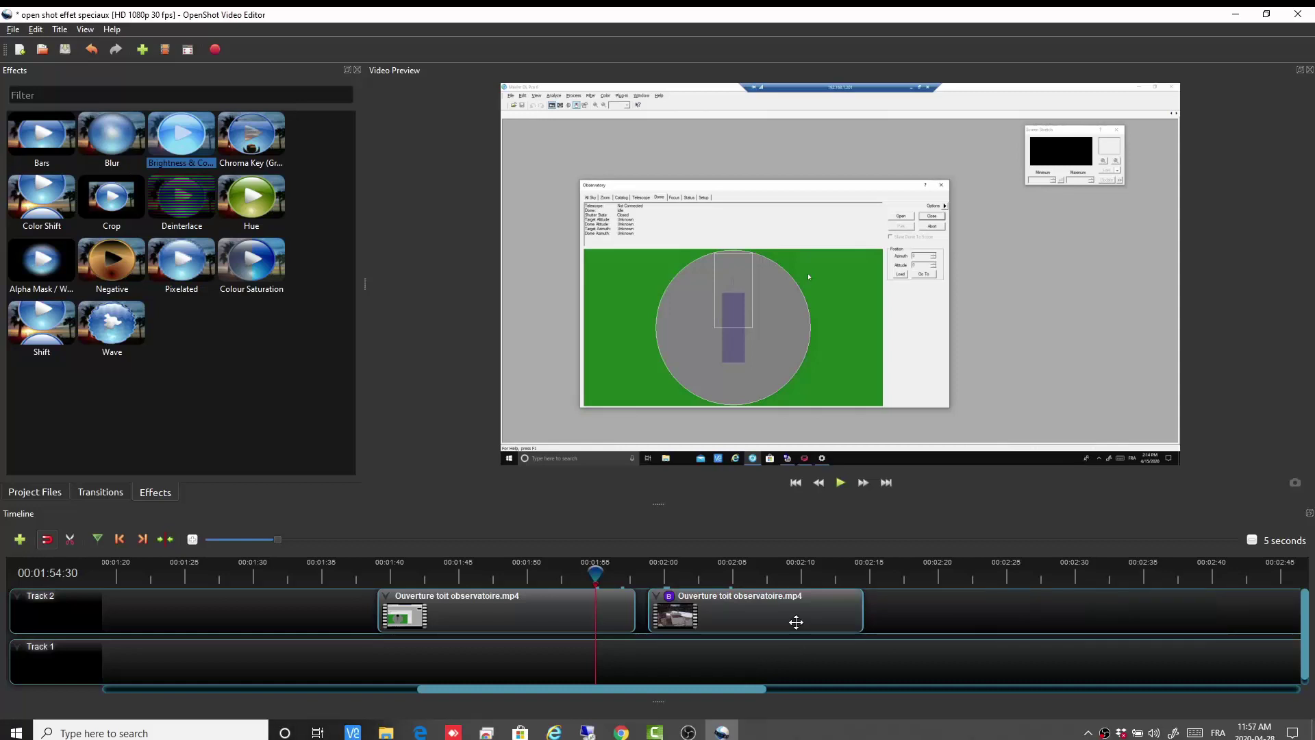
Copy only the effects from the second clip, paste them onto the first clip on Track 2, and save the project.
right_click(760, 613)
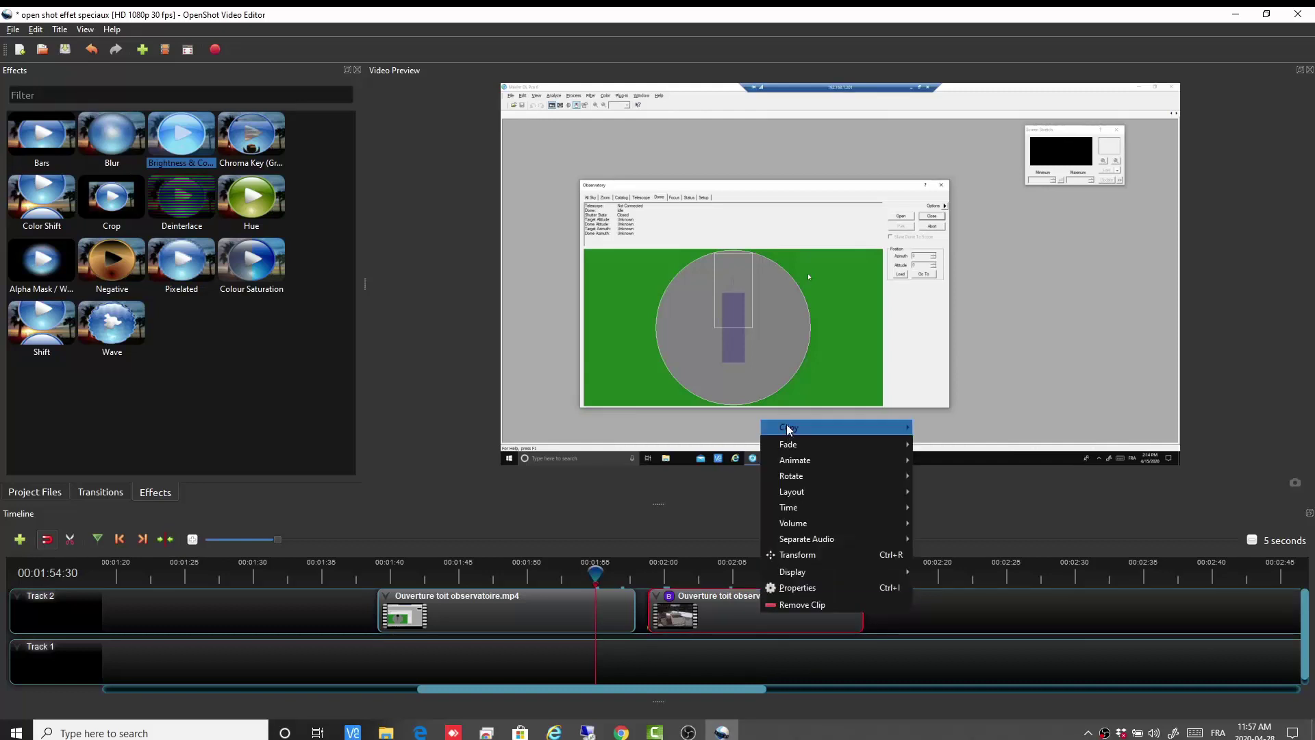
mouse_move(789, 430)
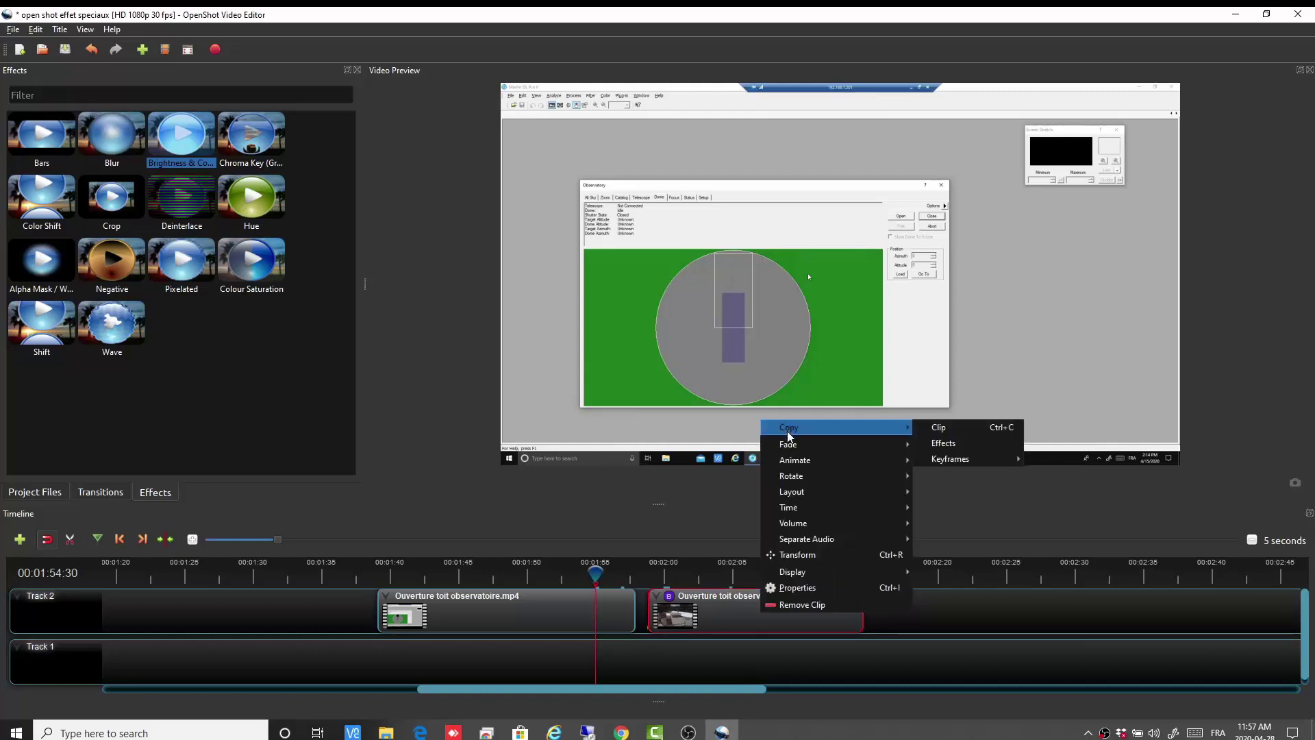
left_click(953, 446)
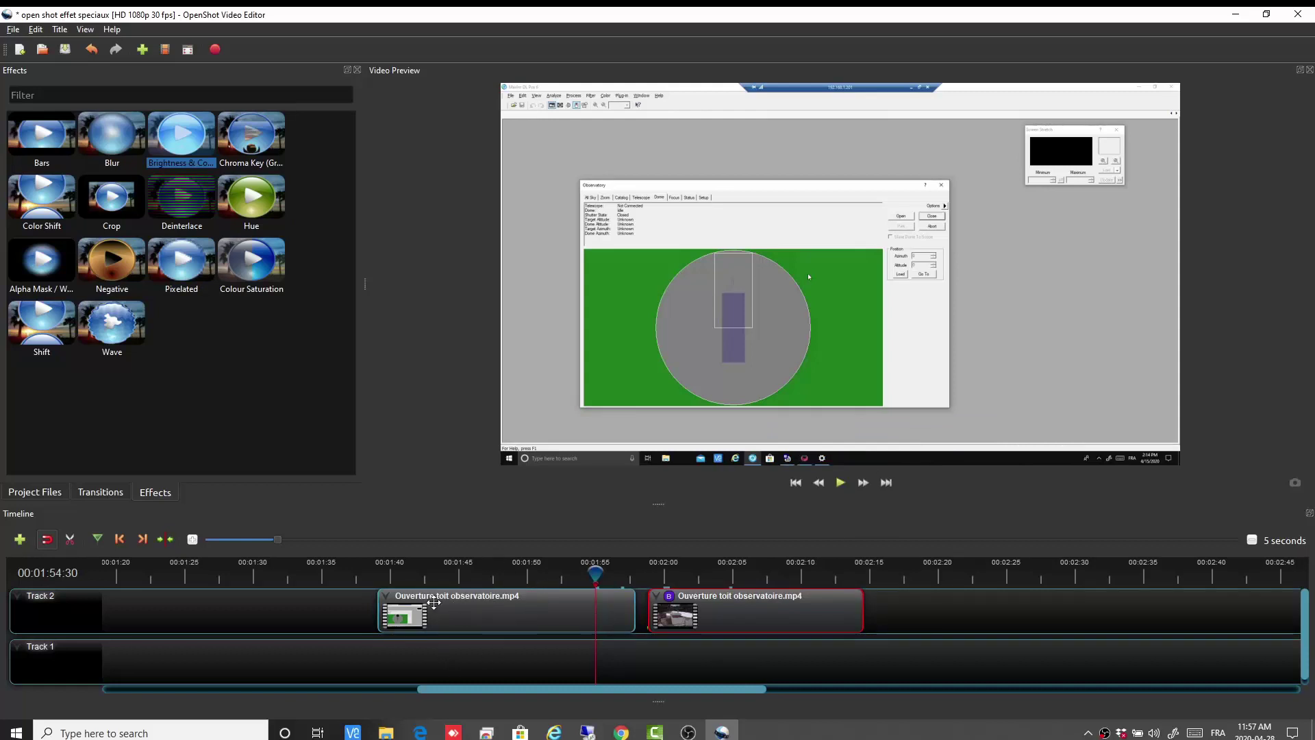
left_click(479, 611)
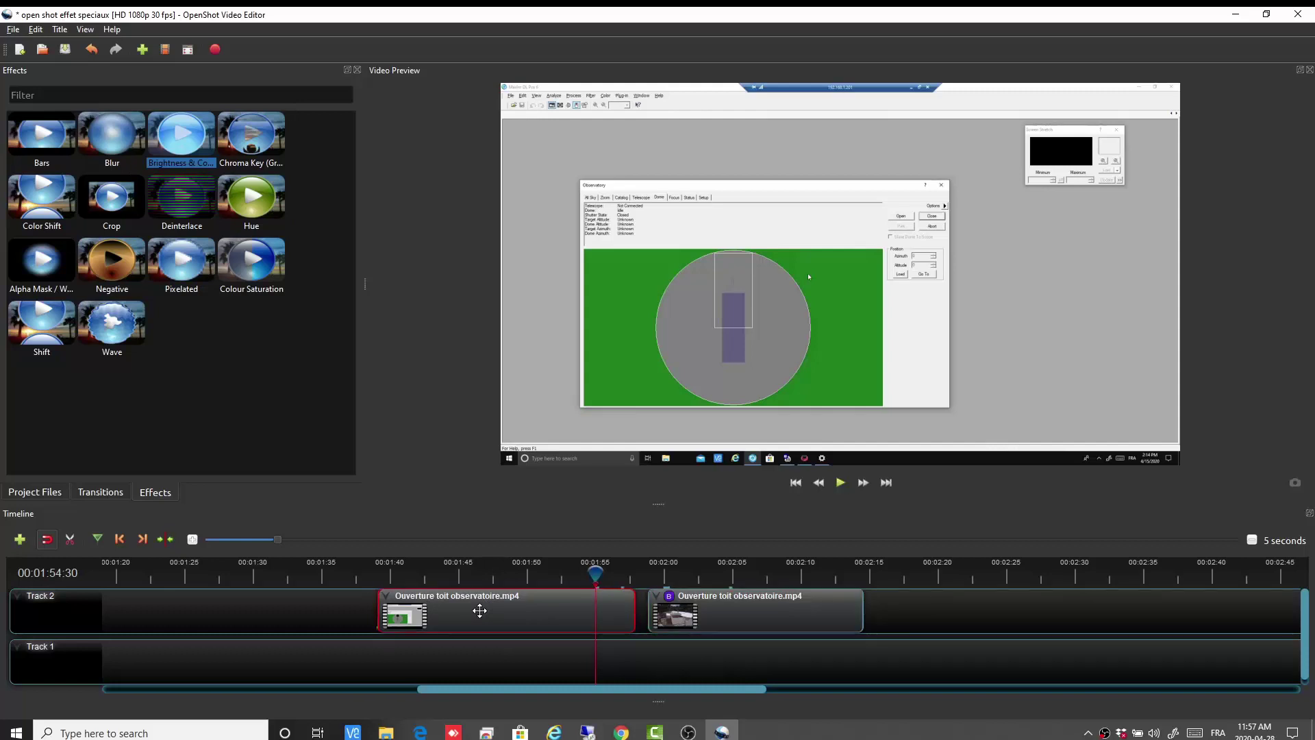
right_click(479, 611)
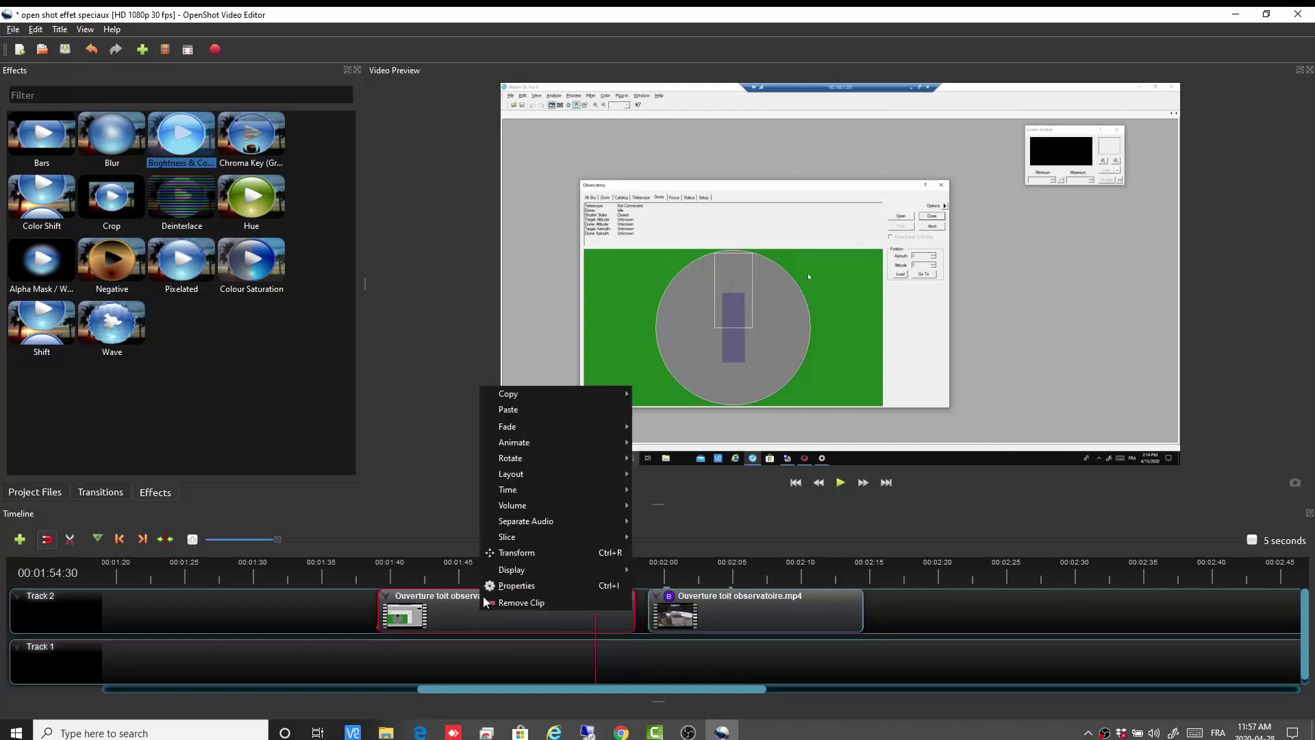
left_click(516, 410)
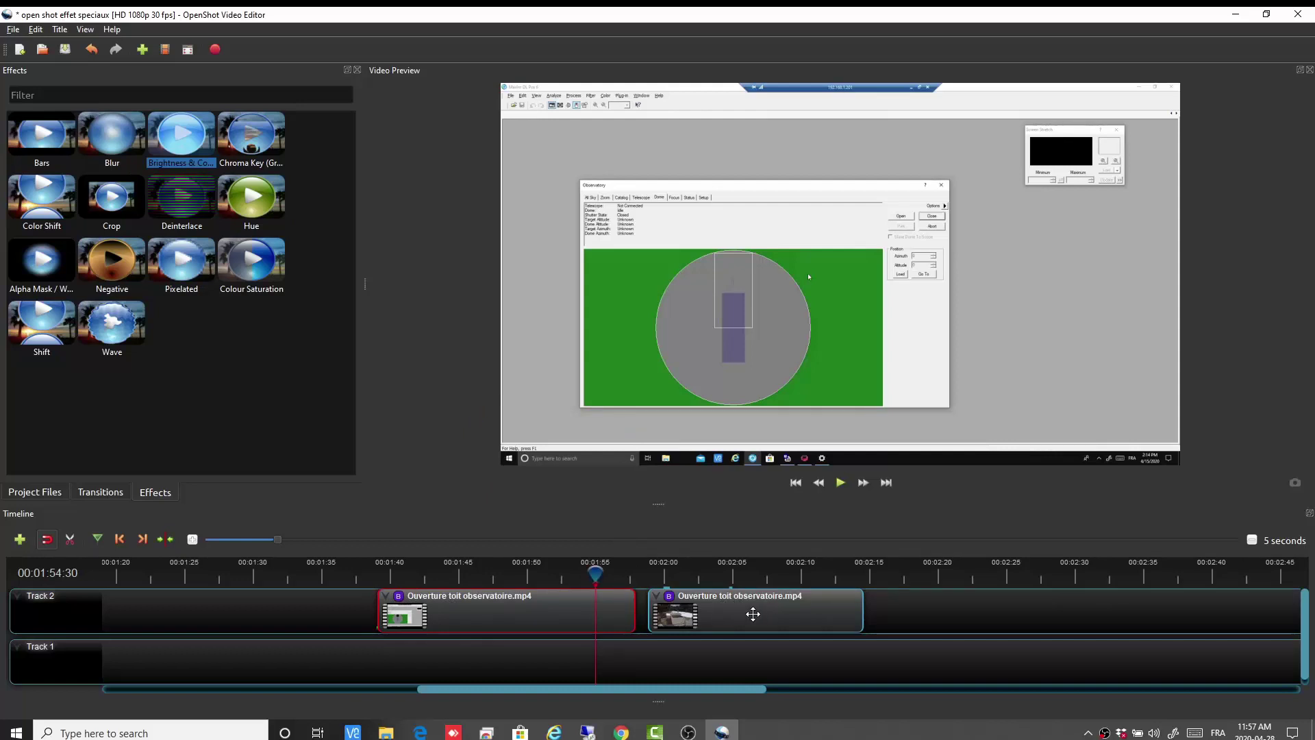
key("ctrl+s")
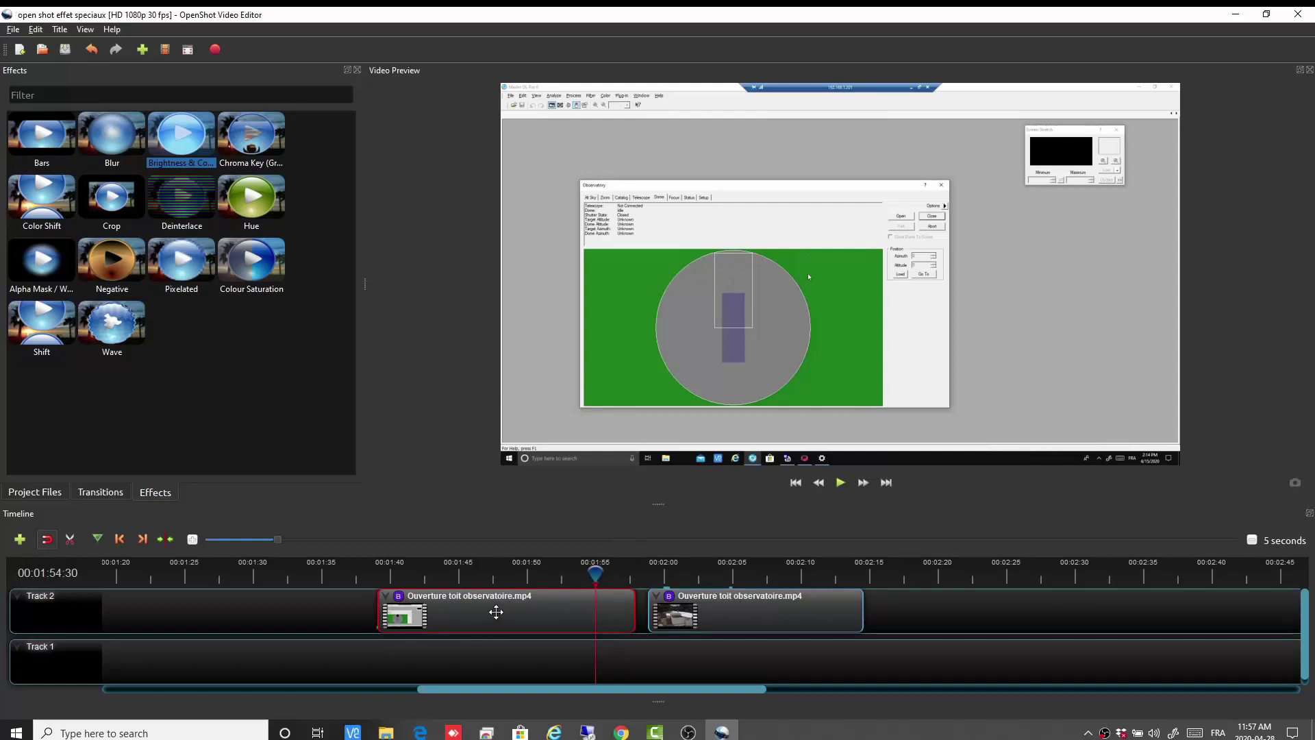
Remove the Brightness & Contrast effect from the first clip on Track 2.
right_click(398, 598)
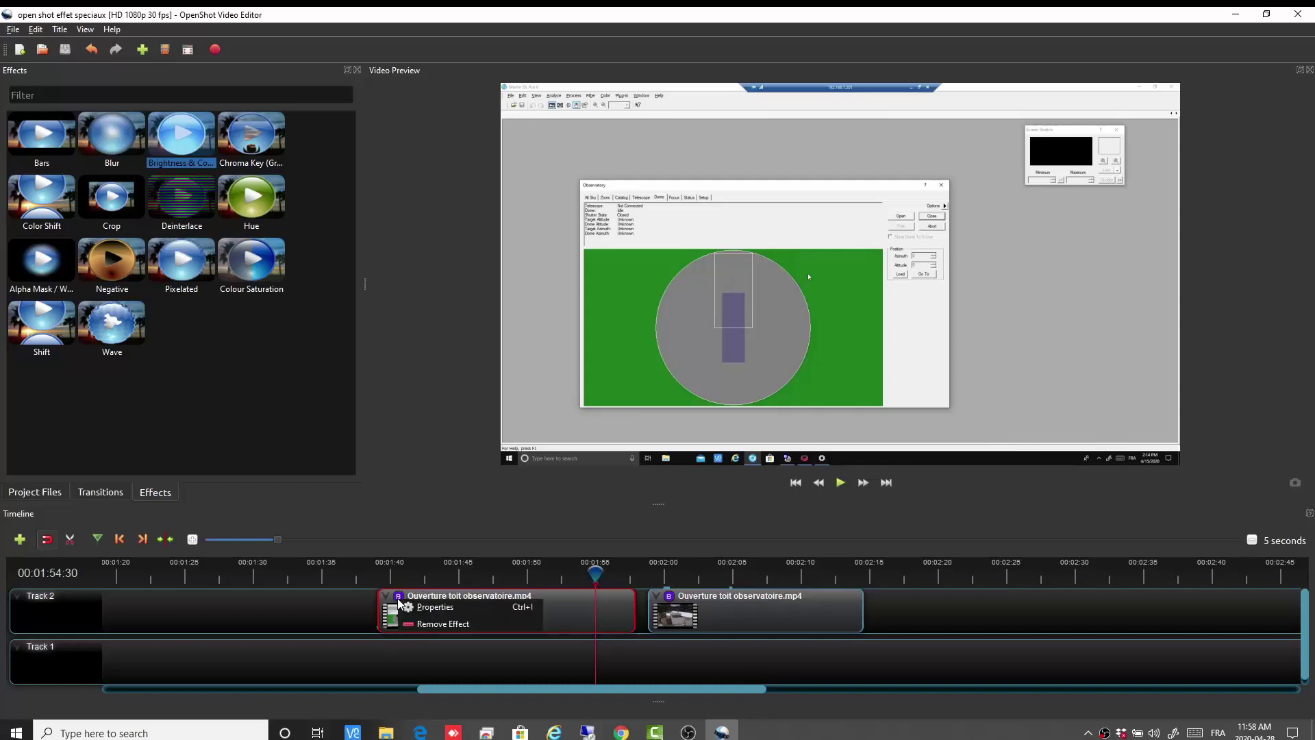
left_click(439, 625)
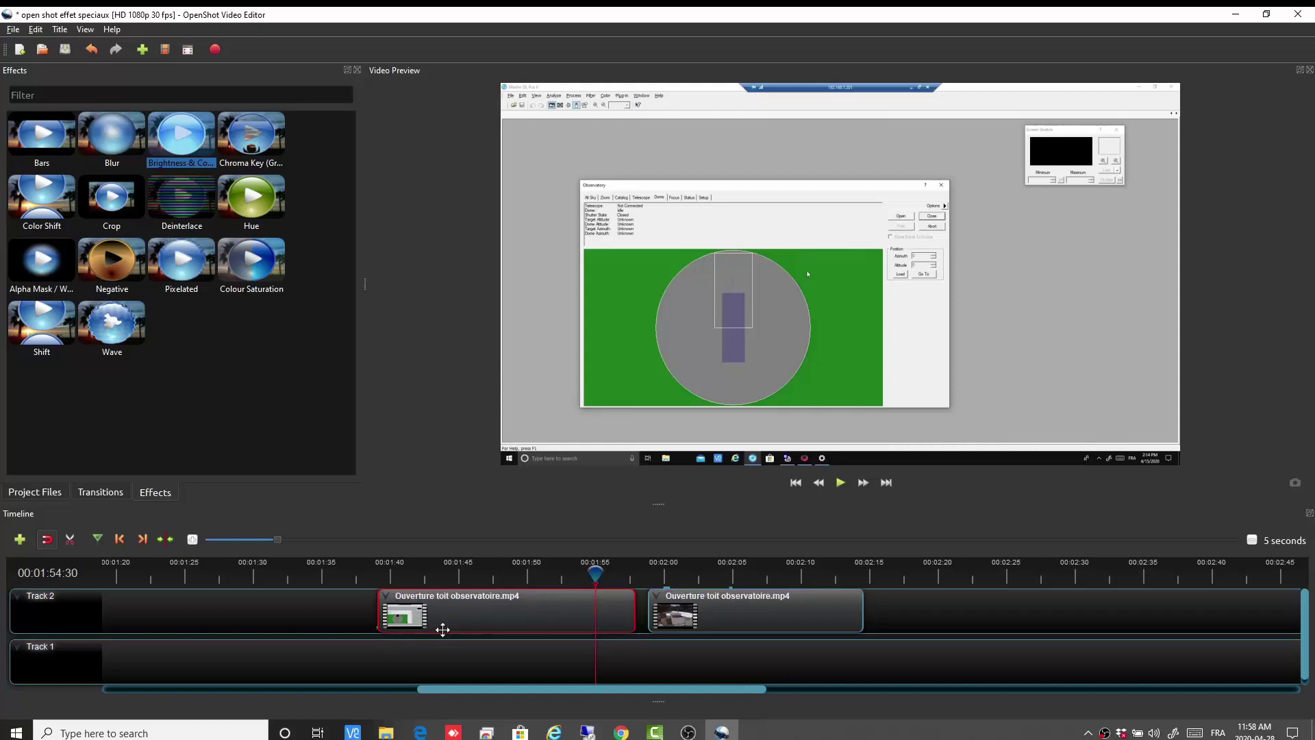
right_click(692, 602)
mouse_move(752, 408)
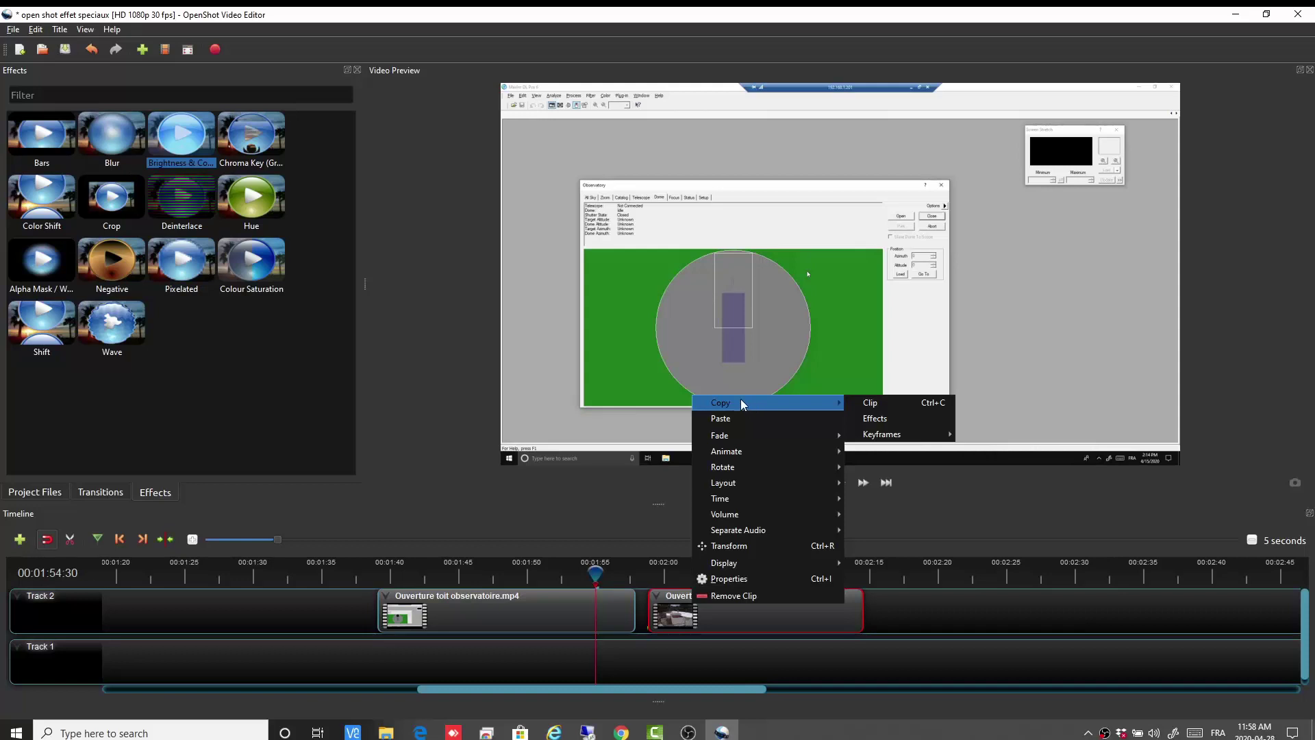
mouse_move(892, 438)
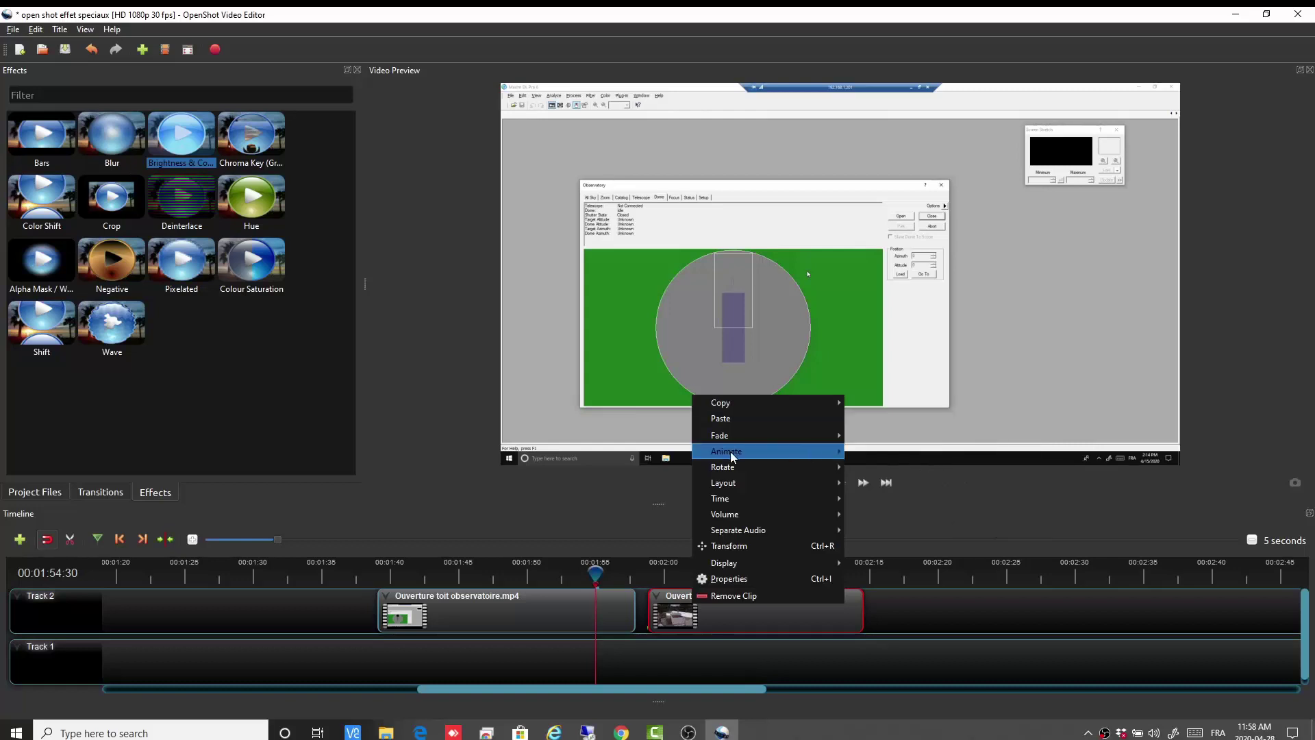
mouse_move(734, 445)
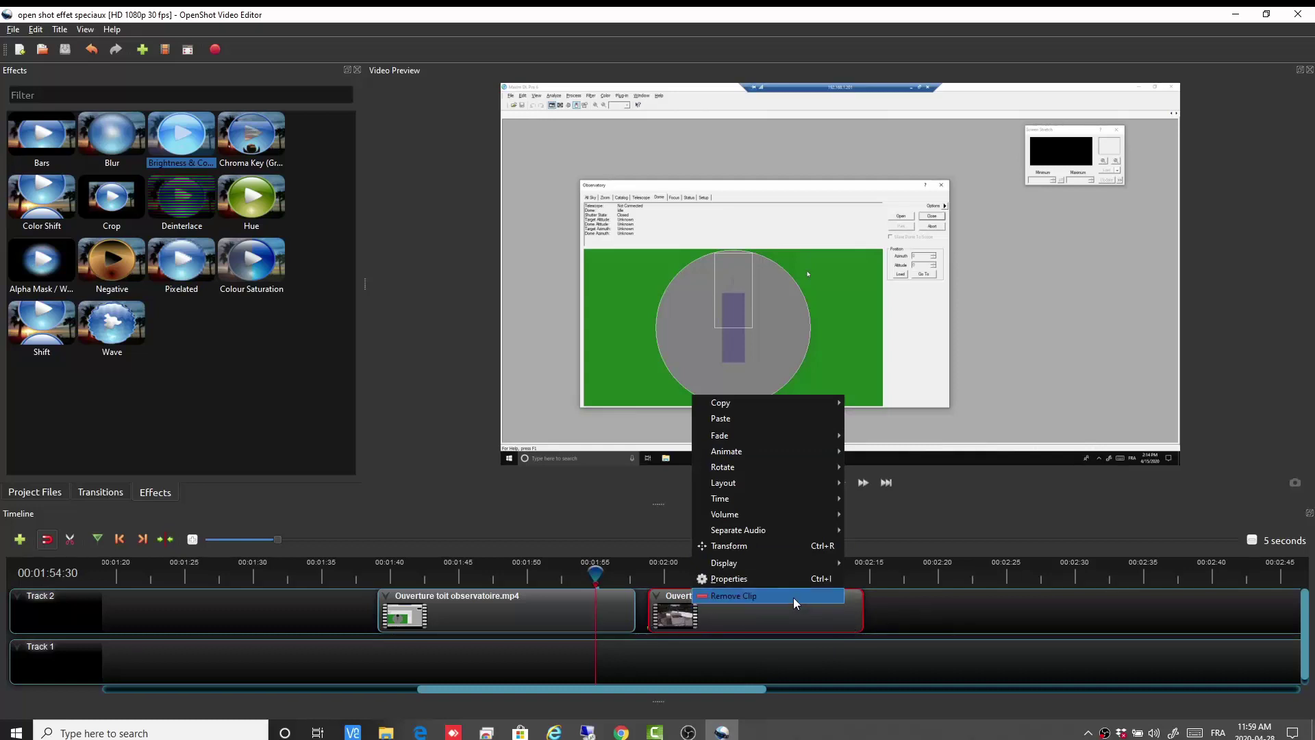
Play the opening of the second clip on Track 2 from about 1:58 to preview it without a fade.
left_click(592, 575)
left_click(638, 572)
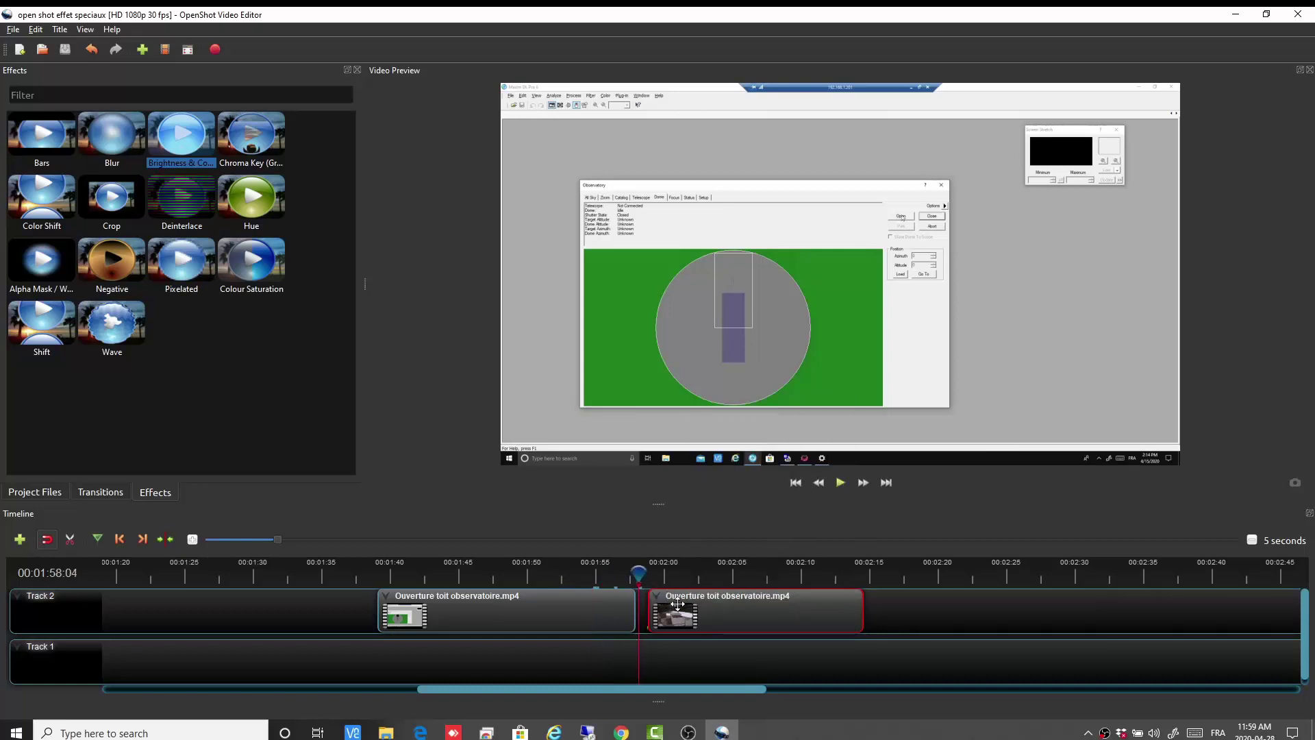
left_click_drag(668, 602, 669, 603)
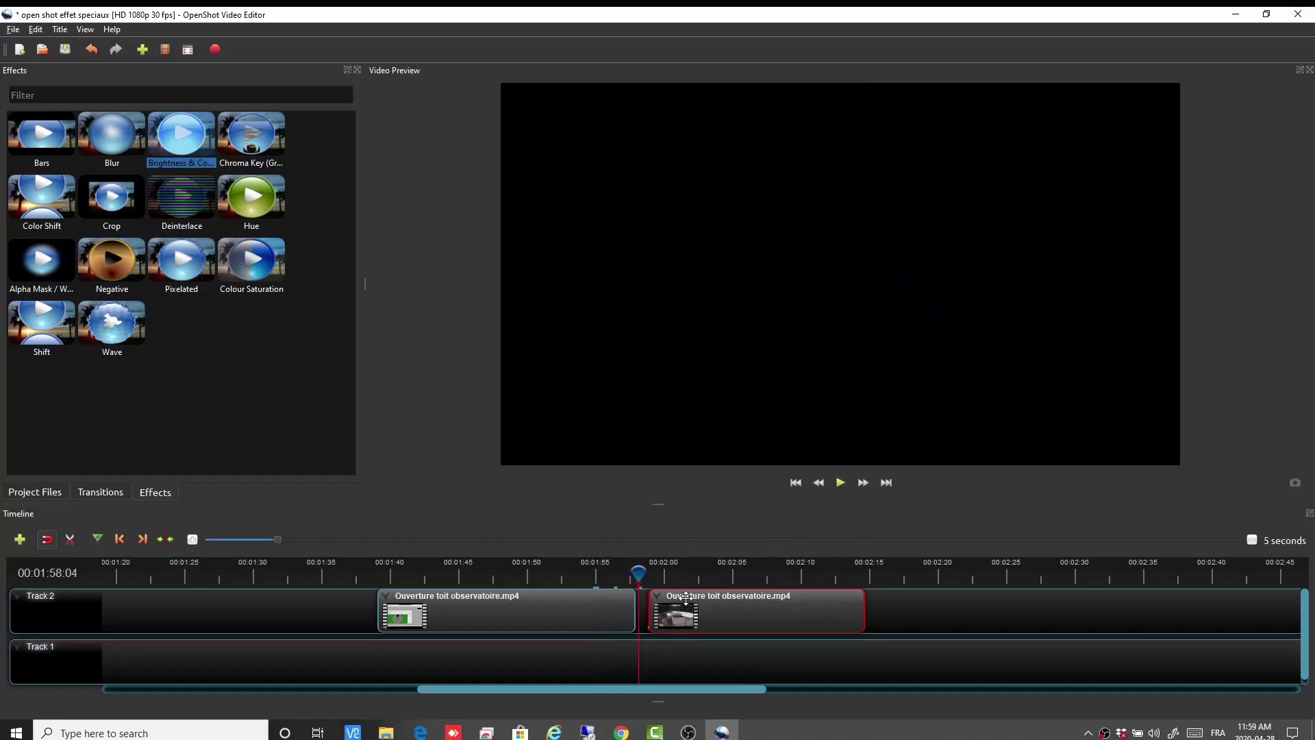
left_click_drag(641, 572, 647, 572)
left_click(840, 482)
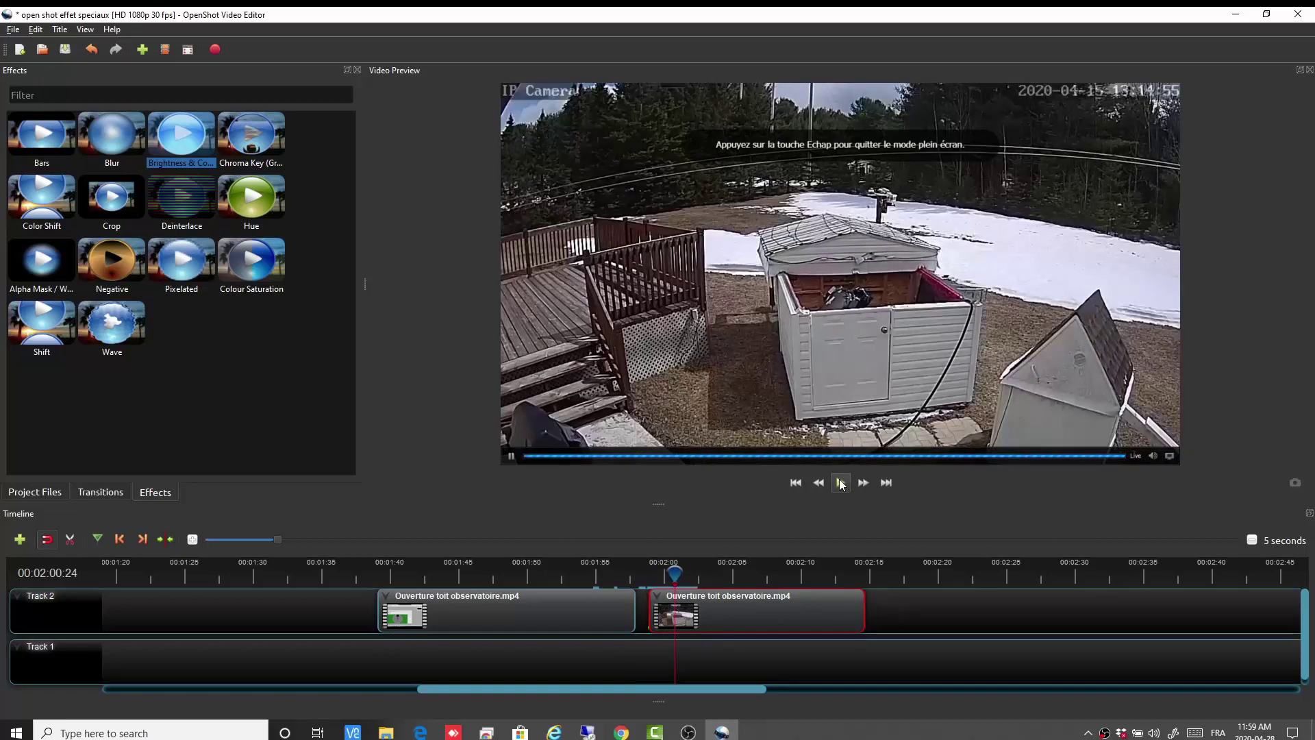
left_click(840, 482)
Apply Fade In (Slow) to the start of the second clip on Track 2.
left_click_drag(675, 568, 644, 573)
right_click(680, 610)
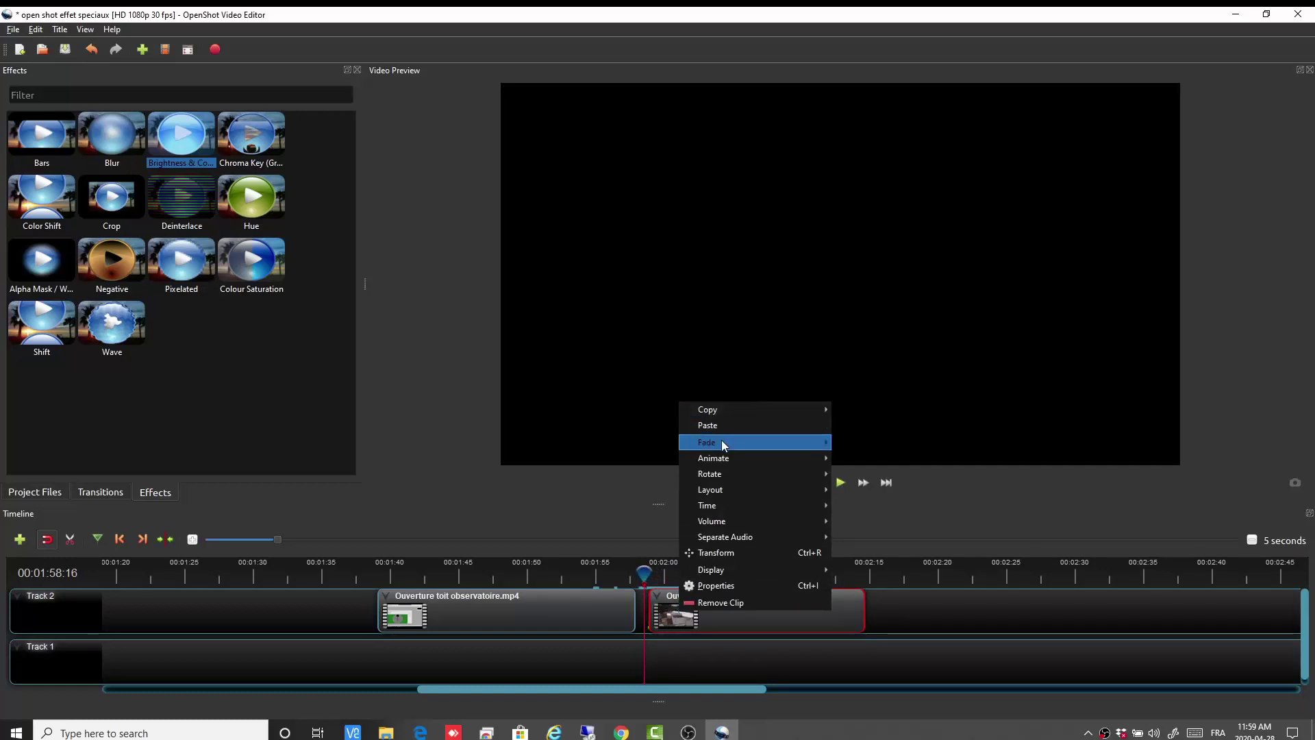
mouse_move(724, 440)
mouse_move(873, 459)
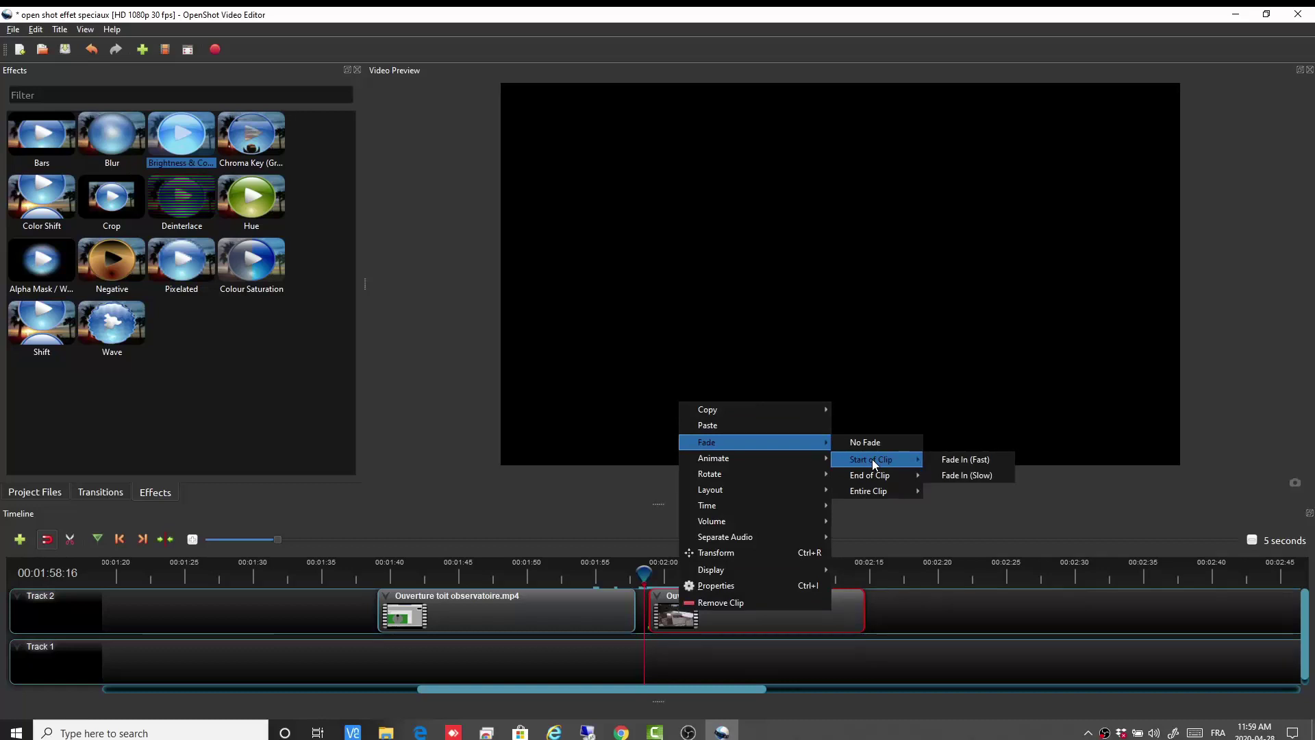
left_click(960, 475)
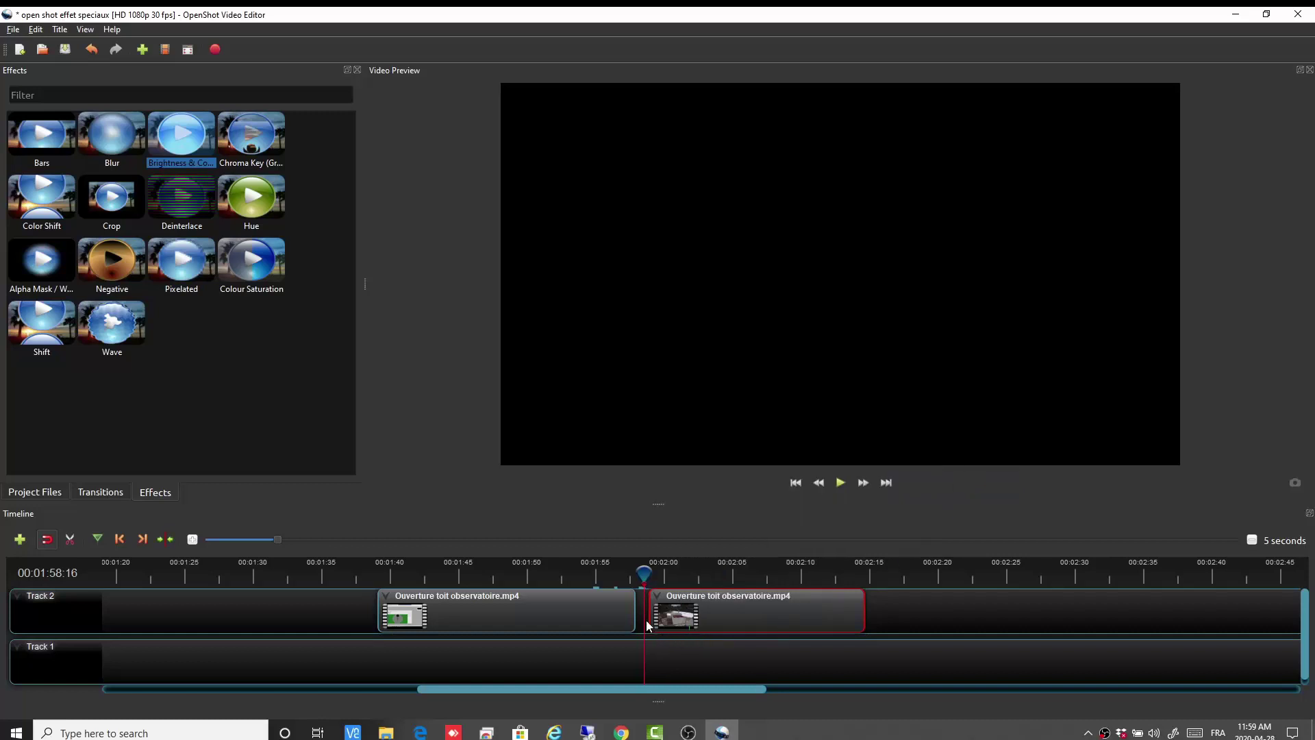
Play the start of the second clip twice, from about 1:58, to preview its fade-in.
left_click_drag(640, 573, 625, 572)
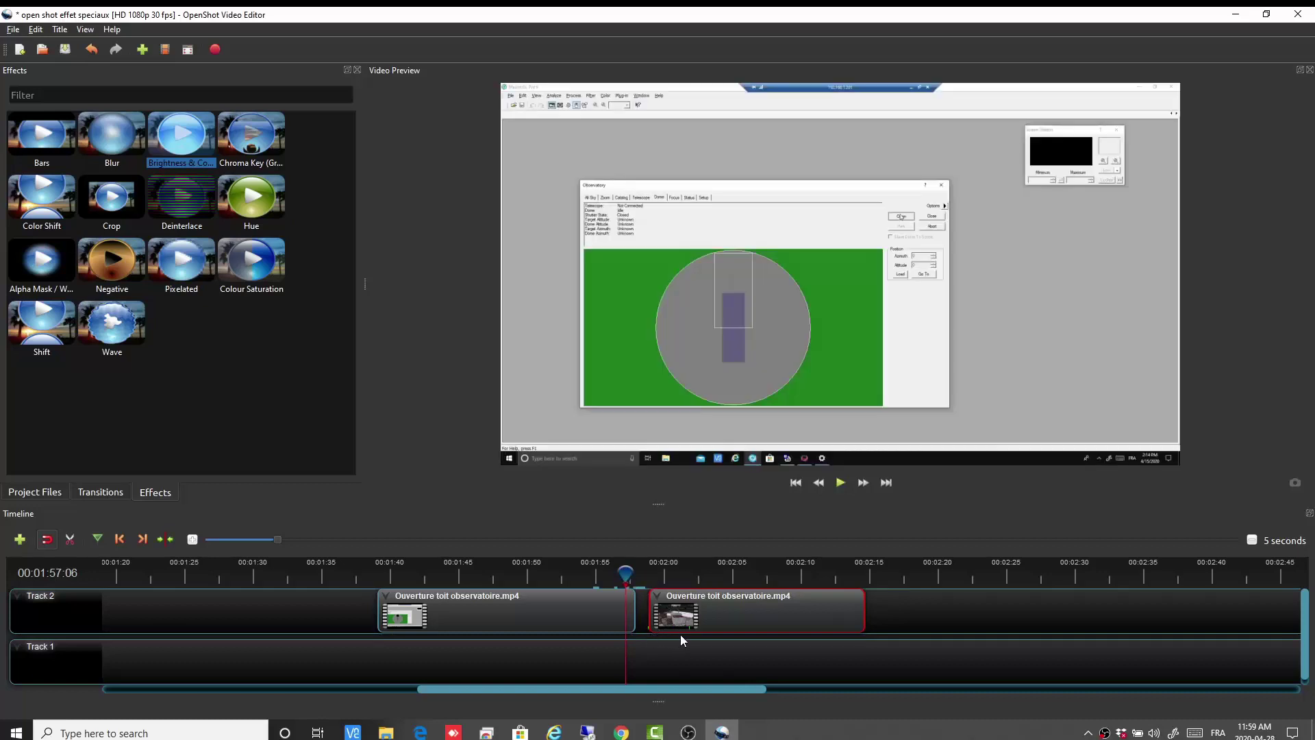
left_click_drag(624, 572, 642, 573)
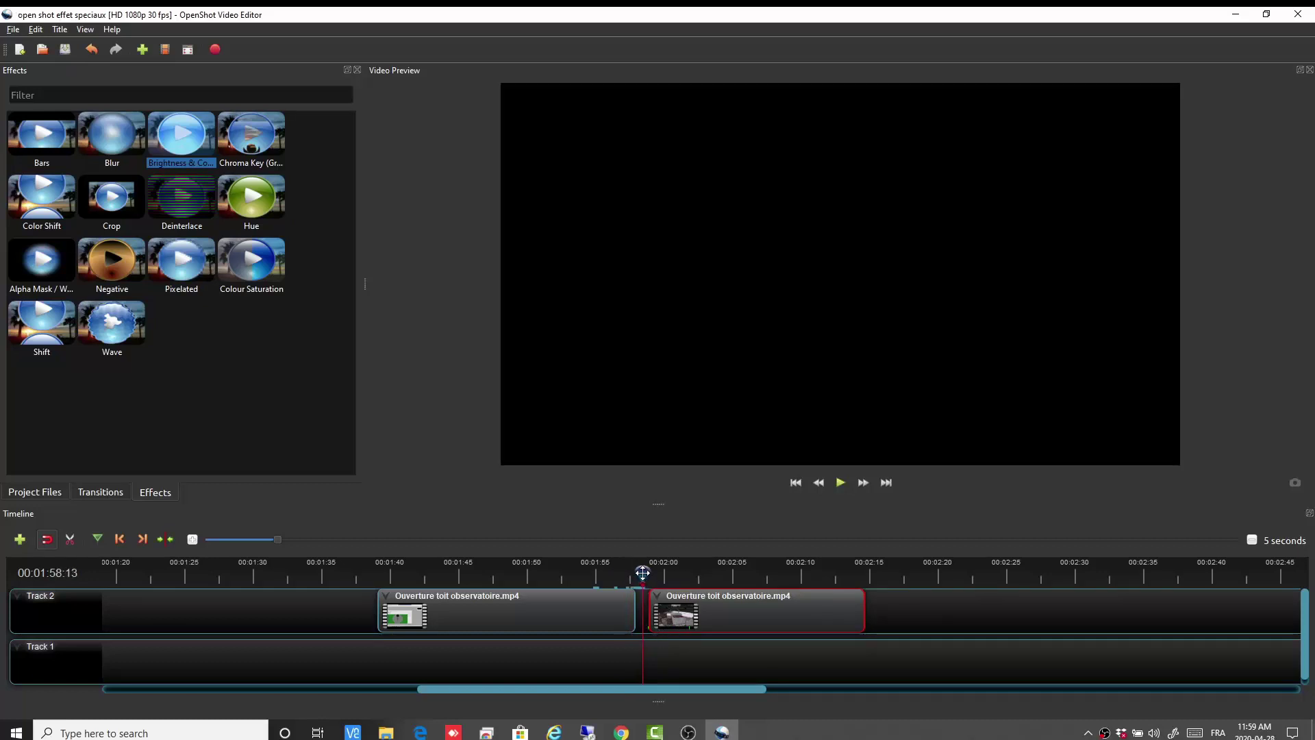
left_click(840, 483)
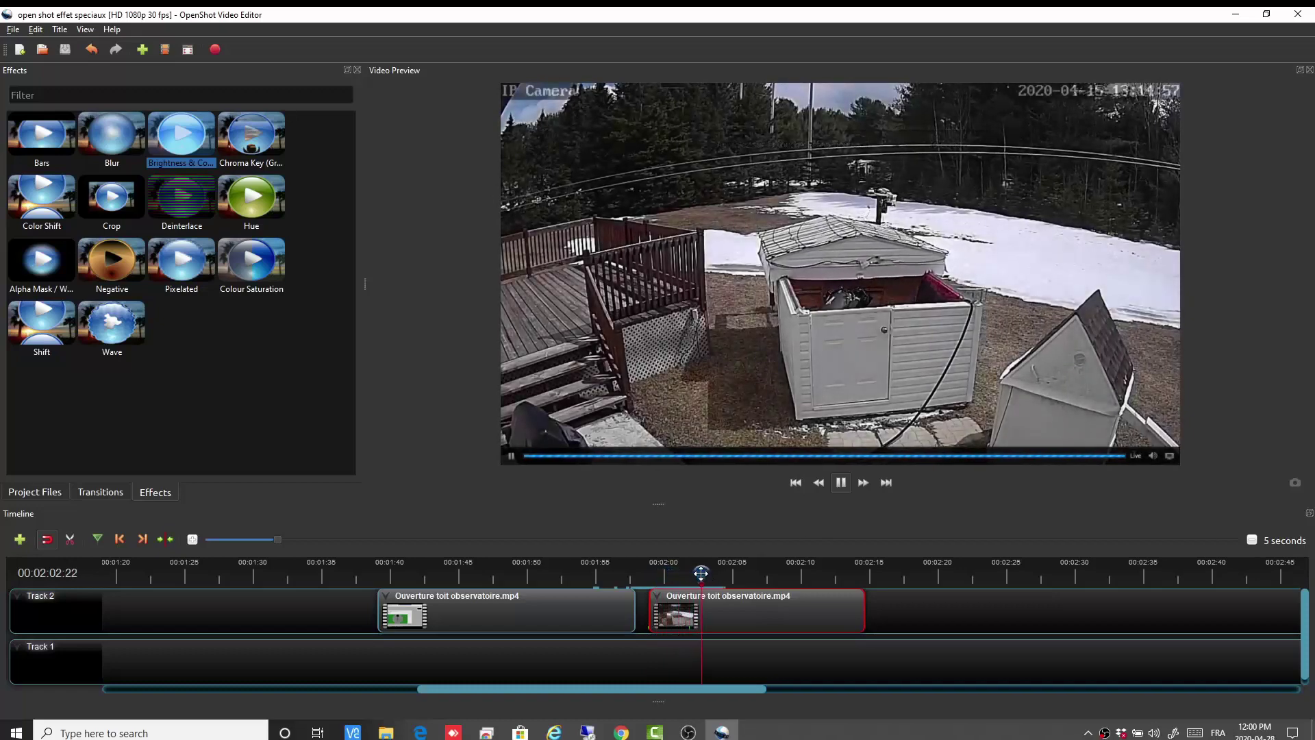
left_click_drag(698, 572, 651, 573)
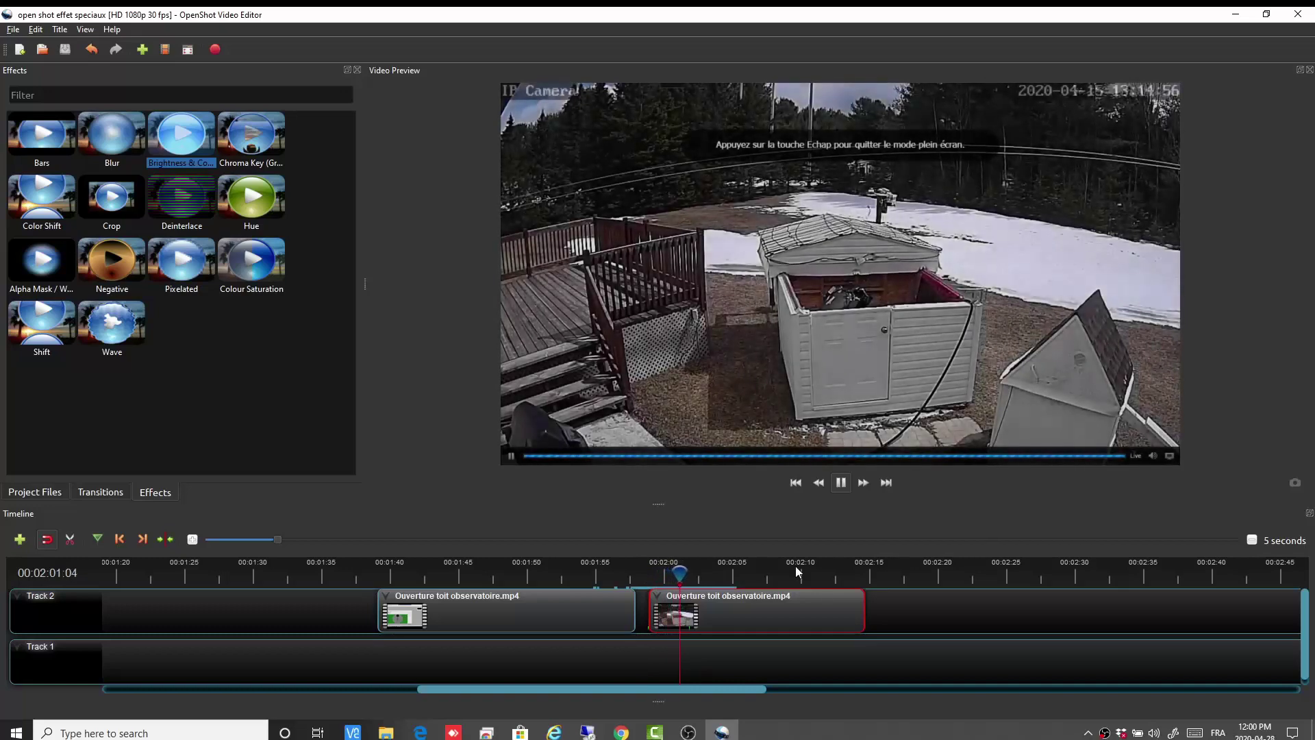
left_click(839, 483)
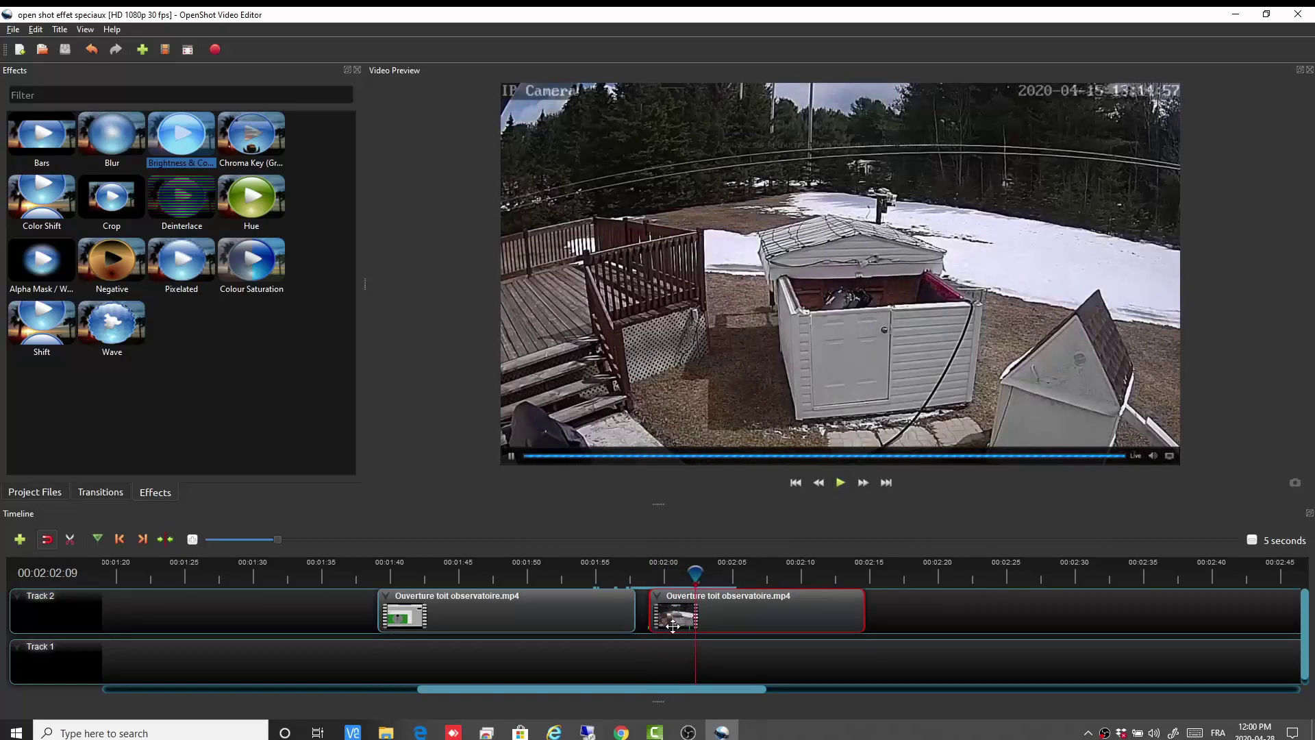
Remove the fade-in from the second clip on Track 2 by setting it to No Fade.
right_click(741, 615)
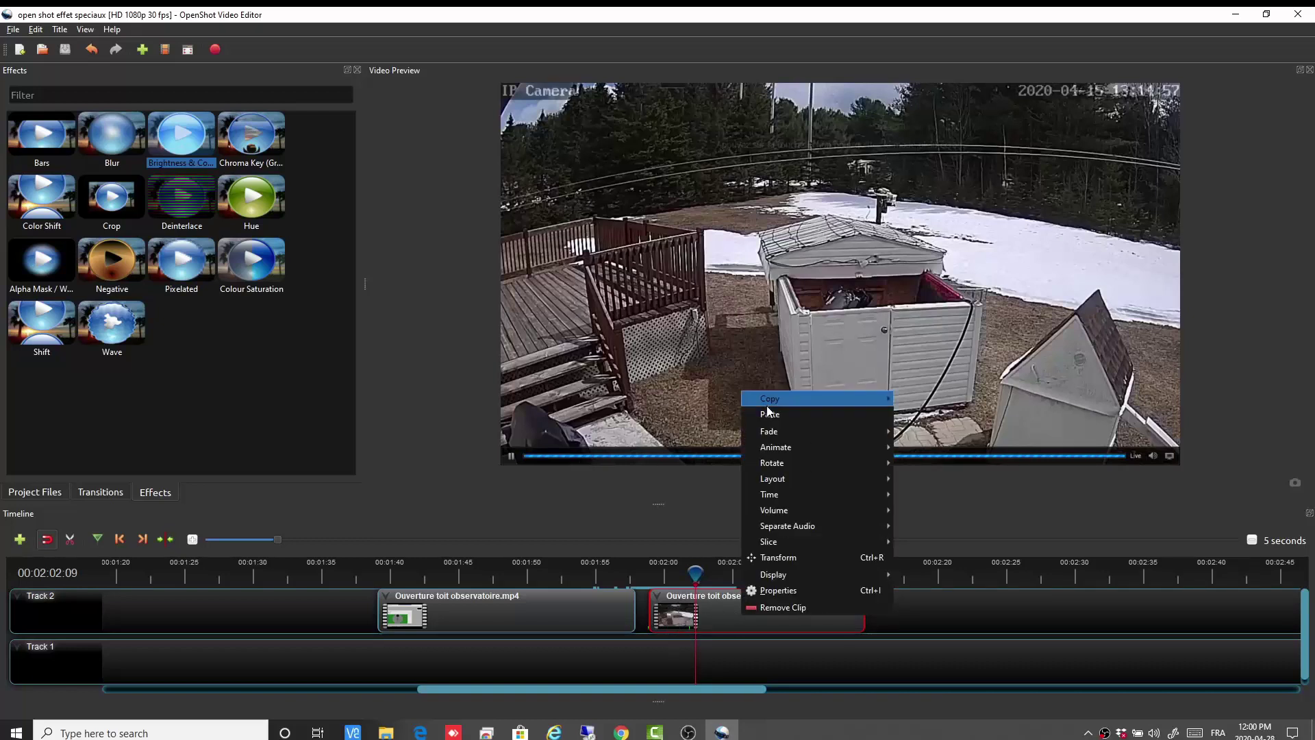
mouse_move(775, 434)
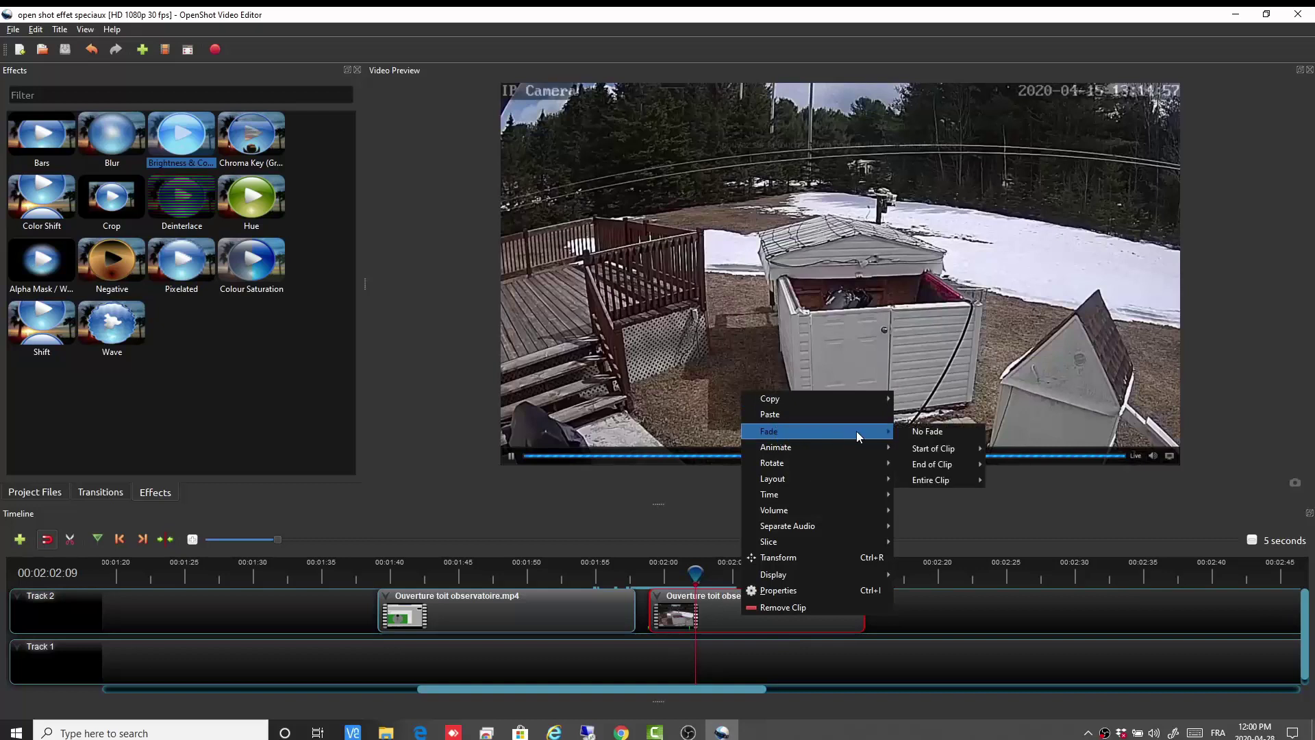
left_click(916, 432)
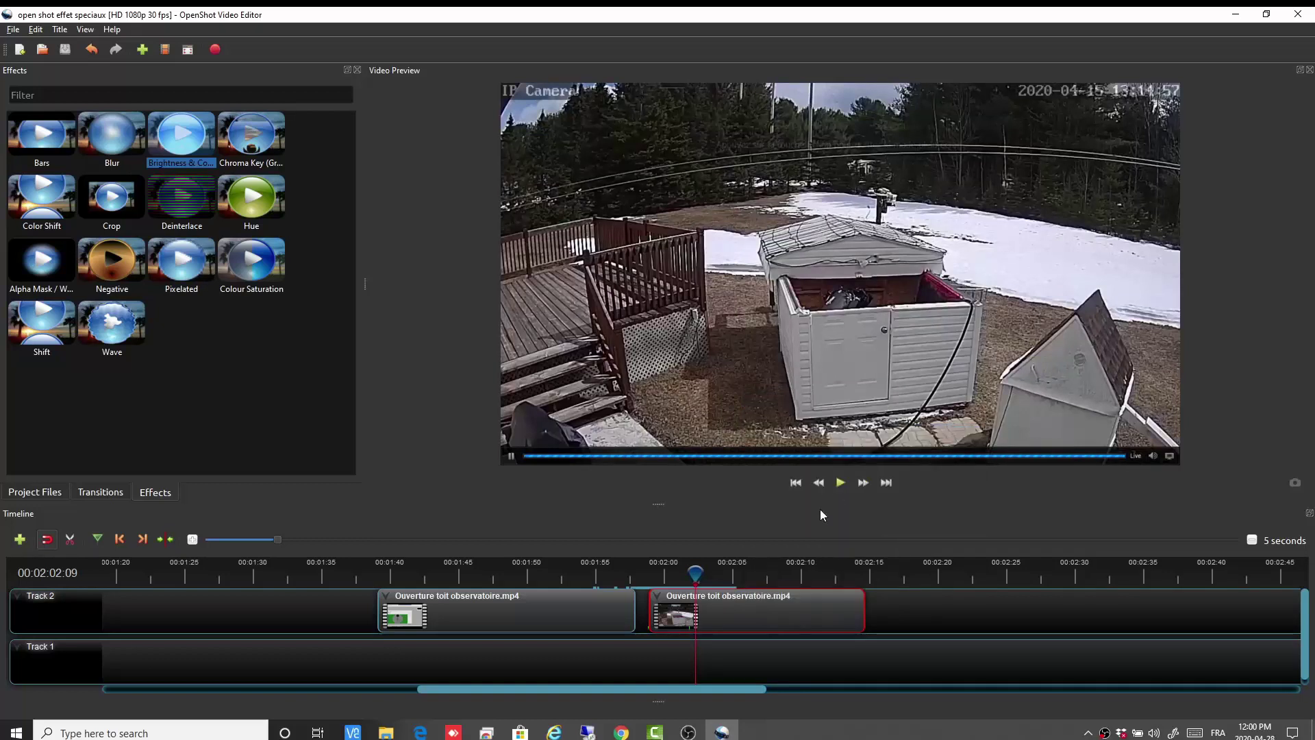
Apply Fade Out (Slow) to the end of the second clip on Track 2.
right_click(709, 615)
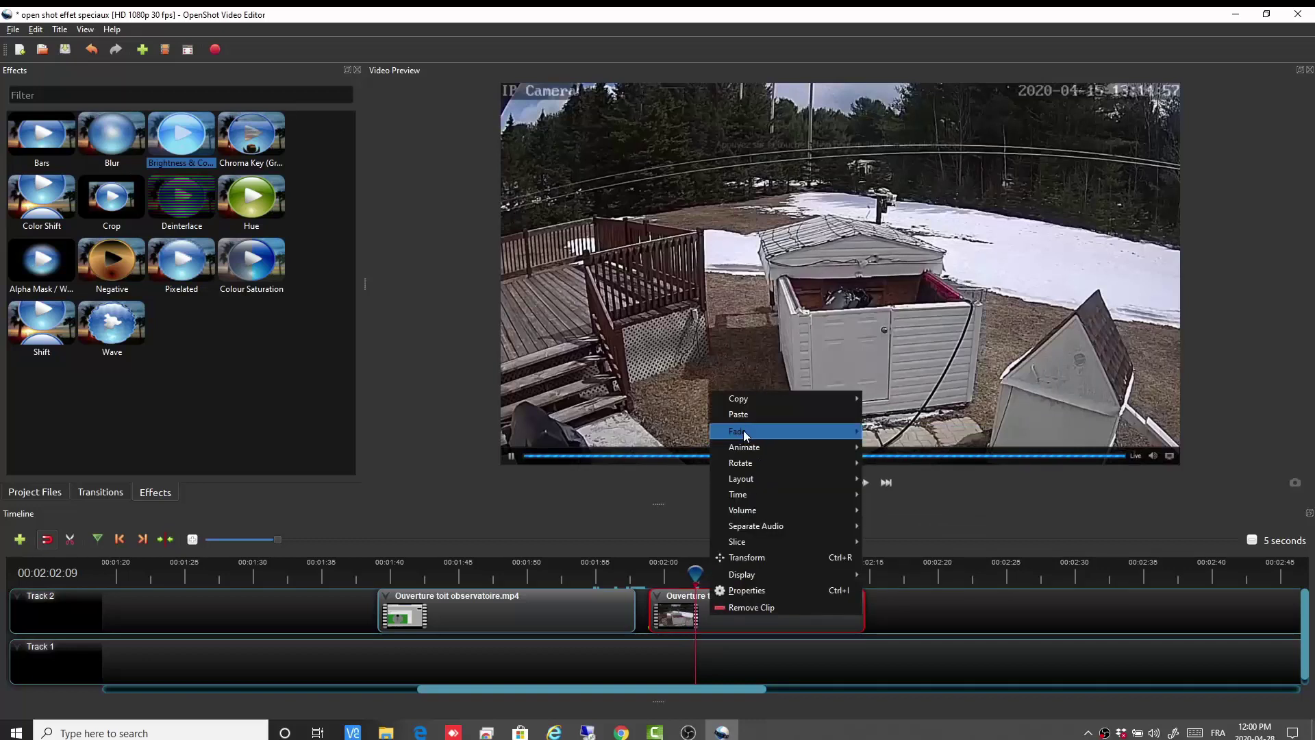
mouse_move(743, 434)
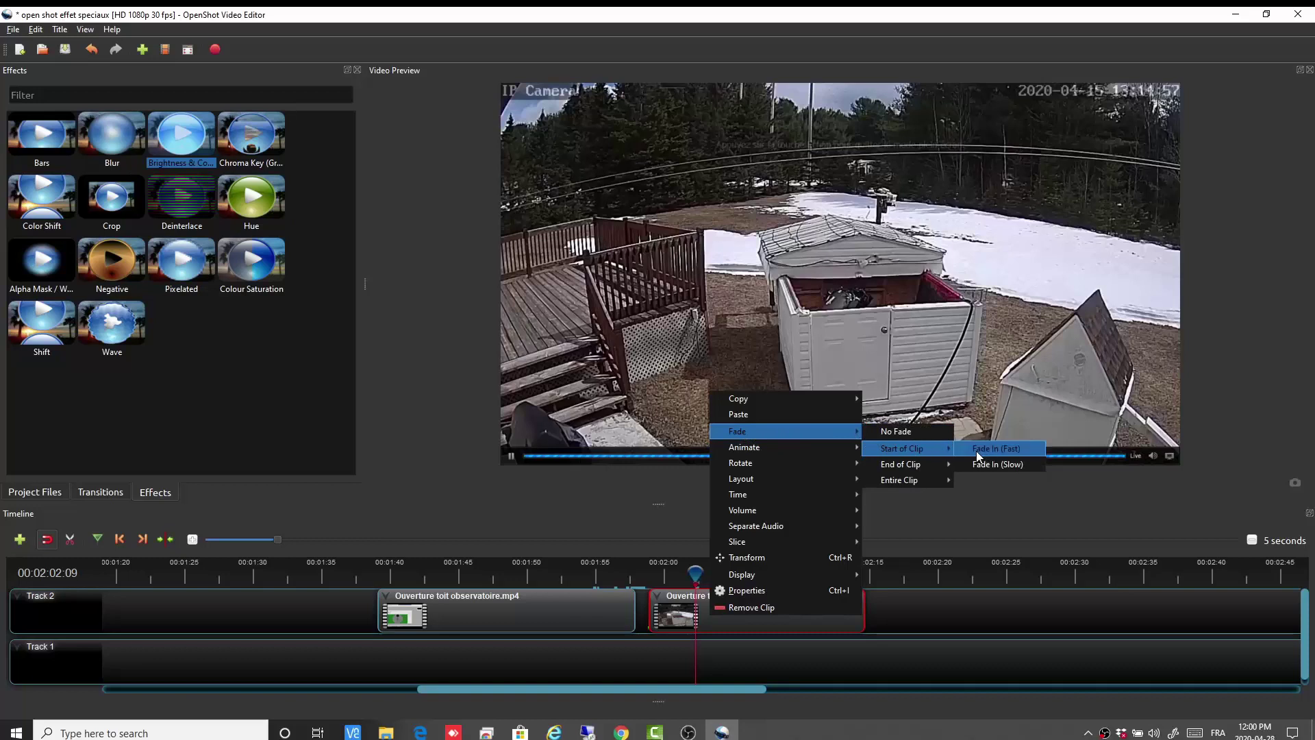
mouse_move(911, 465)
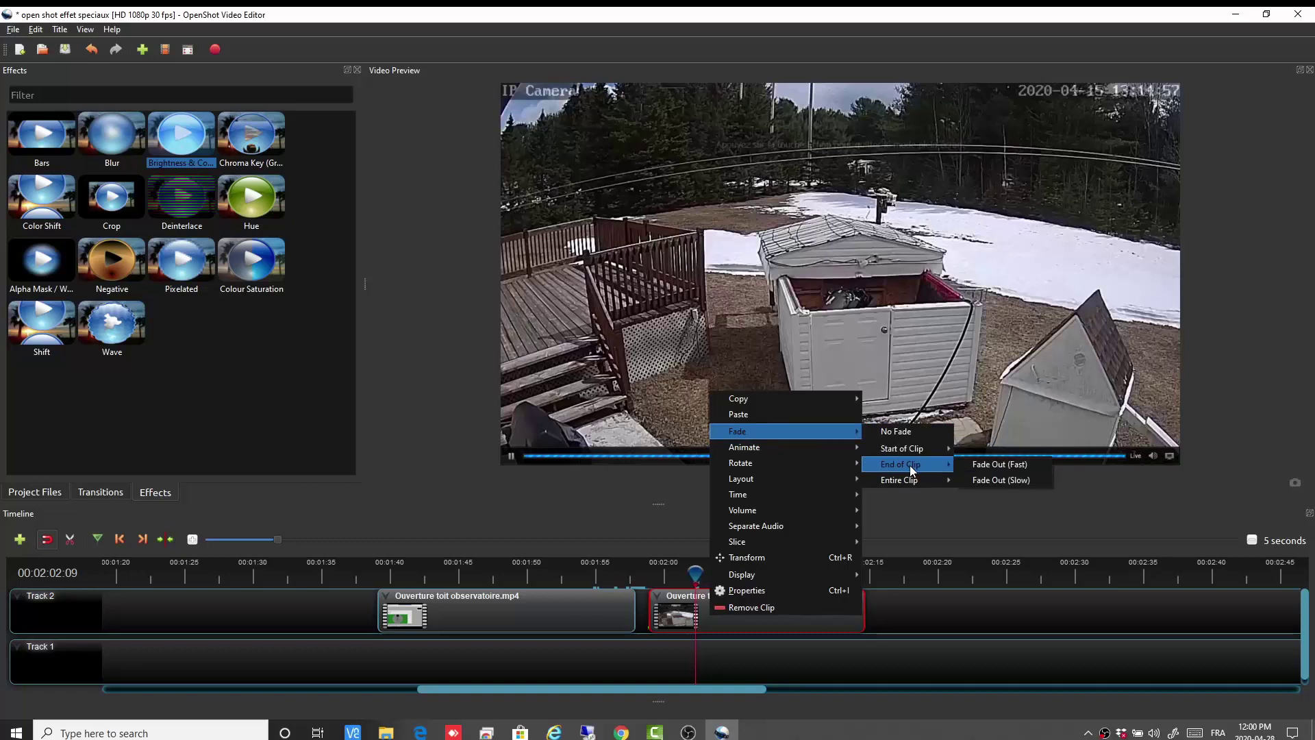
left_click(1017, 481)
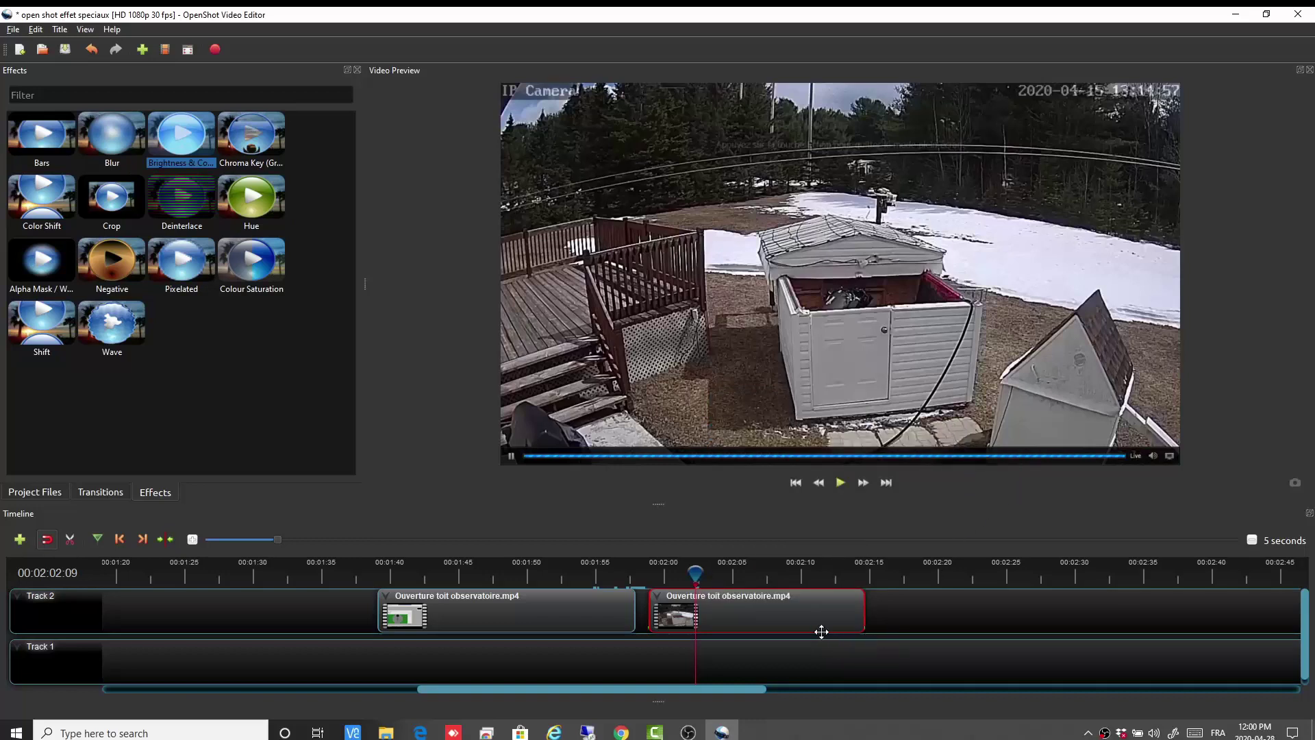
Play the last seconds of the second clip, up to about 2:14, to preview its fade-out.
left_click_drag(695, 574, 769, 577)
left_click(841, 483)
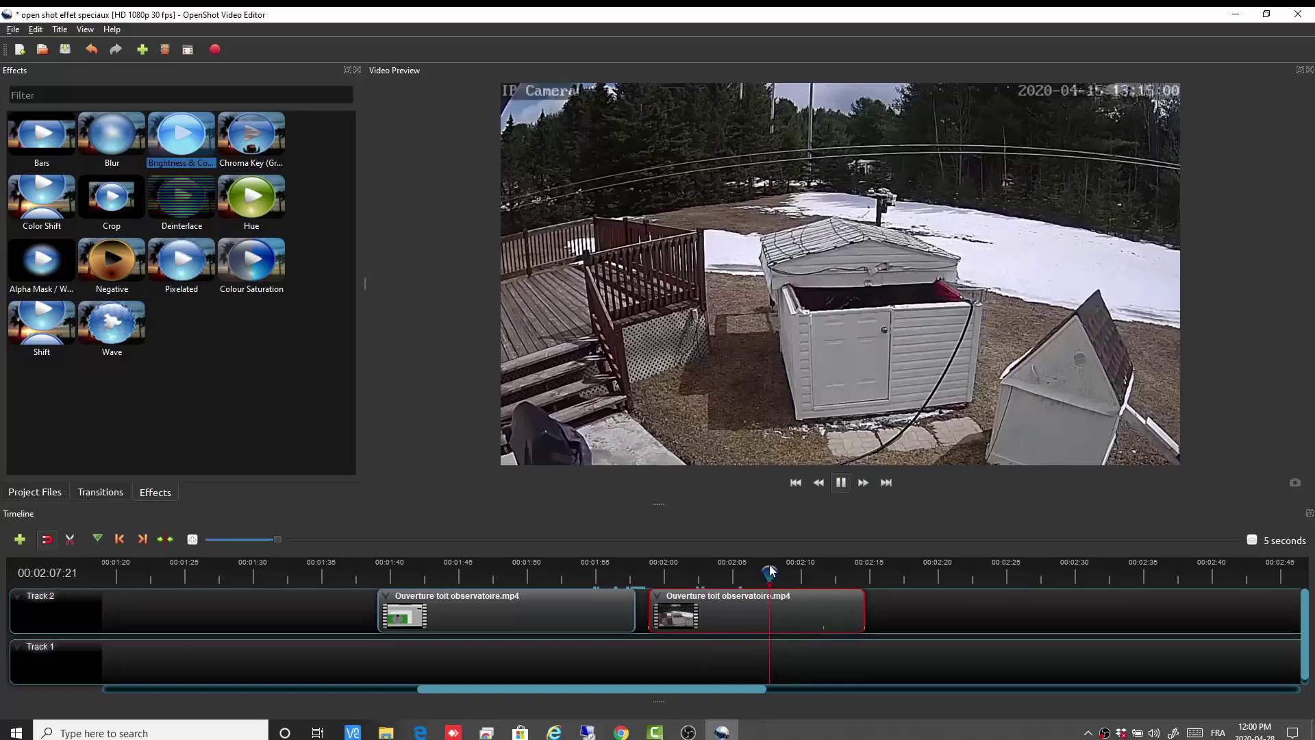
left_click_drag(771, 570, 816, 568)
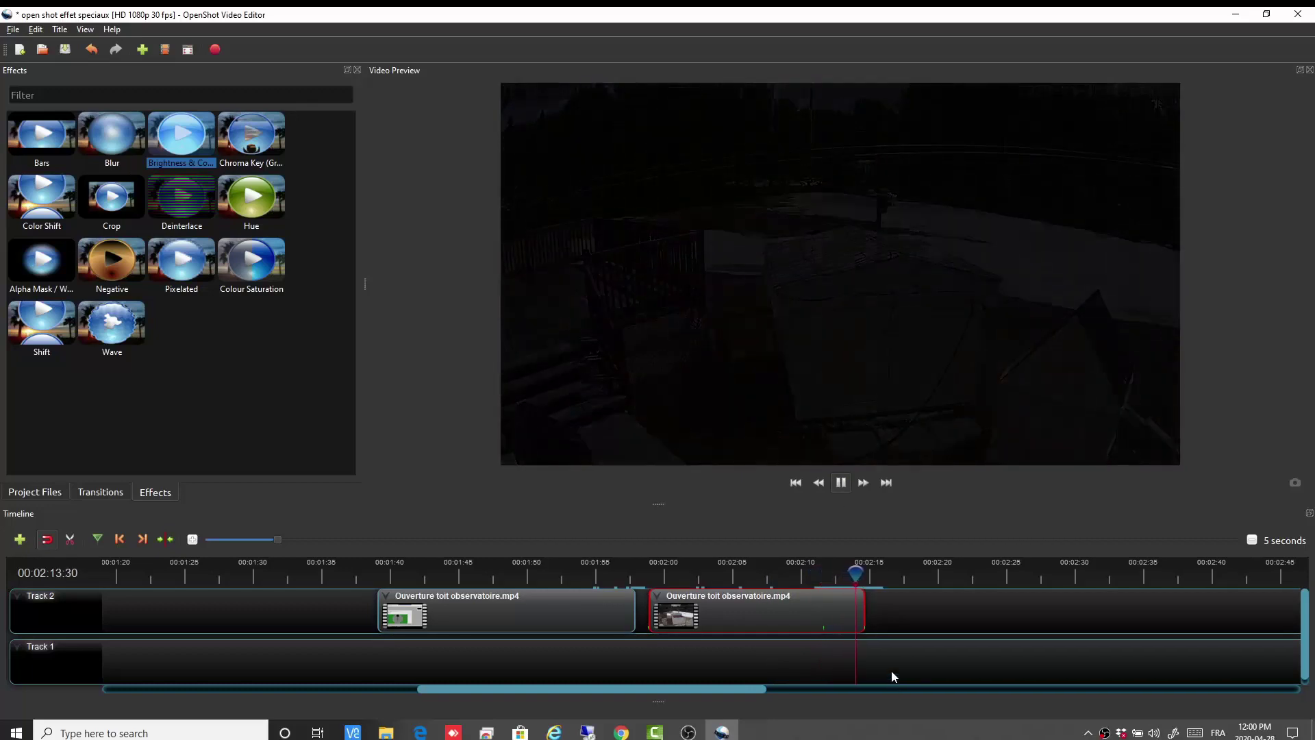
left_click(840, 482)
left_click_drag(865, 573, 818, 574)
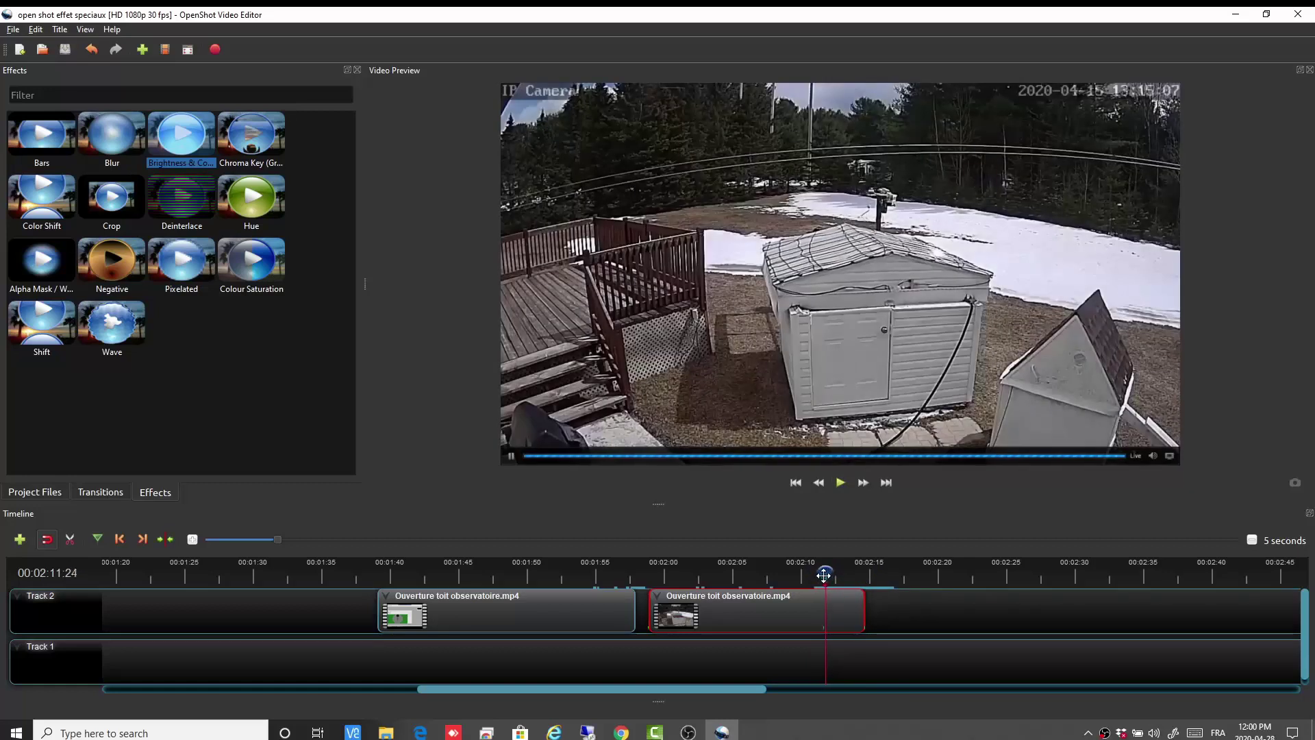
left_click(840, 482)
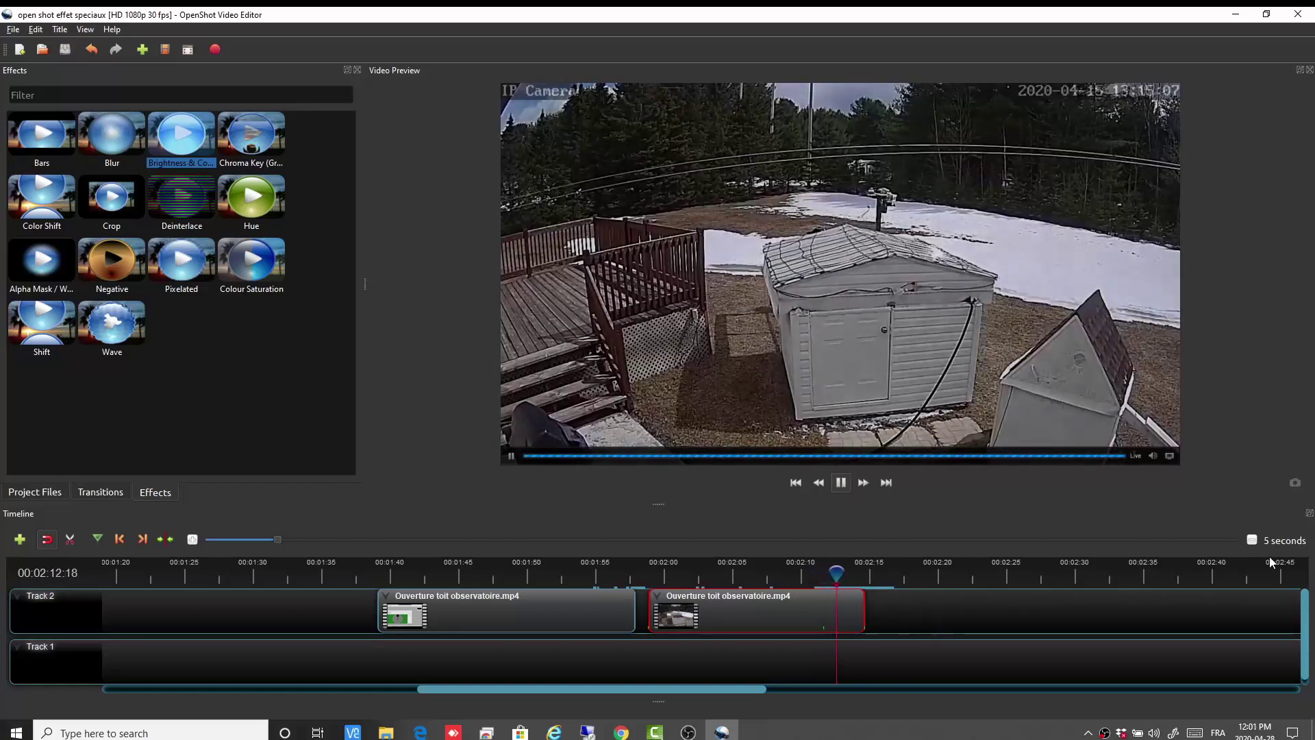
left_click(841, 483)
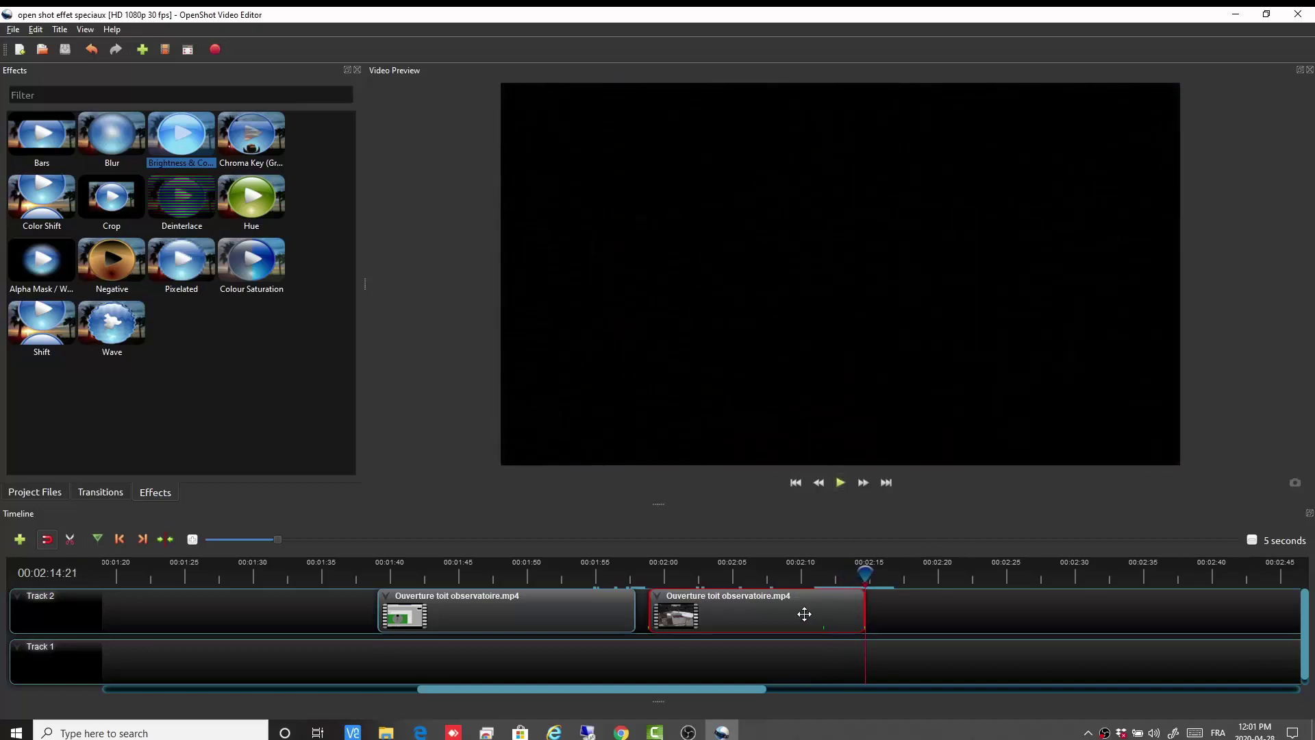
Remove the fade-out from the second clip on Track 2 by setting it to No Fade.
right_click(804, 616)
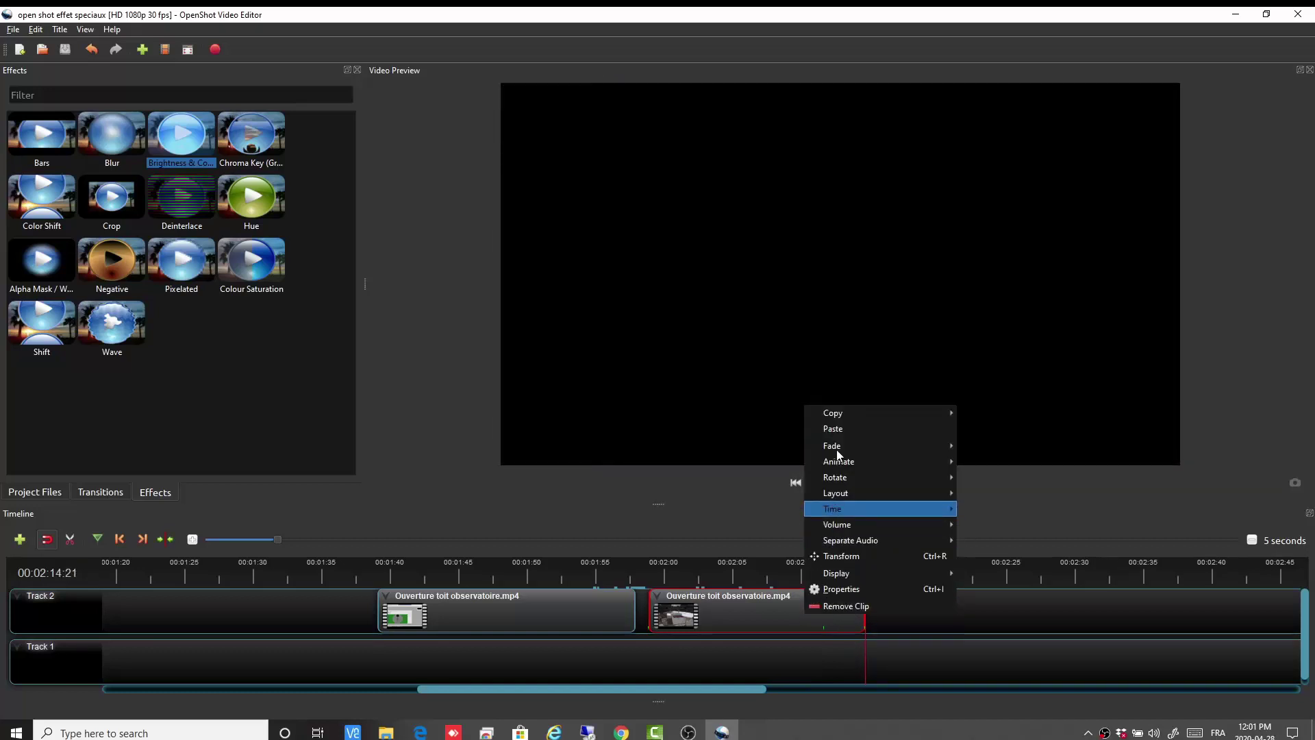
mouse_move(837, 449)
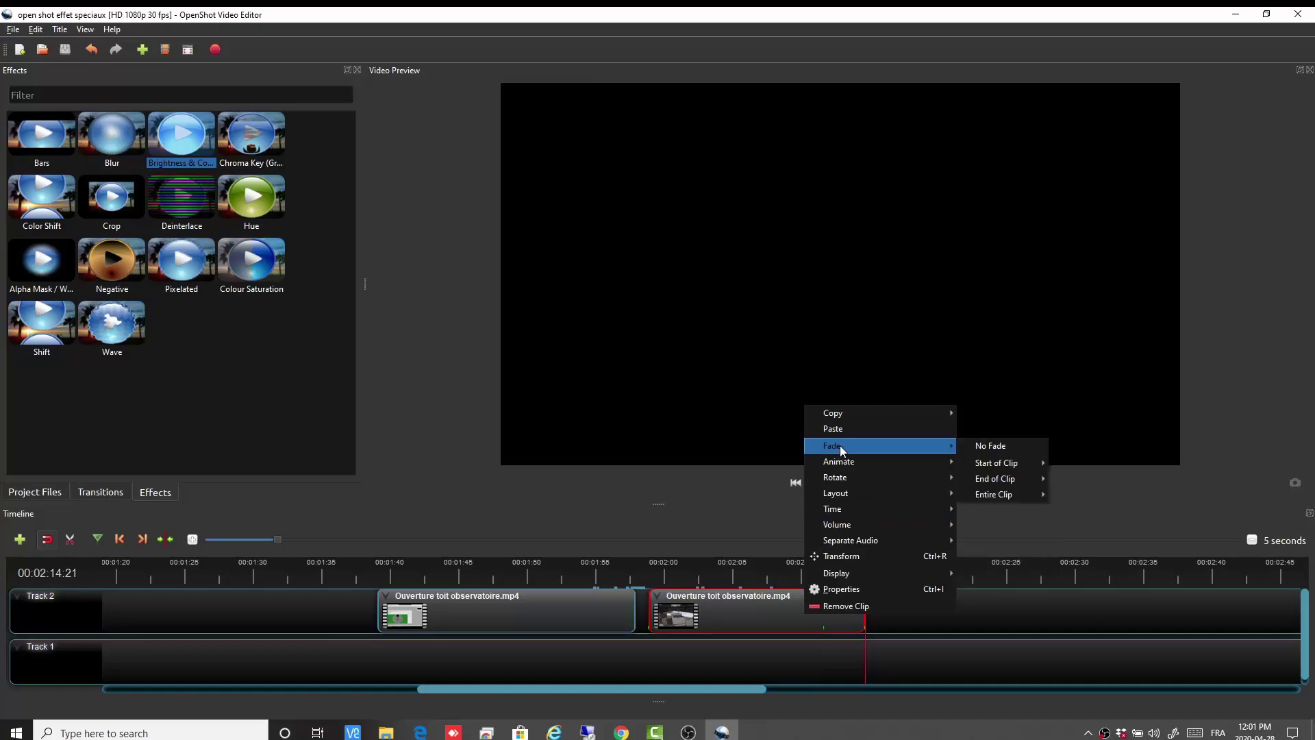
left_click(977, 447)
Apply Fade In and Out (Slow) across the entire second clip on Track 2.
right_click(796, 613)
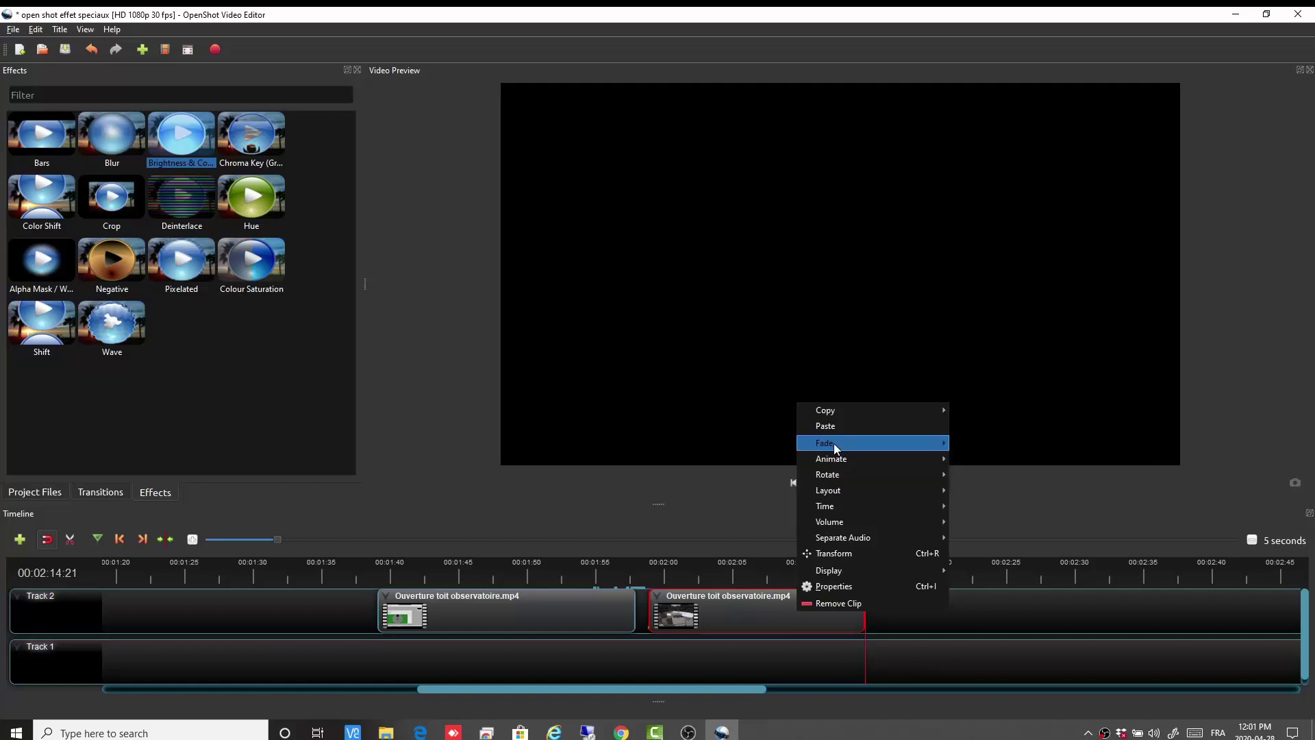
mouse_move(833, 442)
mouse_move(1039, 463)
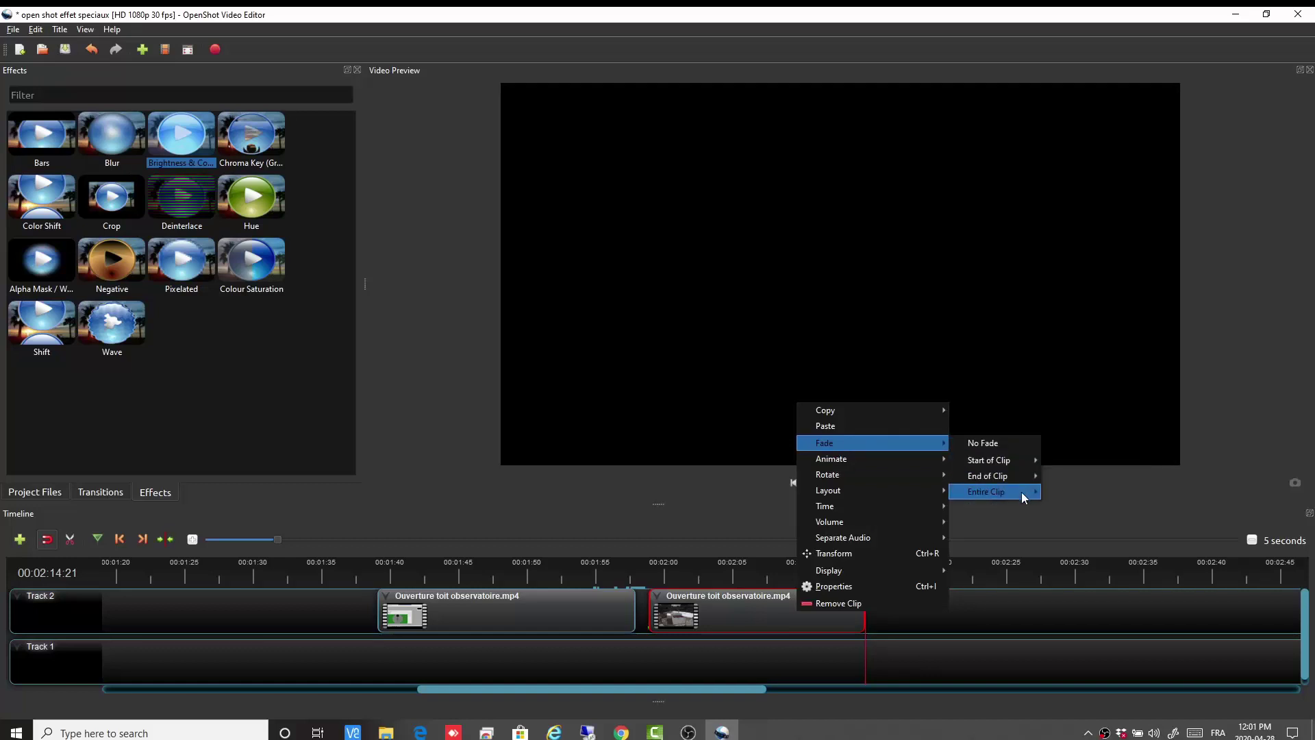
mouse_move(1024, 496)
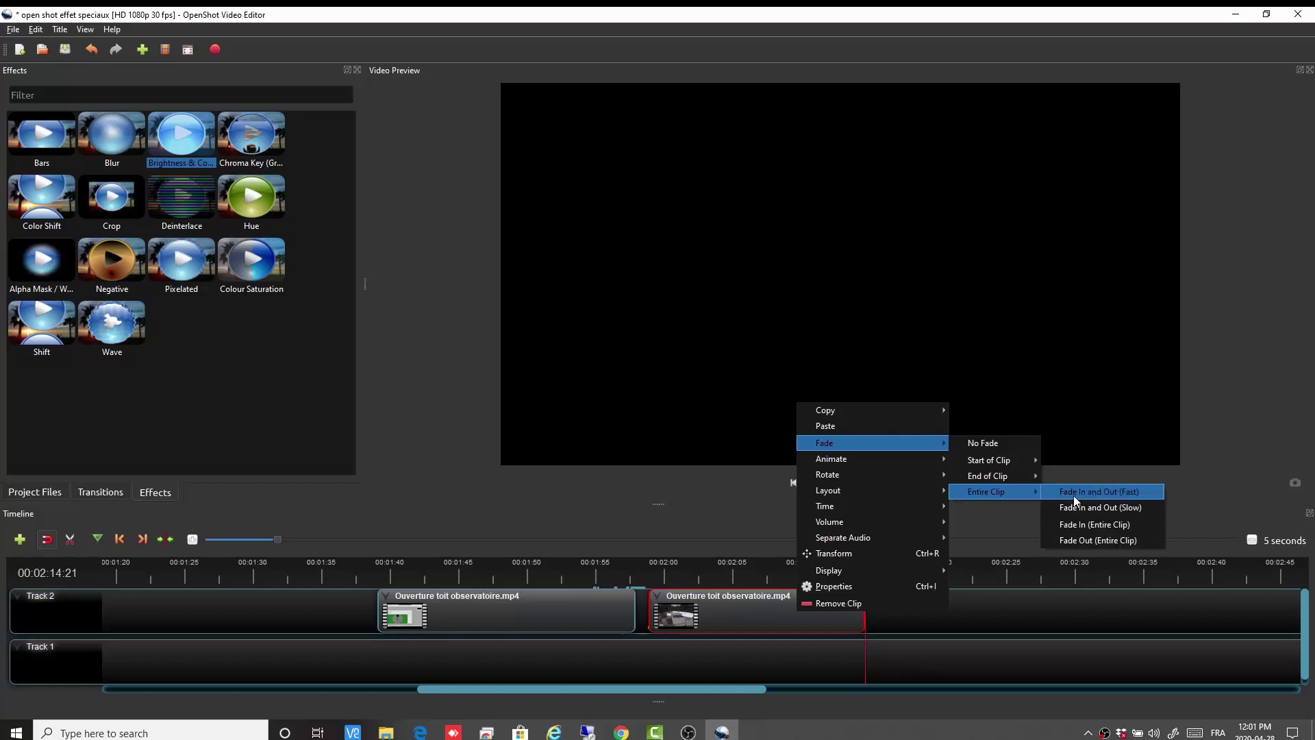
left_click(1119, 512)
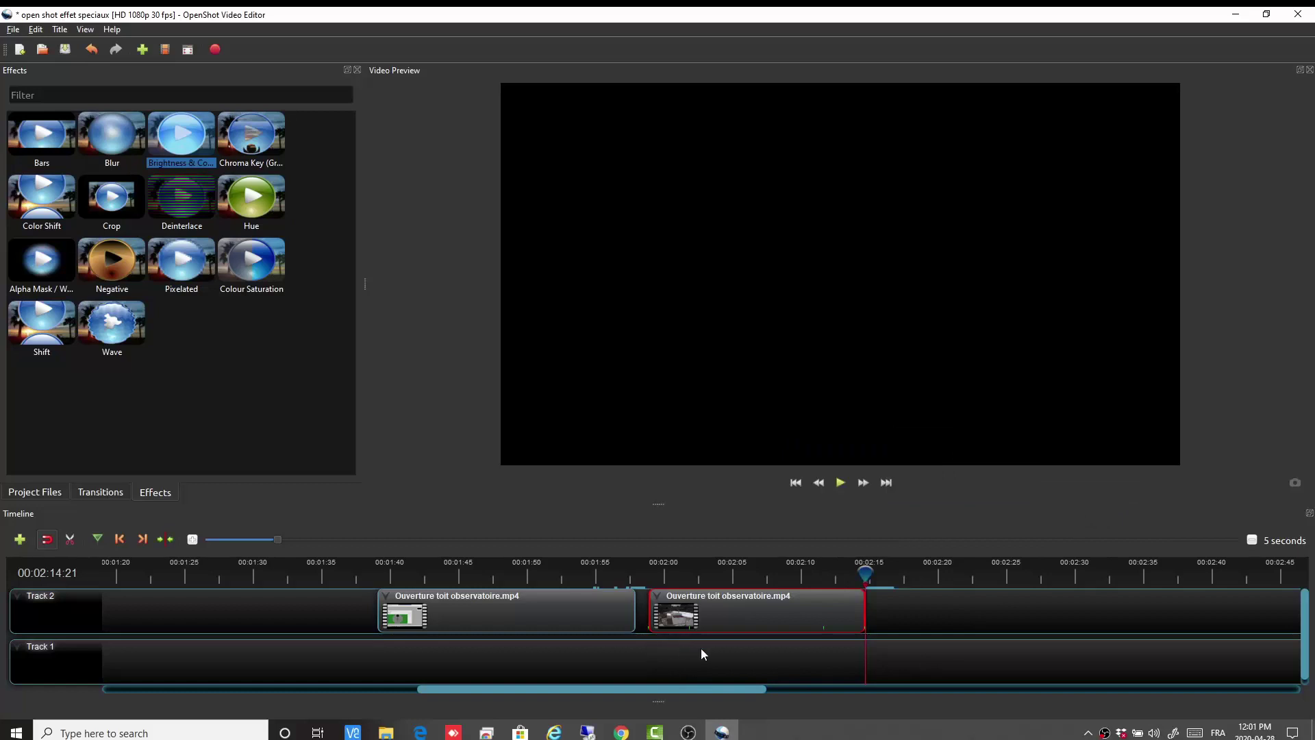
Play the second clip on Track 2 from about 1:58 to its end, skipping the middle, to preview both fades.
left_click_drag(866, 573, 641, 572)
left_click(841, 483)
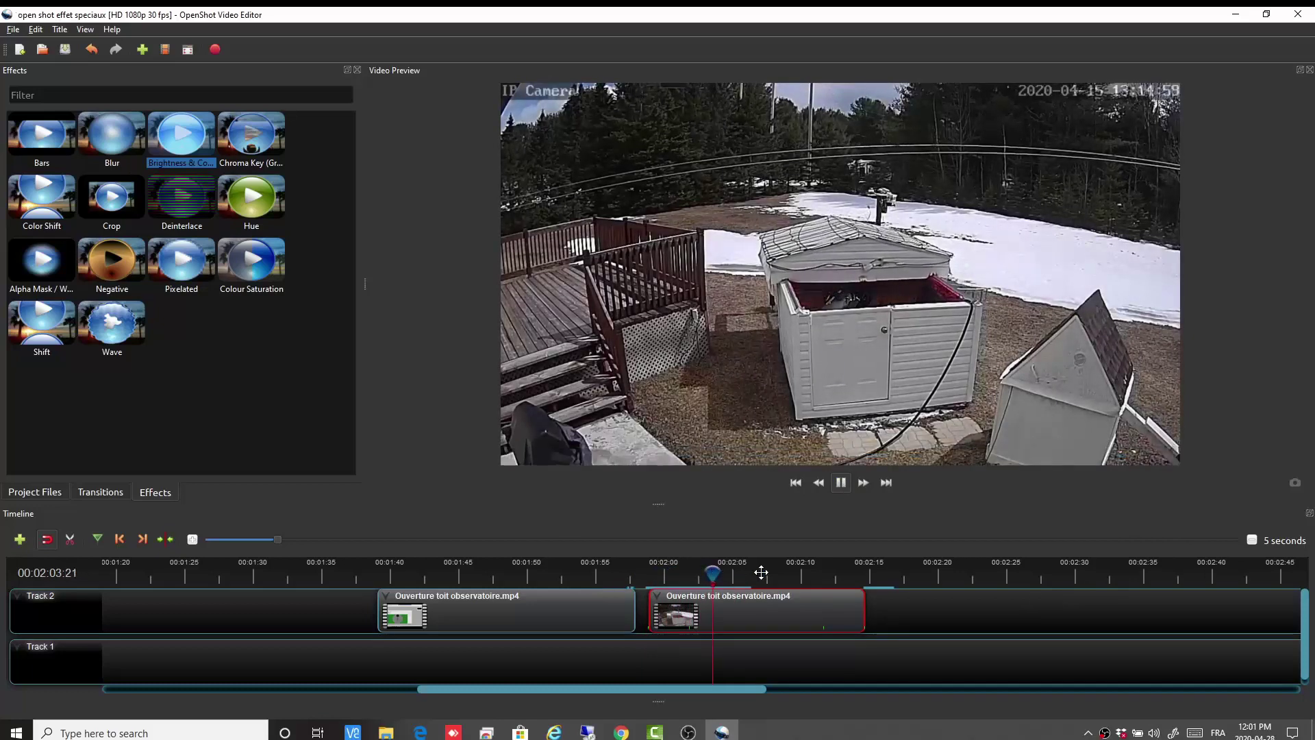
left_click_drag(714, 572, 811, 574)
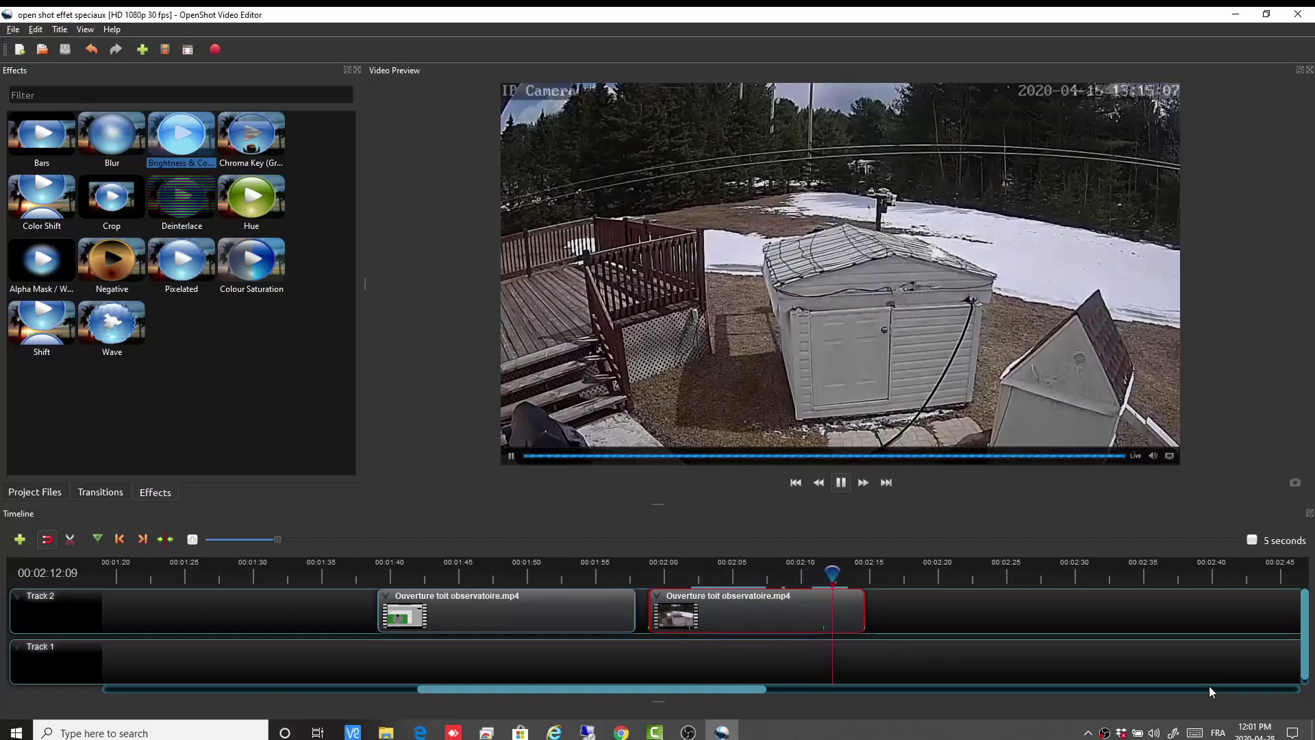
left_click(841, 482)
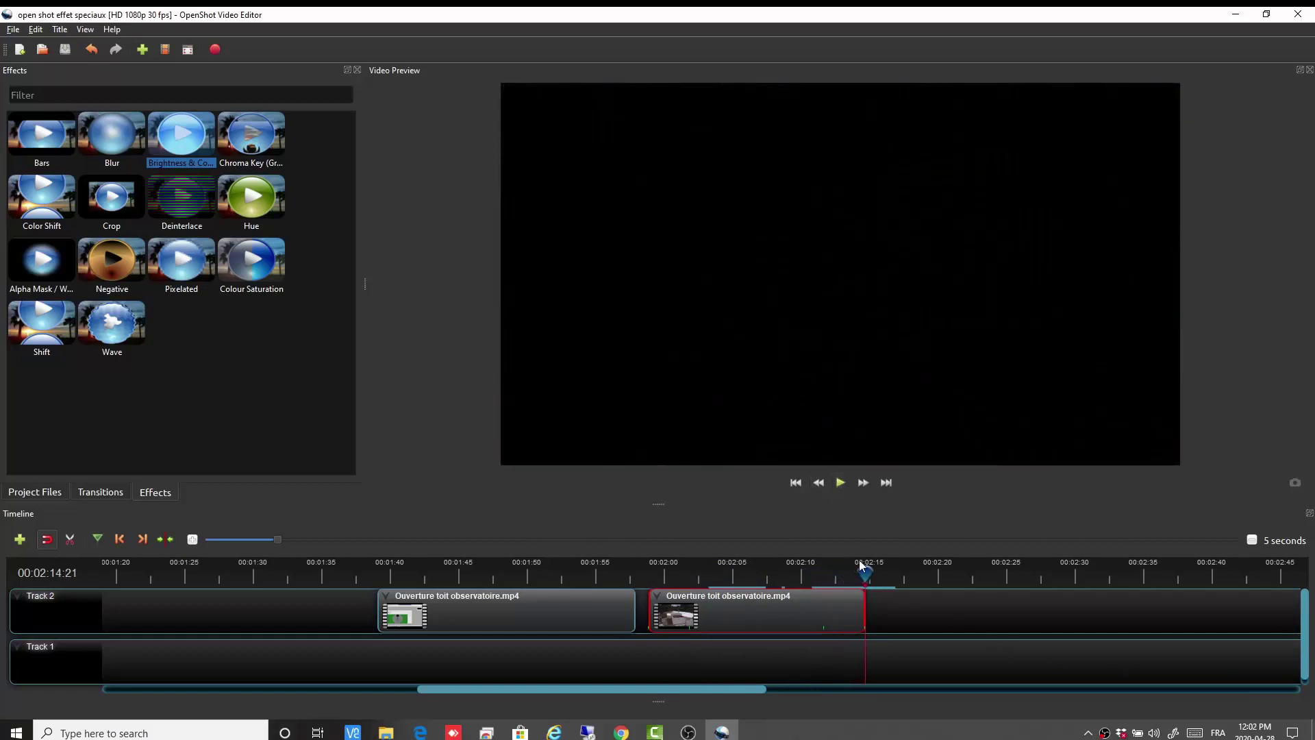
Clear the second clip's fade on Track 2 with No Fade, and apply another of the Entire Clip fades.
right_click(770, 617)
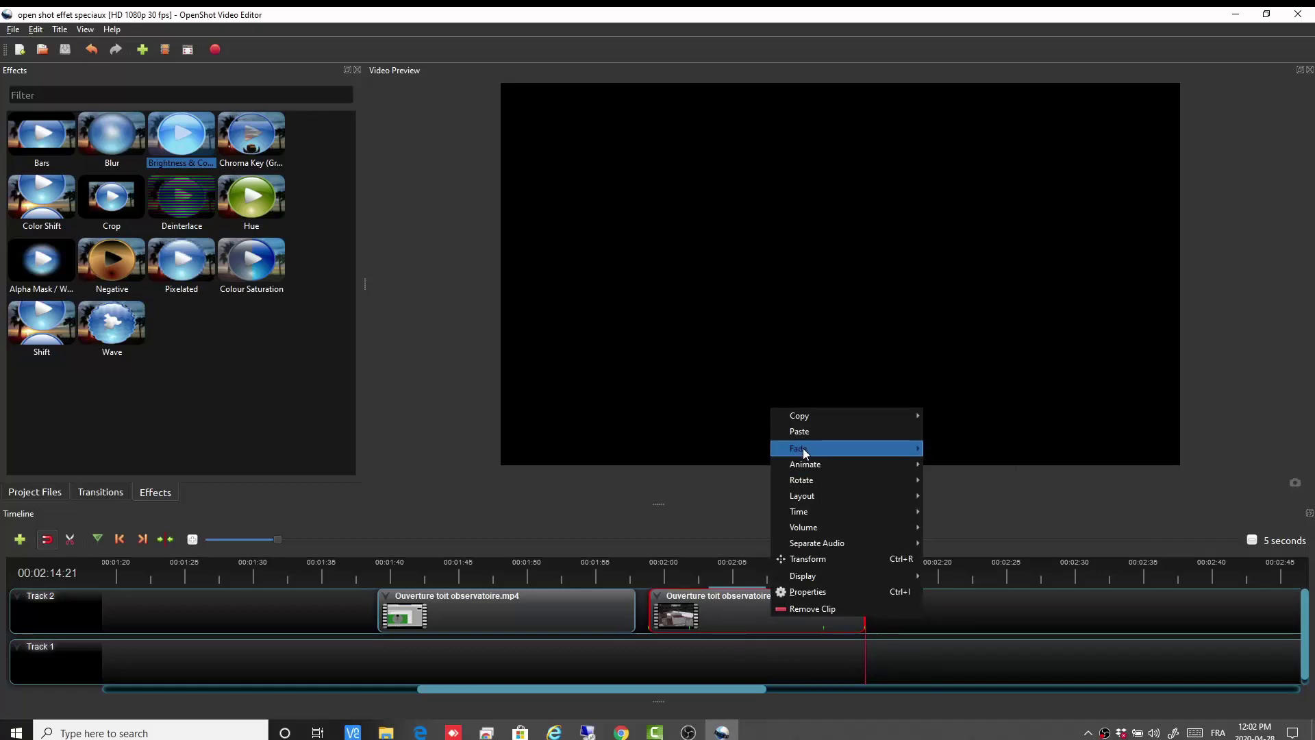
left_click(942, 445)
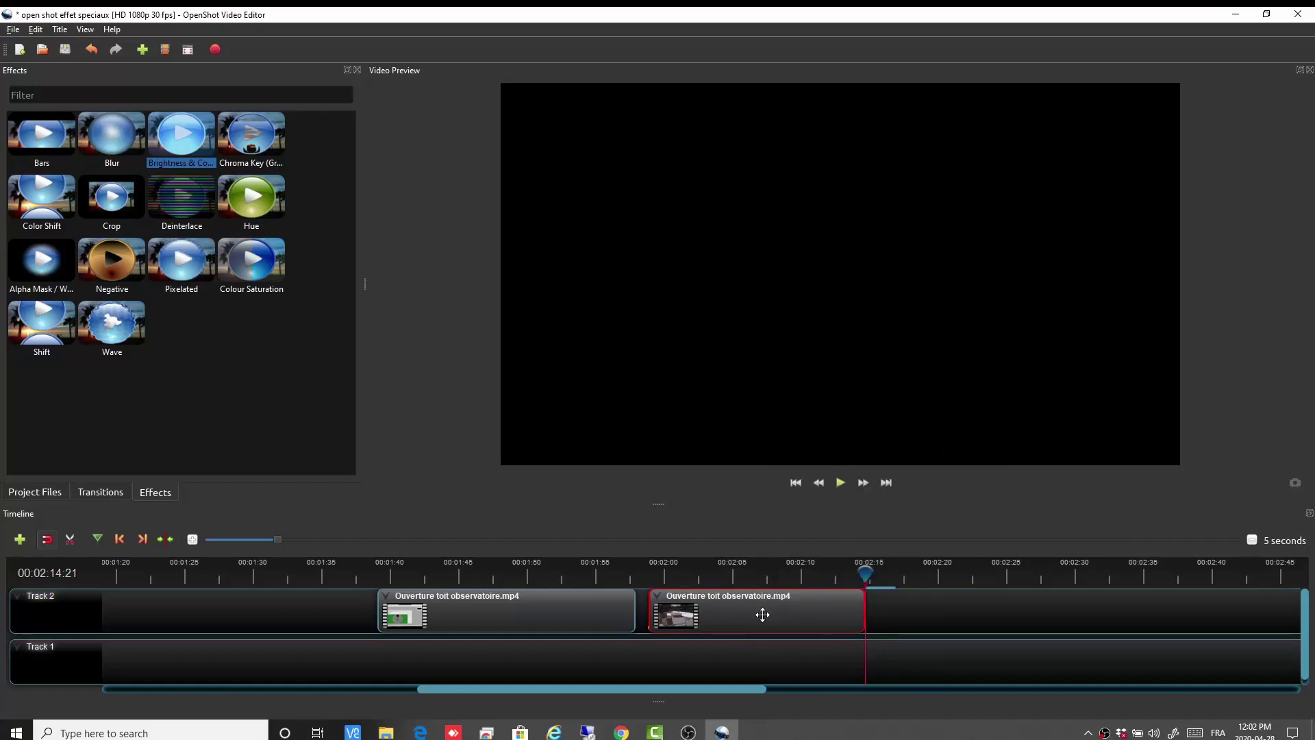
right_click(734, 614)
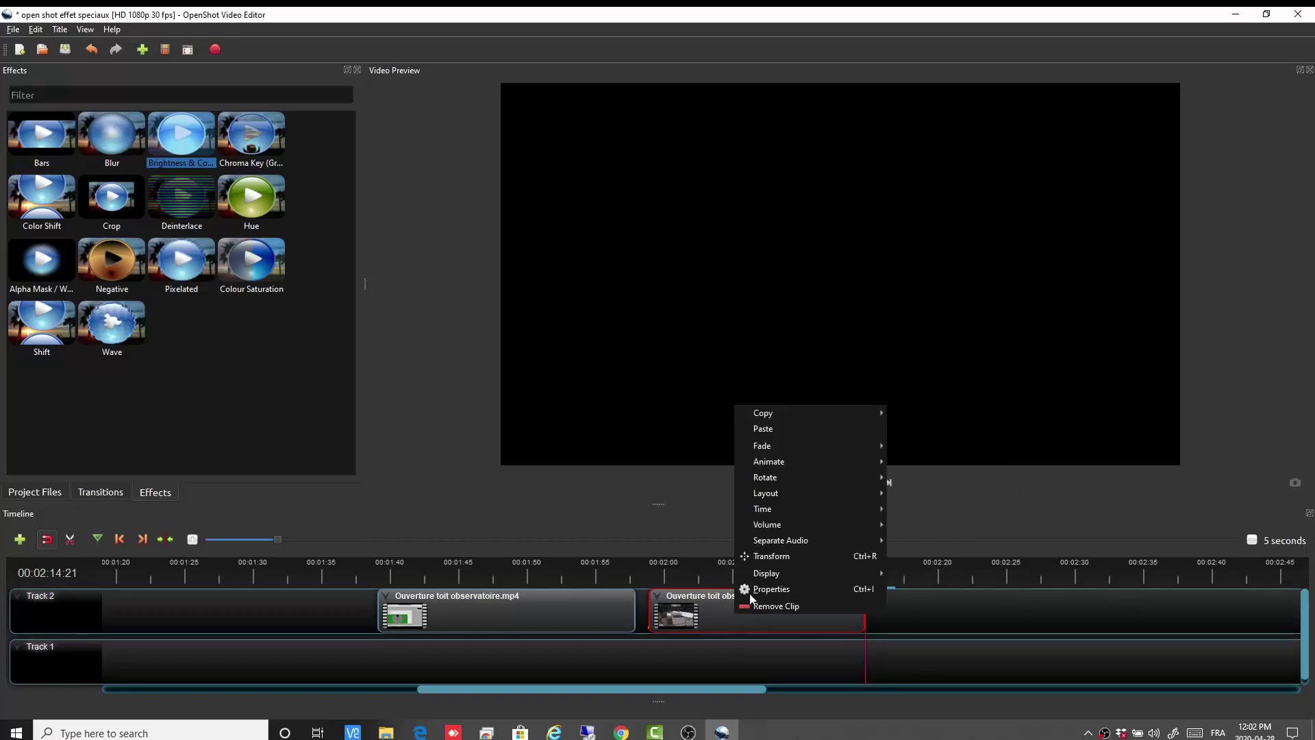
mouse_move(783, 447)
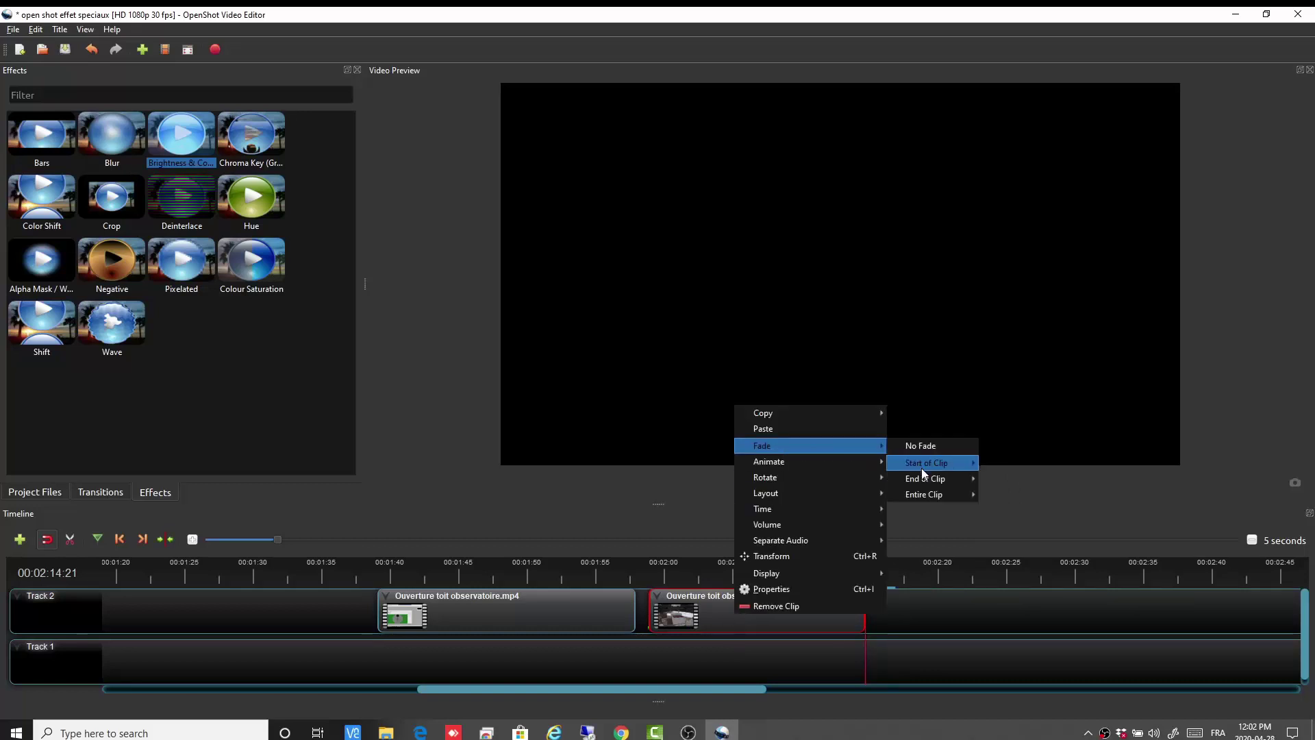
mouse_move(925, 496)
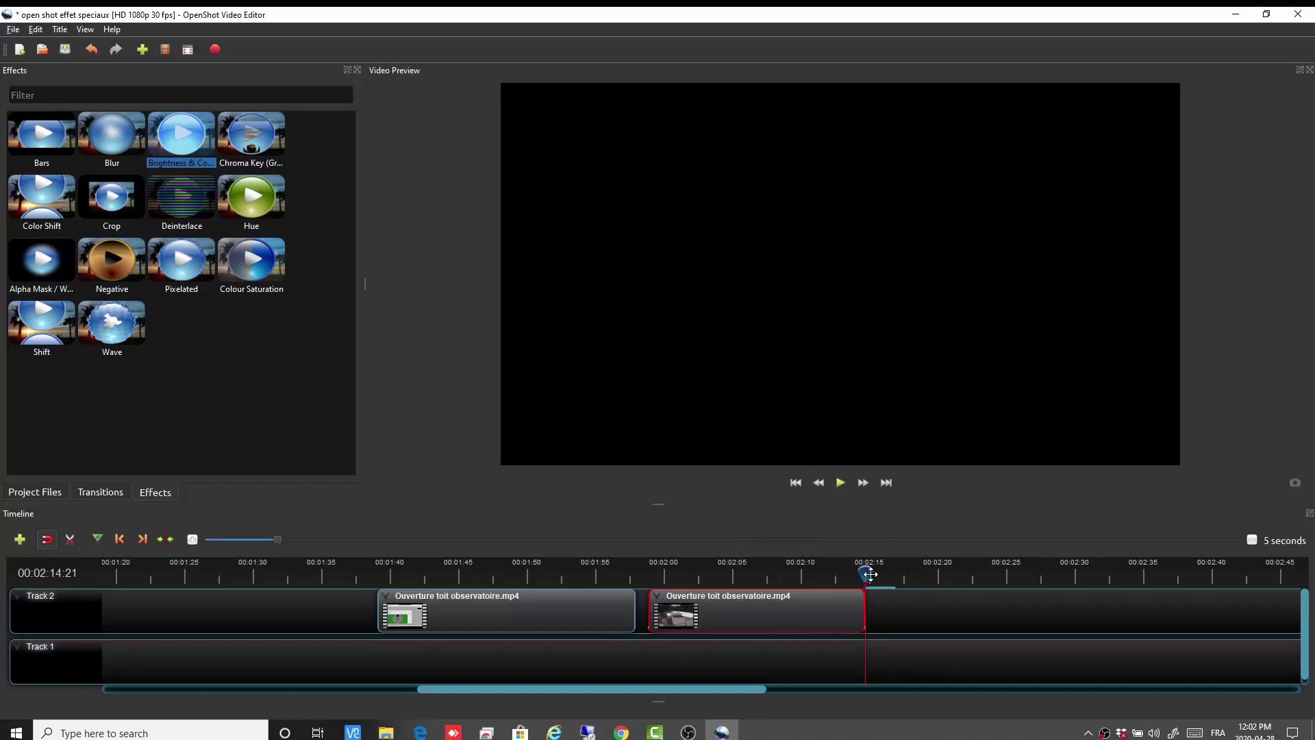
Play the second clip on Track 2 from about 1:58 to preview its entire-clip fade, saving the project during playback.
left_click_drag(857, 572, 642, 580)
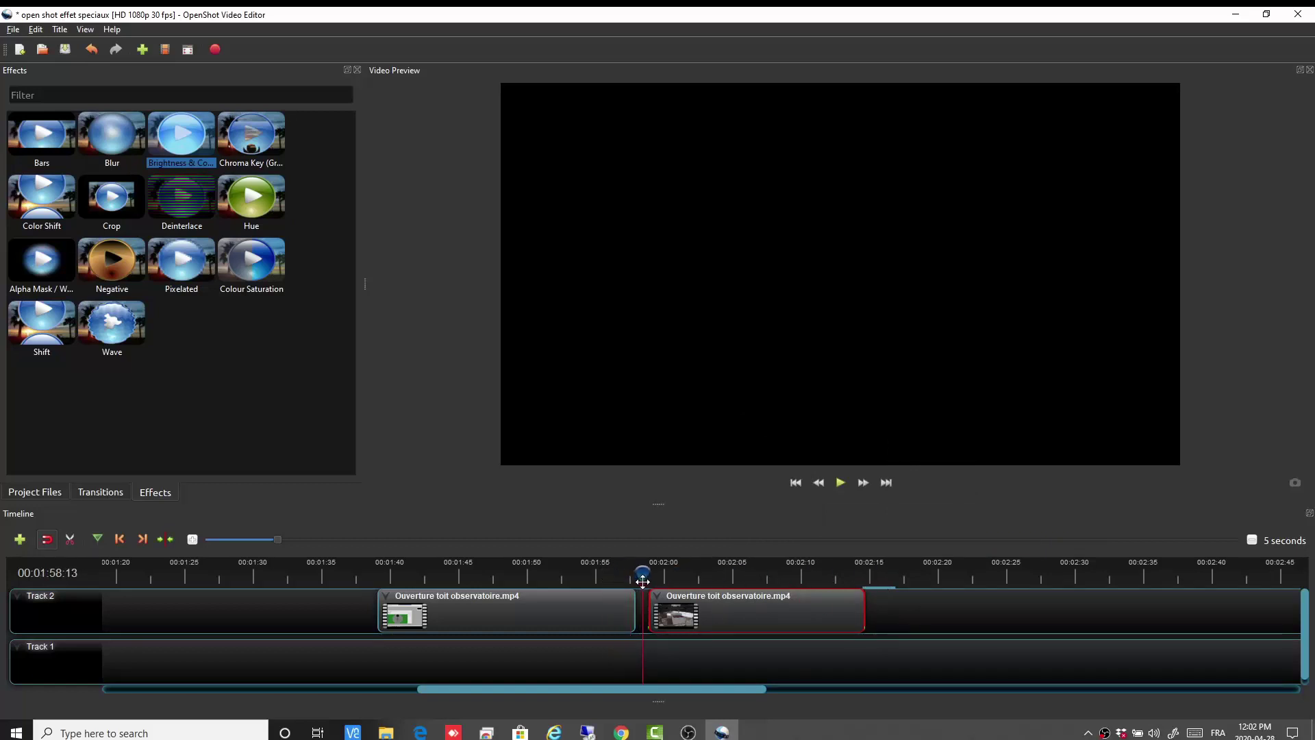
left_click(840, 483)
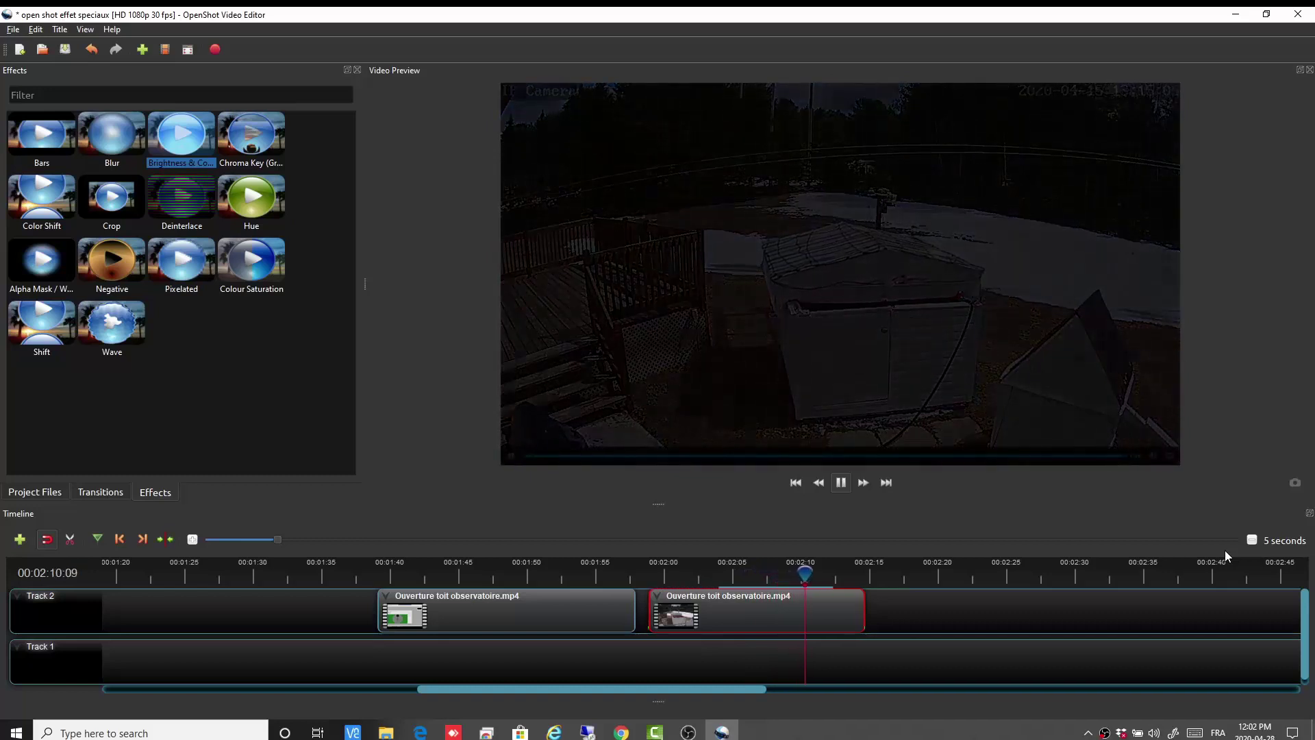
key("ctrl+s")
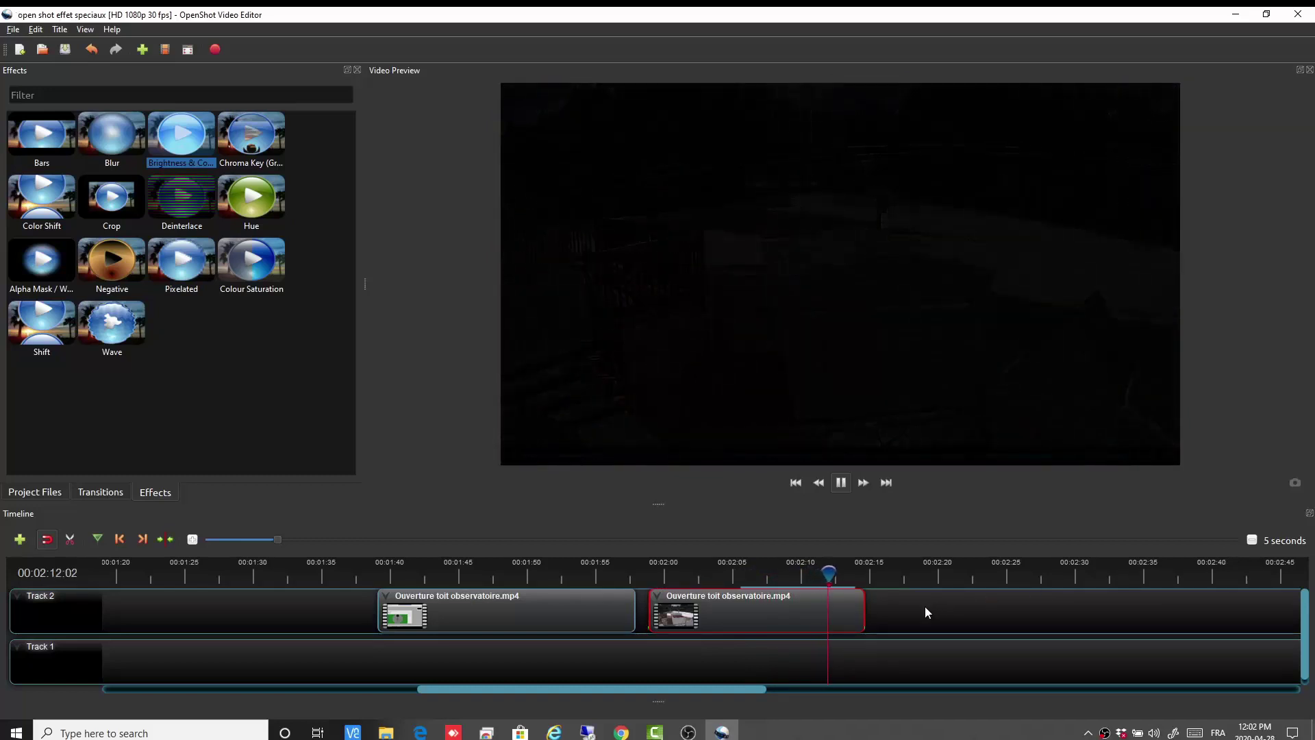
left_click(840, 481)
Remove the entire-clip fade from the second clip on Track 2 by setting it to No Fade.
right_click(792, 608)
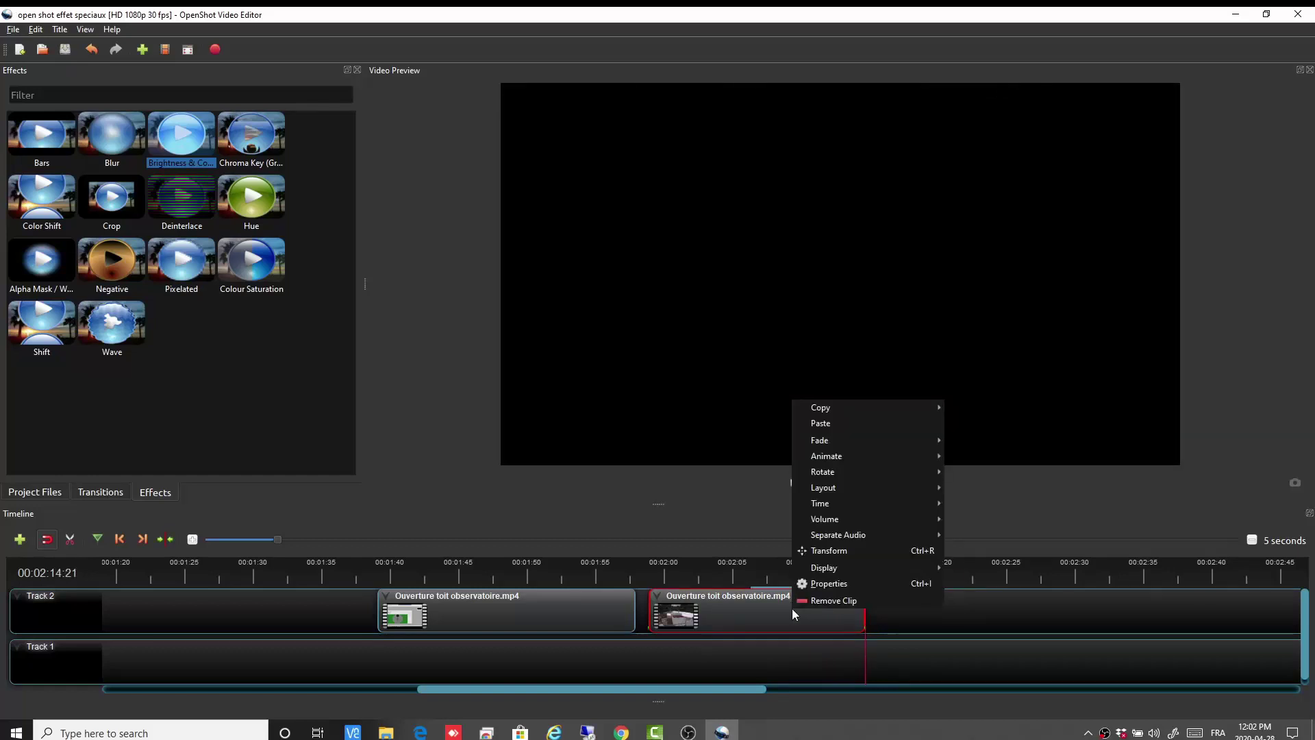
mouse_move(822, 441)
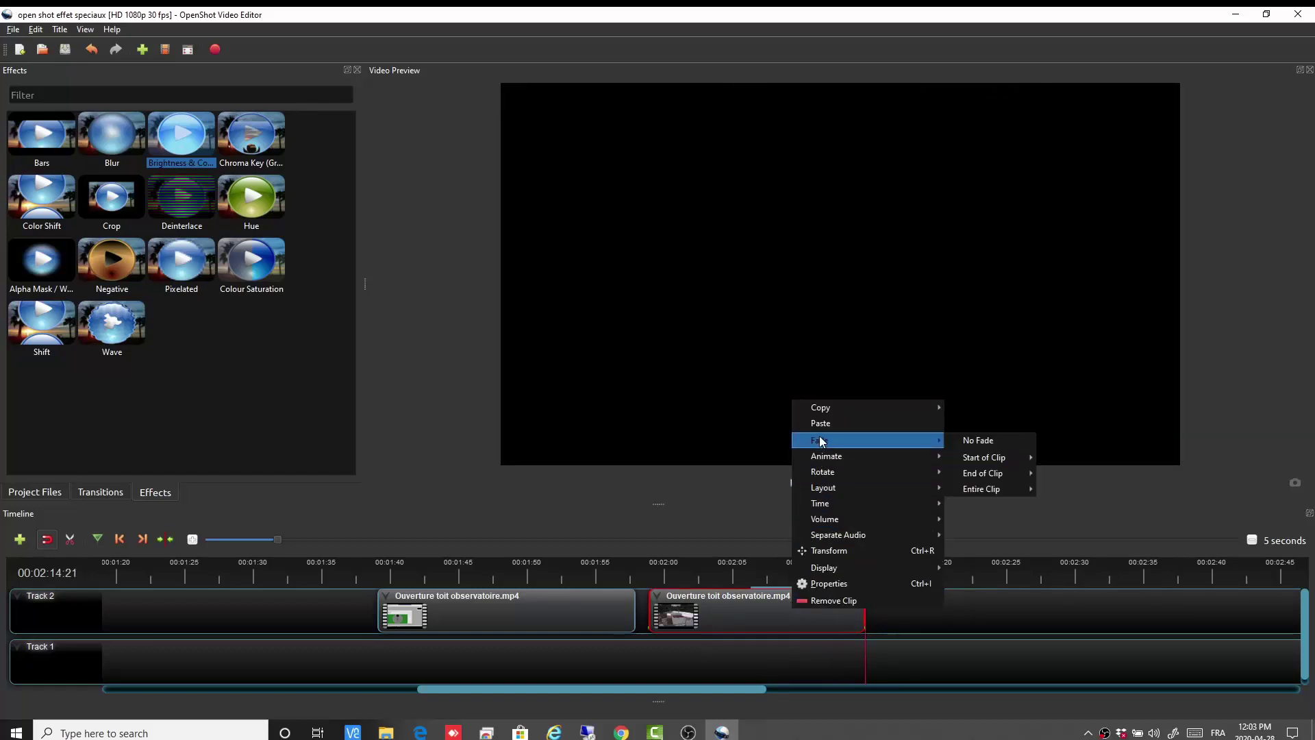
left_click(987, 438)
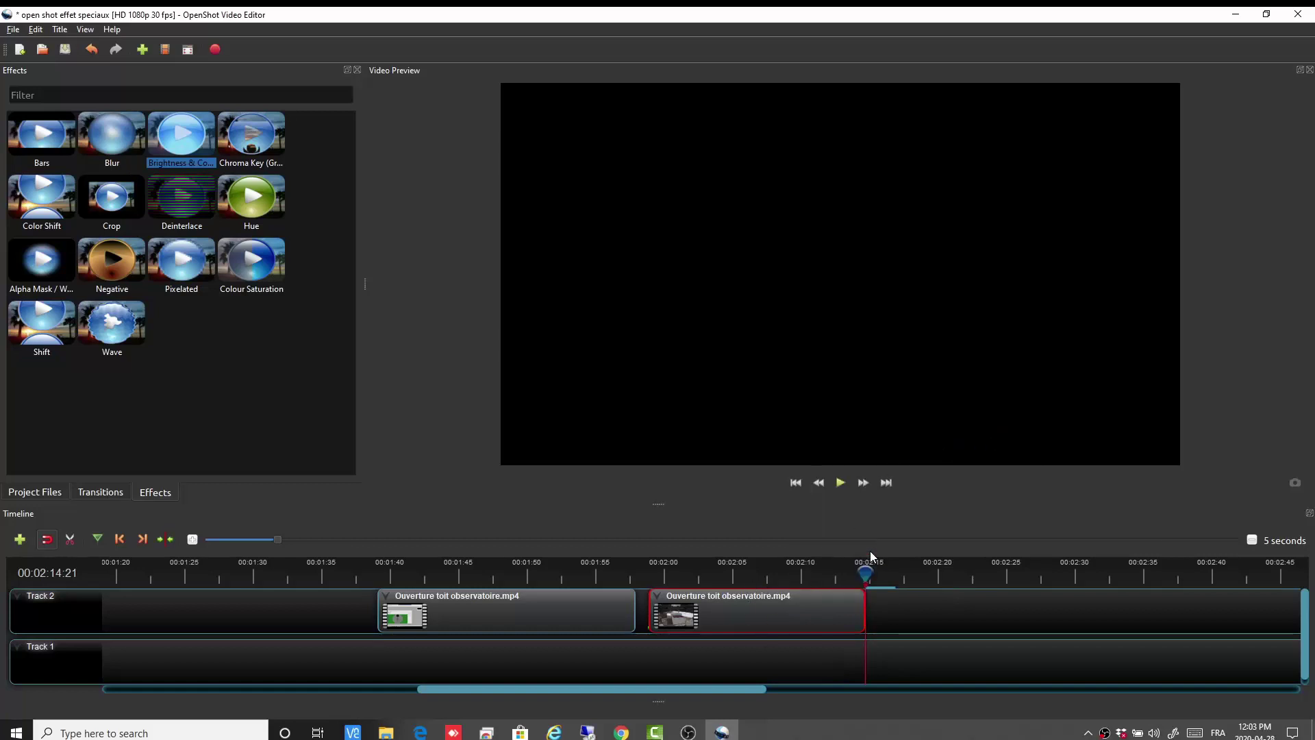
Apply the Zoom In (50% to 100%) animation to the start of the second clip on Track 2.
left_click_drag(865, 572, 705, 574)
right_click(753, 614)
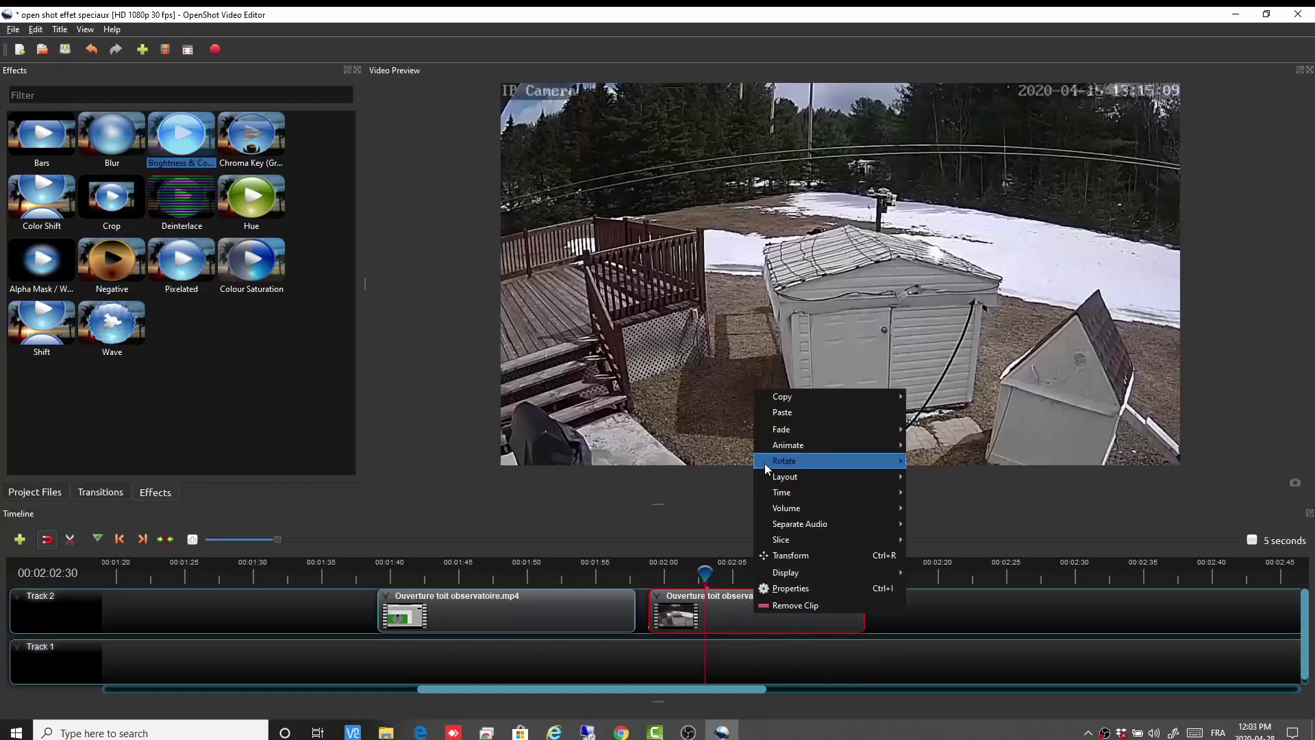
mouse_move(776, 448)
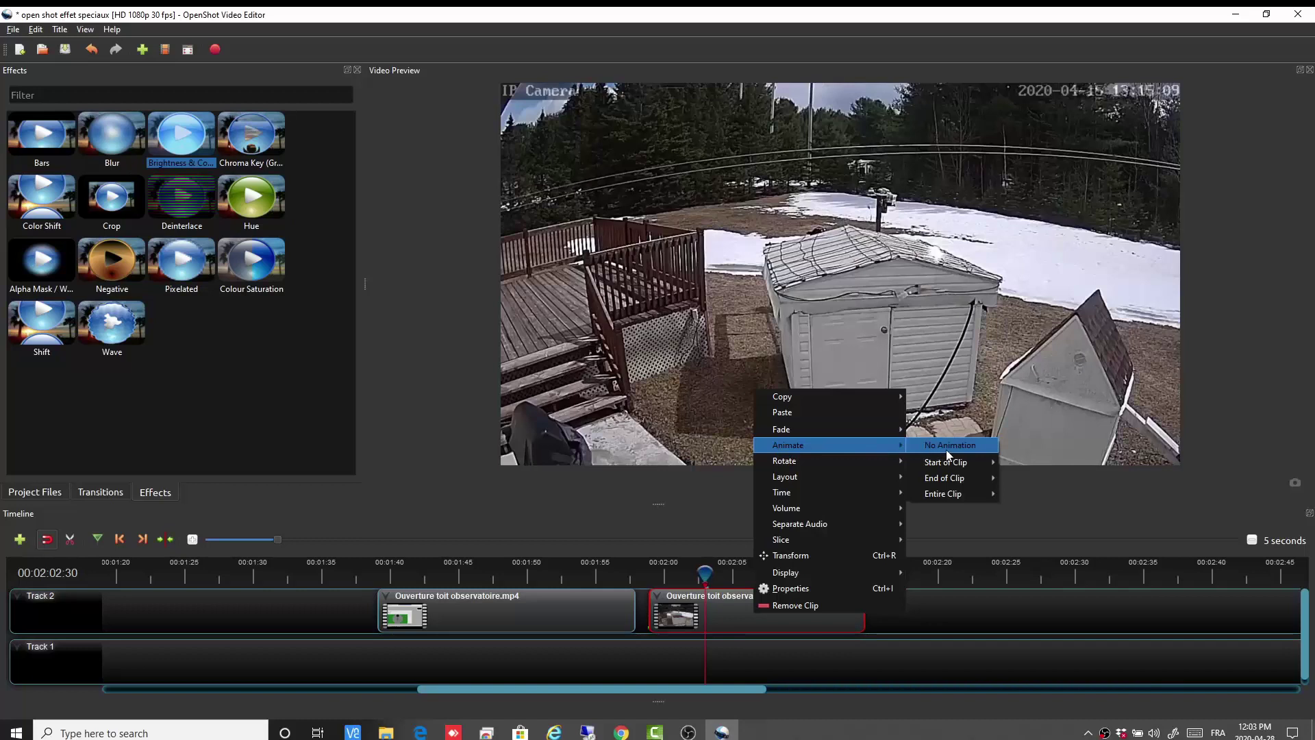
mouse_move(939, 463)
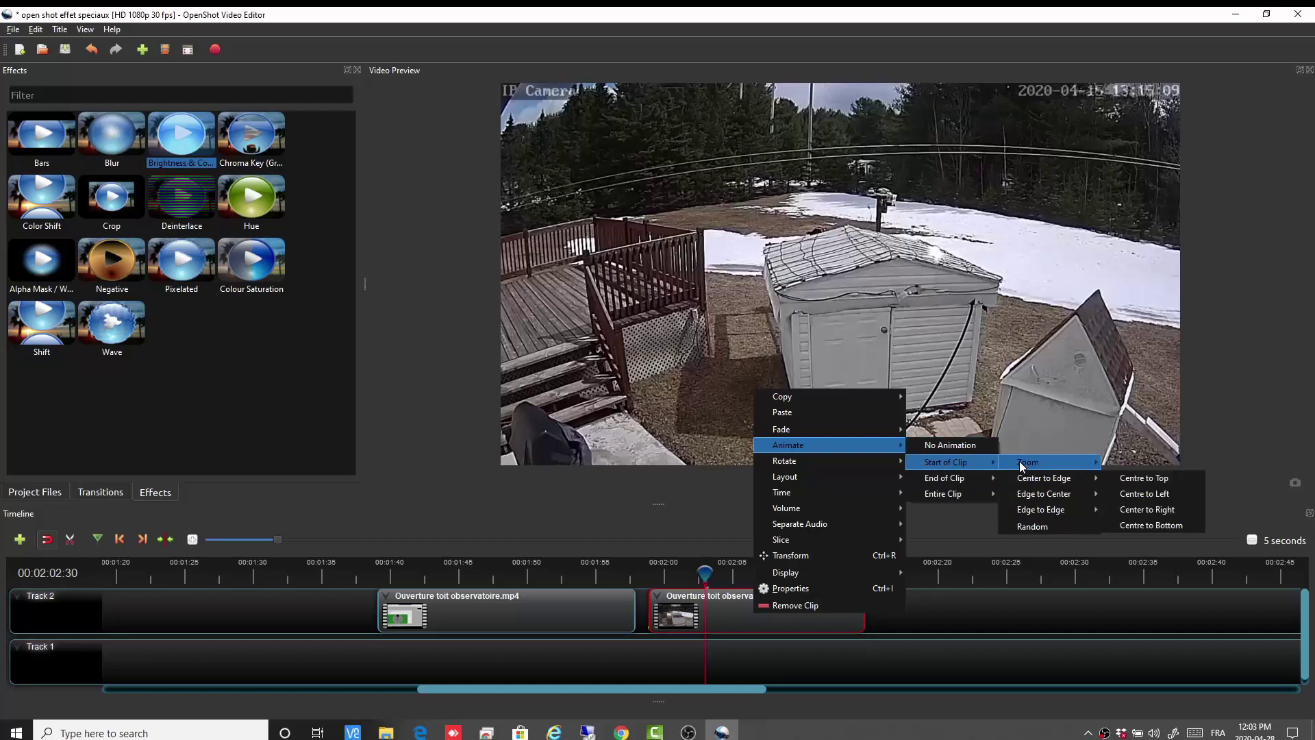
mouse_move(1026, 466)
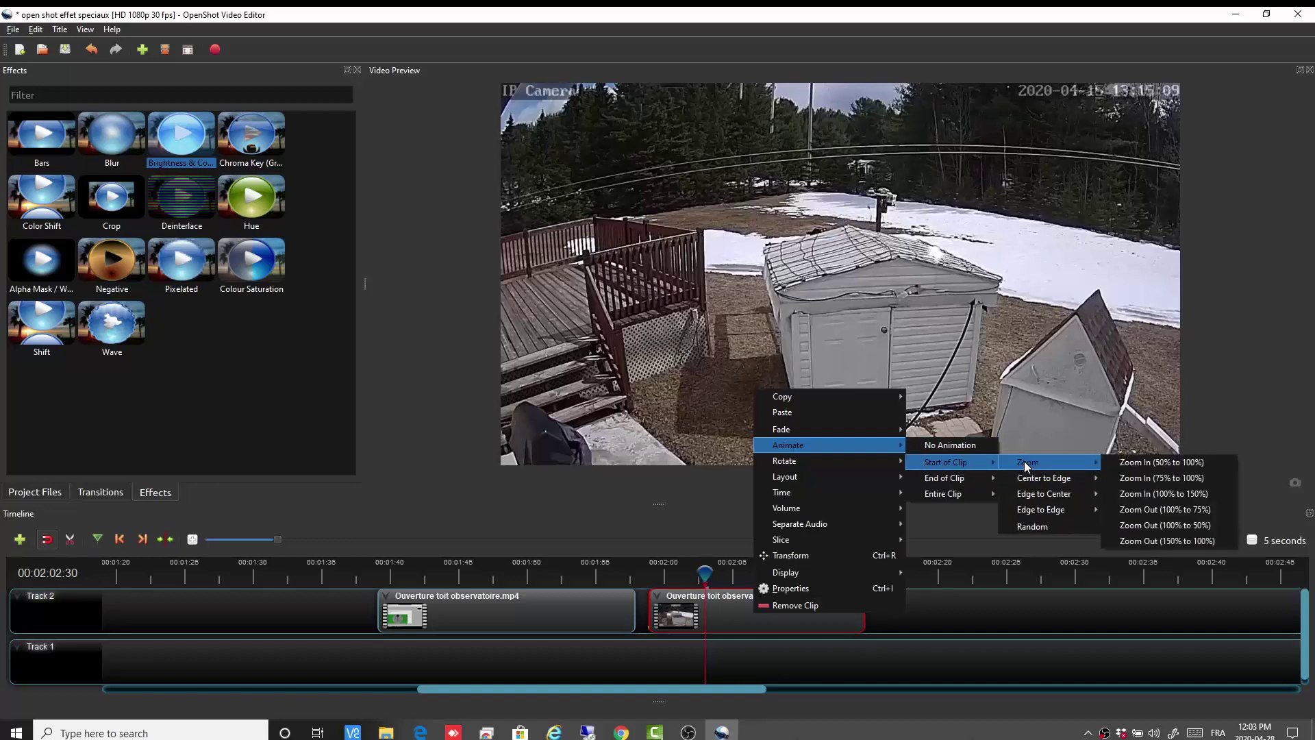
left_click(1131, 463)
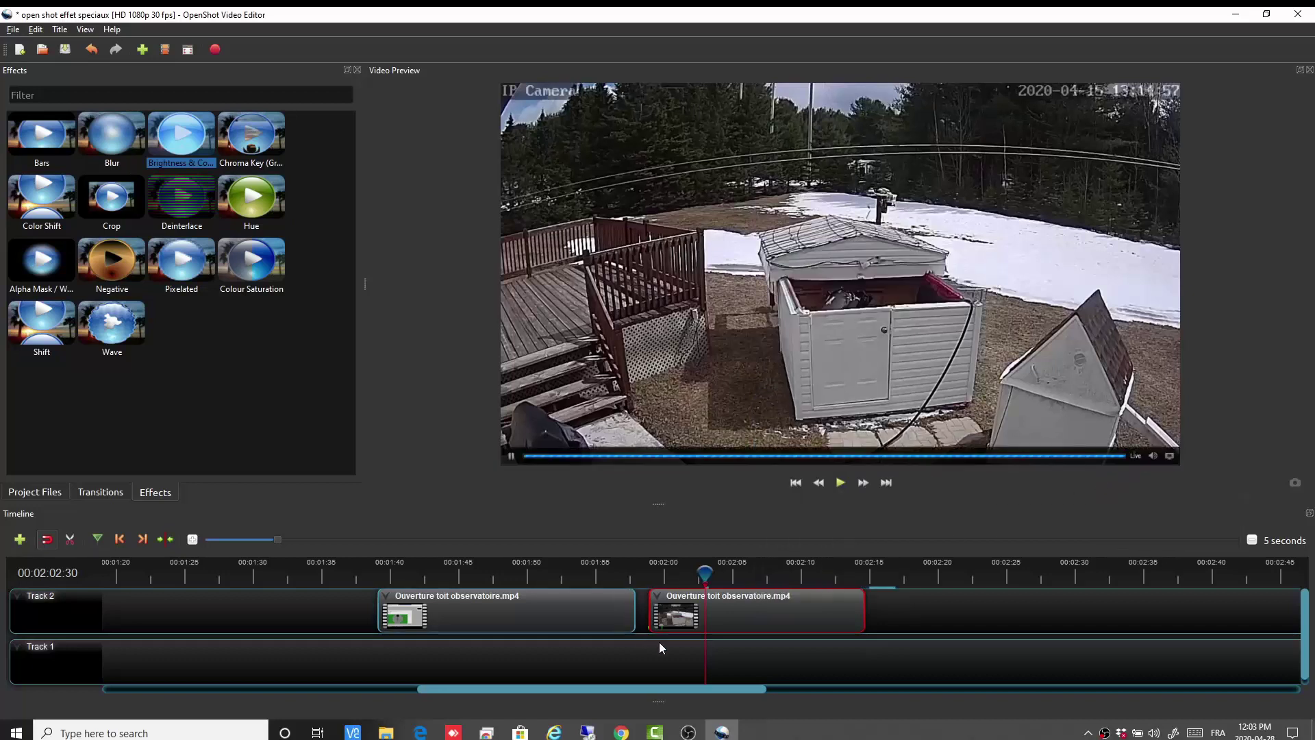
Play the start of the second clip, from about 1:58 to 2:01, to preview the zoom-in animation.
left_click_drag(705, 574, 650, 572)
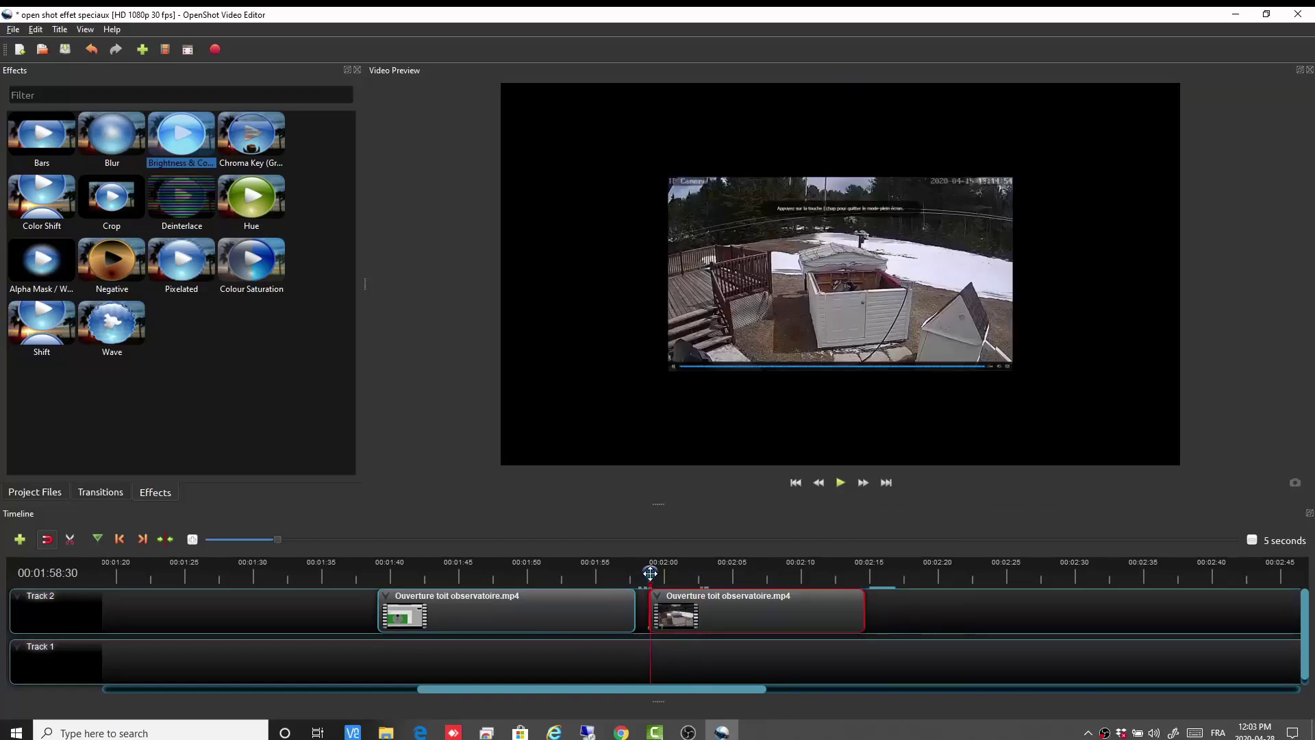
mouse_move(649, 573)
left_mouse_down()
mouse_move(660, 571)
mouse_move(645, 572)
left_mouse_up()
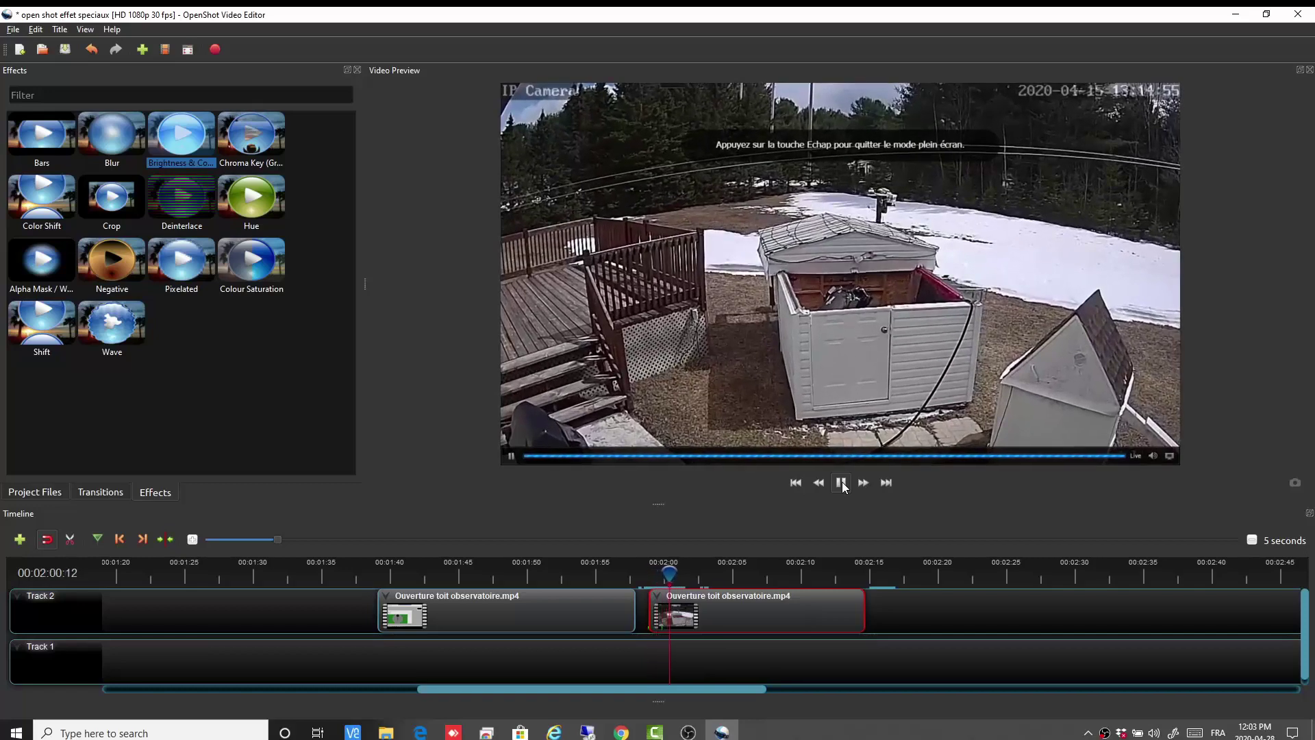
left_click(841, 483)
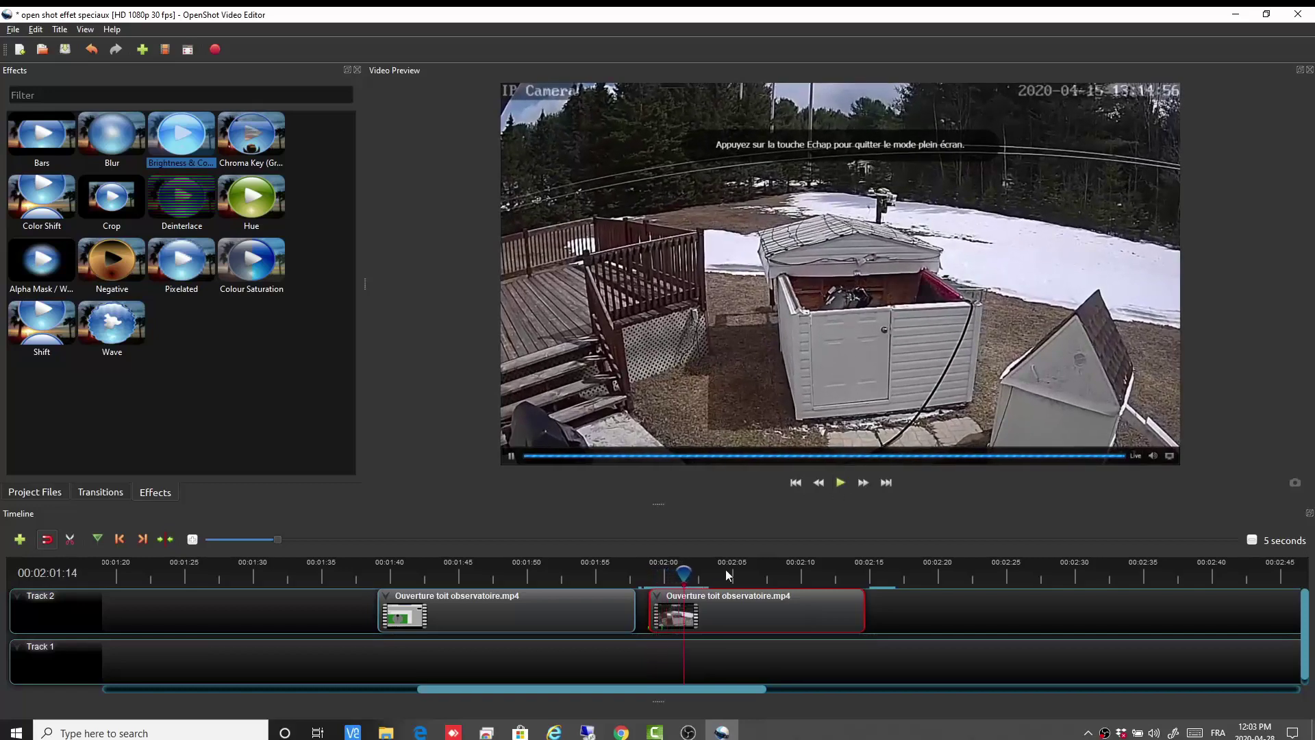
Clear the second clip's animation with No Animation and apply Zoom Out (150% to 100%) to the start of the clip.
right_click(735, 620)
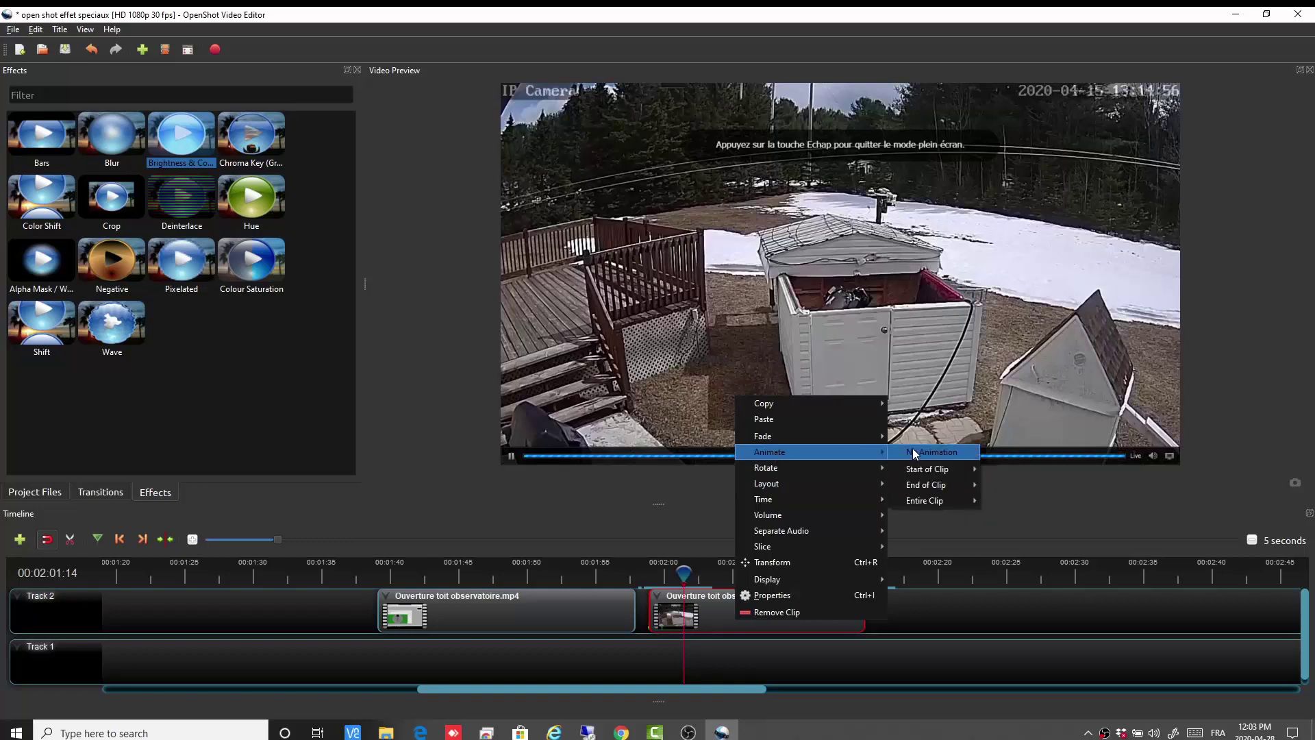
left_click(914, 453)
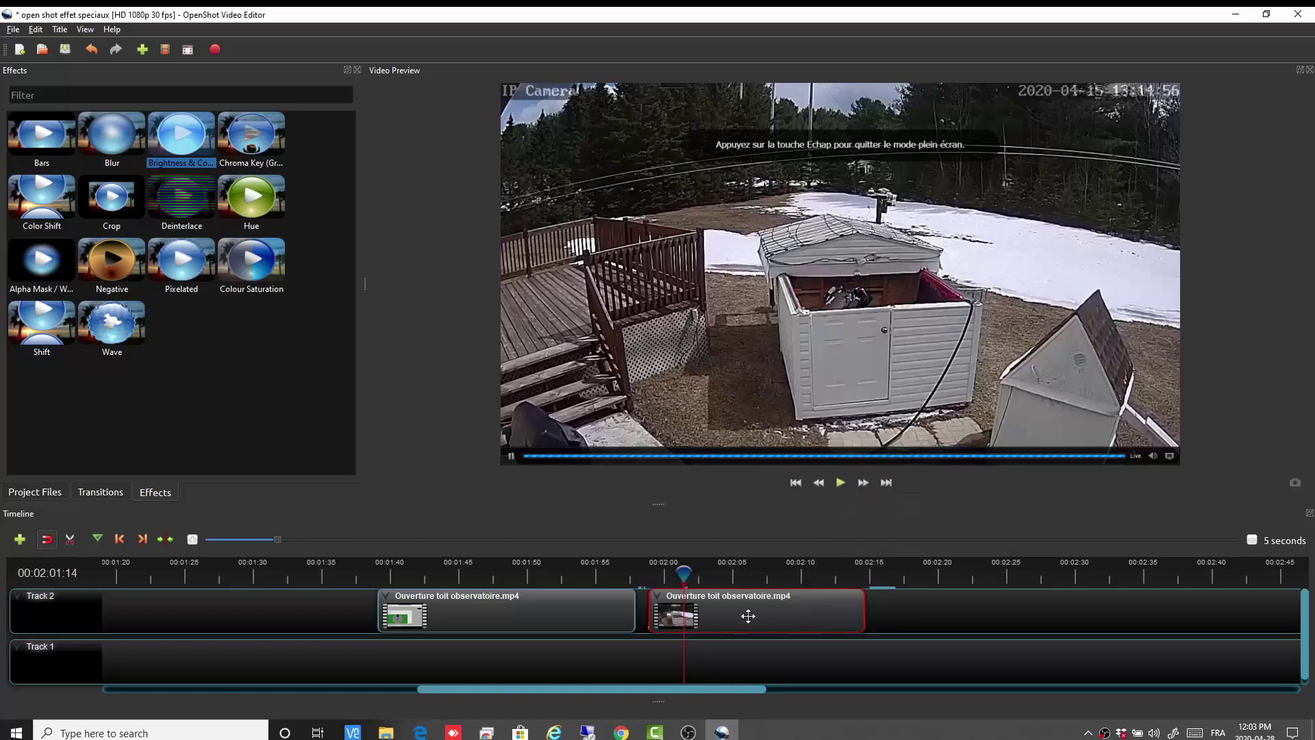
right_click(748, 616)
mouse_move(802, 452)
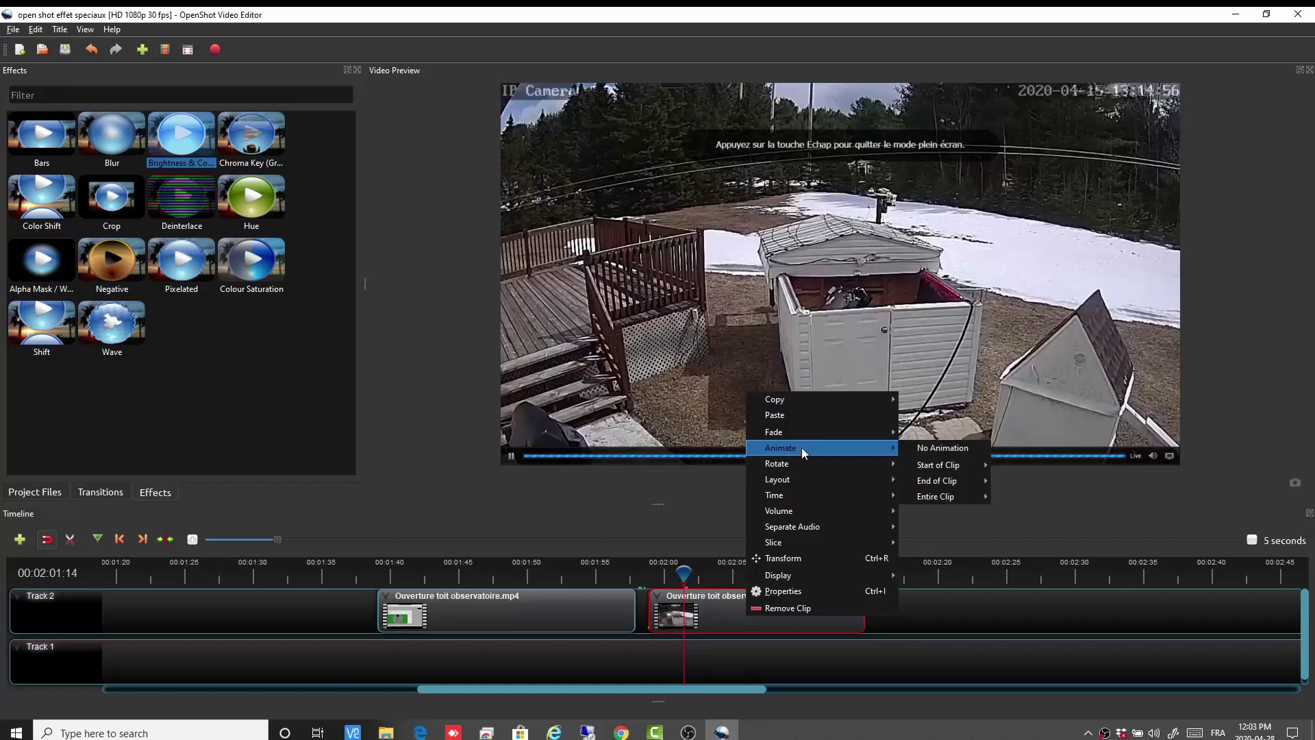
mouse_move(921, 470)
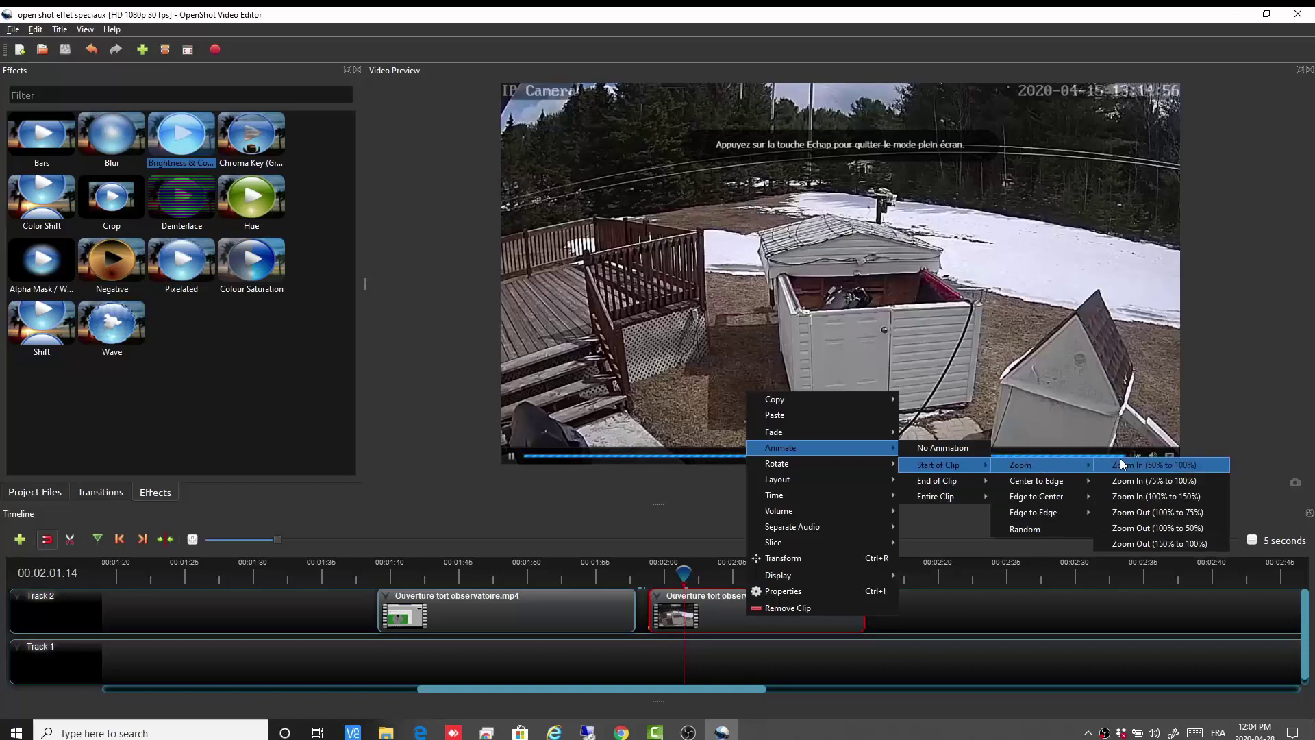
left_click(1123, 542)
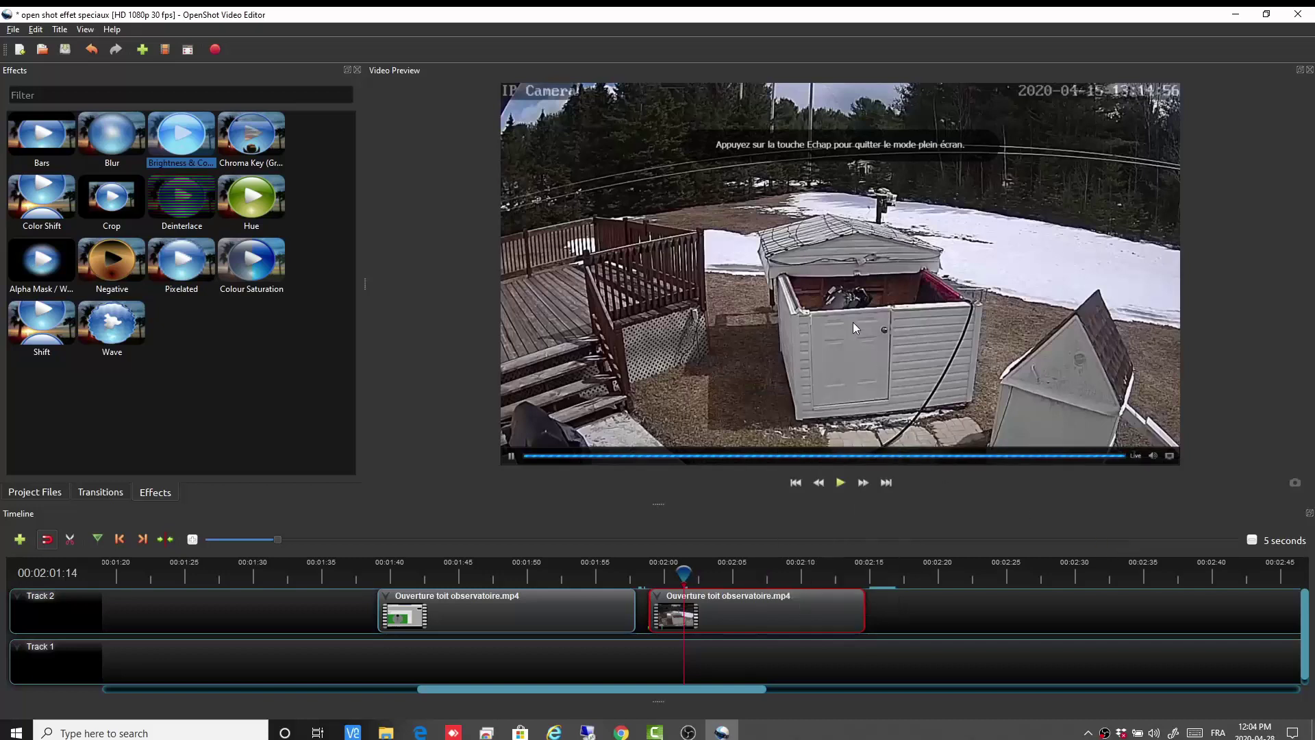
Play the second clip from its start to about 2:02 to preview the zoom-out animation.
left_click_drag(685, 572, 649, 574)
left_click(840, 483)
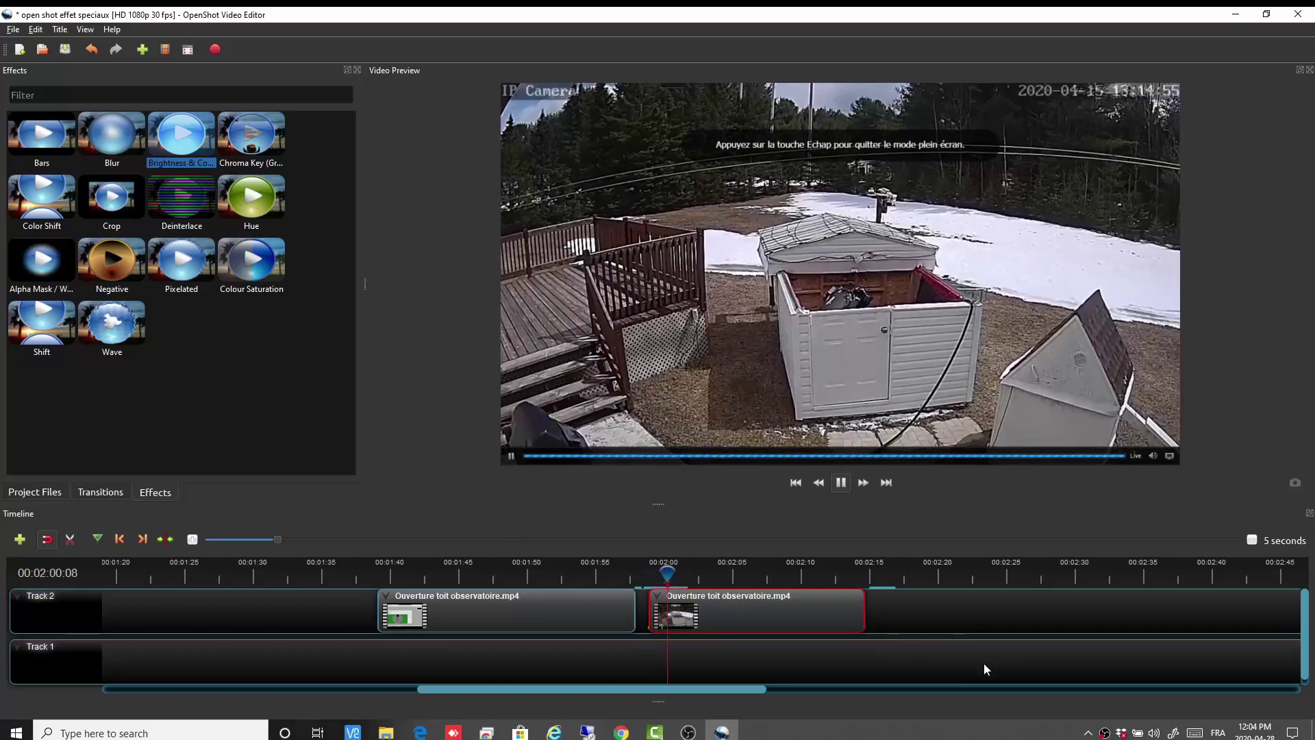
left_click(841, 483)
Clear the second clip's zoom with No Animation and apply the Center to Edge animation Centre to Top across the entire clip.
right_click(799, 608)
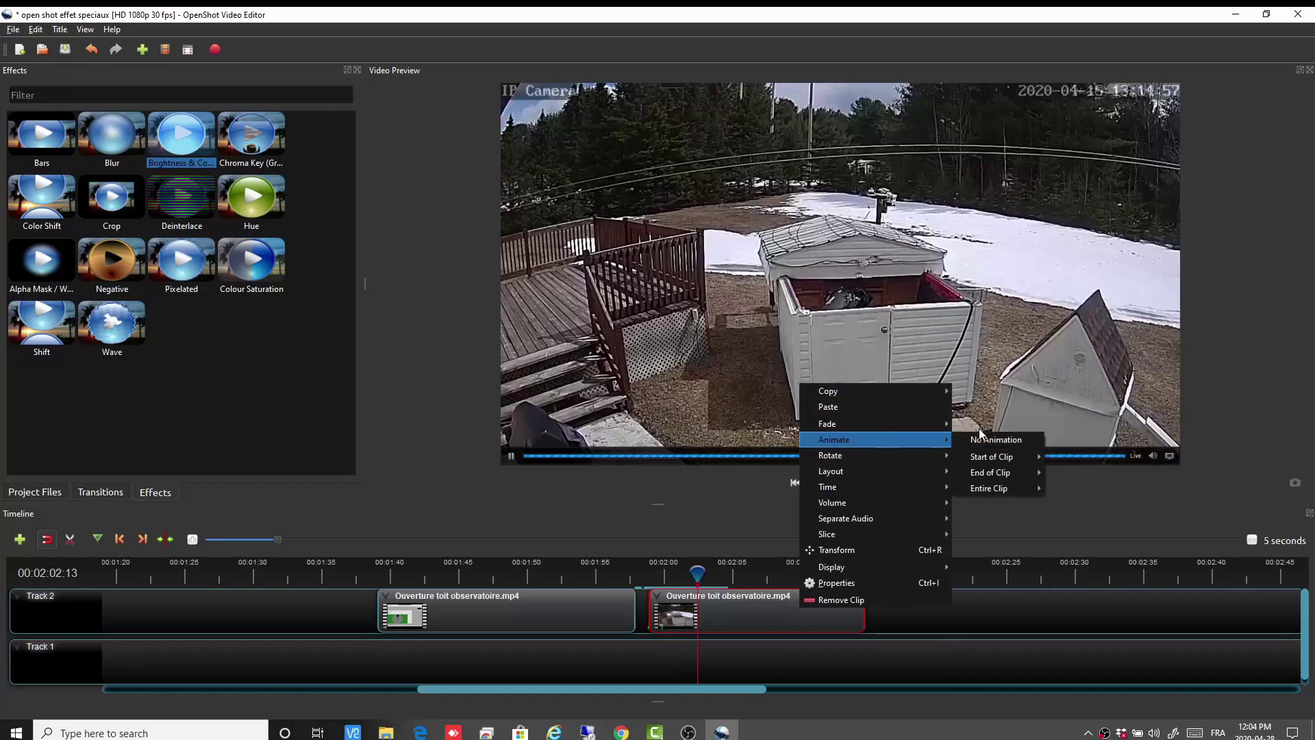
left_click(983, 441)
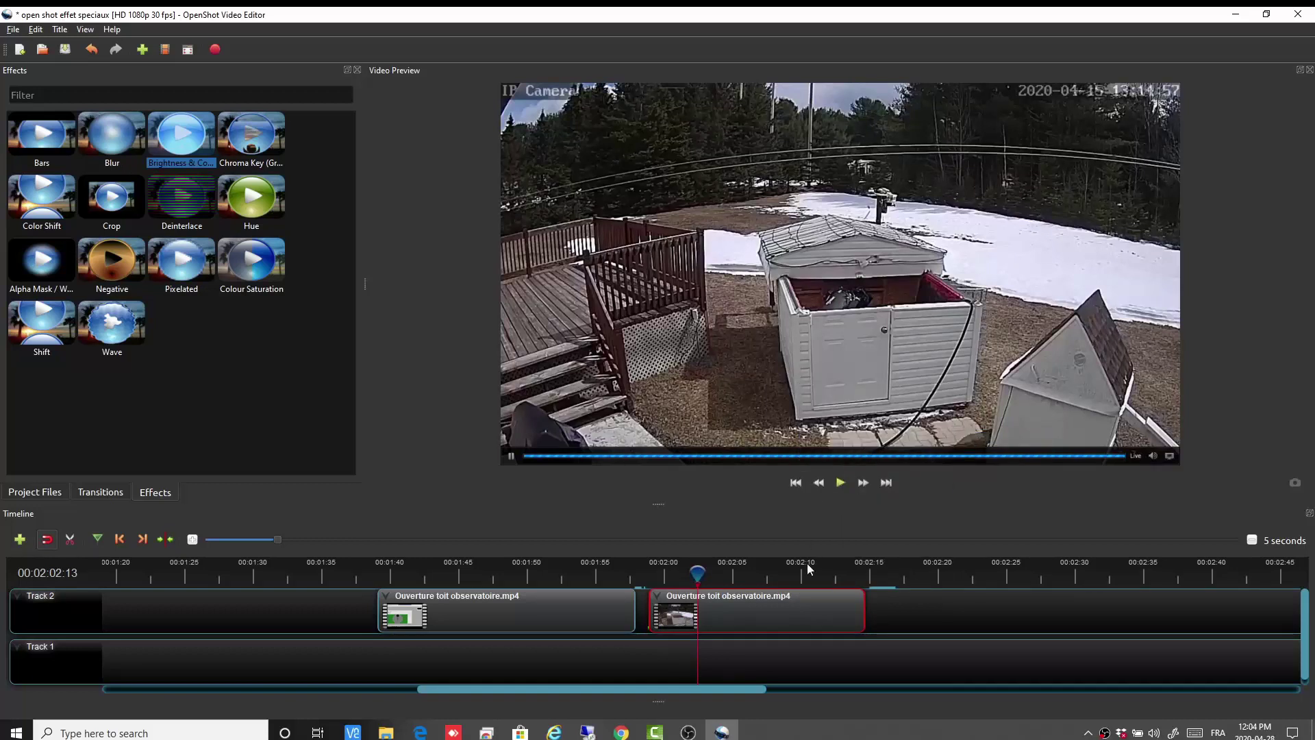
right_click(777, 606)
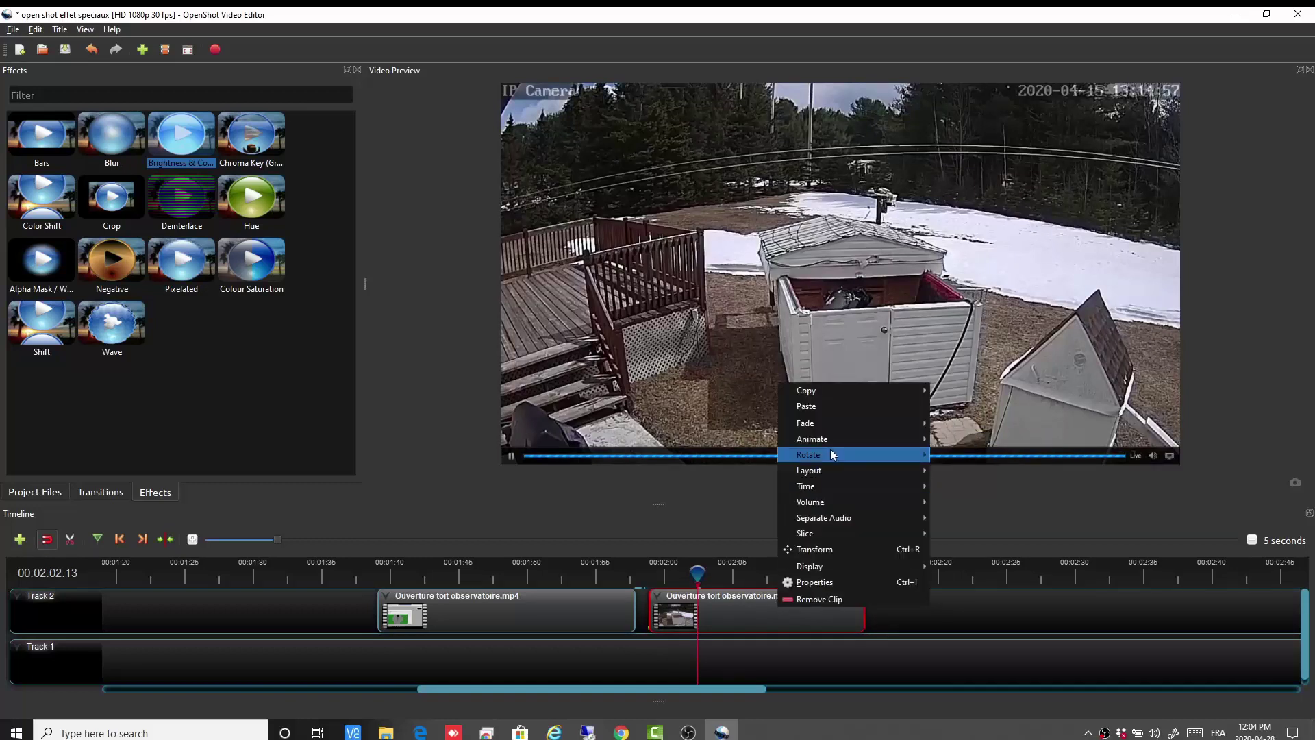
mouse_move(919, 442)
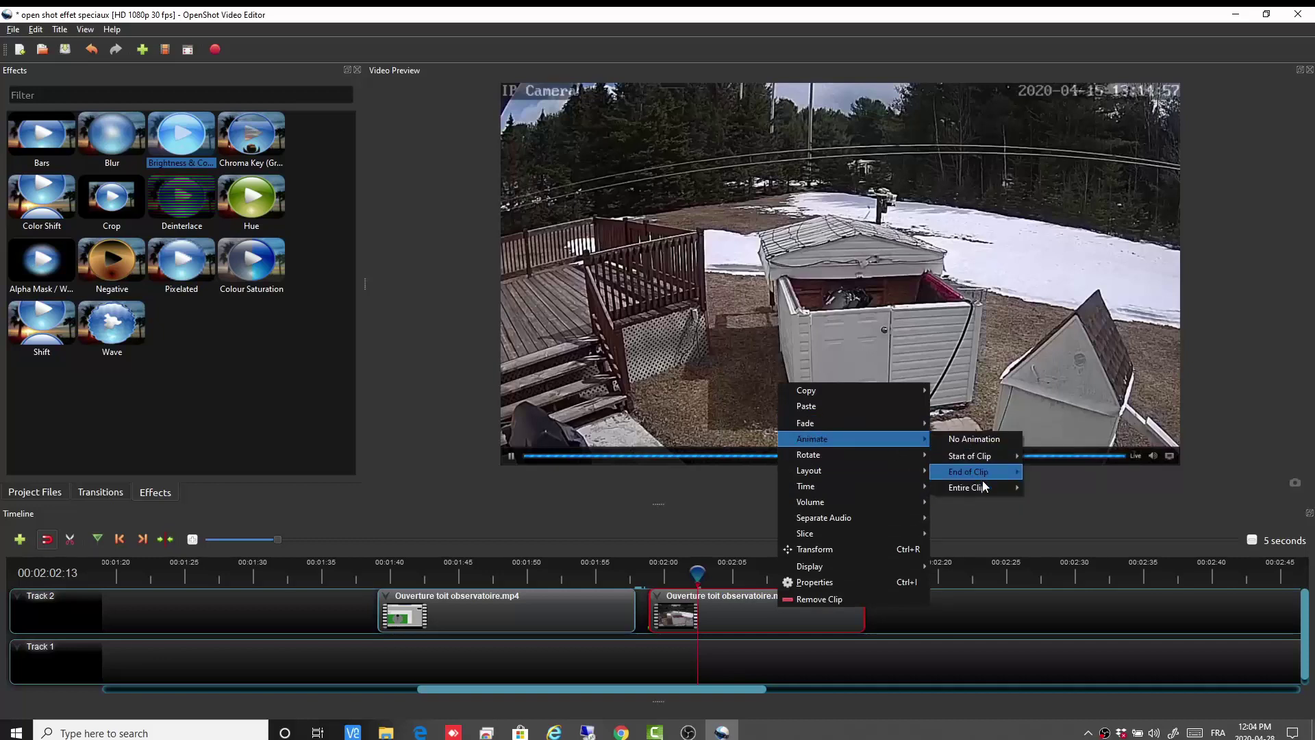
mouse_move(984, 487)
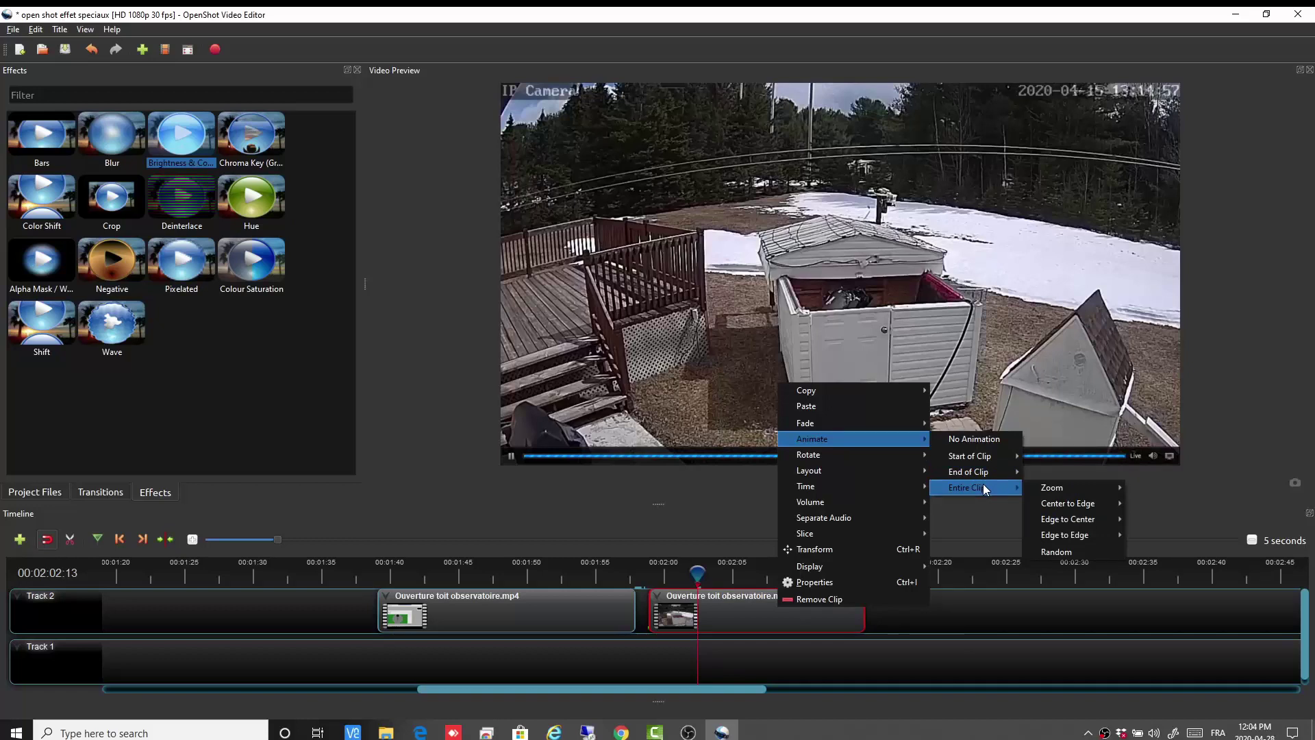
mouse_move(1041, 507)
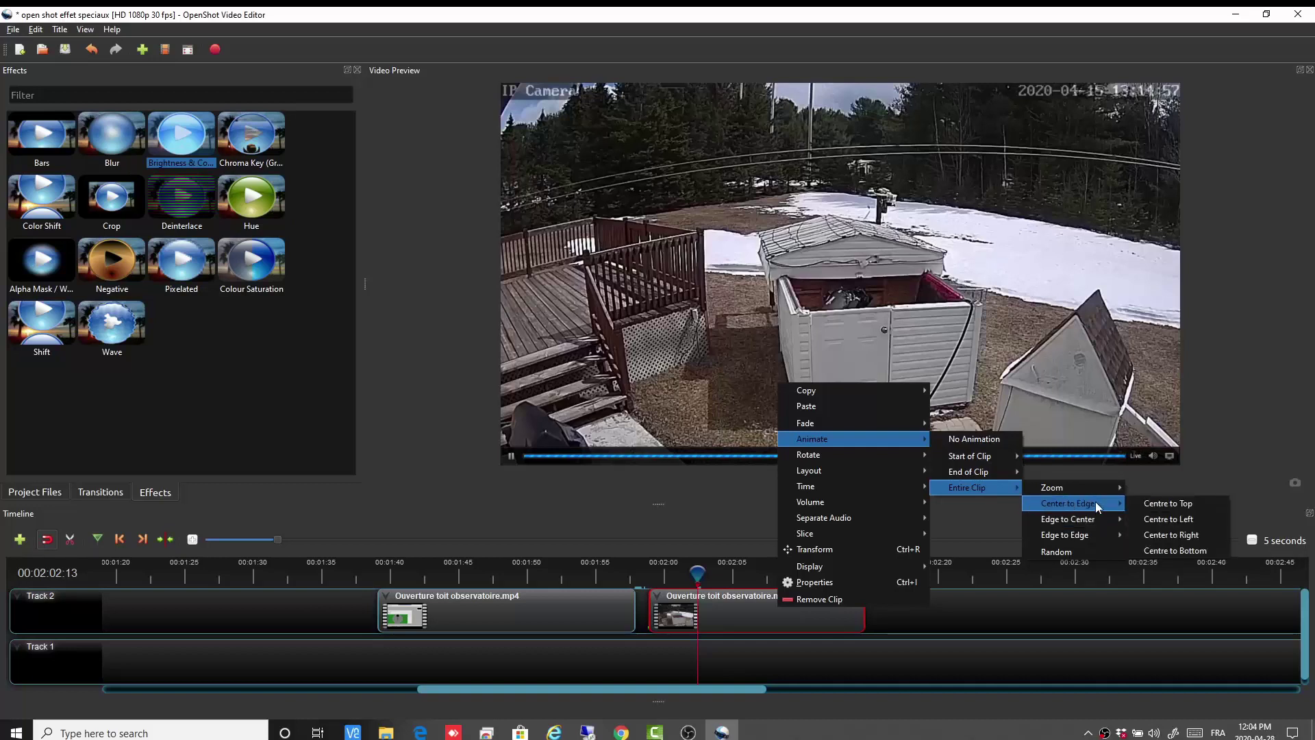
left_click(1147, 505)
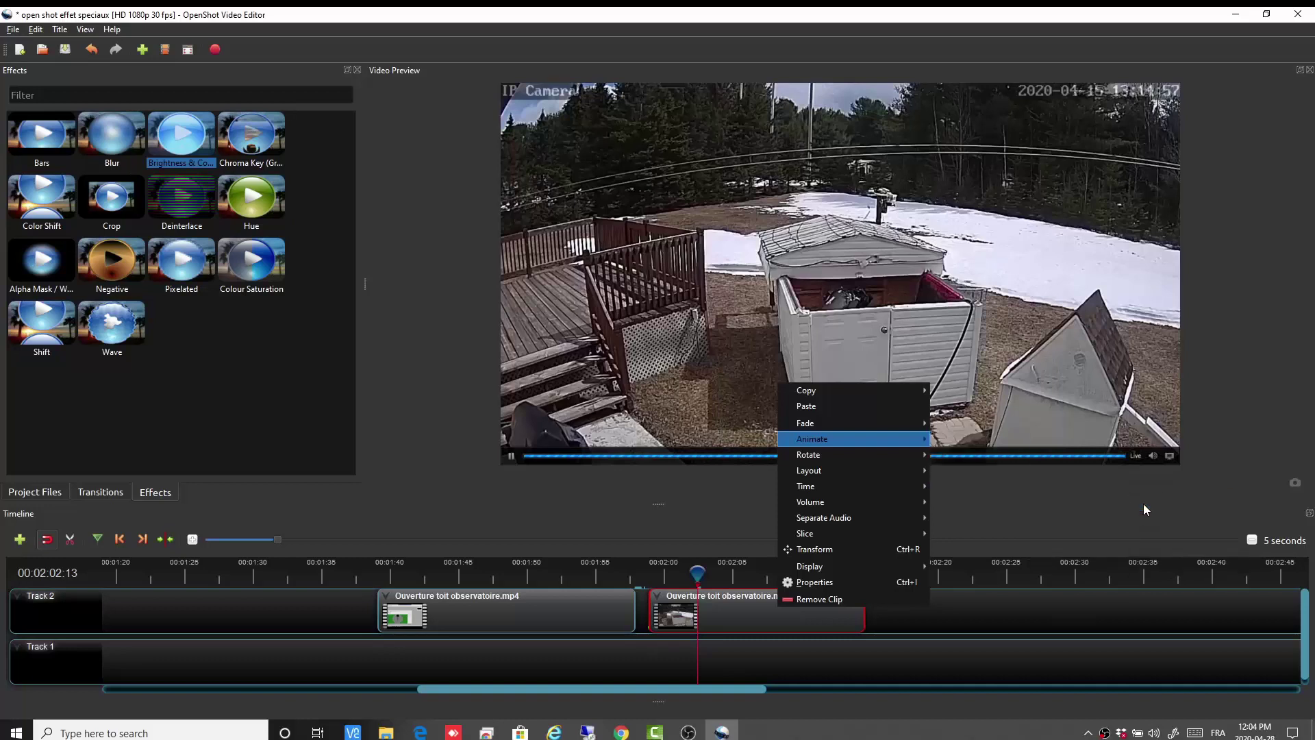
Play the second clip from about 1:58 to 2:06 to preview the Centre to Top animation.
key("j")
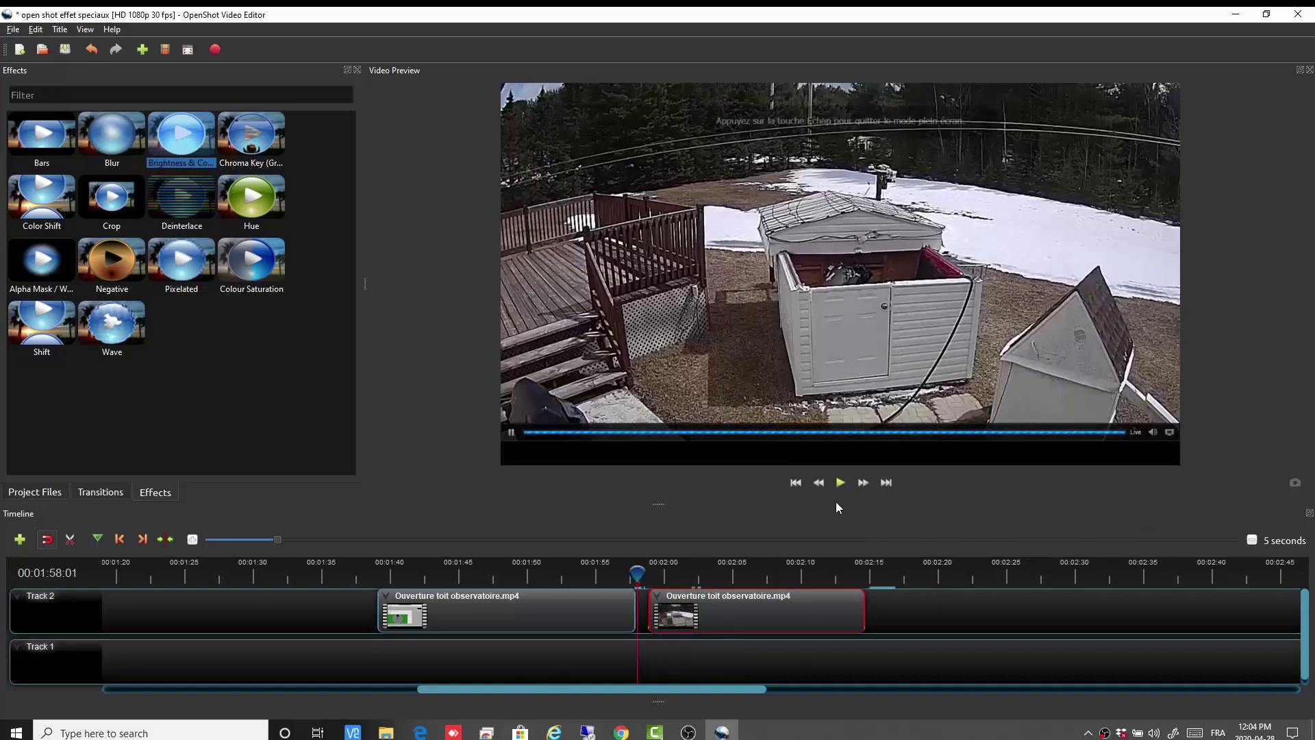
left_click(839, 482)
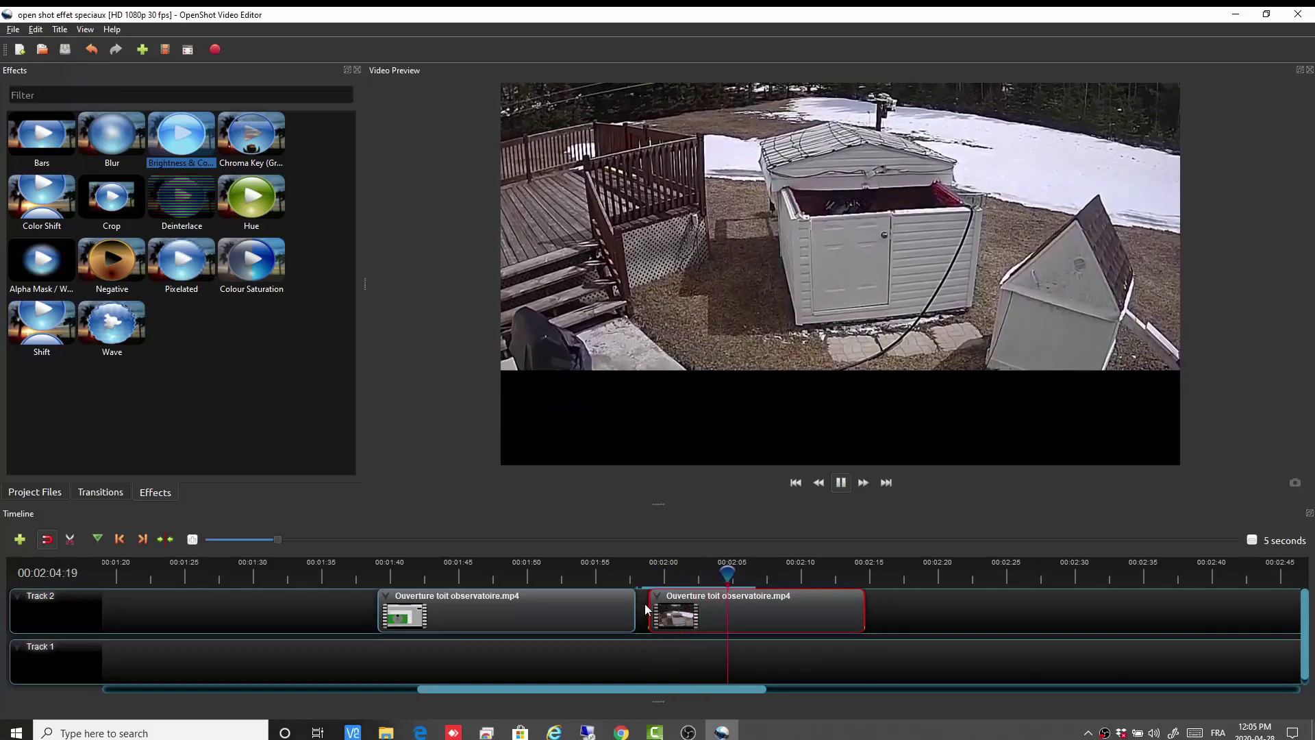
left_click(844, 483)
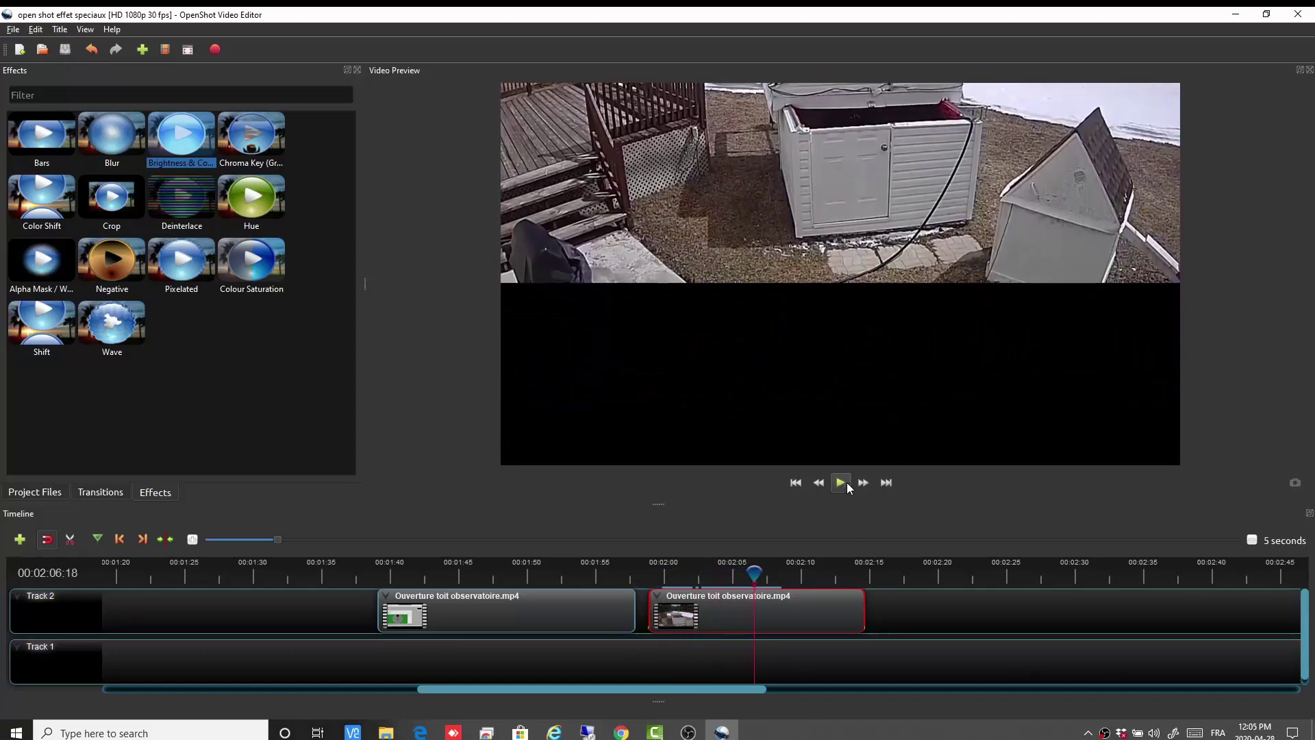
Clear the second clip's animation with No Animation and apply the Random animation to the entire clip.
right_click(762, 614)
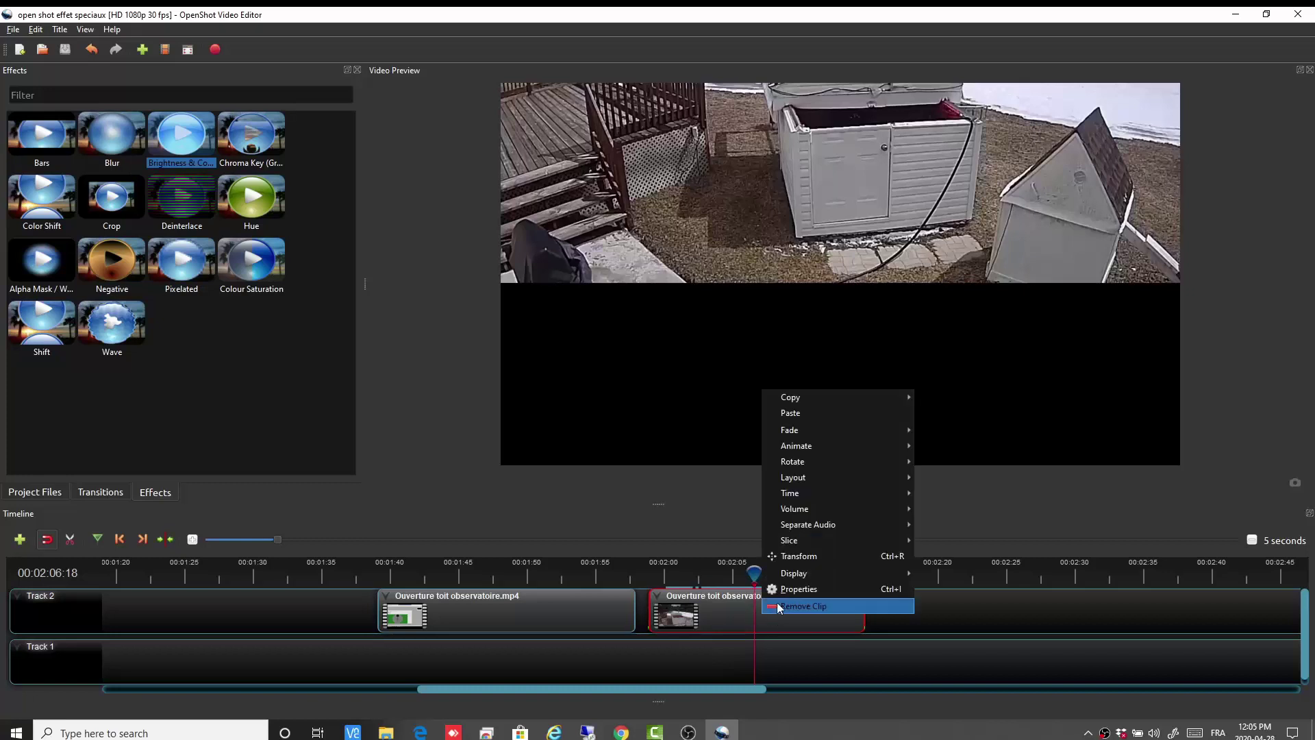
mouse_move(807, 442)
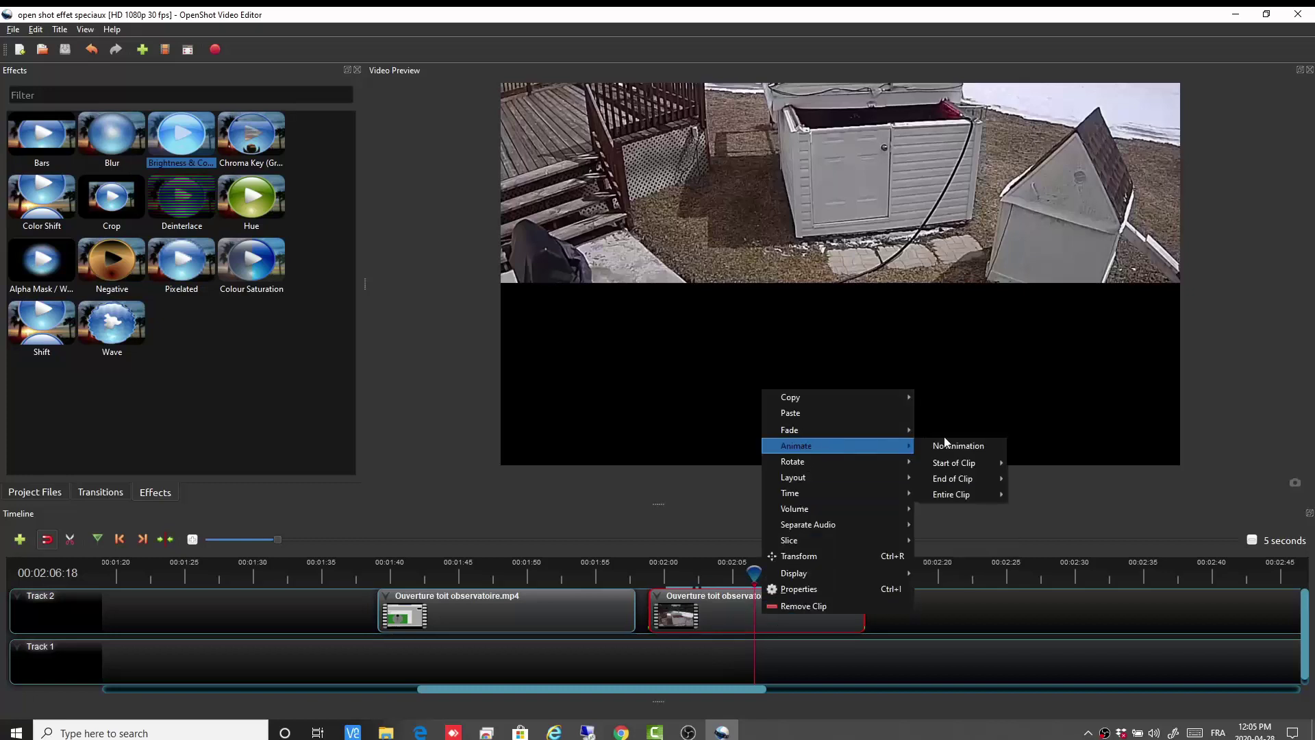
left_click(955, 442)
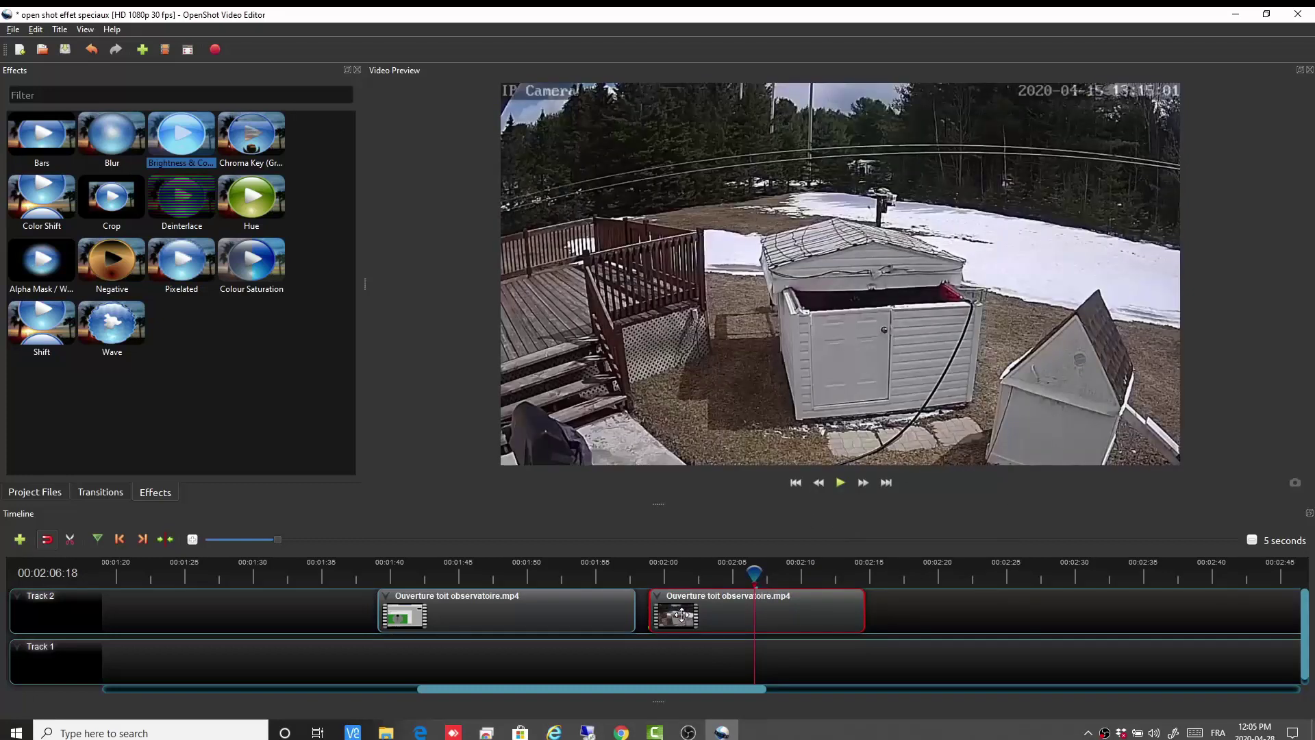
right_click(737, 617)
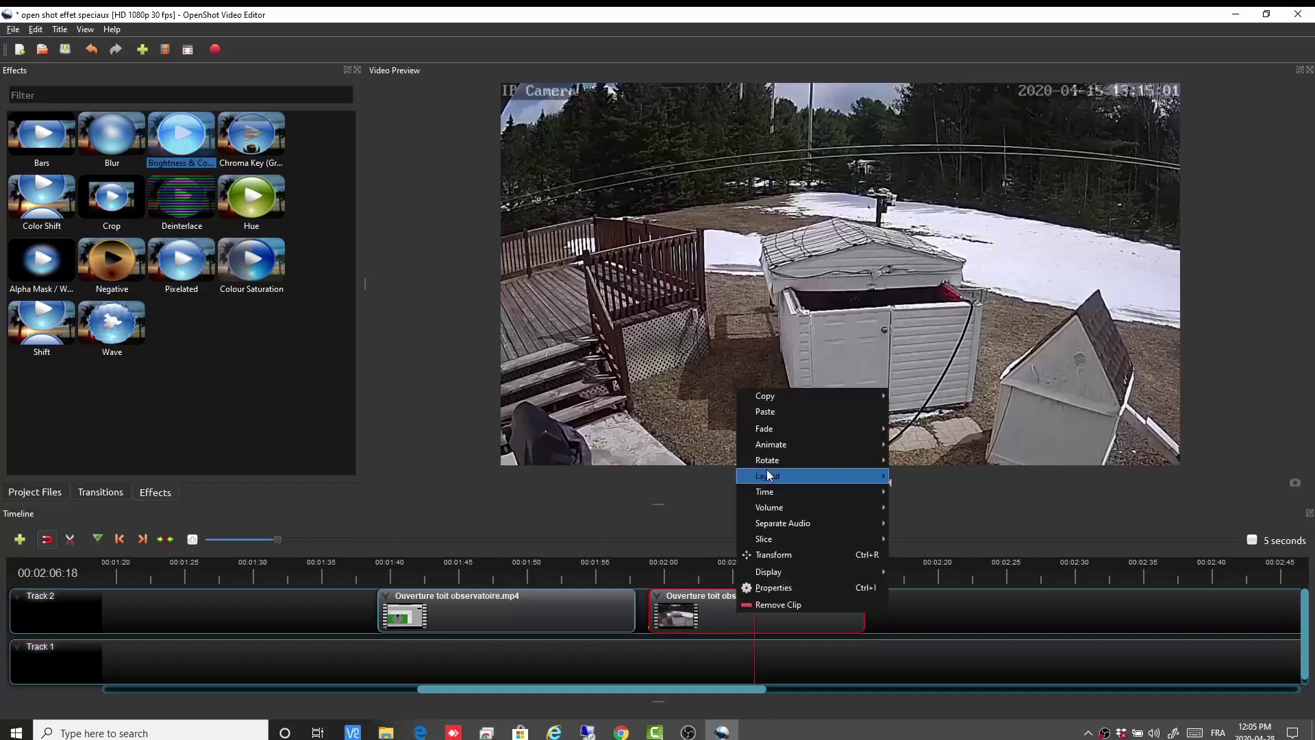
mouse_move(785, 445)
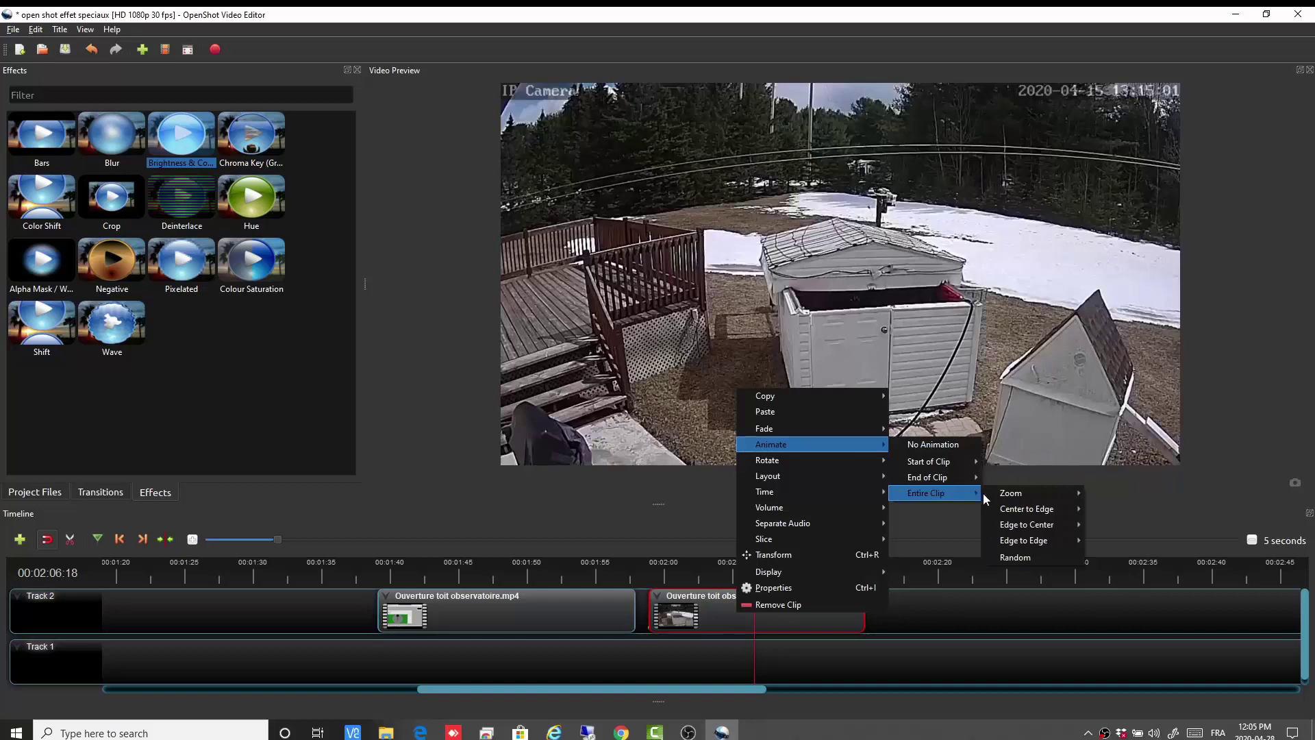
left_click(1030, 557)
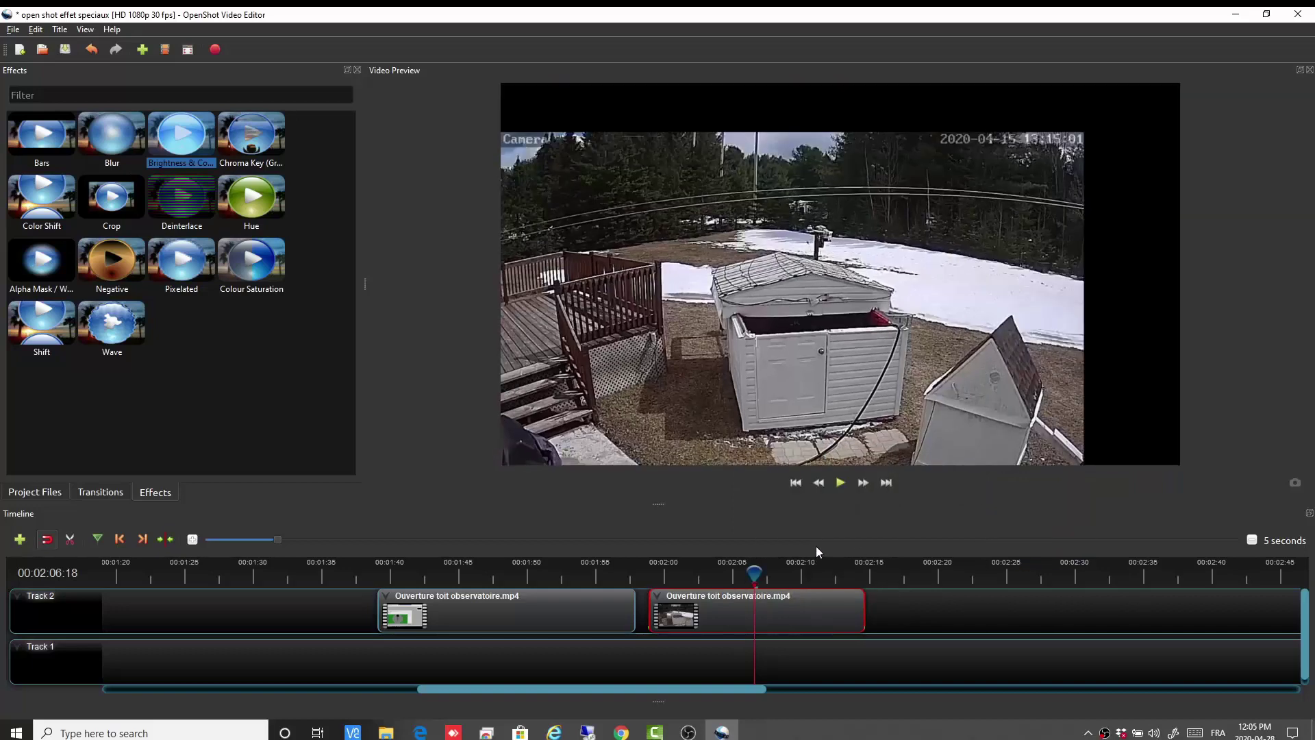
Play the second clip from just before its start to its end at about 2:14 to preview the random animation.
left_click_drag(761, 584, 645, 579)
left_click(840, 483)
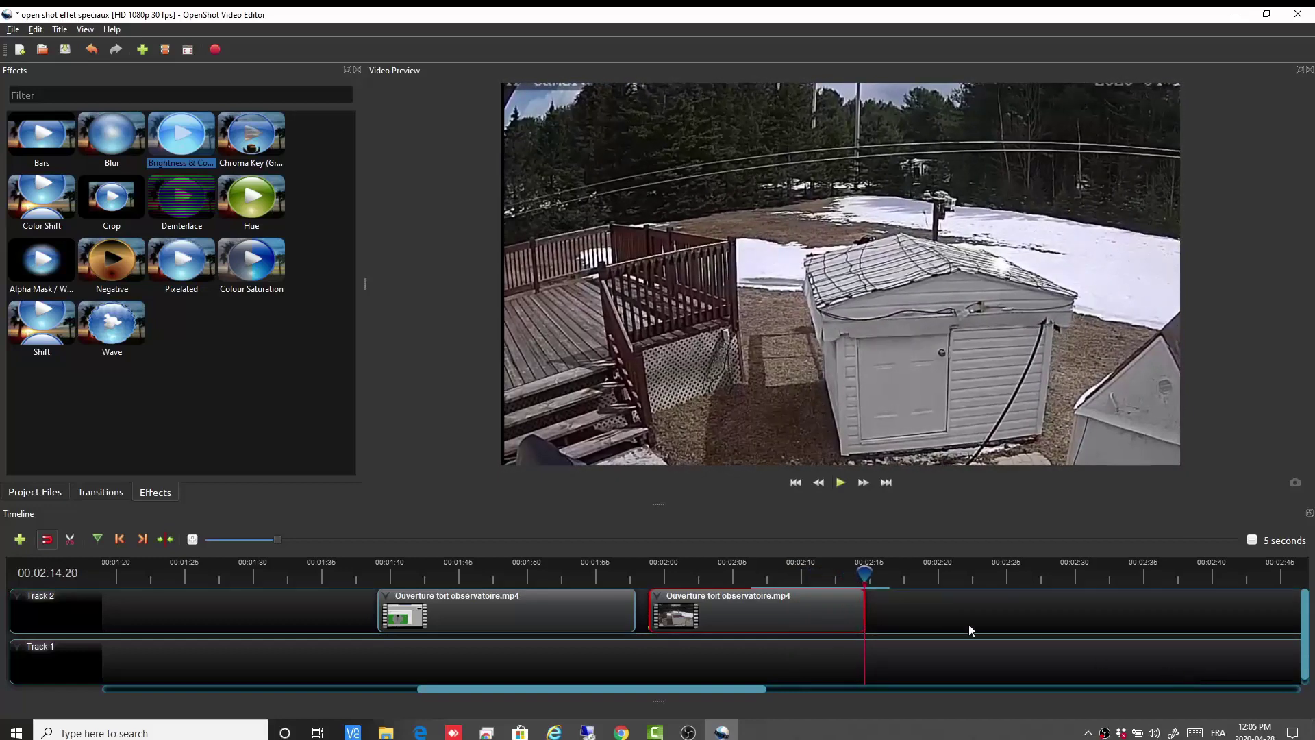
left_click(841, 482)
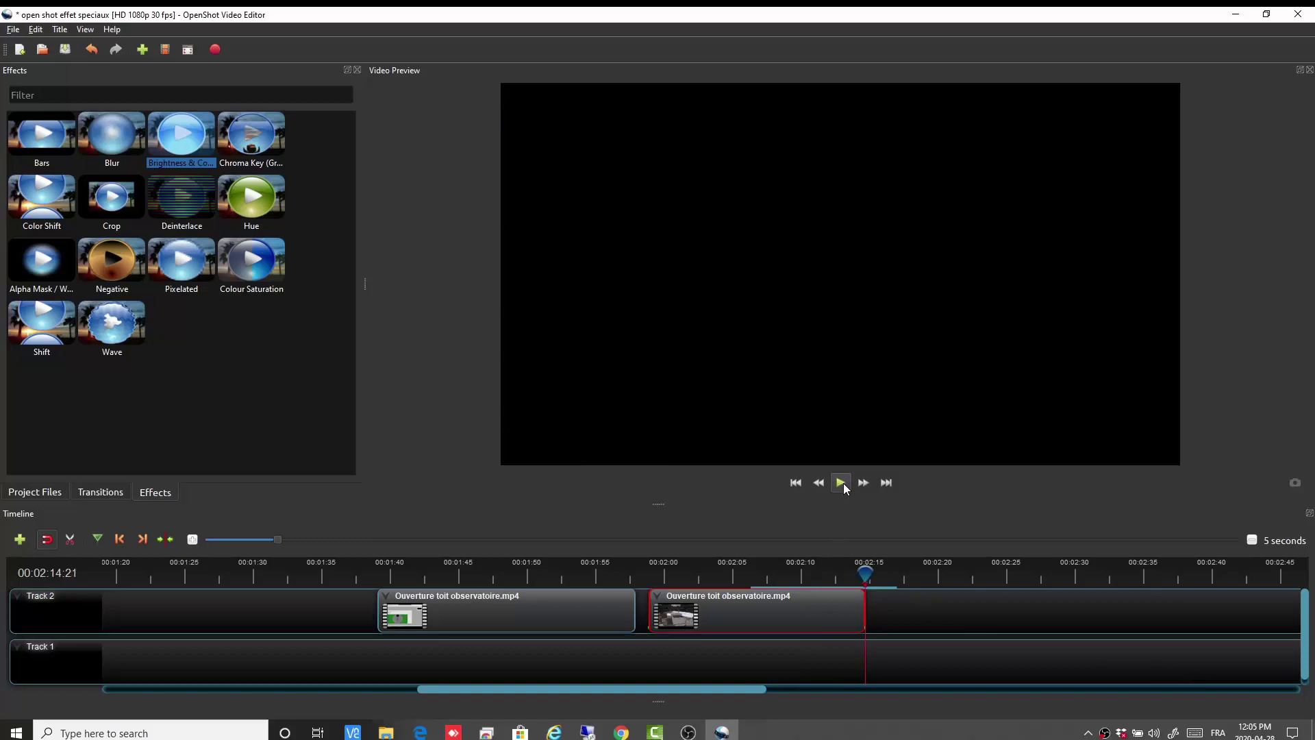
Remove the random animation from the second clip with No Animation.
right_click(809, 613)
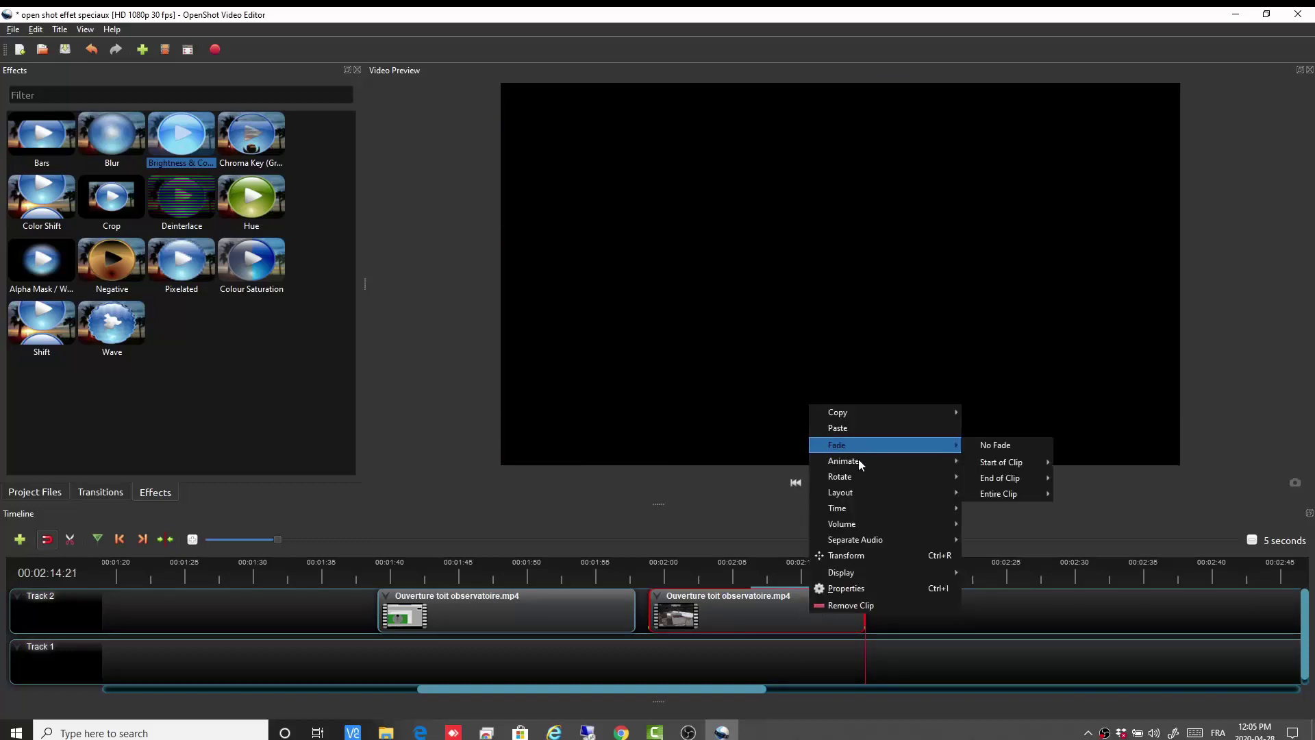
mouse_move(886, 460)
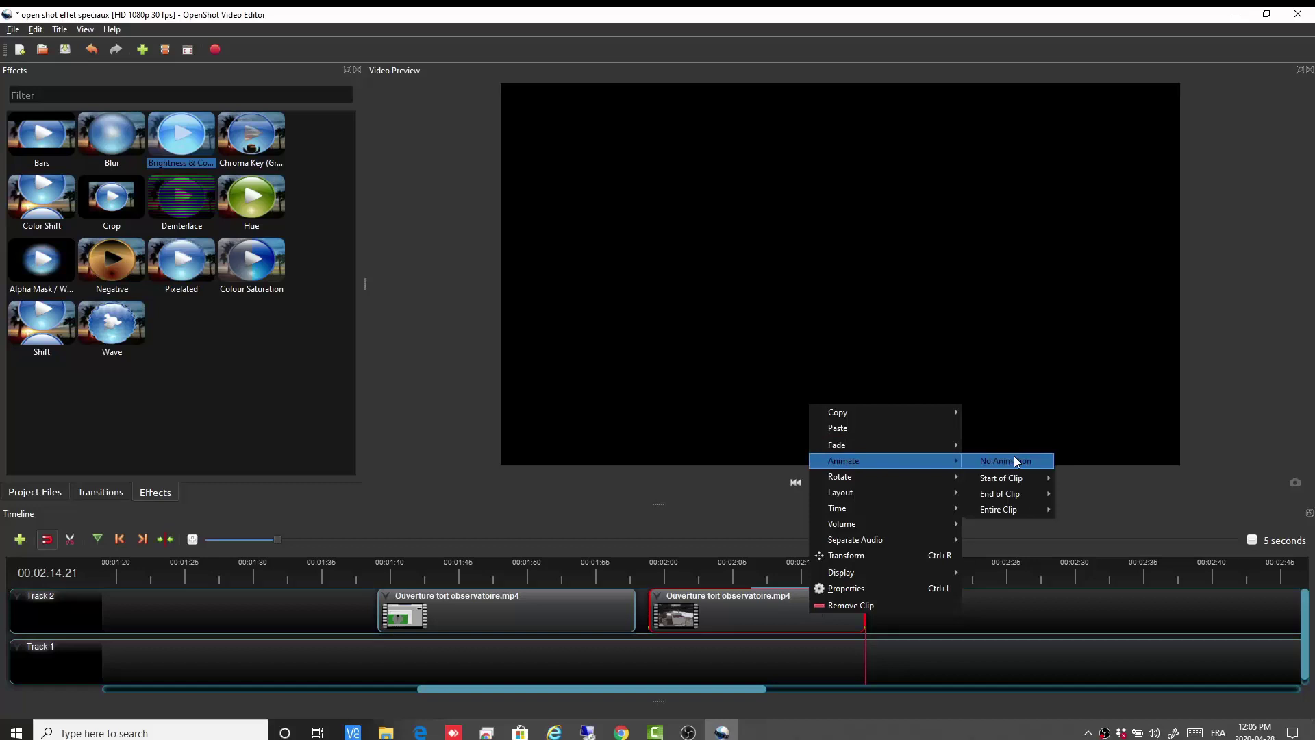
left_click(1014, 455)
right_click(821, 607)
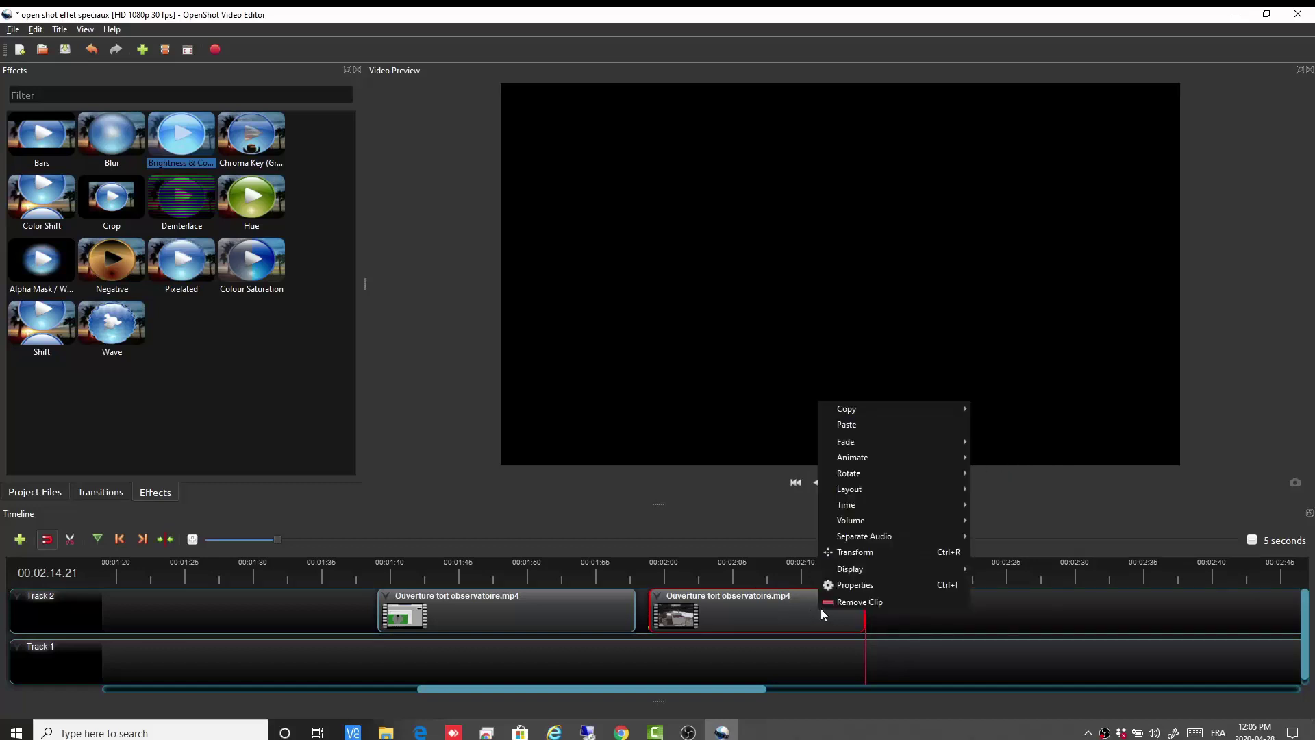
mouse_move(864, 476)
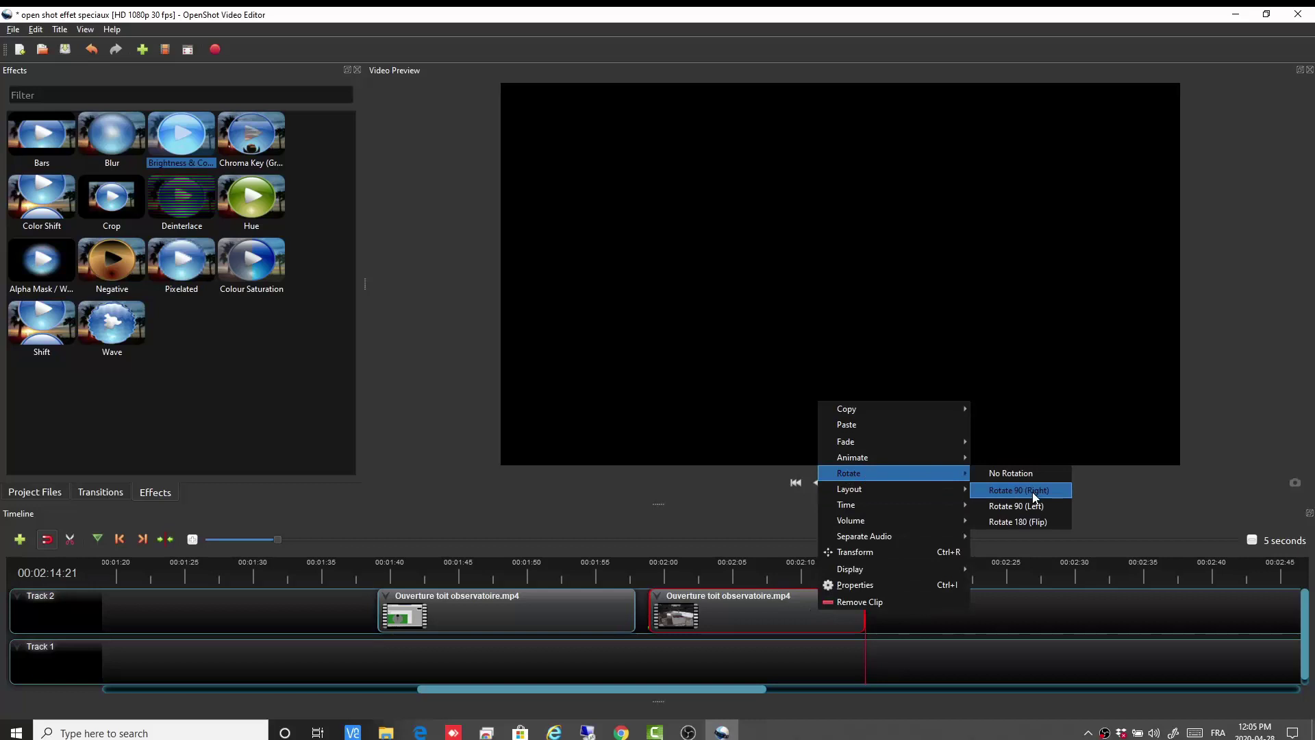
key("Escape")
key("Escape")
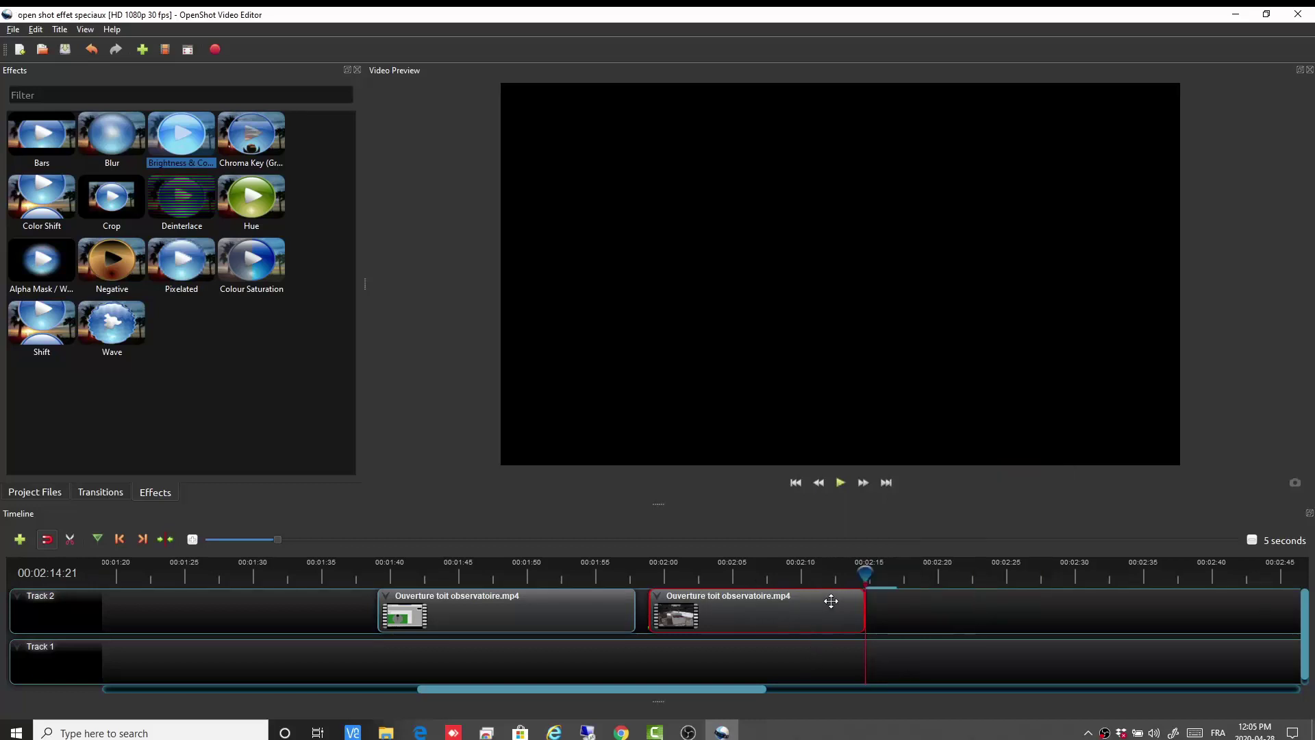
Place the playhead at about 2:06 in the second clip and apply Rotate 90 (Right) to the clip.
left_click_drag(867, 574, 752, 574)
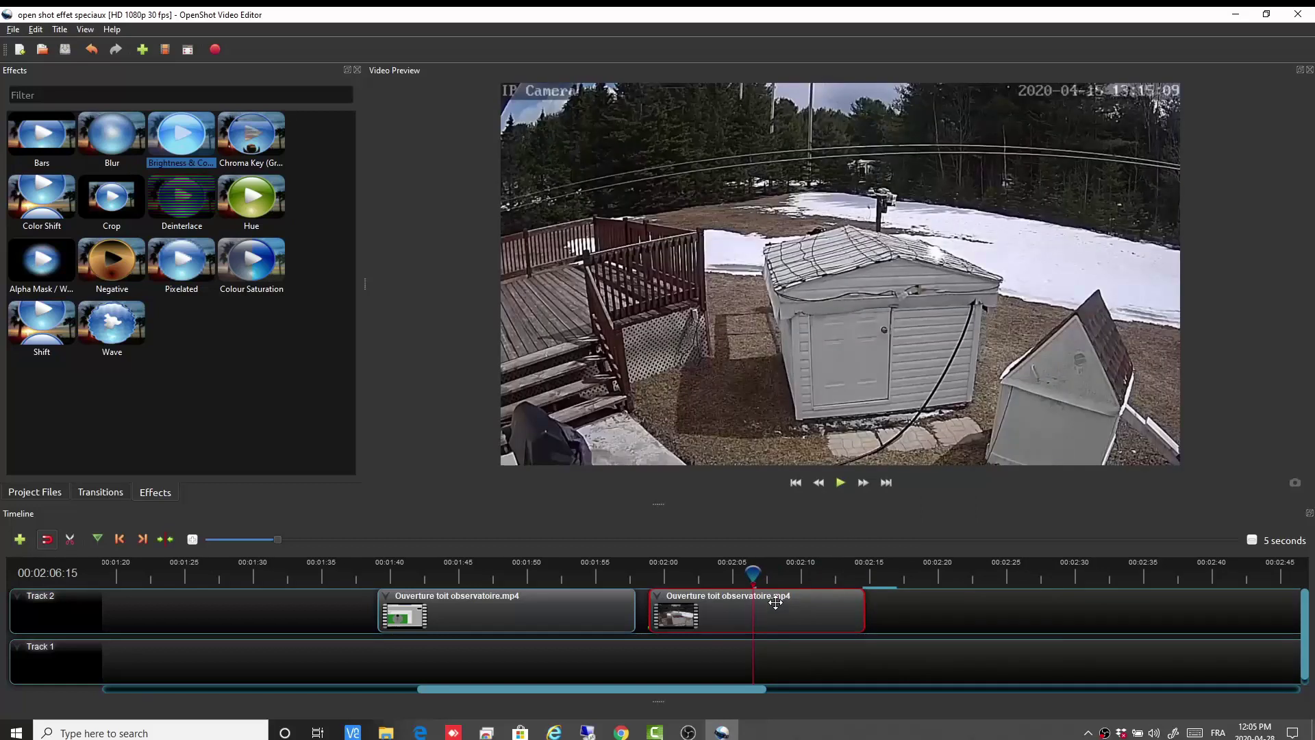
right_click(776, 602)
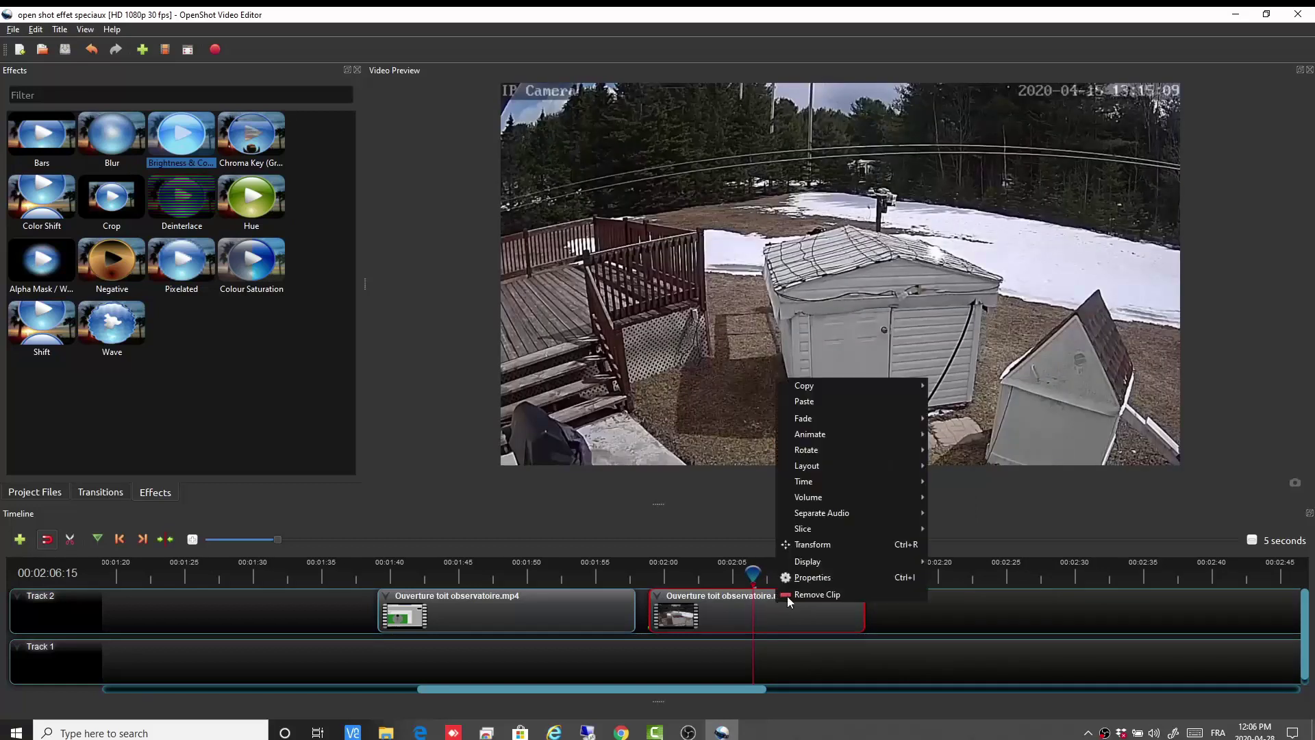
mouse_move(819, 452)
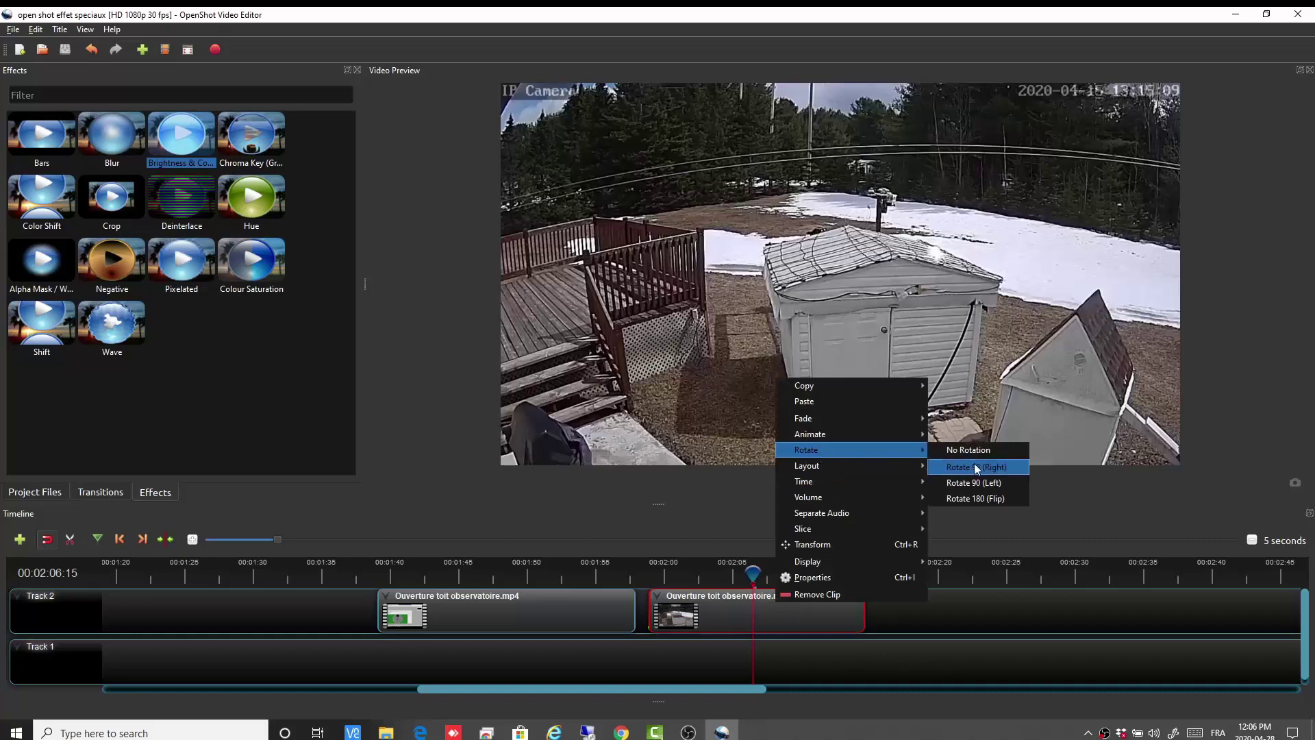
left_click(1010, 467)
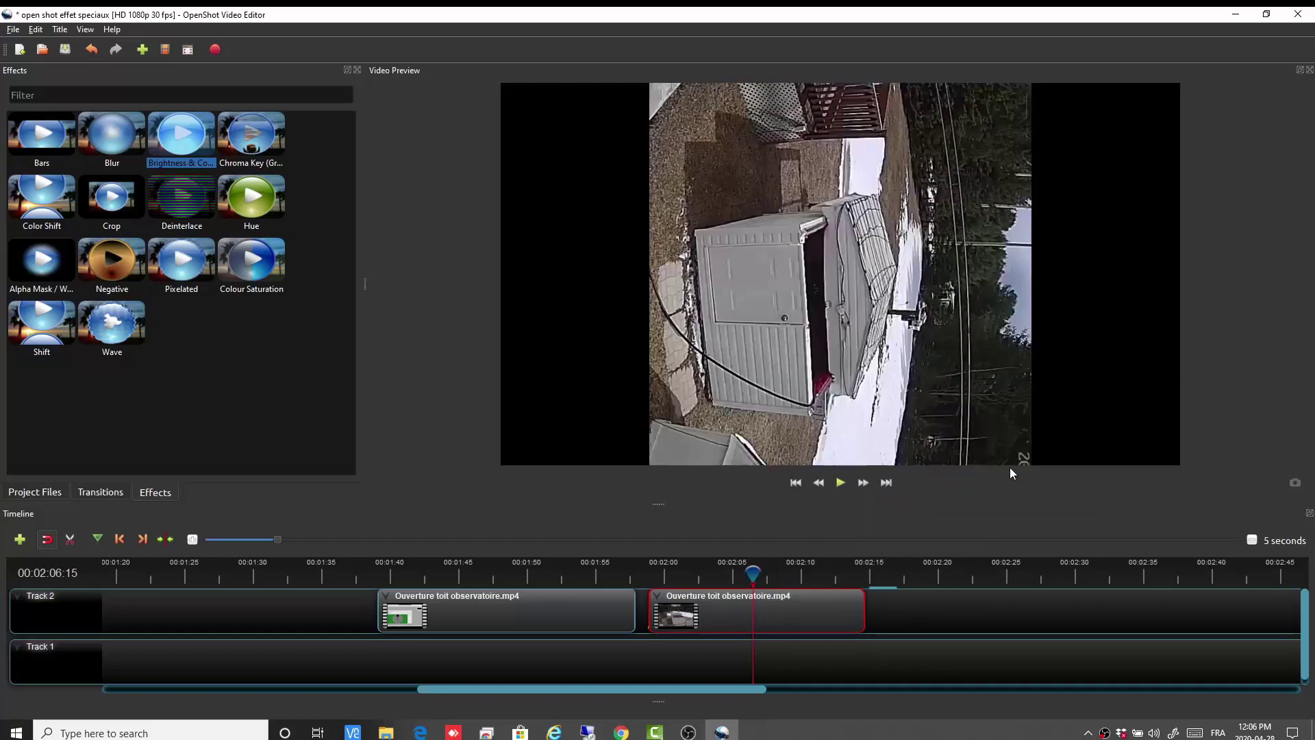
Apply Rotate 90 (Left) to the second clip, and replace it with Rotate 180 (Flip).
right_click(836, 609)
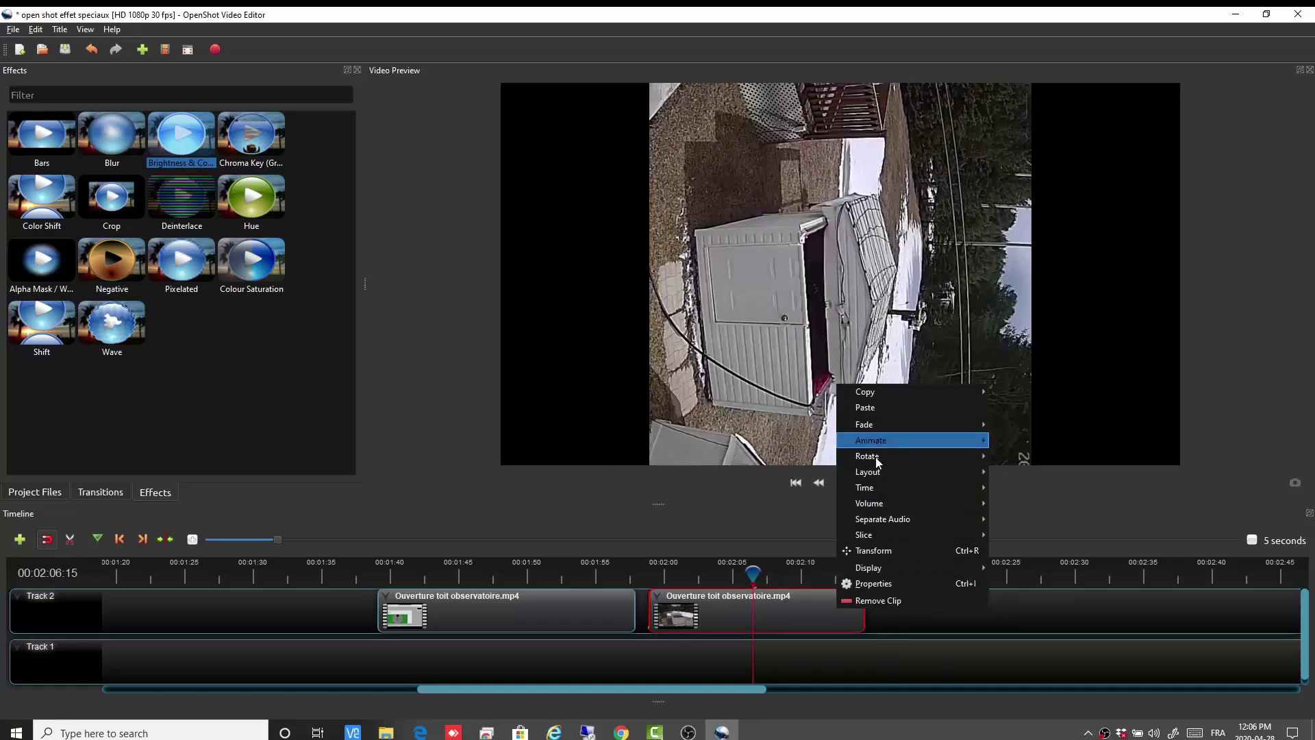
mouse_move(895, 457)
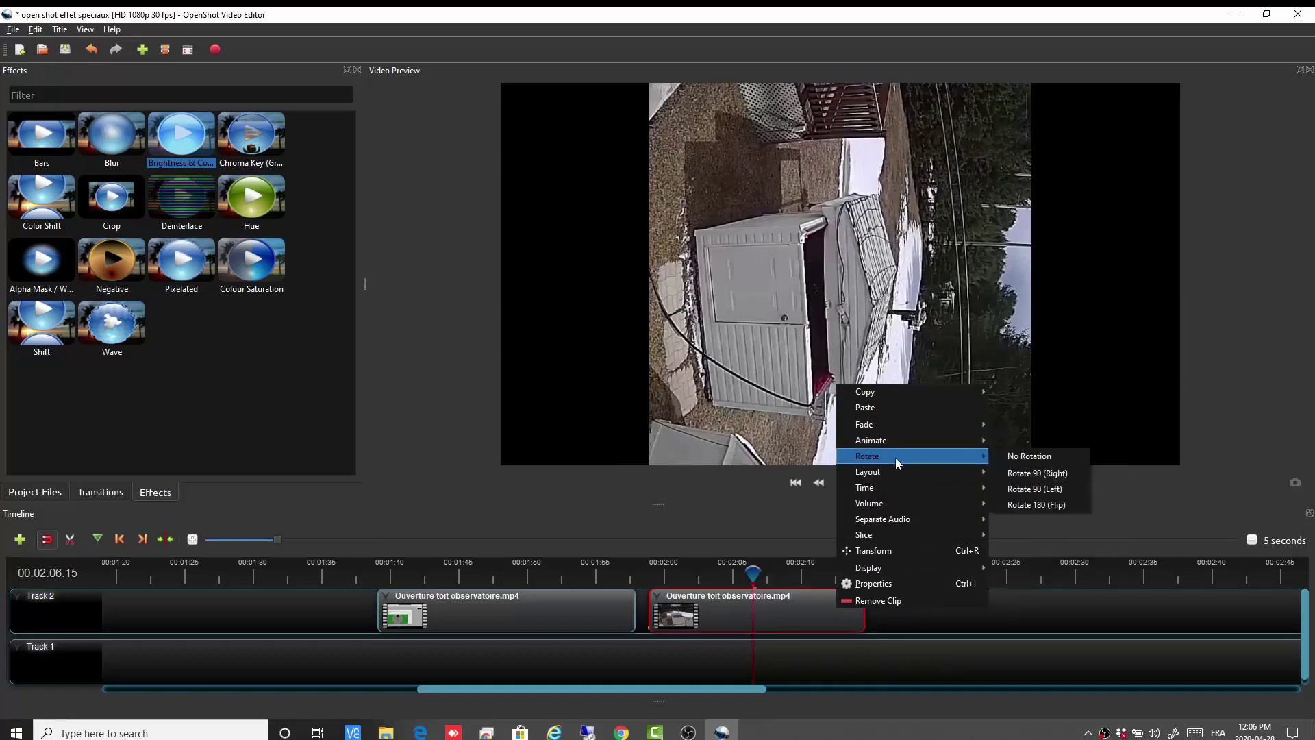
left_click(1022, 490)
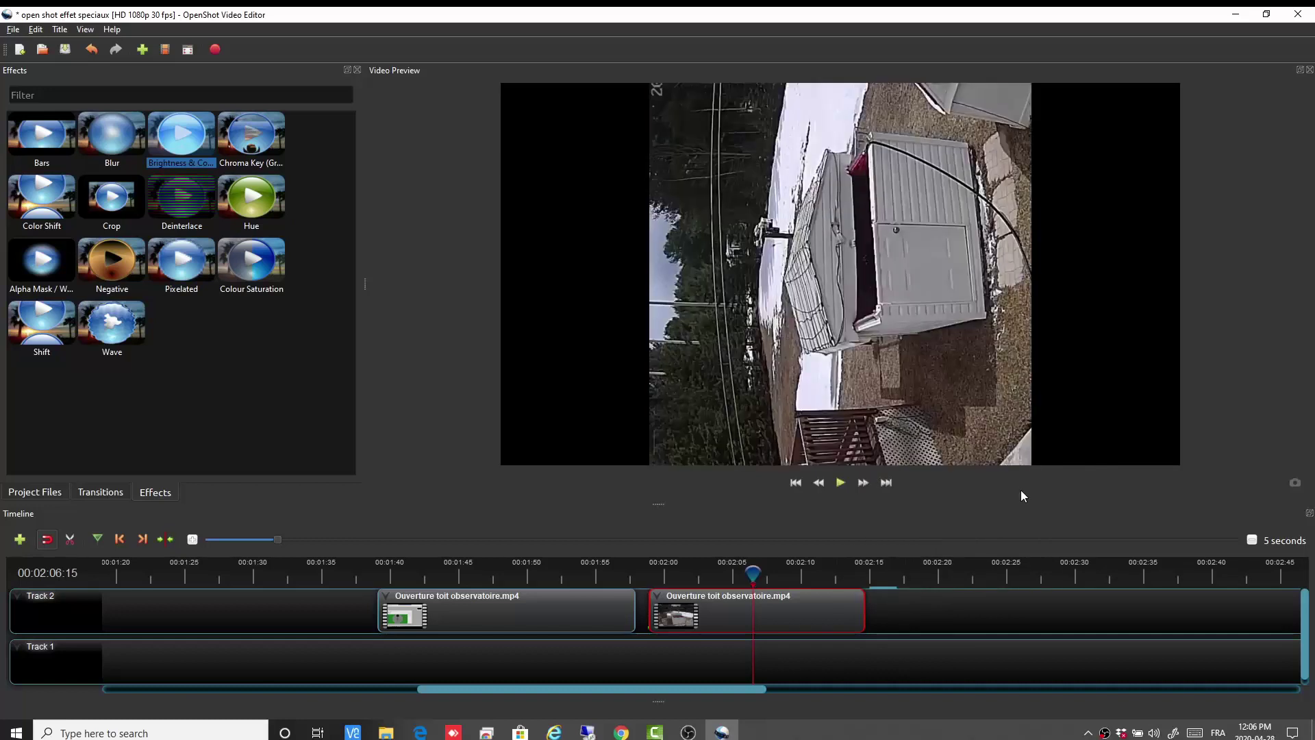
right_click(800, 610)
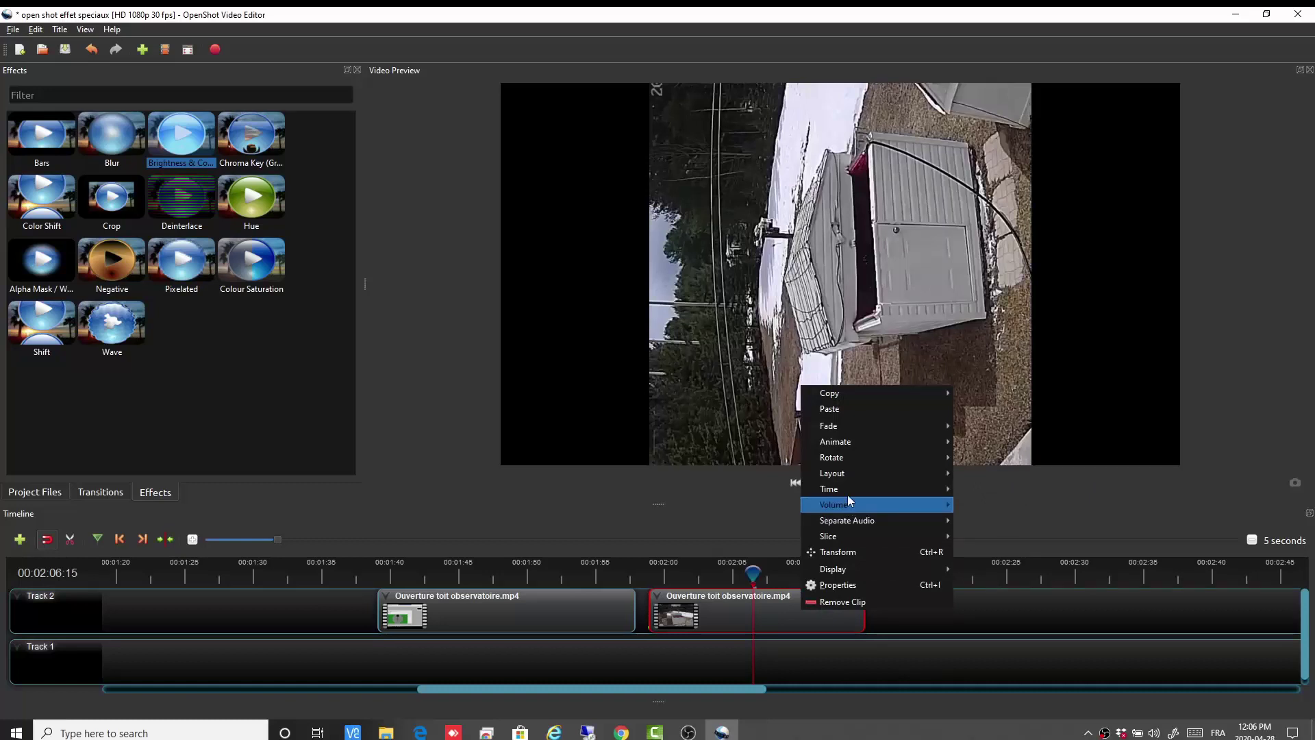
mouse_move(851, 457)
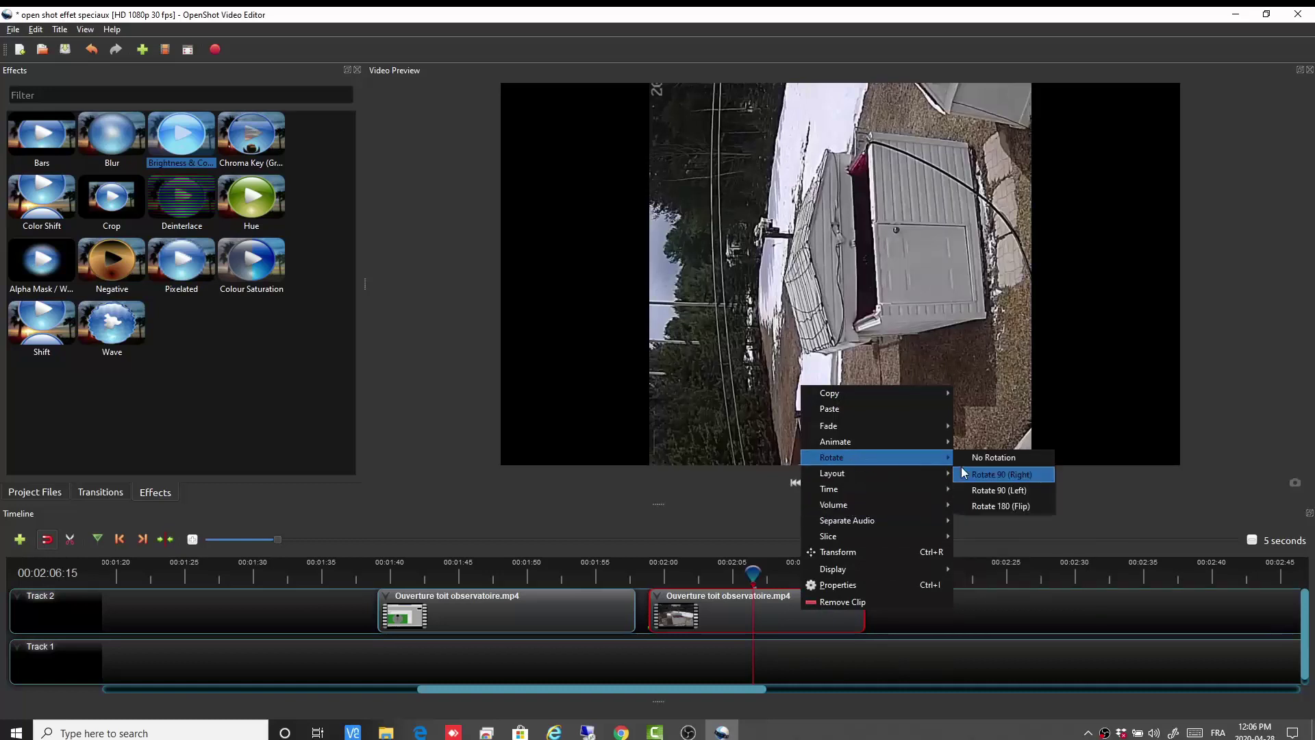
left_click(1004, 505)
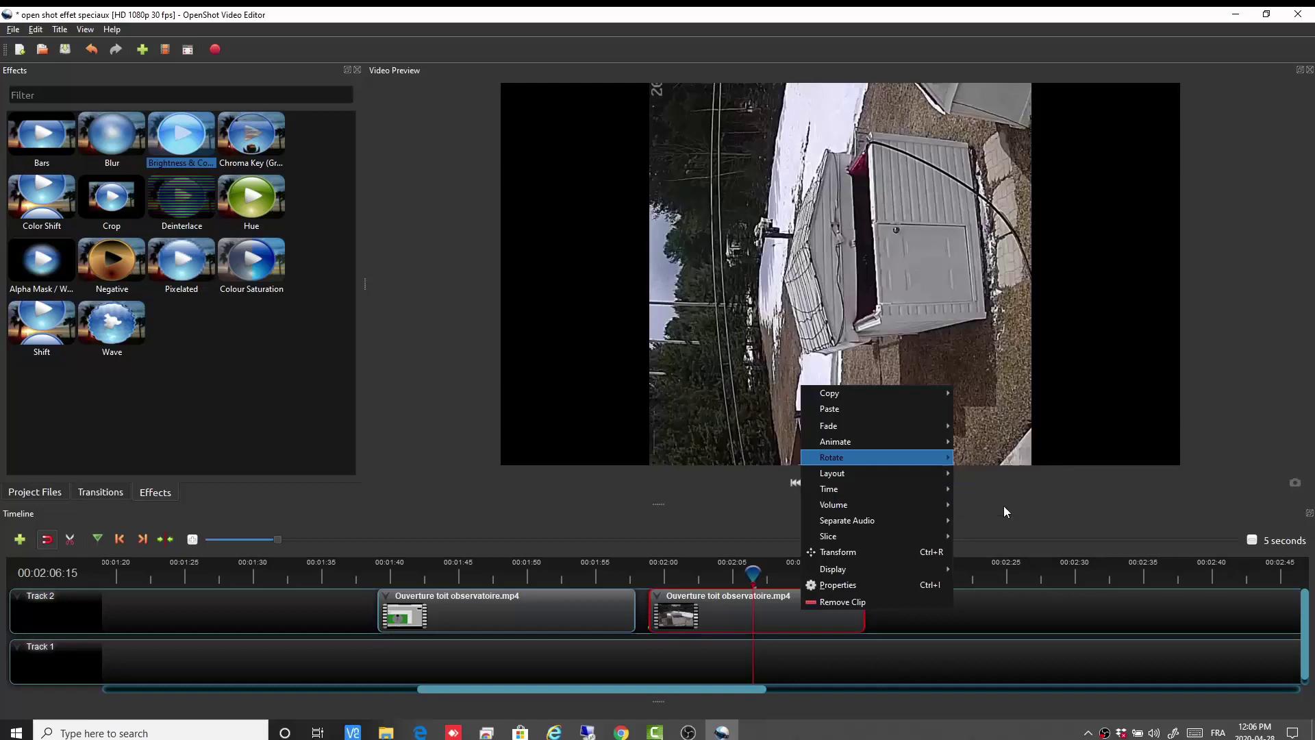
Reset the second clip's orientation with No Rotation.
right_click(811, 425)
mouse_move(827, 462)
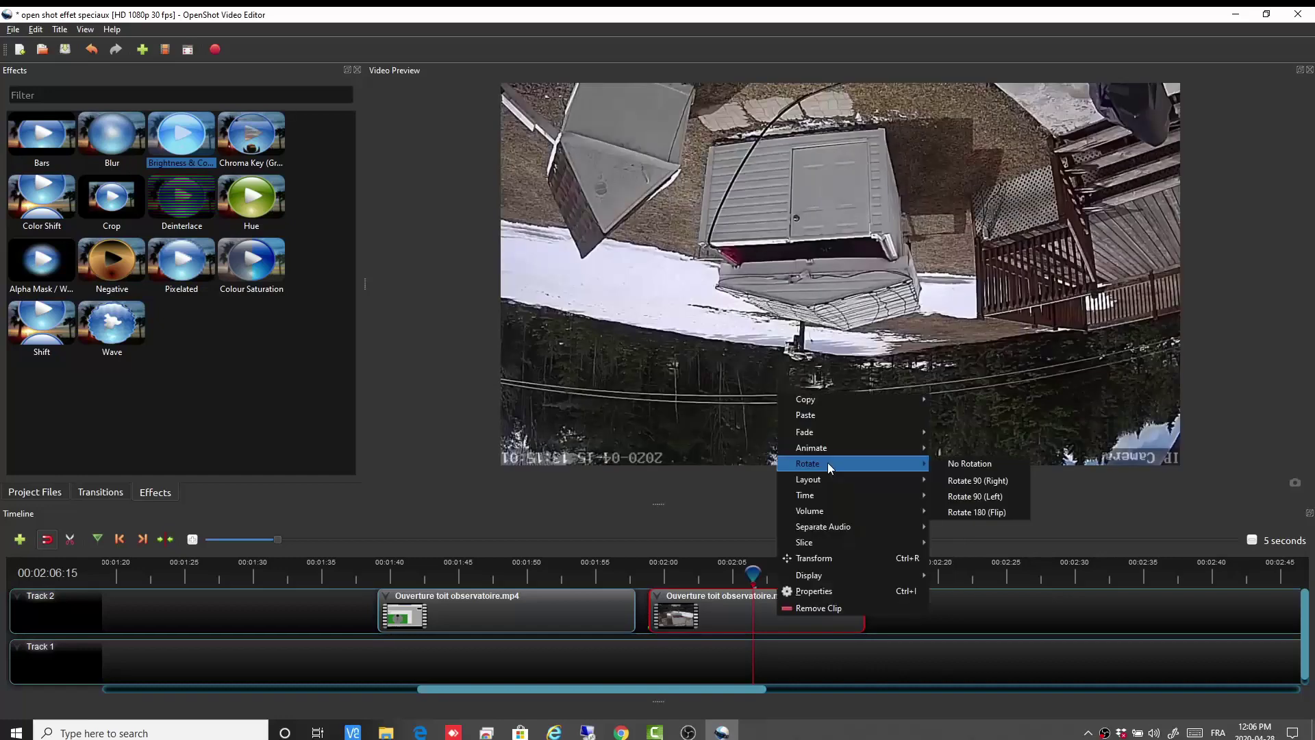
left_click(993, 470)
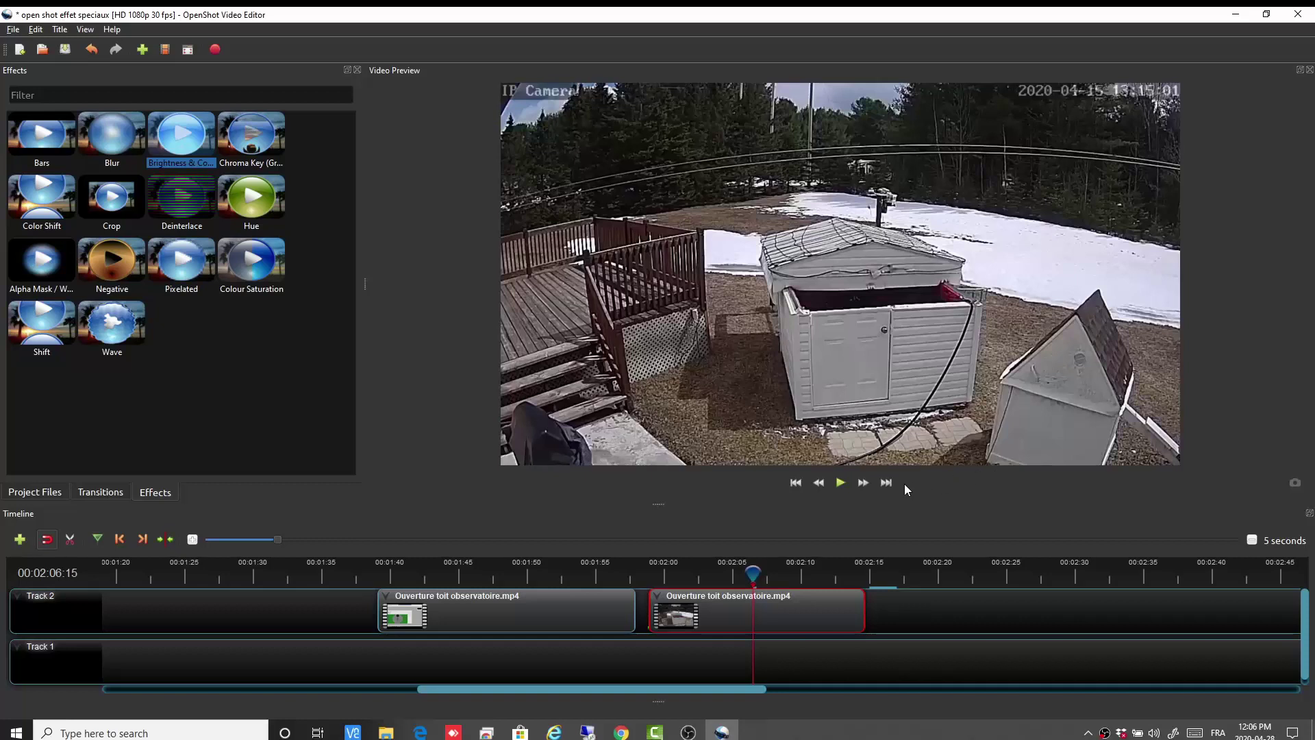
Set the second clip's layout to 1/4 Size - Top Left, and change it to 1/4 Size - Bottom Right.
right_click(790, 616)
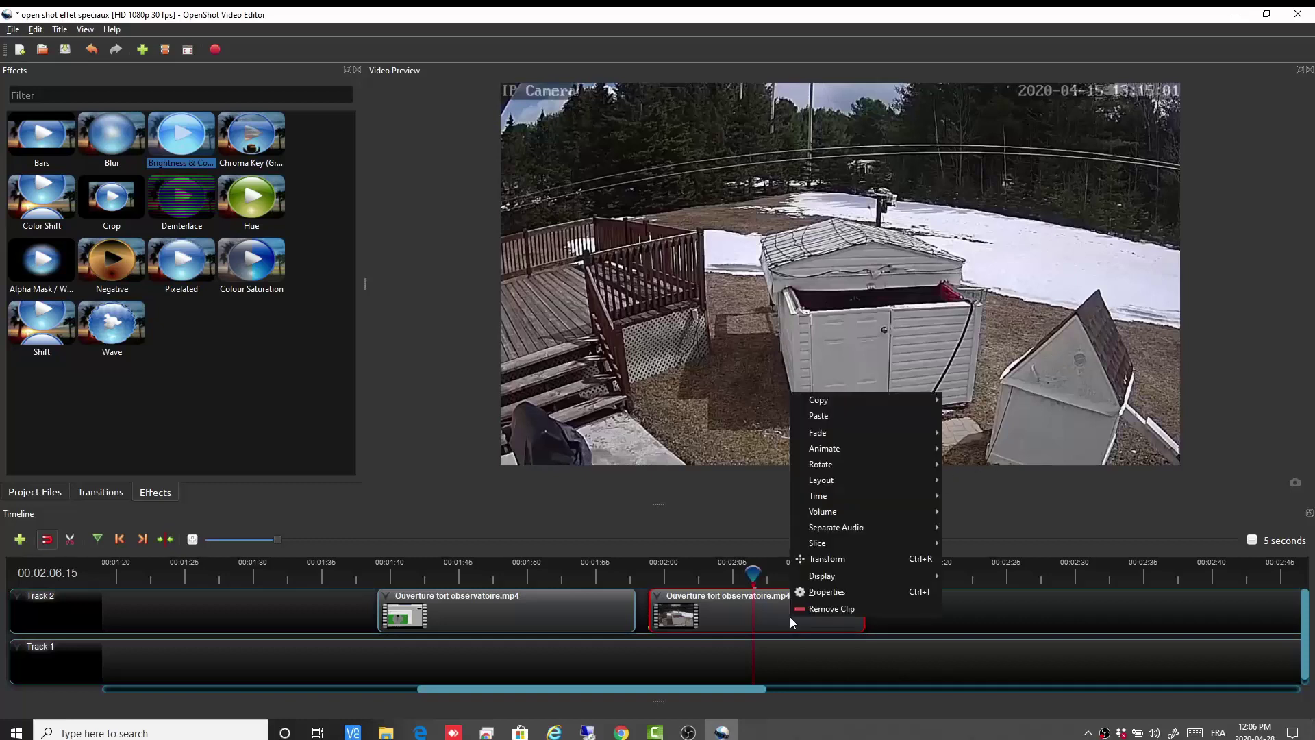
mouse_move(837, 487)
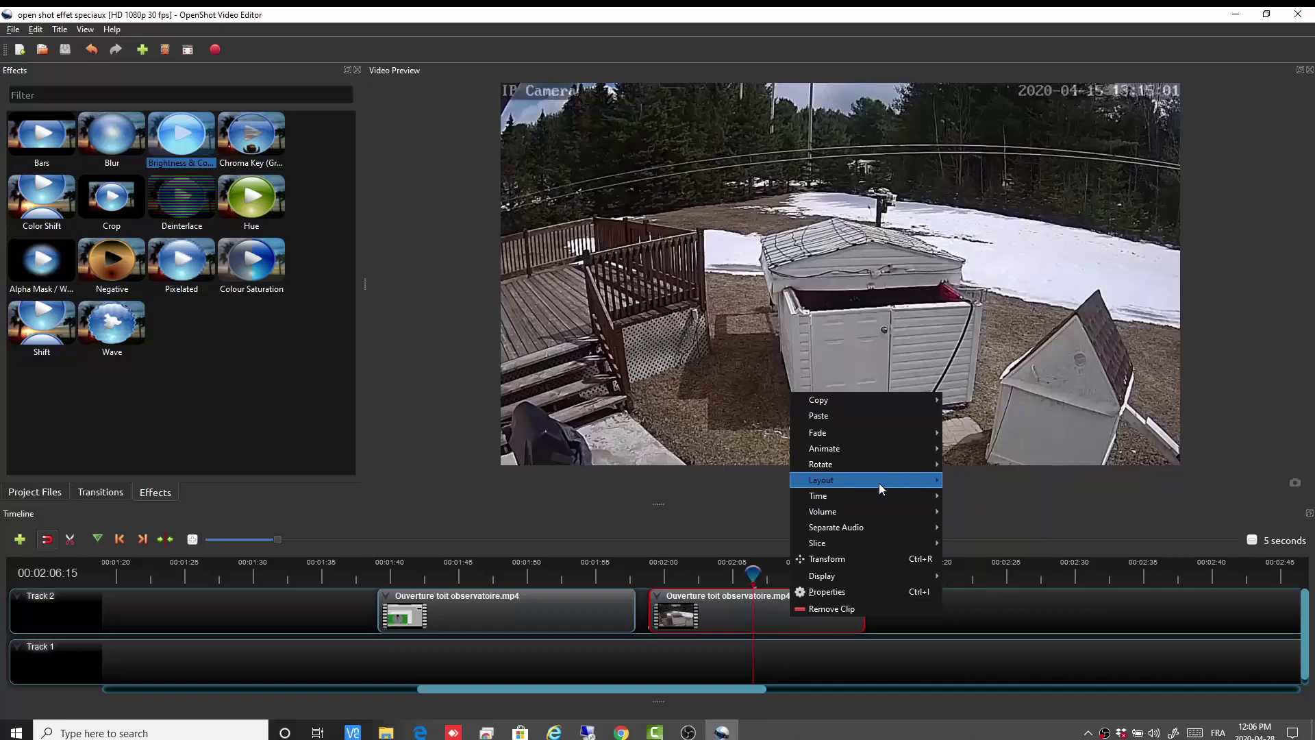
mouse_move(885, 476)
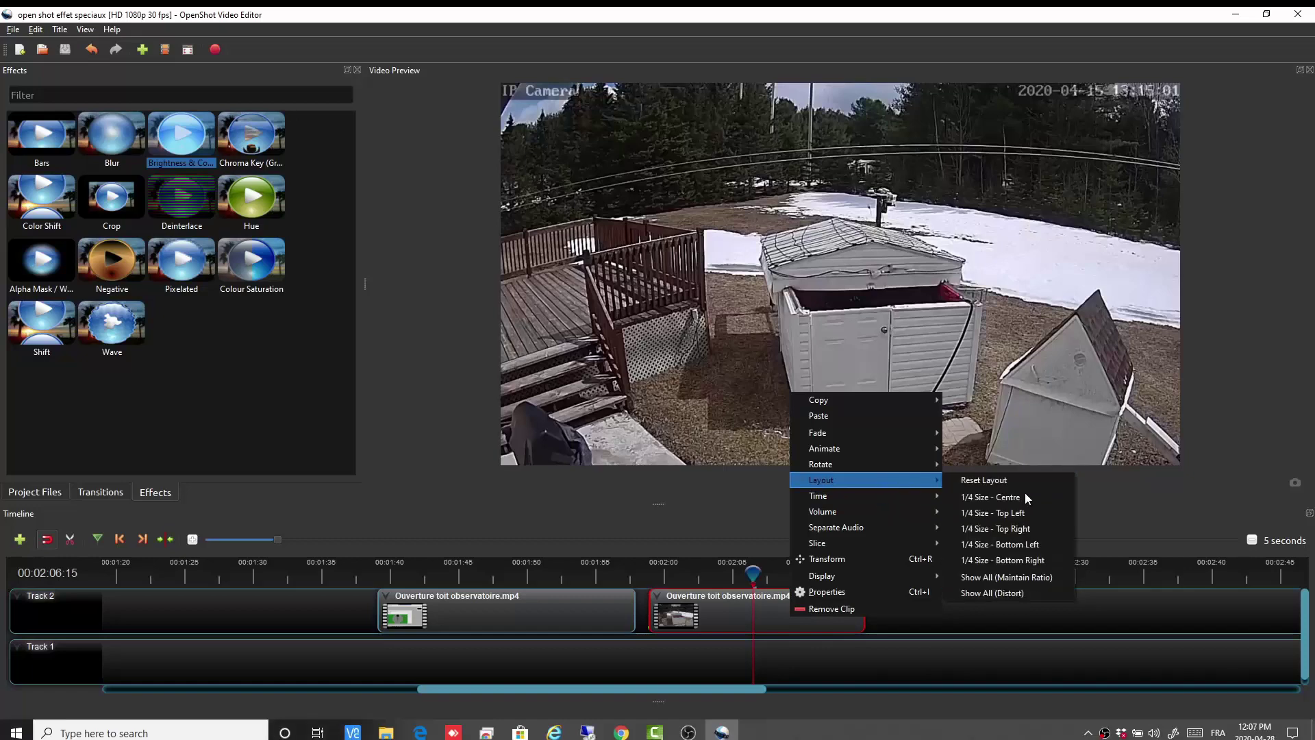
left_click(1008, 511)
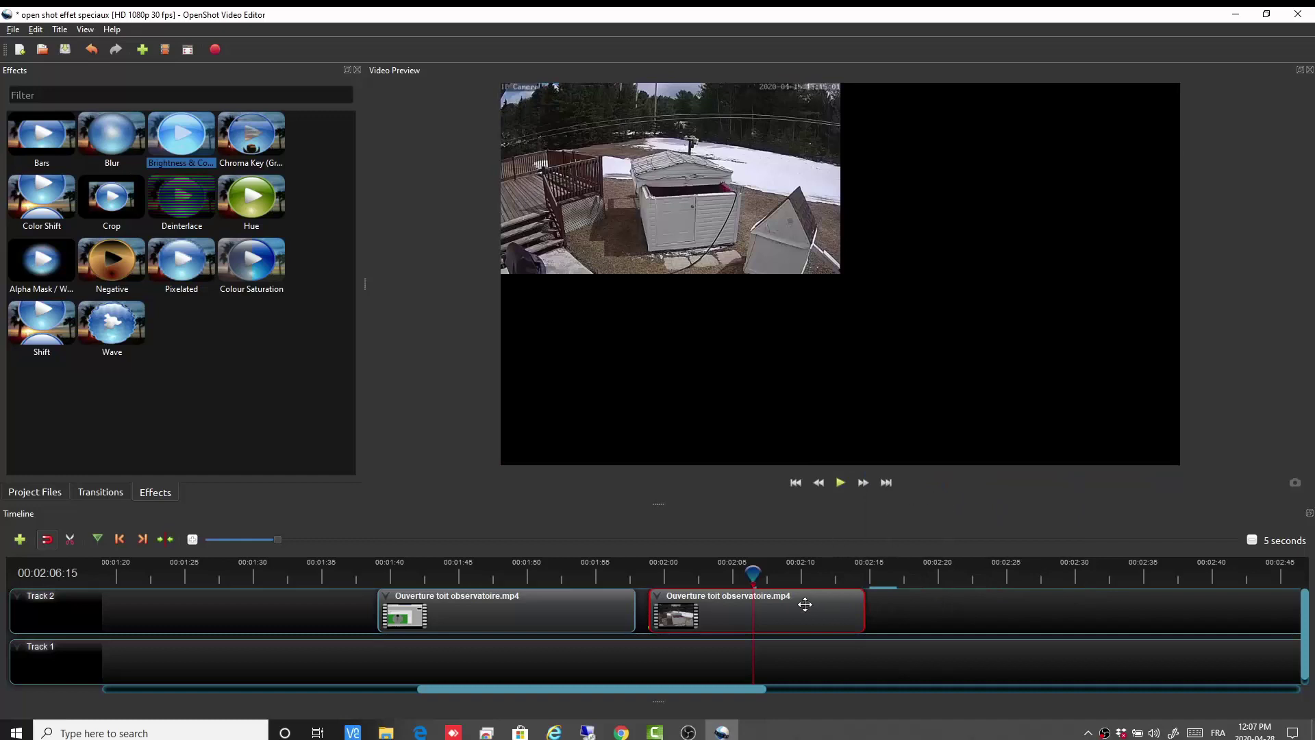
right_click(797, 607)
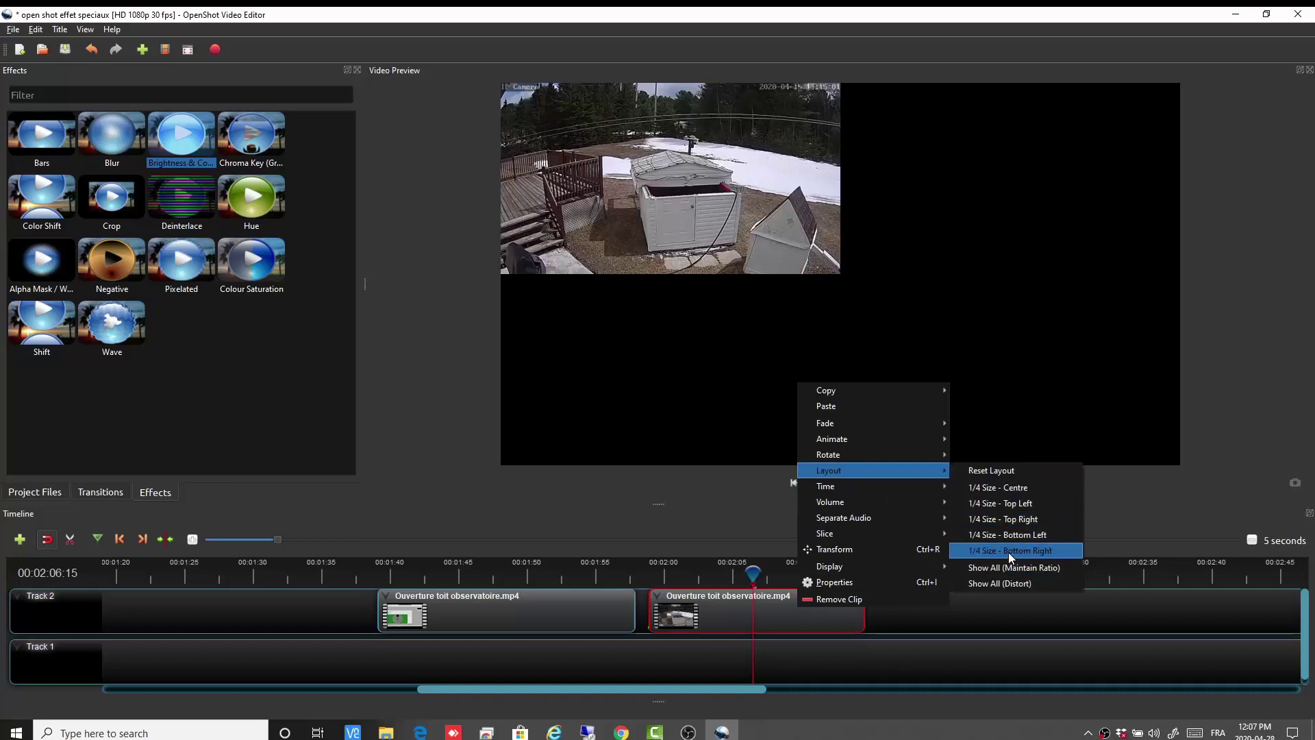
left_click(1008, 552)
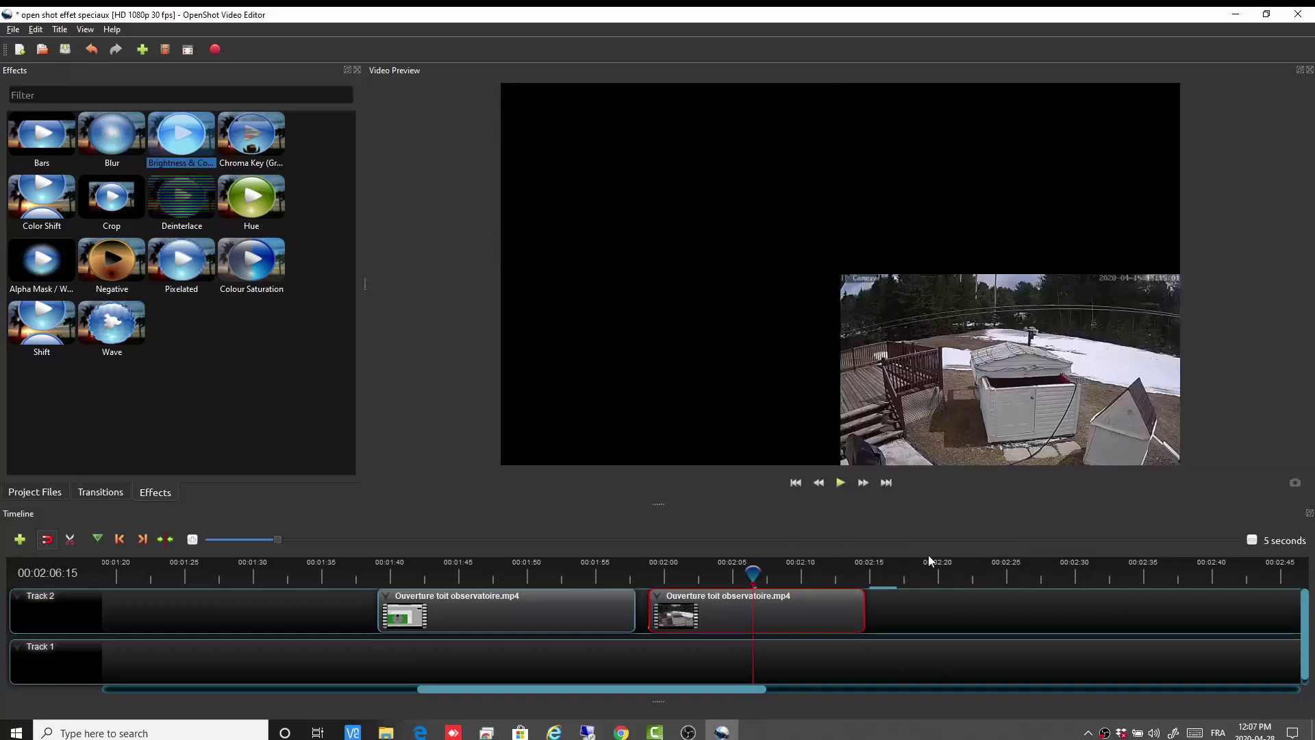
Reset the layout of the second clip on Track 2.
right_click(767, 607)
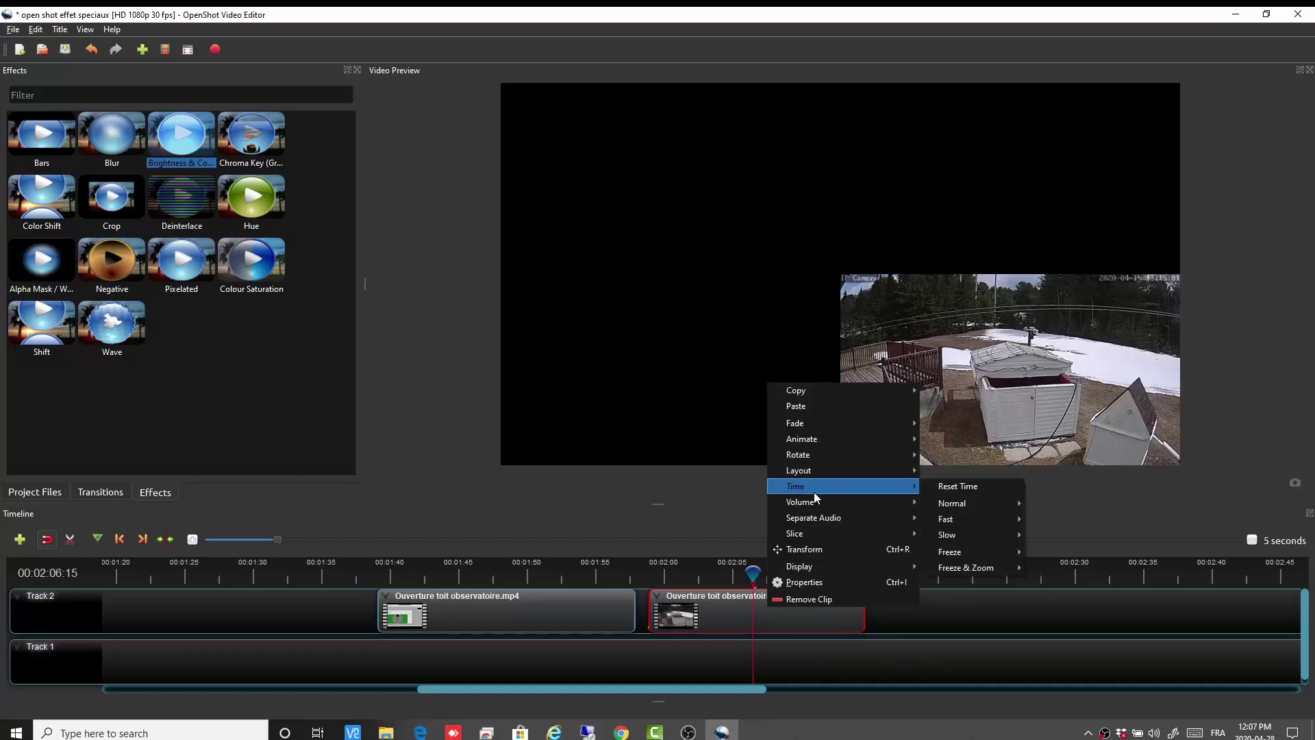
mouse_move(816, 473)
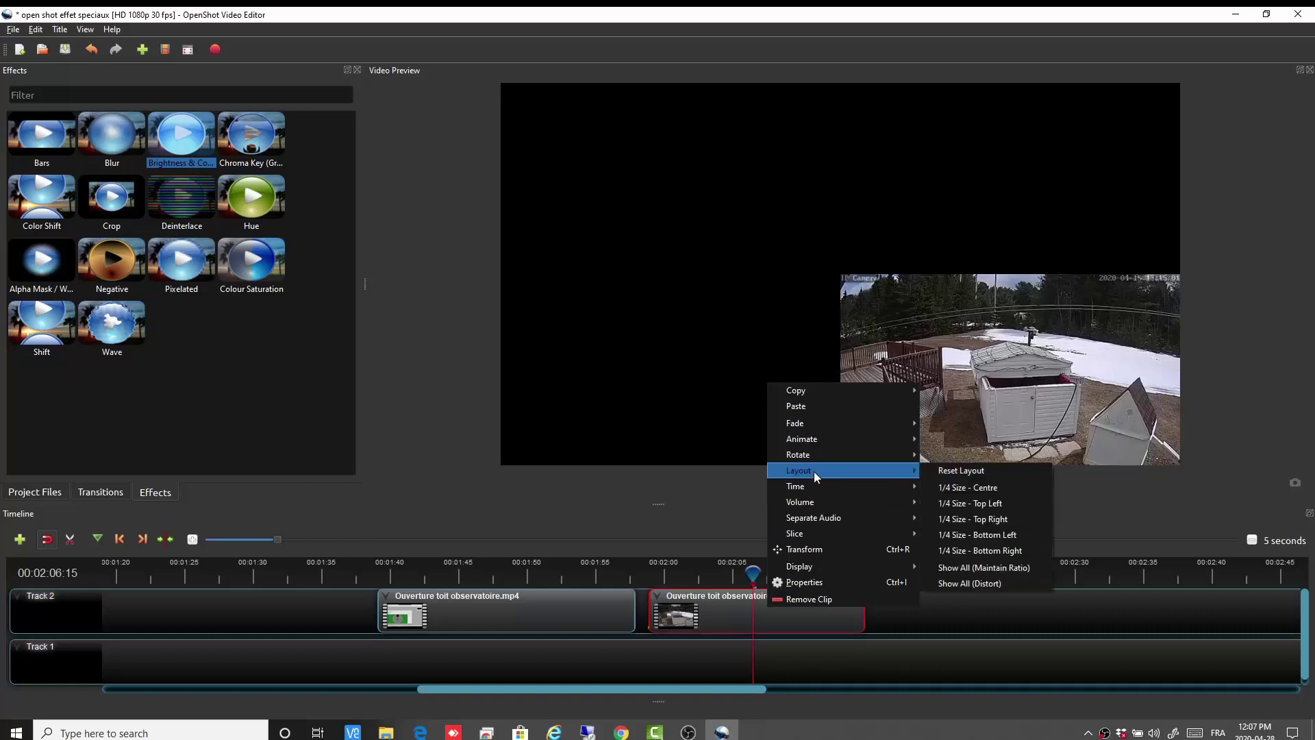
left_click(938, 475)
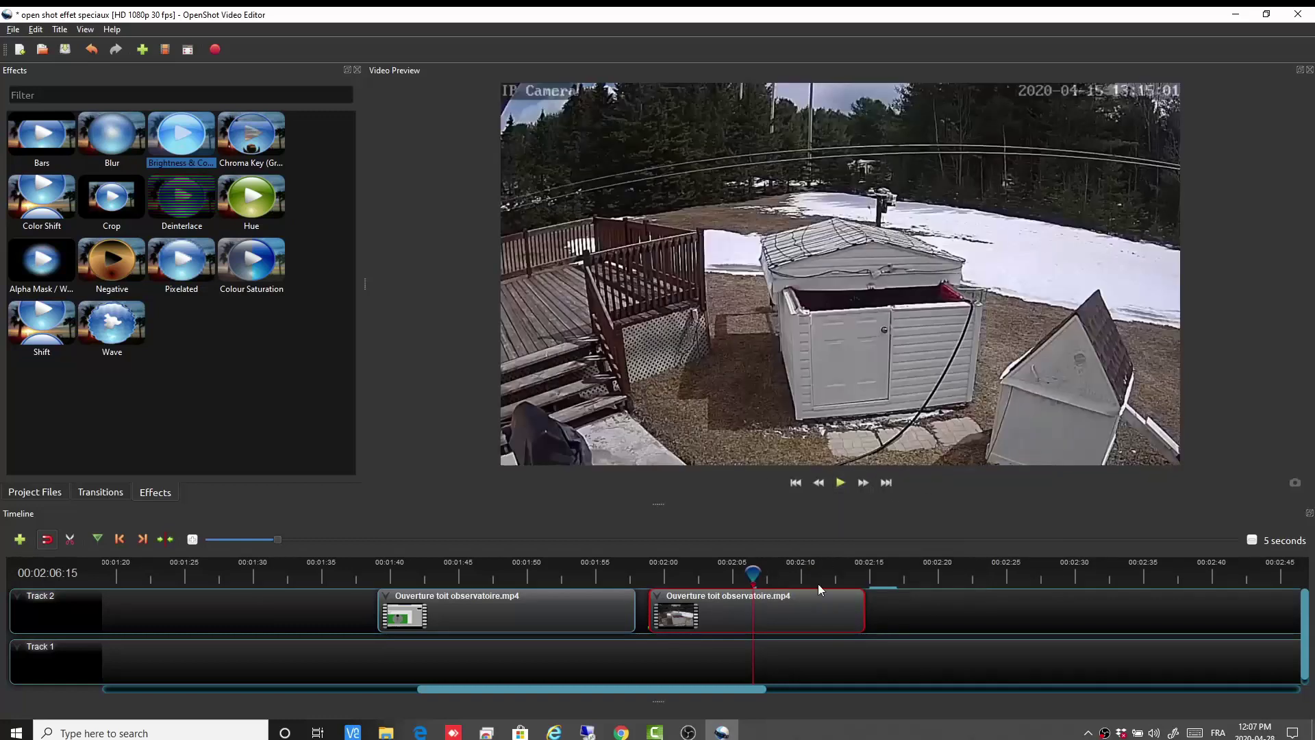
Speed up the second clip by applying the Fast Forward 4X time option.
right_click(792, 610)
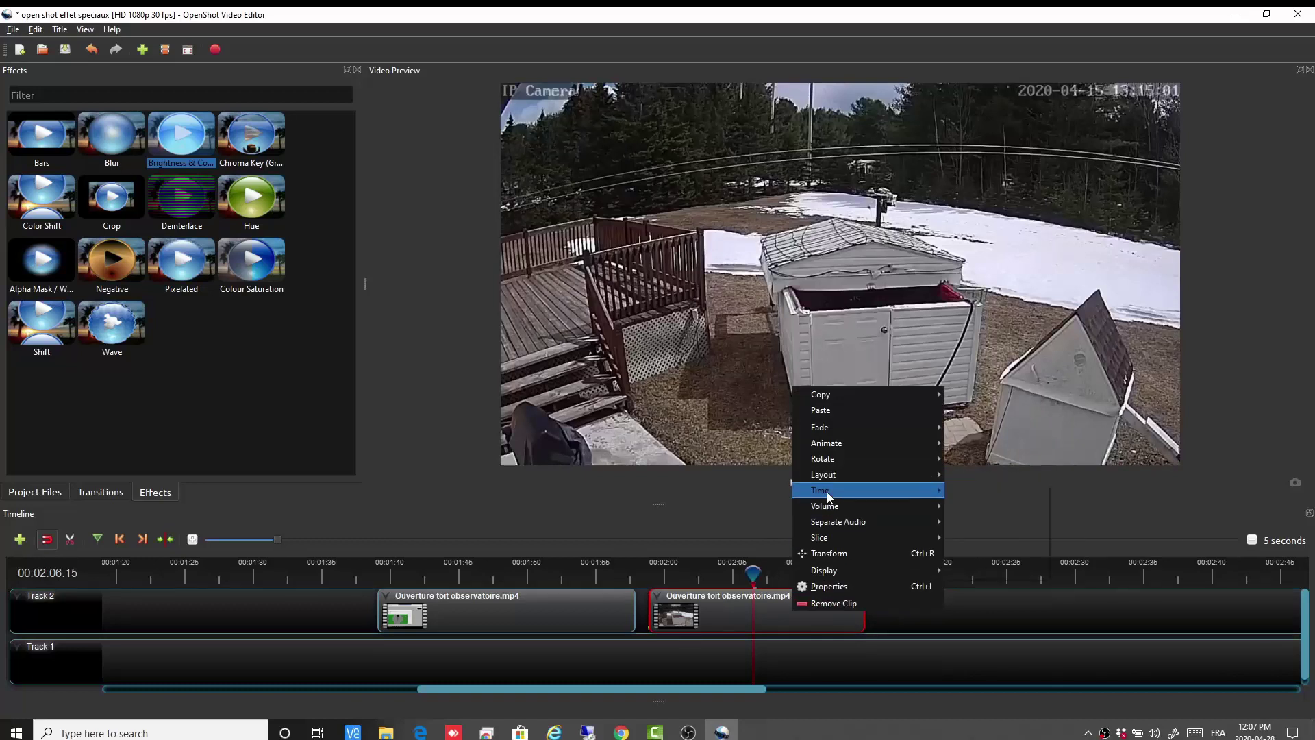
mouse_move(853, 490)
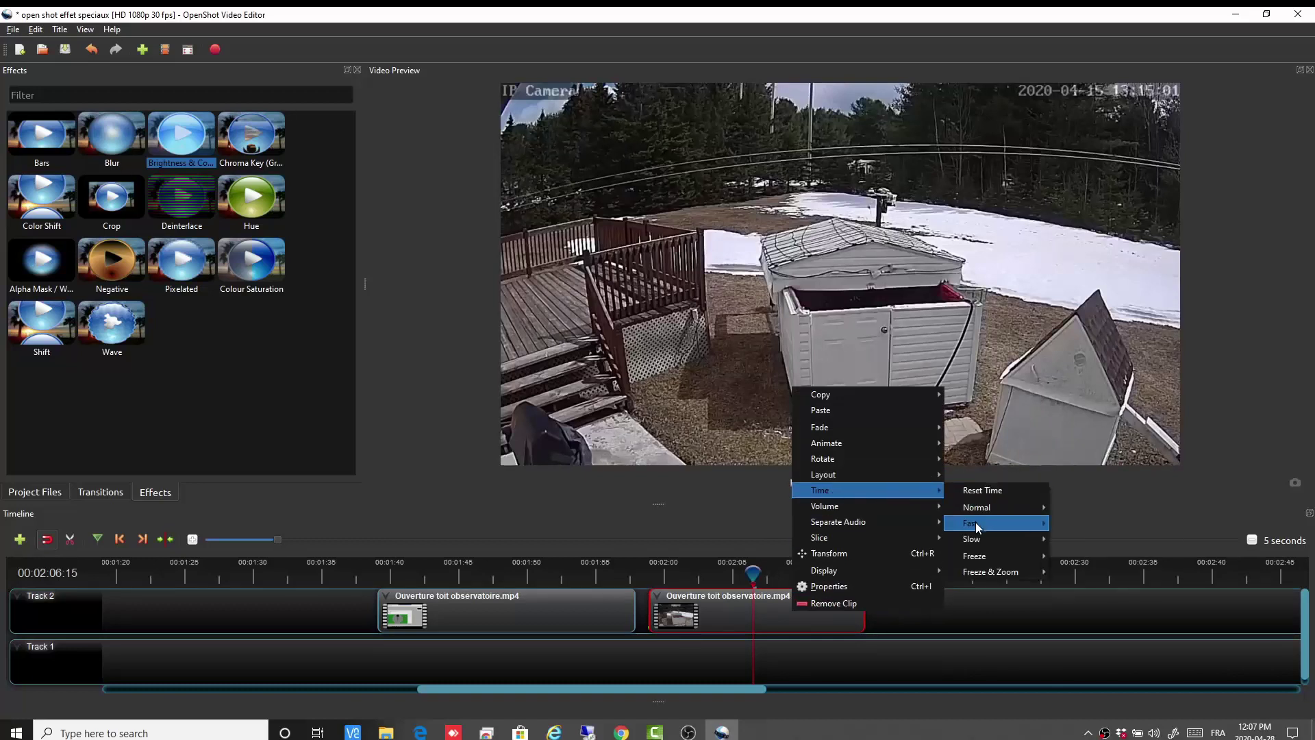
mouse_move(976, 523)
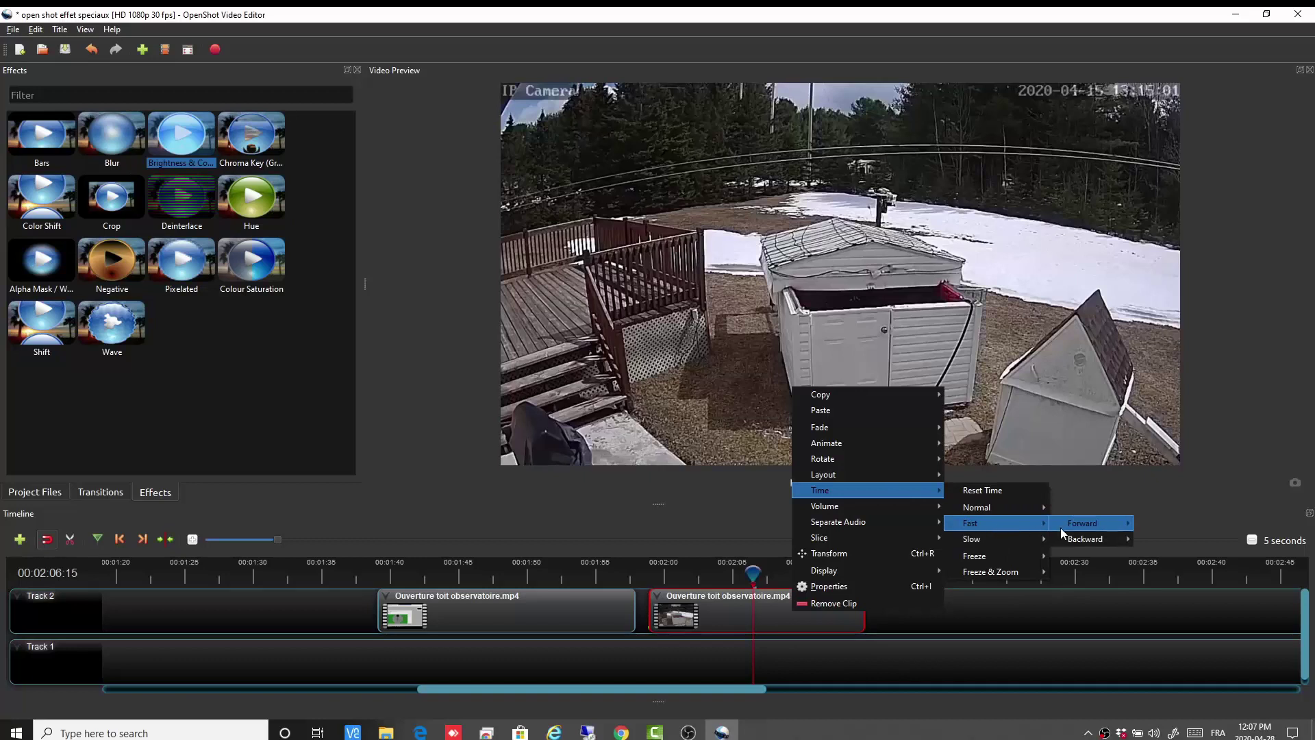
mouse_move(1070, 533)
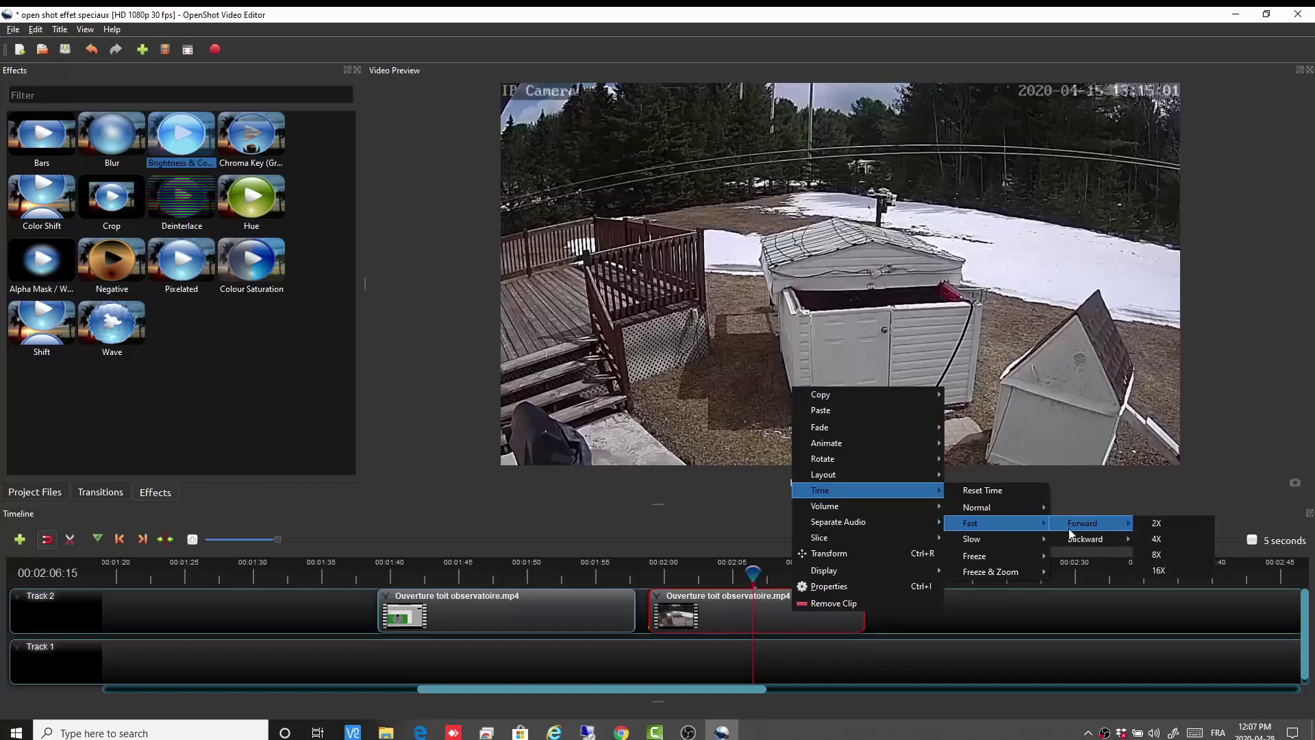
left_click(1157, 541)
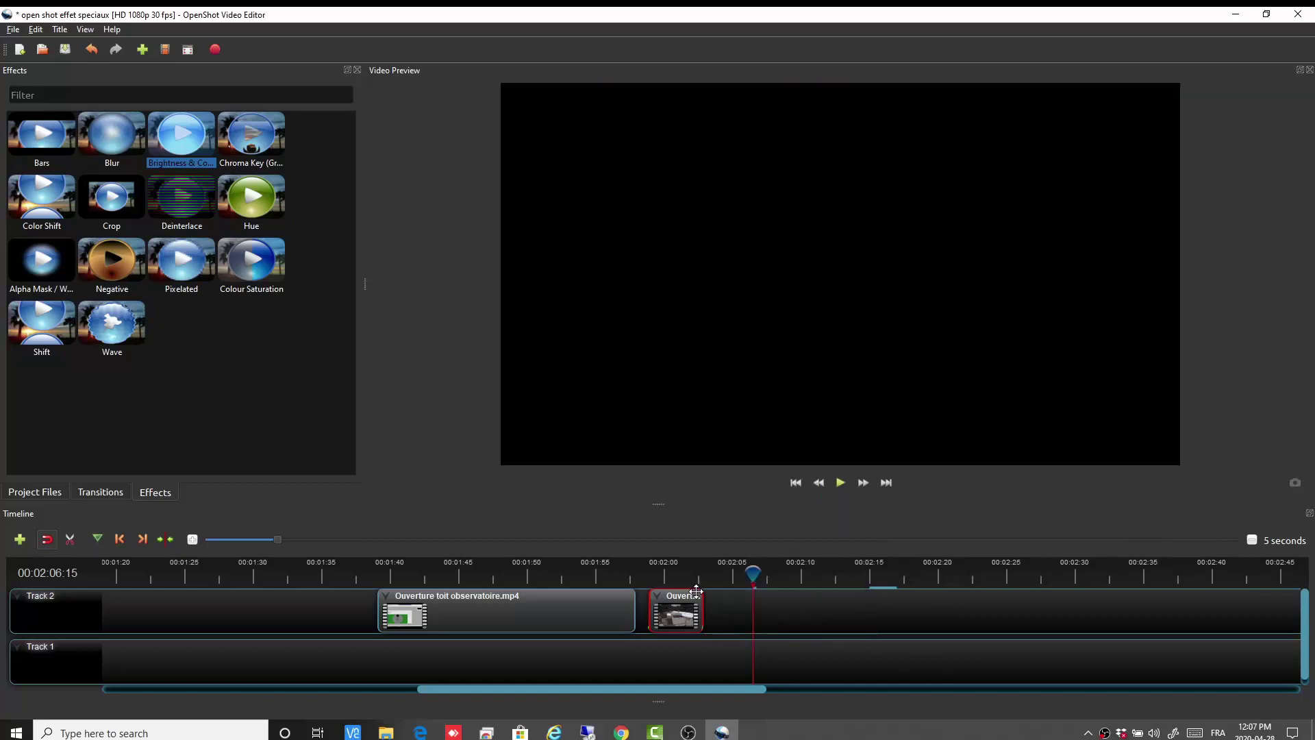
Preview the sped-up second clip from about 1:58 to its end and save the project.
left_click_drag(751, 568, 643, 568)
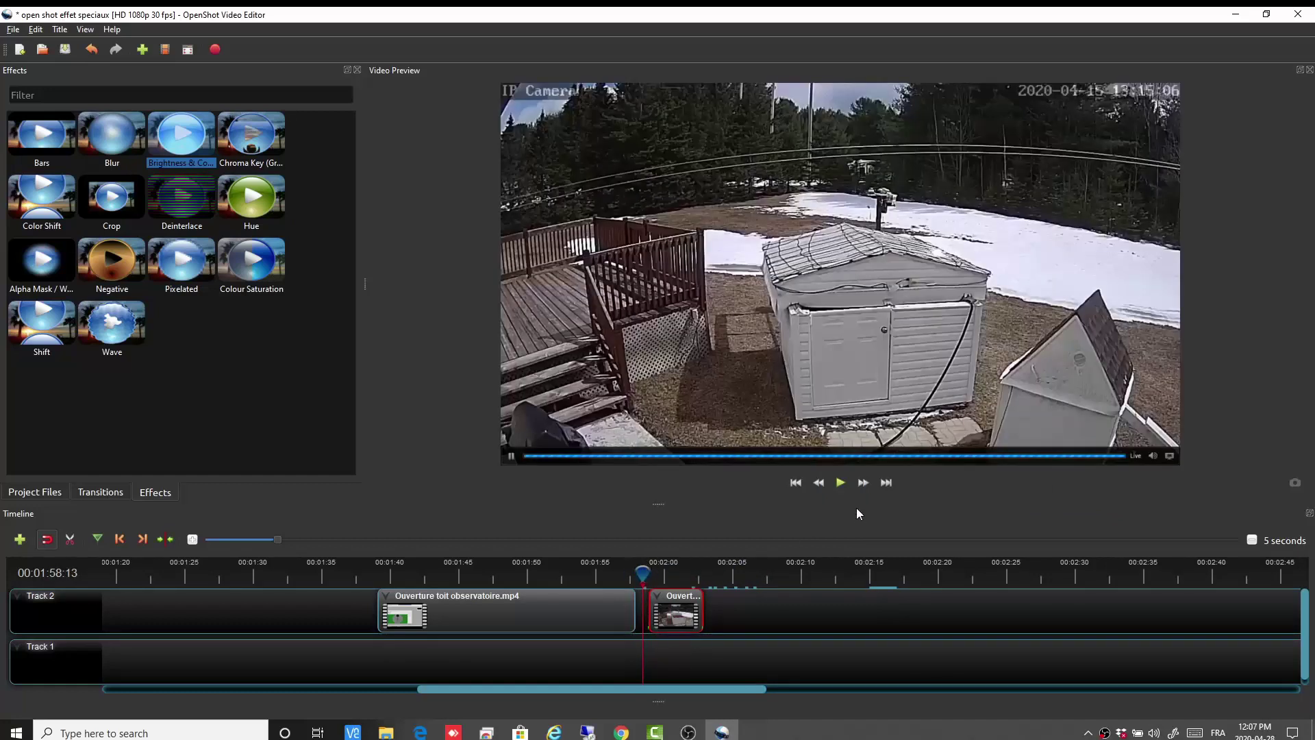
left_click(841, 484)
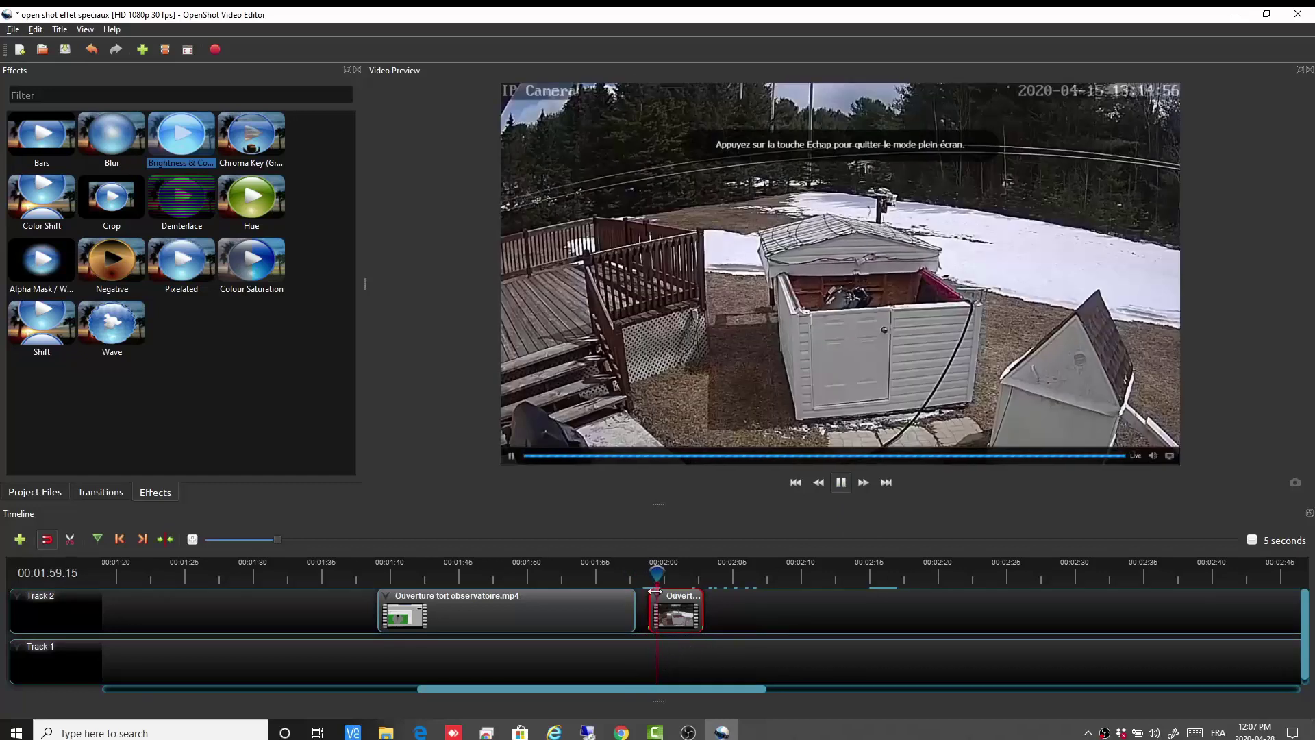
key("ctrl+s")
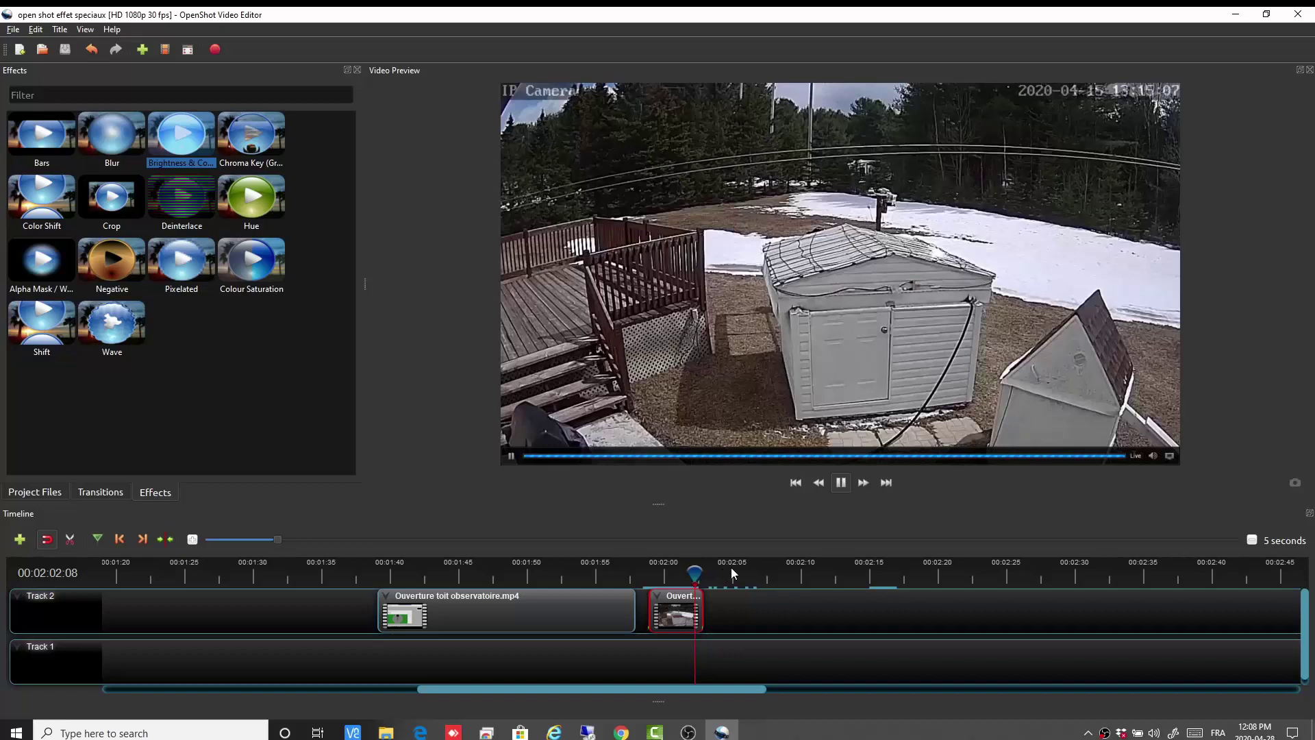
key("space")
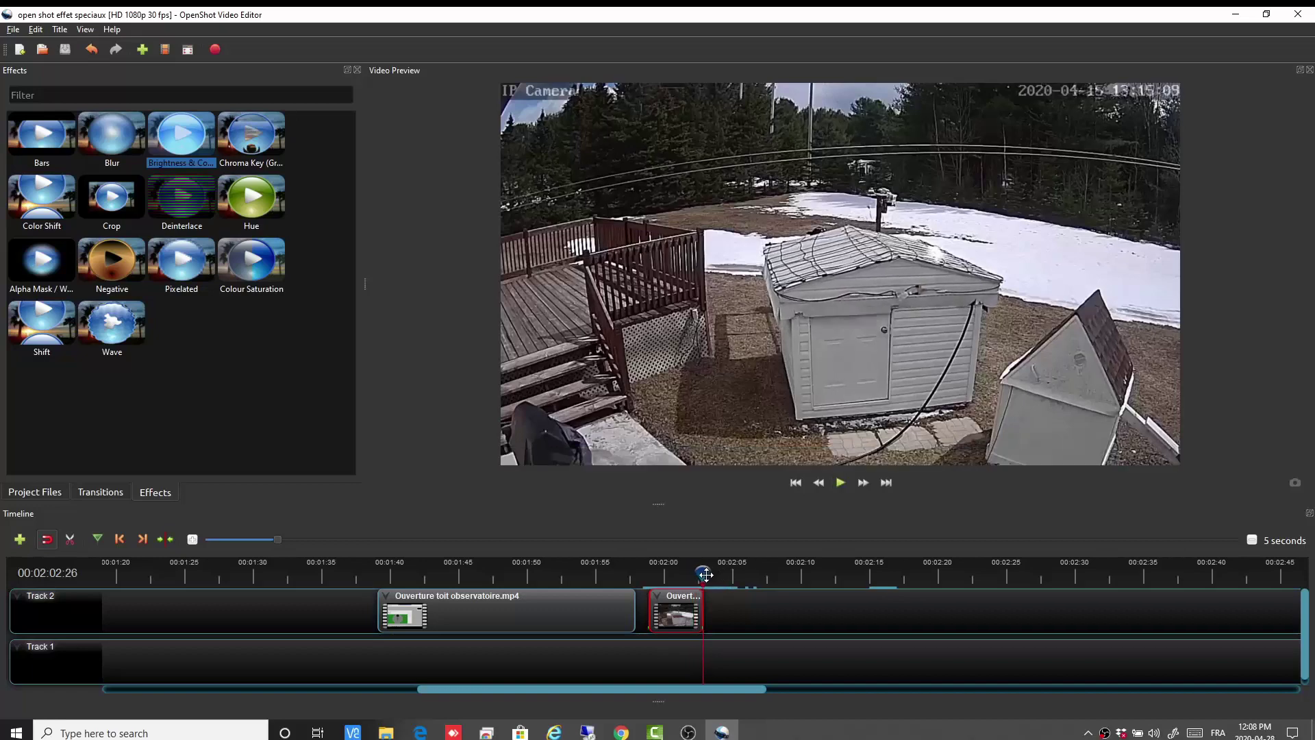
Replay the sped-up clip from its start, and bring the playhead back to about 2:01.
left_click_drag(705, 574, 646, 573)
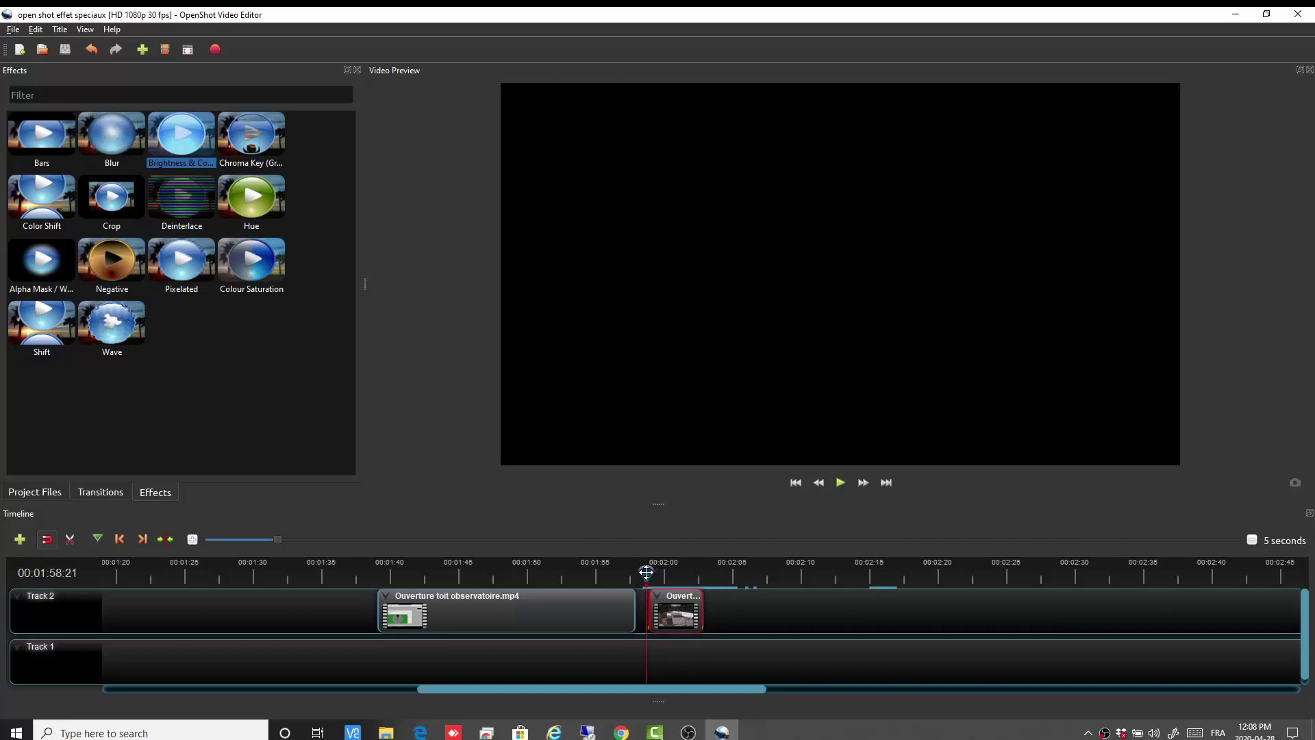
left_click(838, 482)
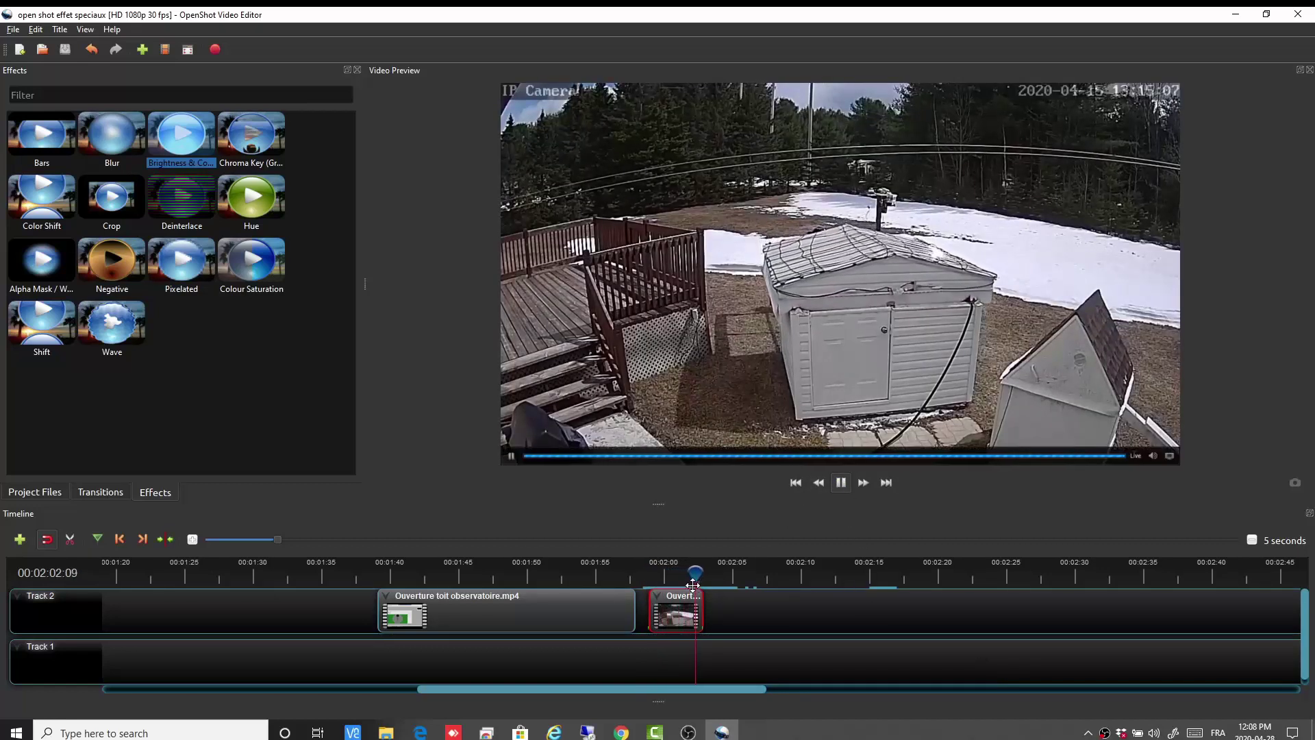
left_click_drag(696, 583, 678, 575)
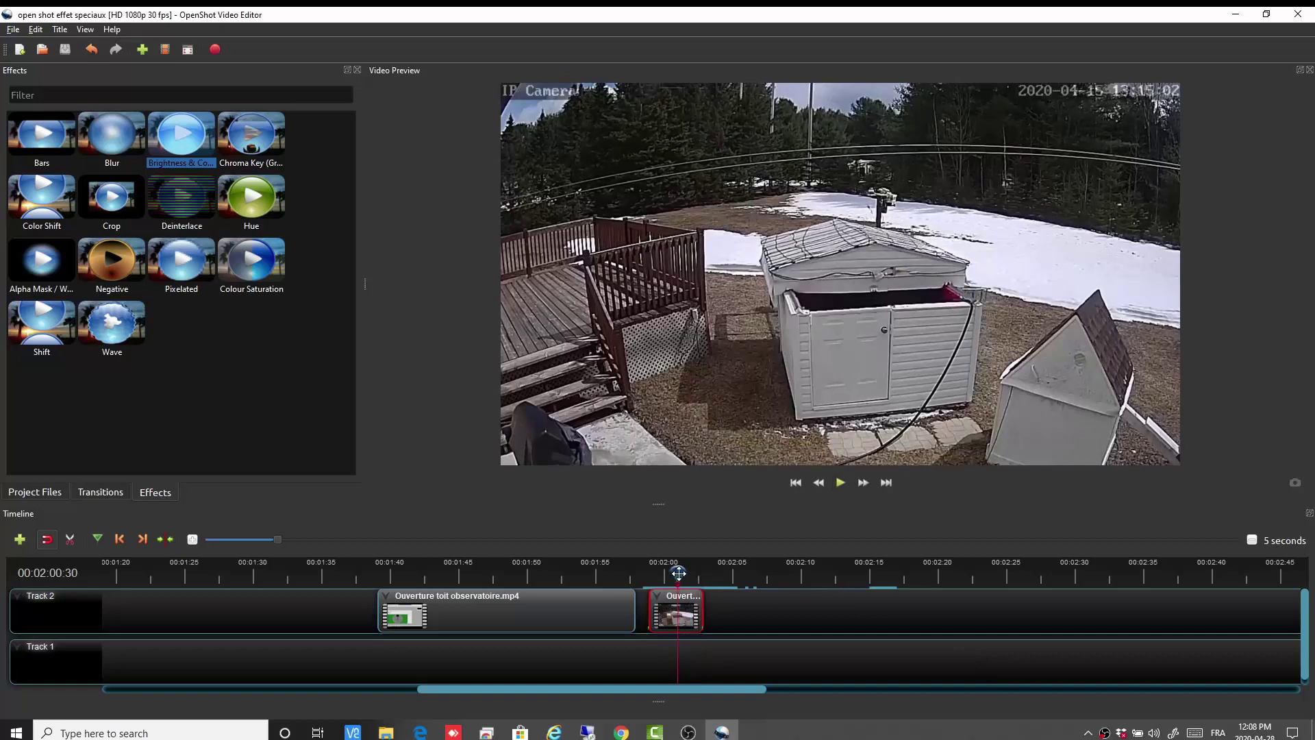
Reset the second clip's time to remove the 4X speed.
right_click(685, 609)
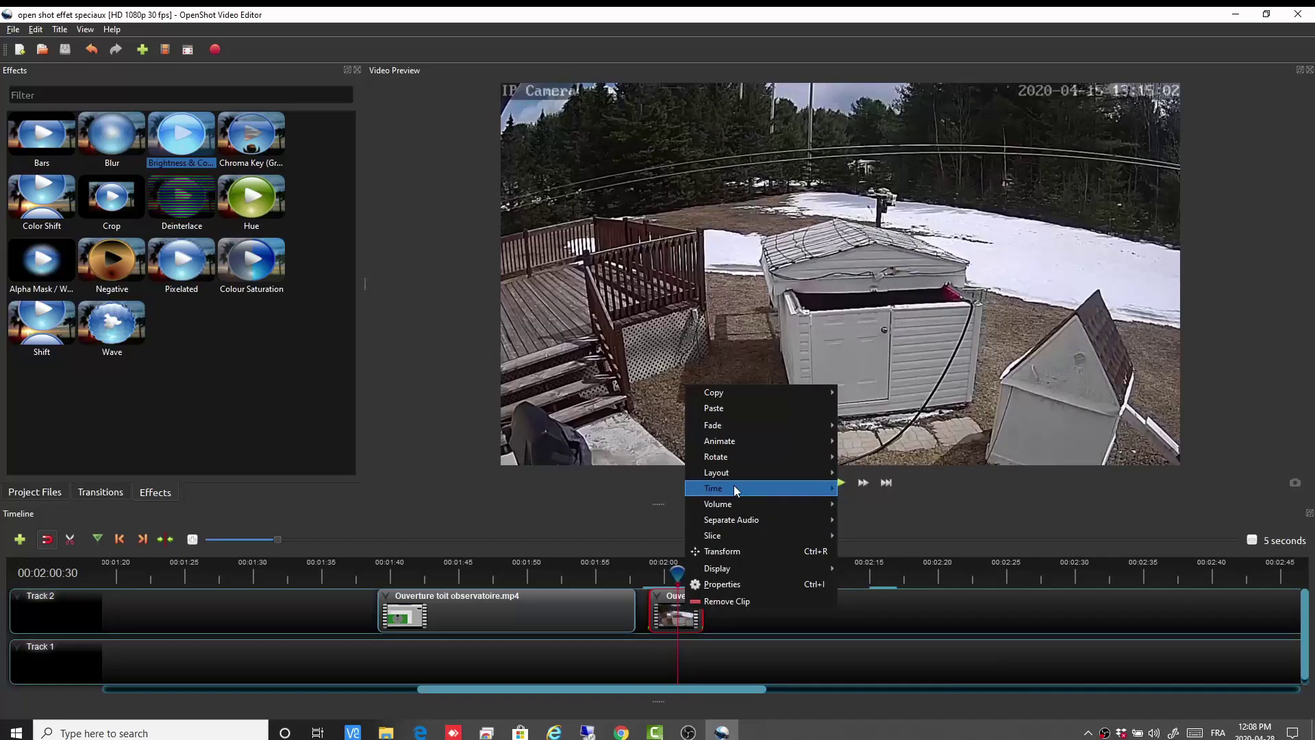
mouse_move(727, 492)
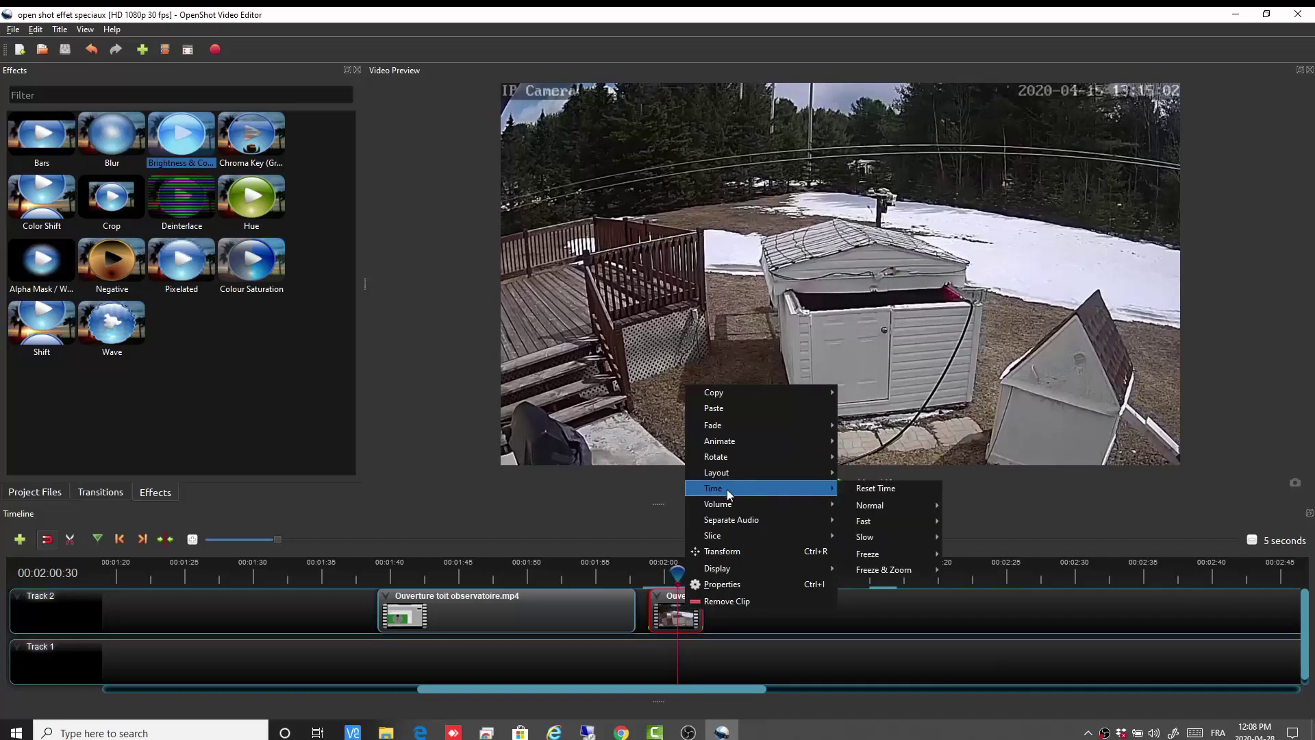
left_click(864, 491)
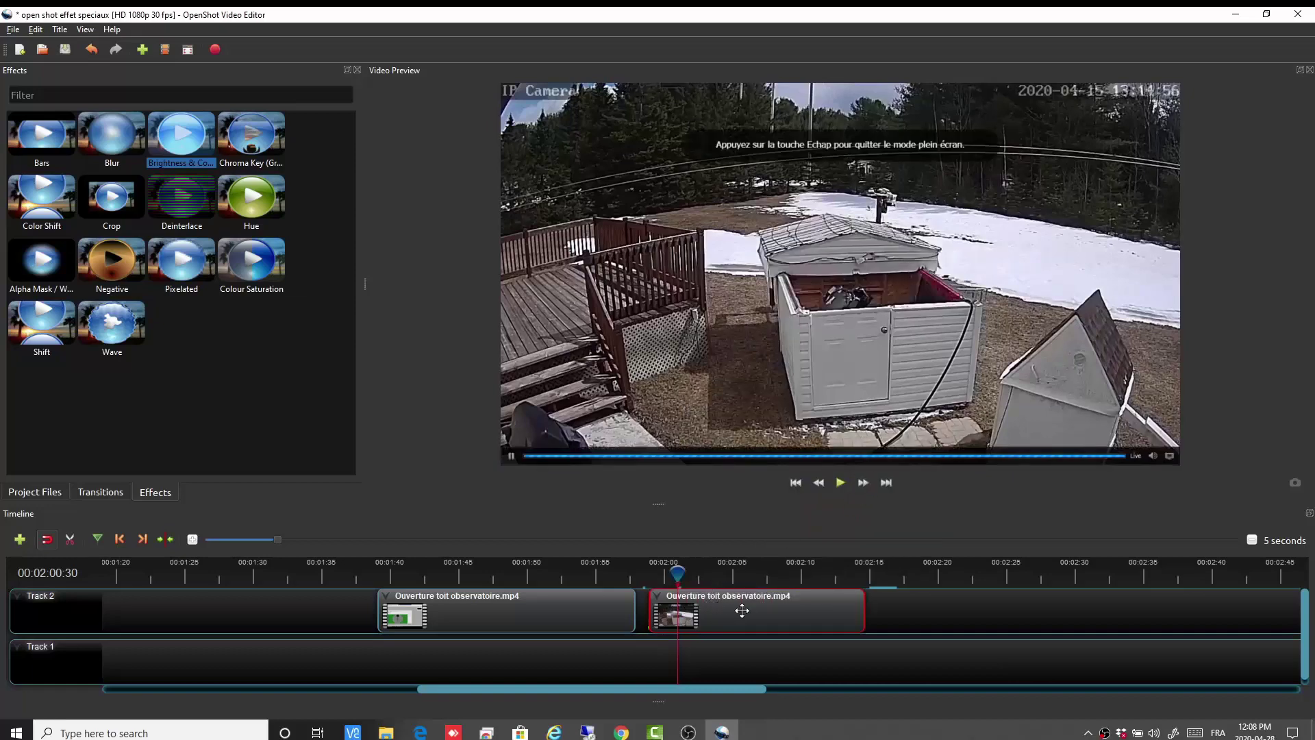
Slow down the second clip by applying the Slow Forward 1/8X time option.
right_click(741, 610)
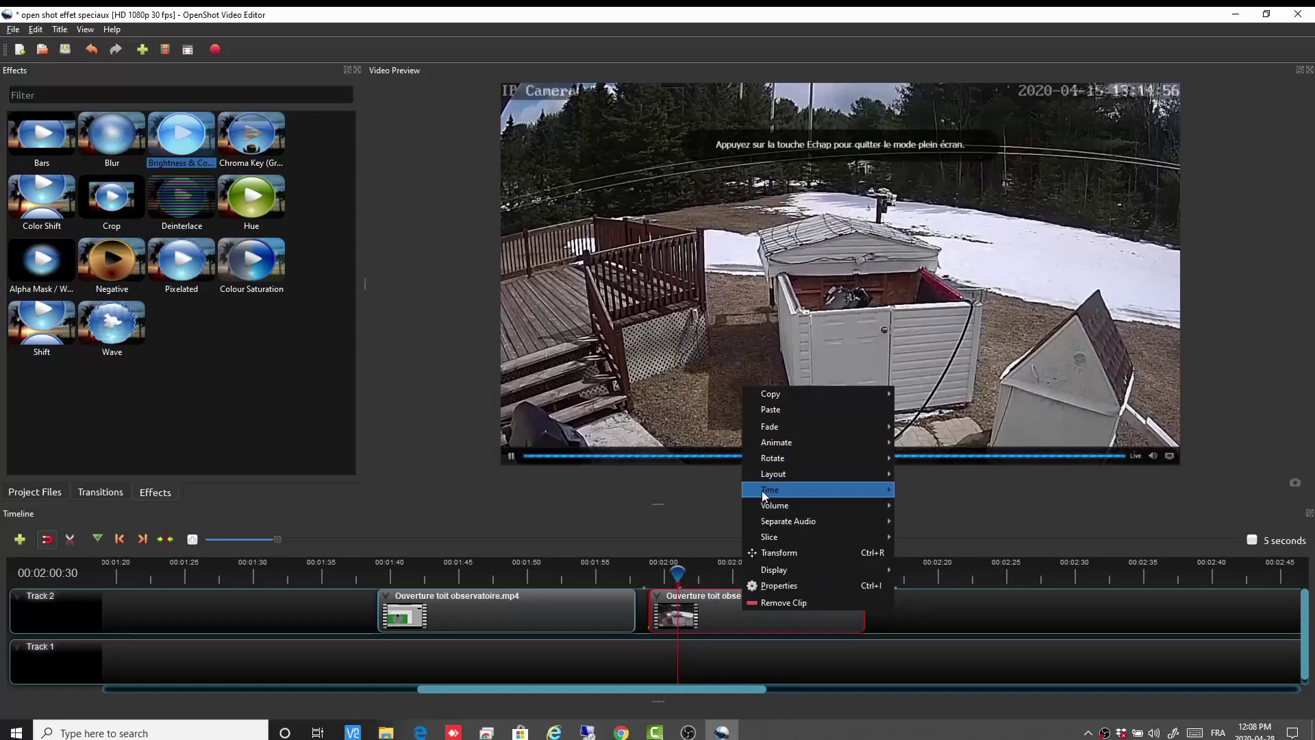
mouse_move(762, 491)
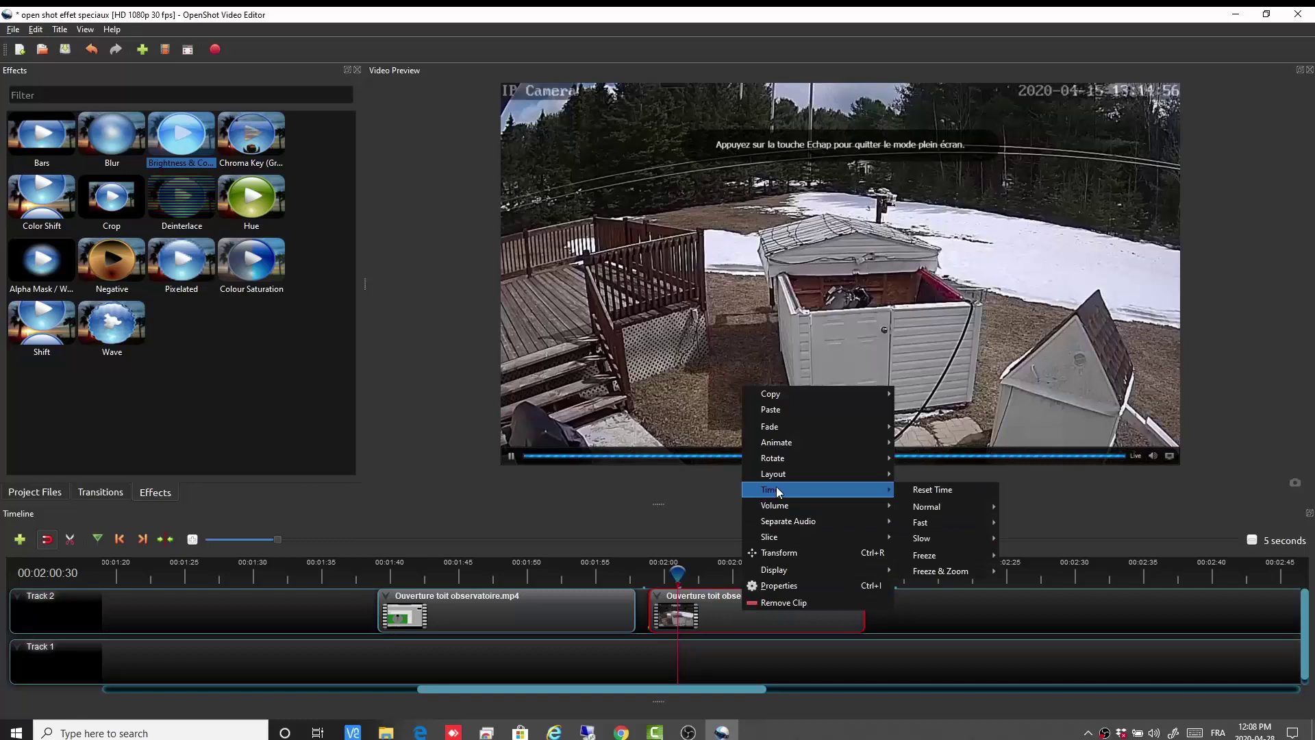
mouse_move(923, 546)
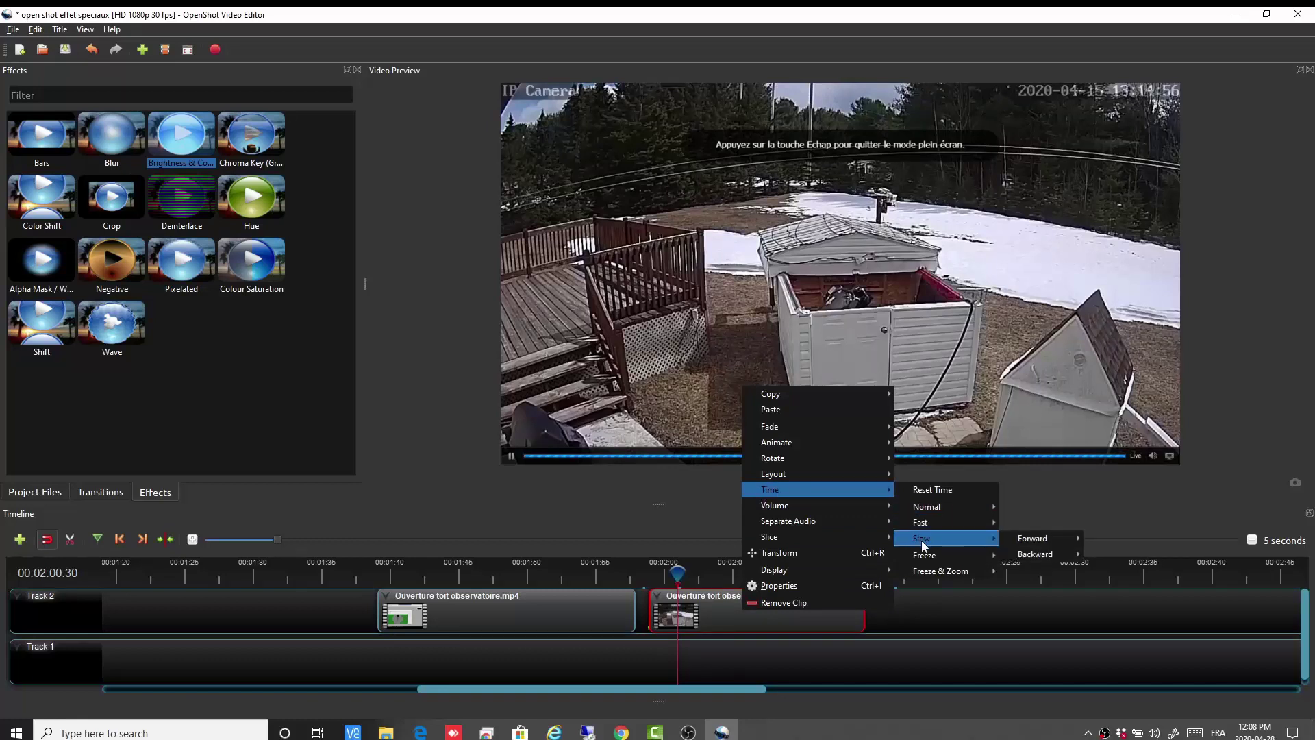
mouse_move(1037, 539)
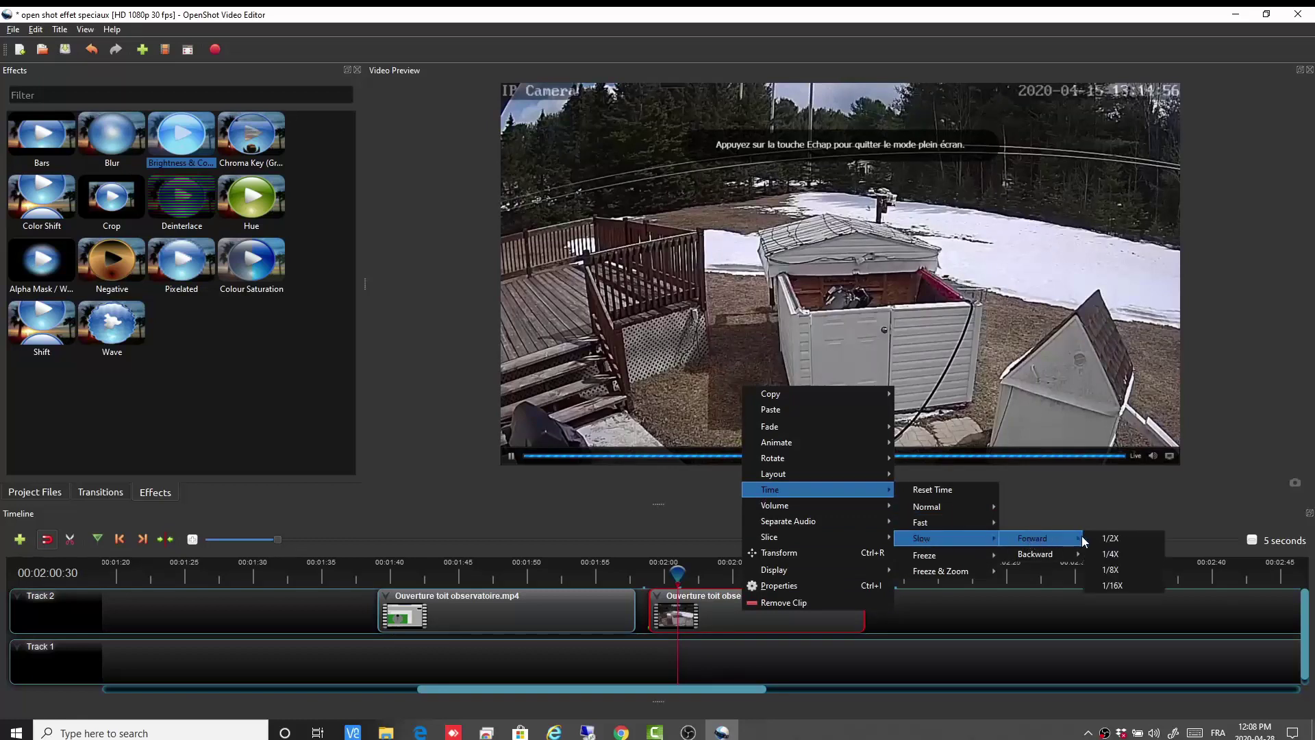
left_click(1113, 570)
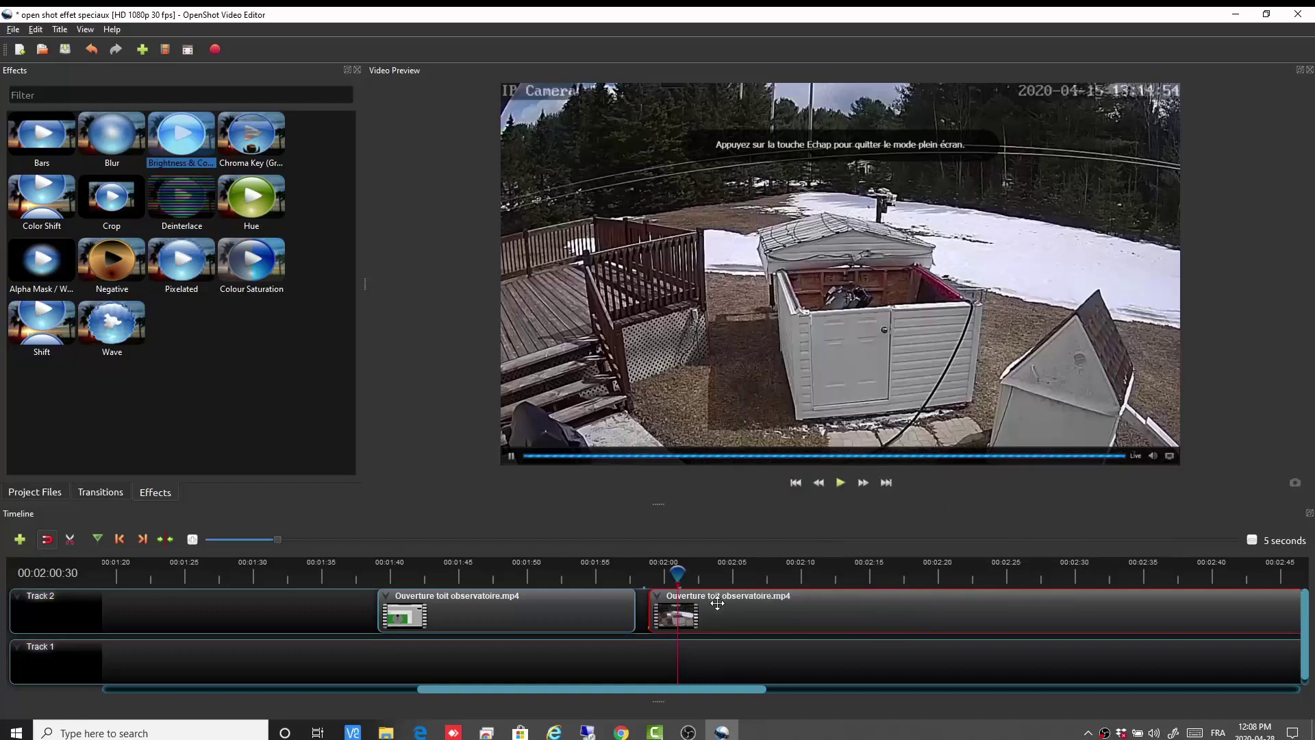
Preview the slowed second clip from just before its start and save the project.
left_click_drag(676, 576, 644, 575)
left_click(846, 483)
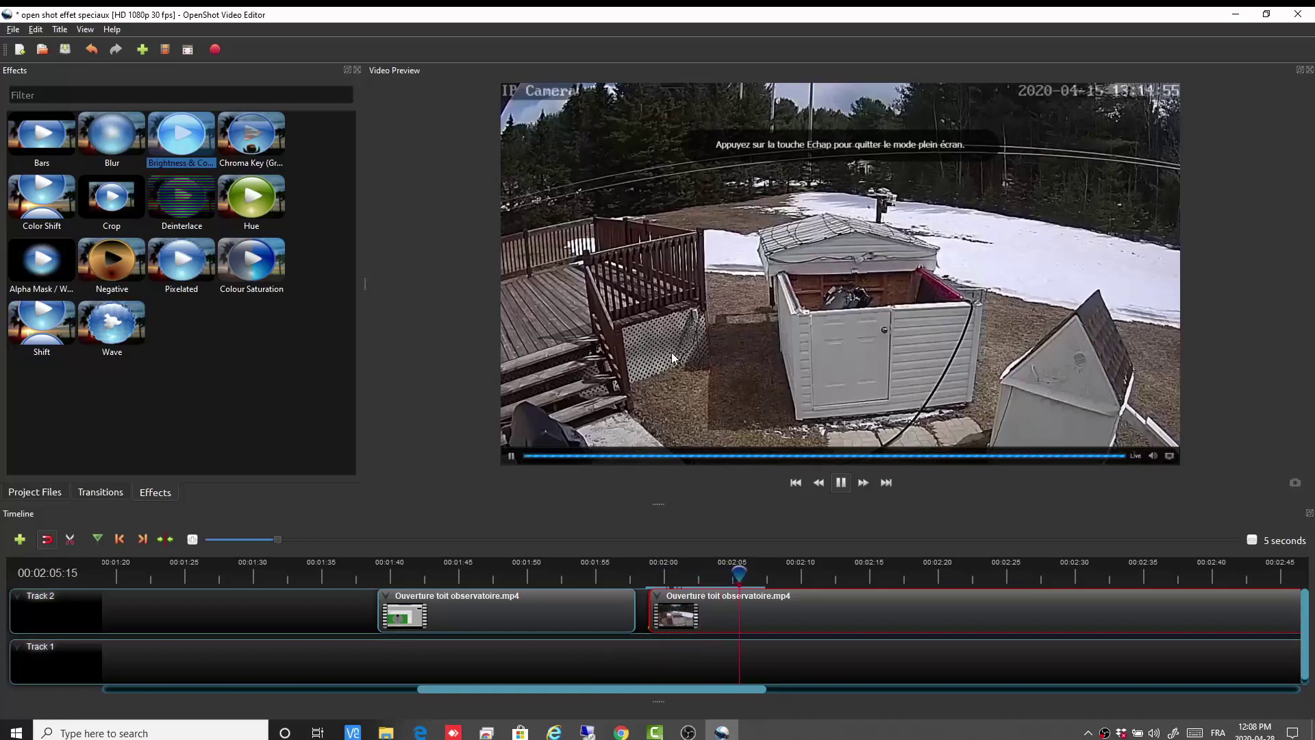
key("ctrl+s")
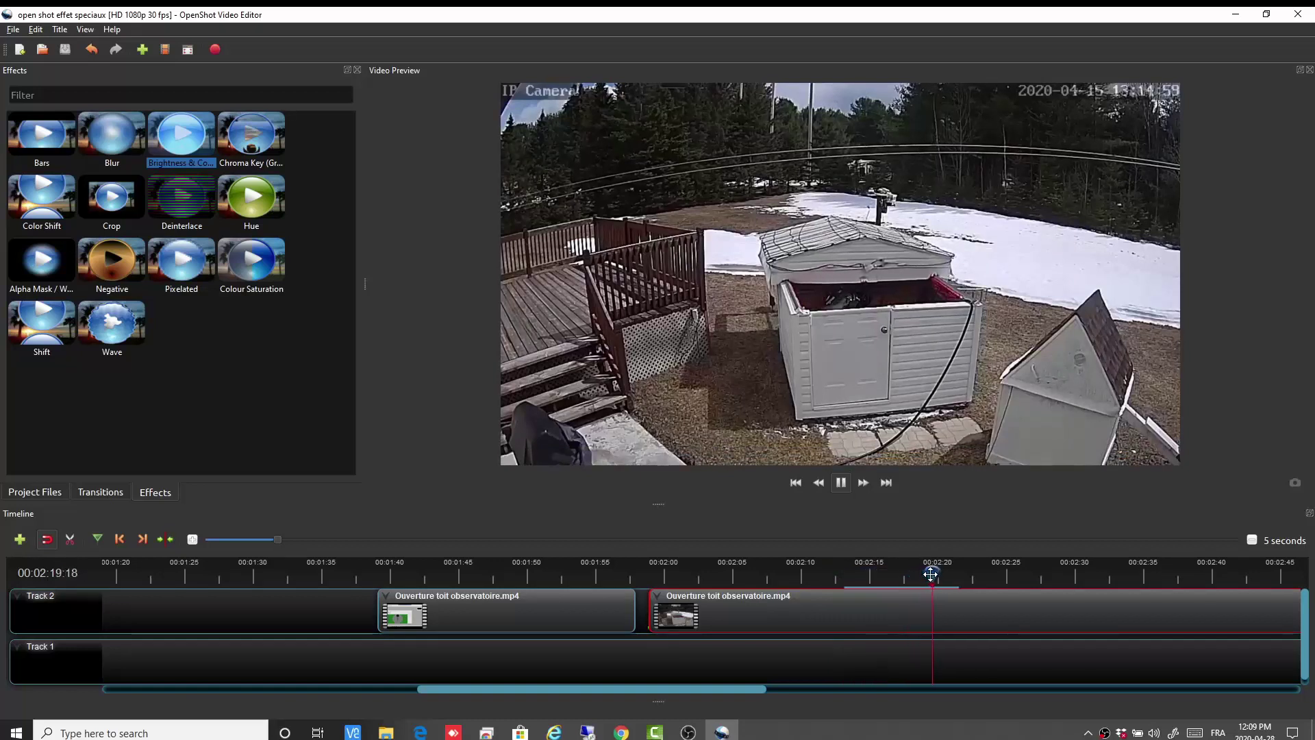
Replay the slowed clip from its beginning and pause at about 2:12.
left_click_drag(928, 575, 643, 566)
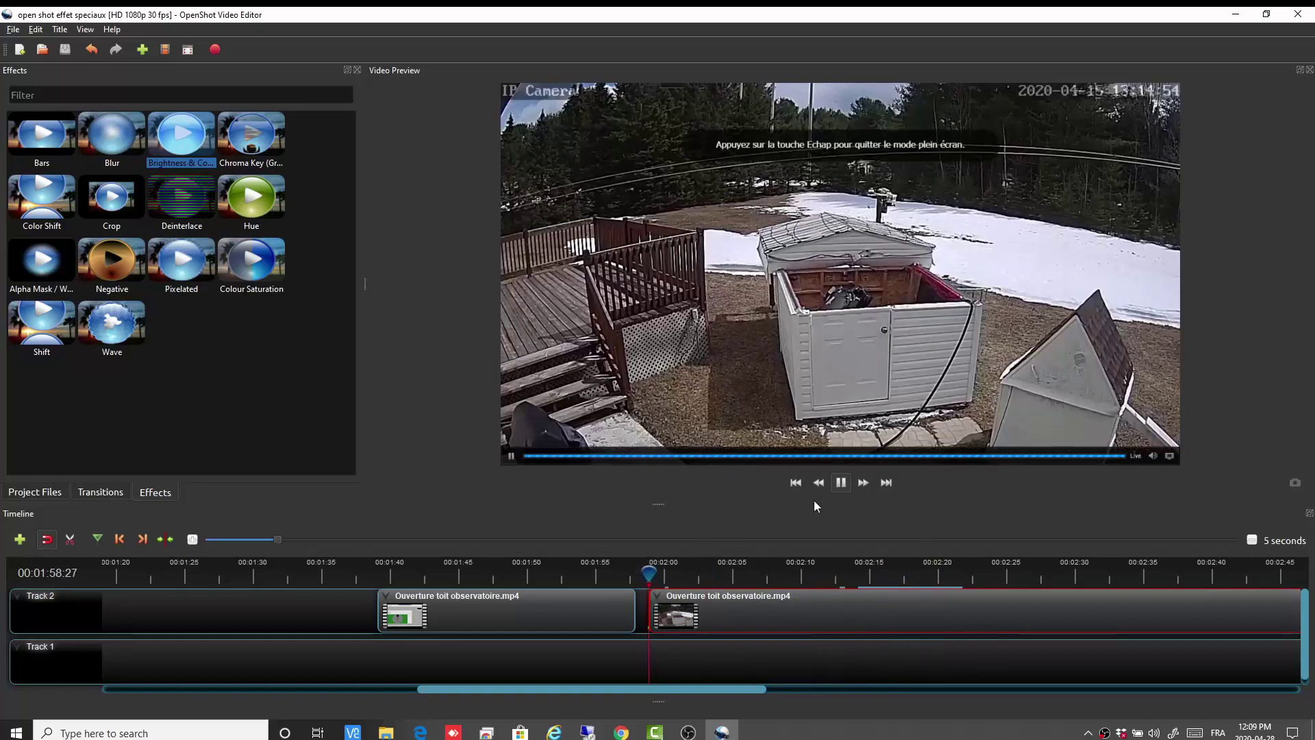
left_click(841, 483)
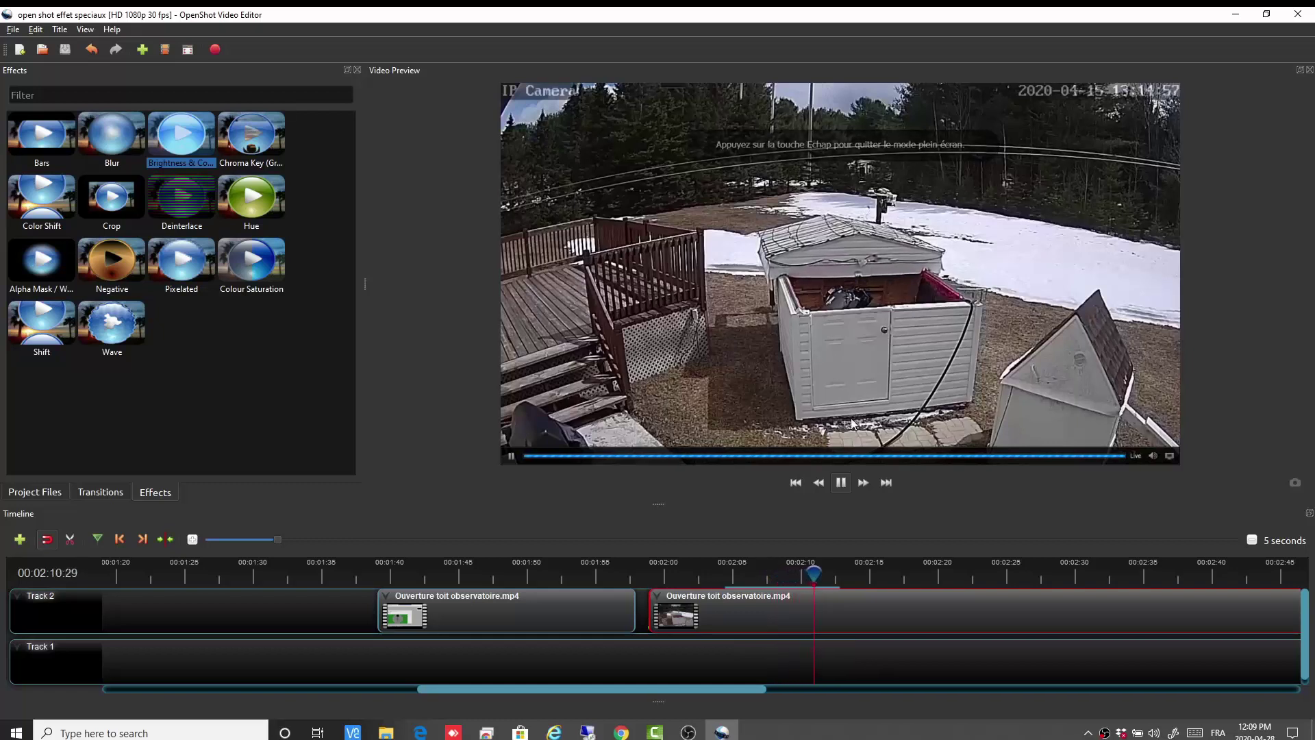
left_click(841, 482)
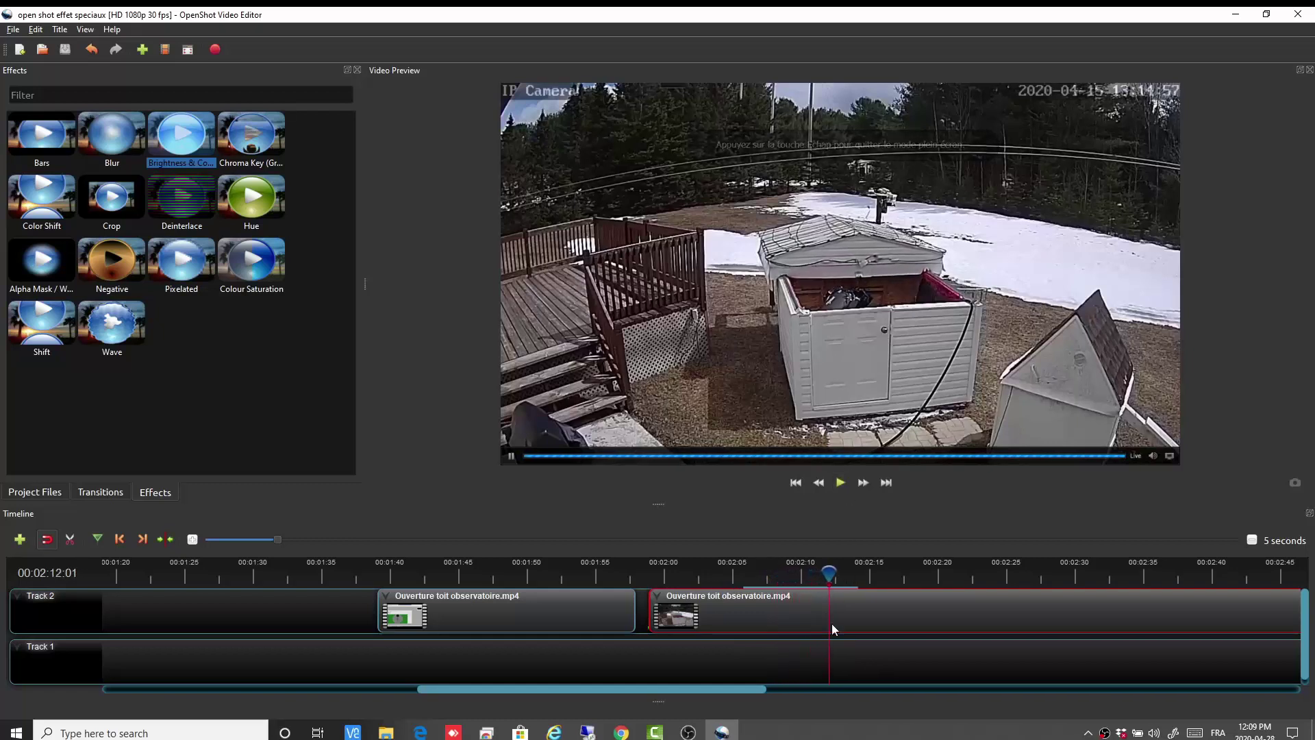
Reset the second clip's time to remove the slow motion.
right_click(867, 614)
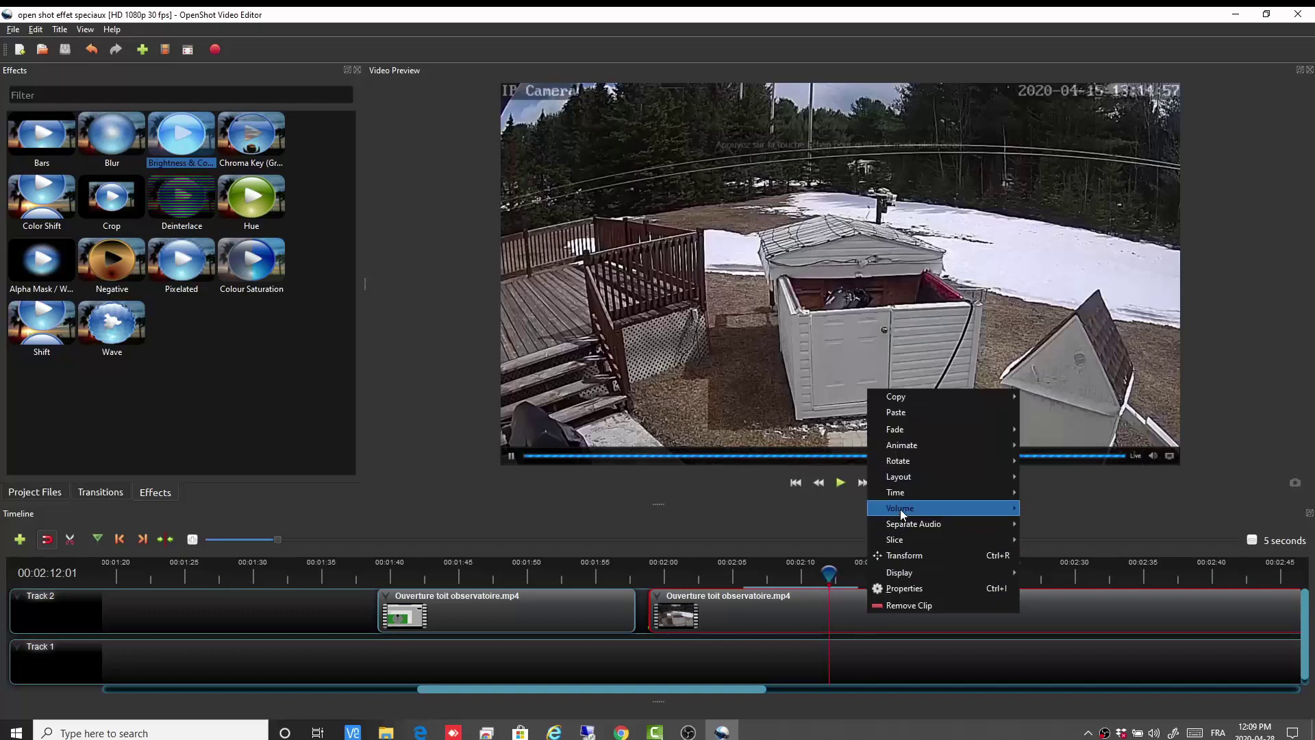
mouse_move(972, 492)
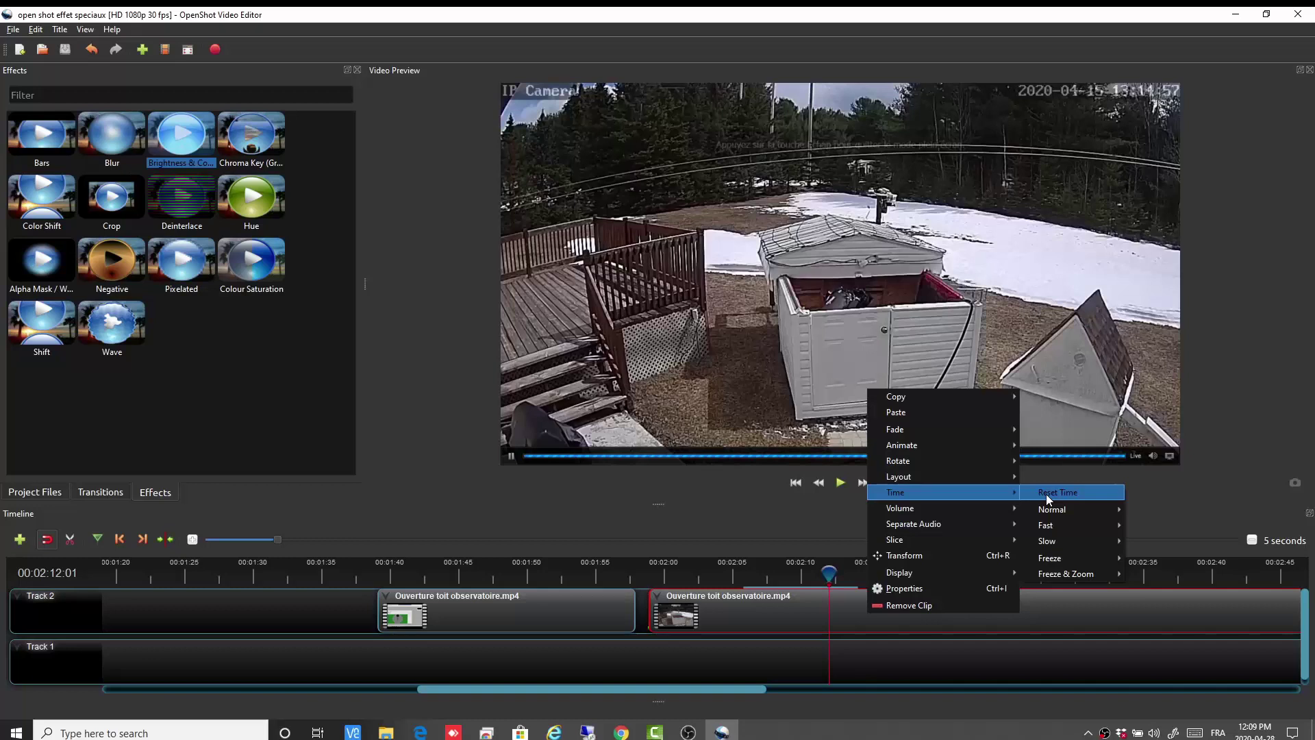
left_click(1046, 494)
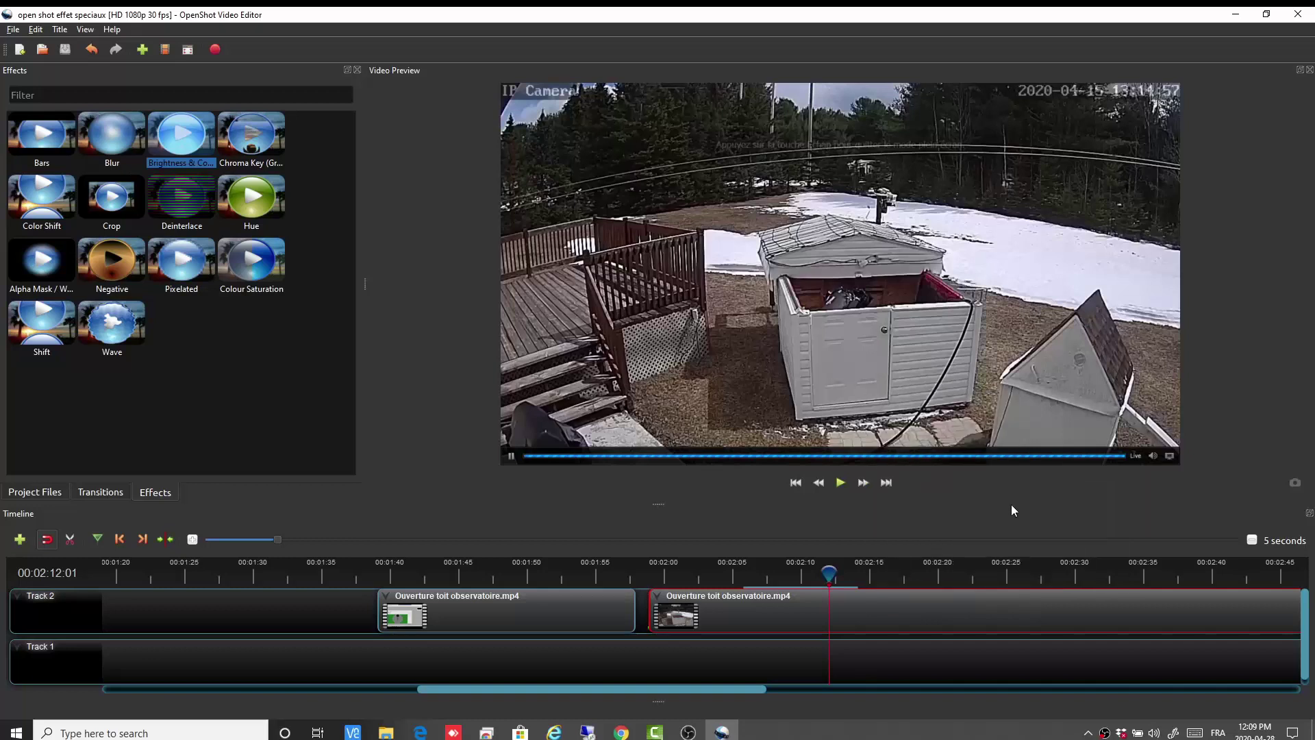
right_click(795, 614)
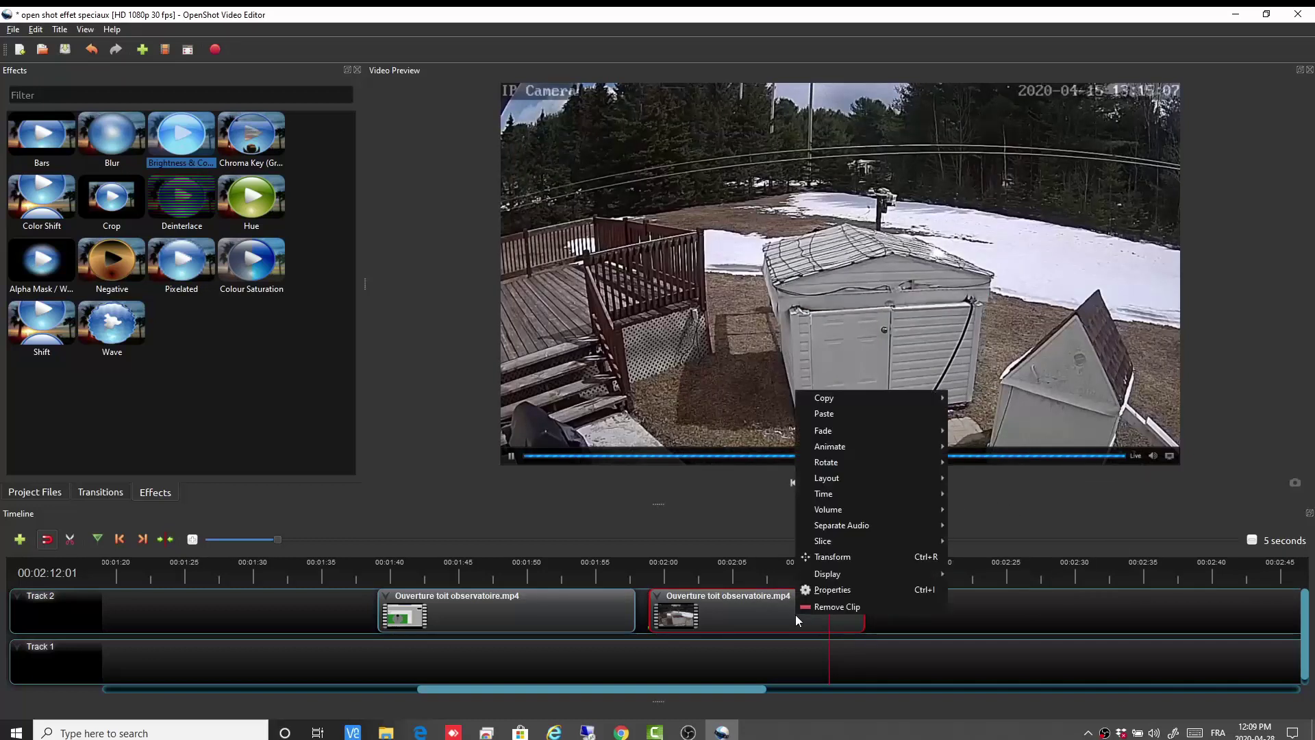
mouse_move(882, 500)
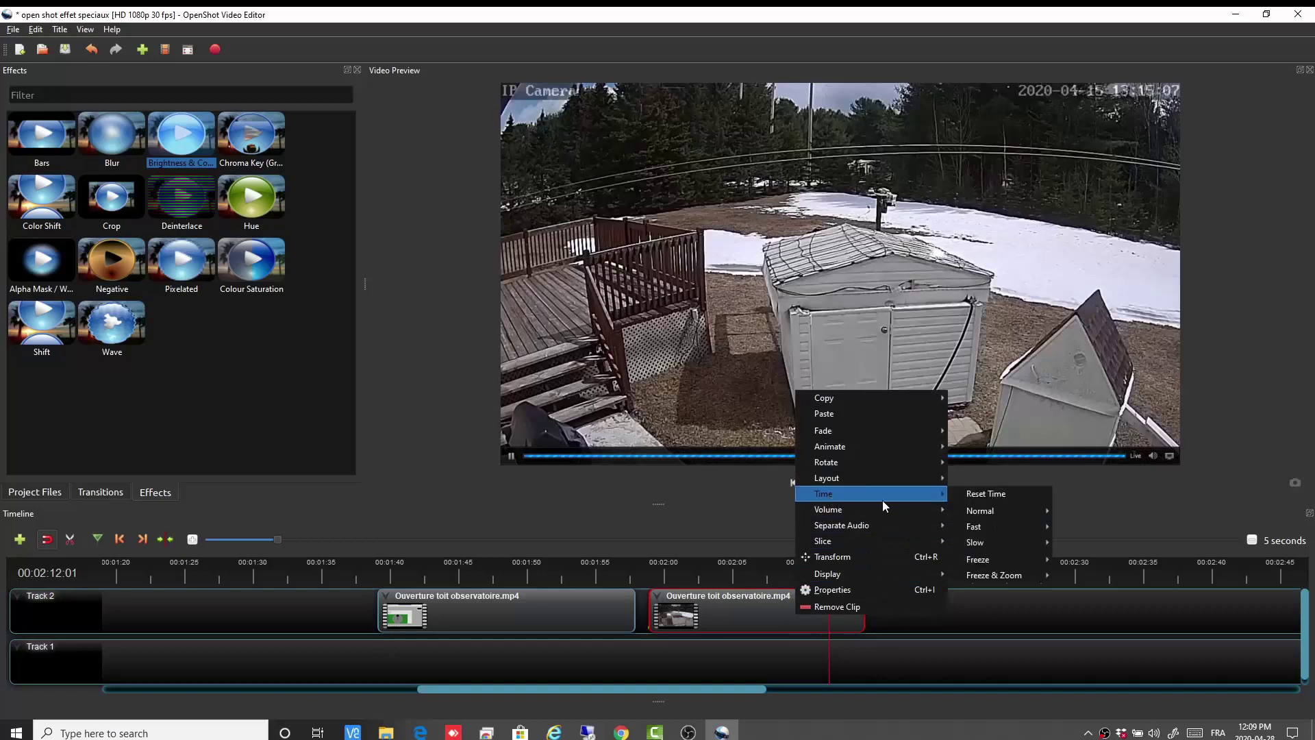
mouse_move(997, 560)
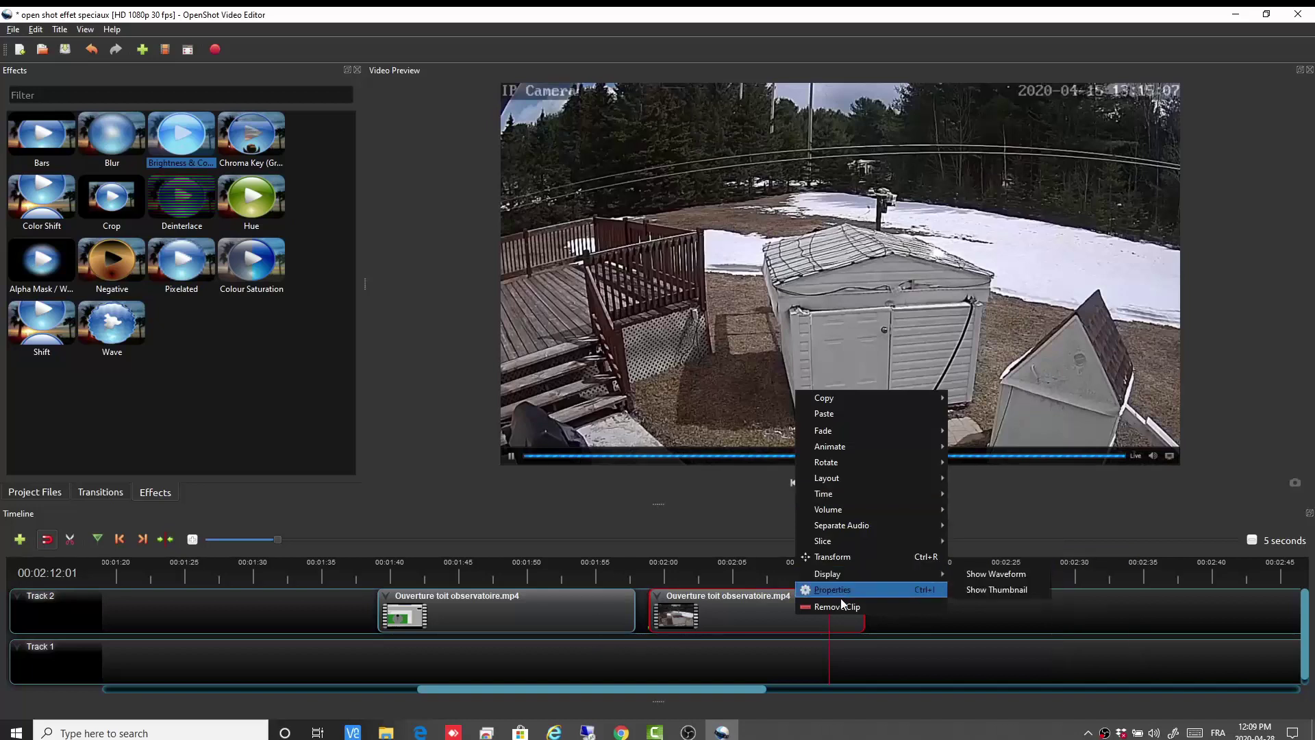
left_click(771, 629)
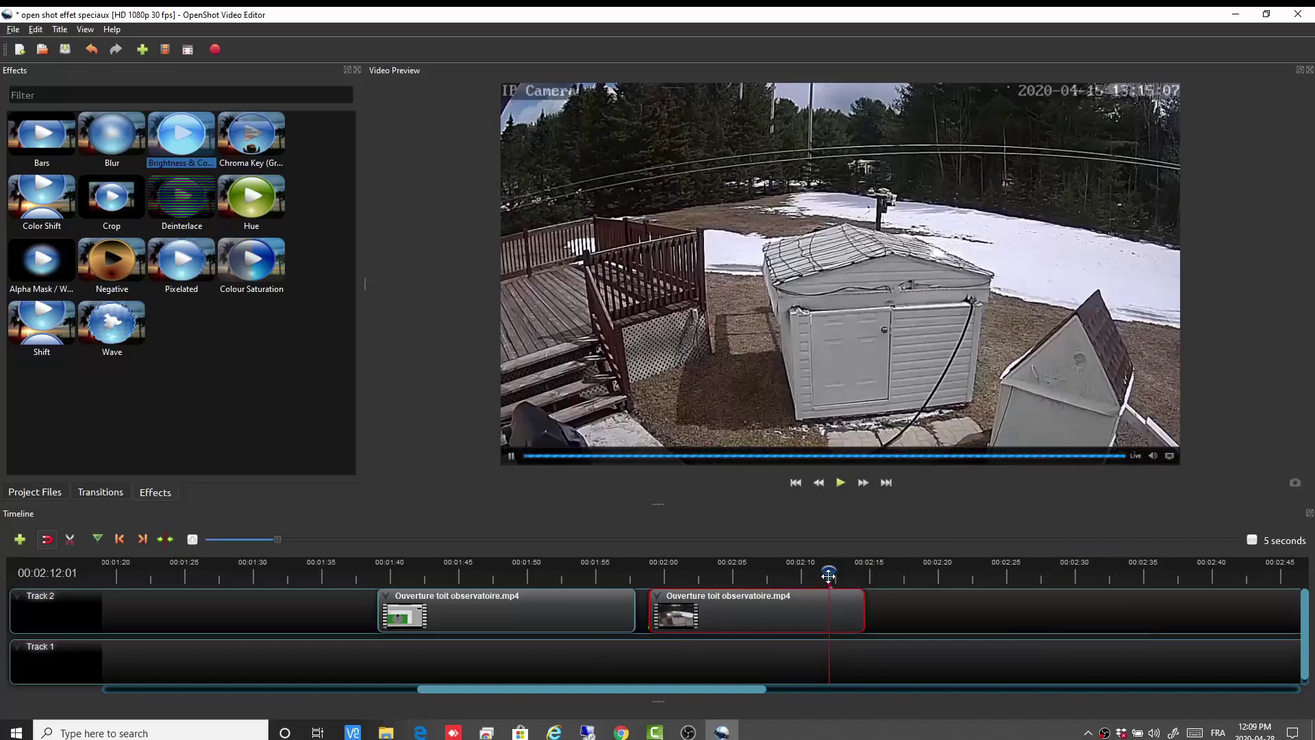
Save the project and apply a 4-second Freeze time option to the second clip at about 2:03.
left_click_drag(828, 573, 709, 576)
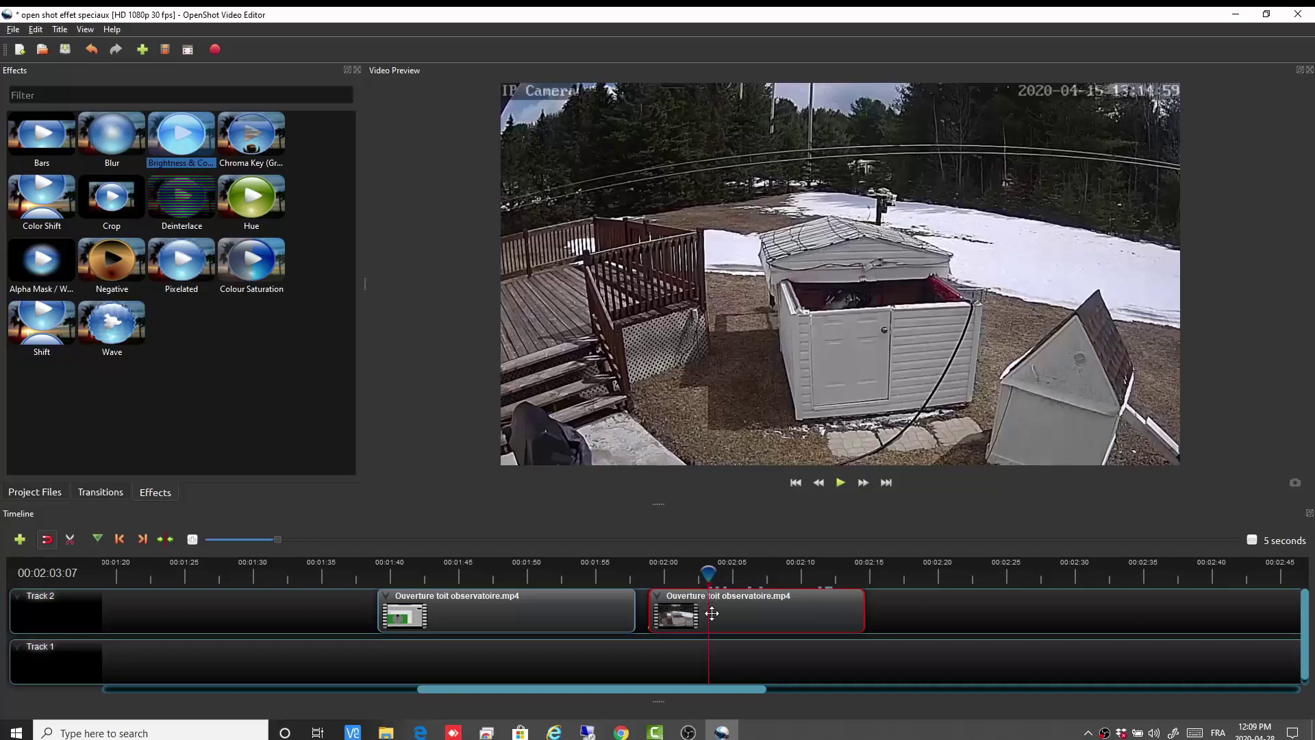
key("ctrl+s")
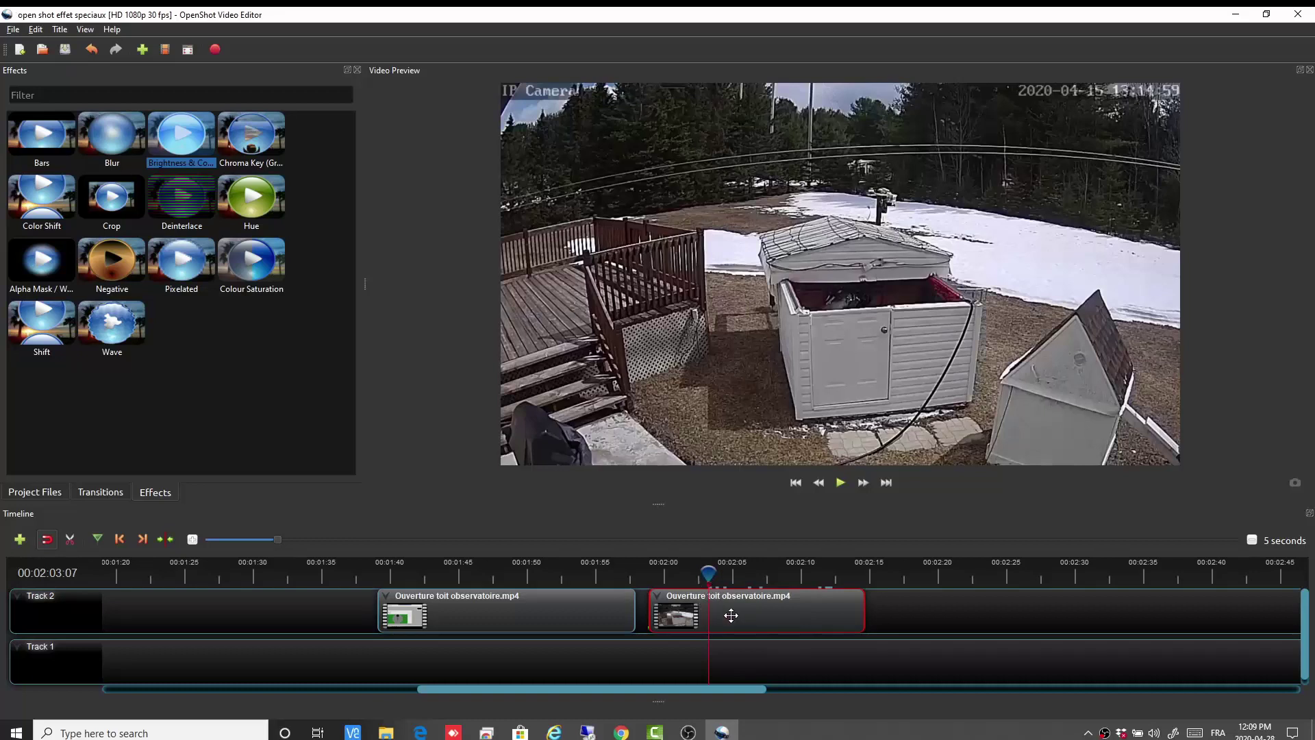
right_click(730, 615)
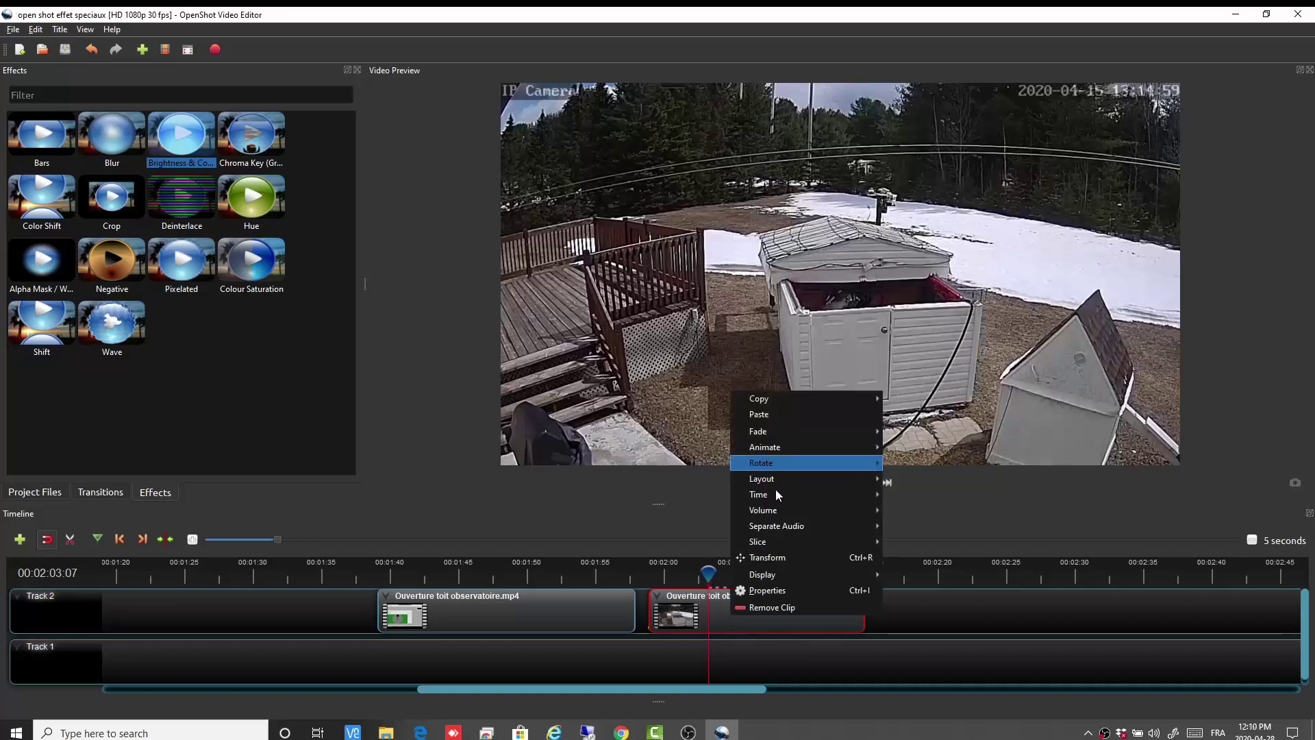
mouse_move(778, 496)
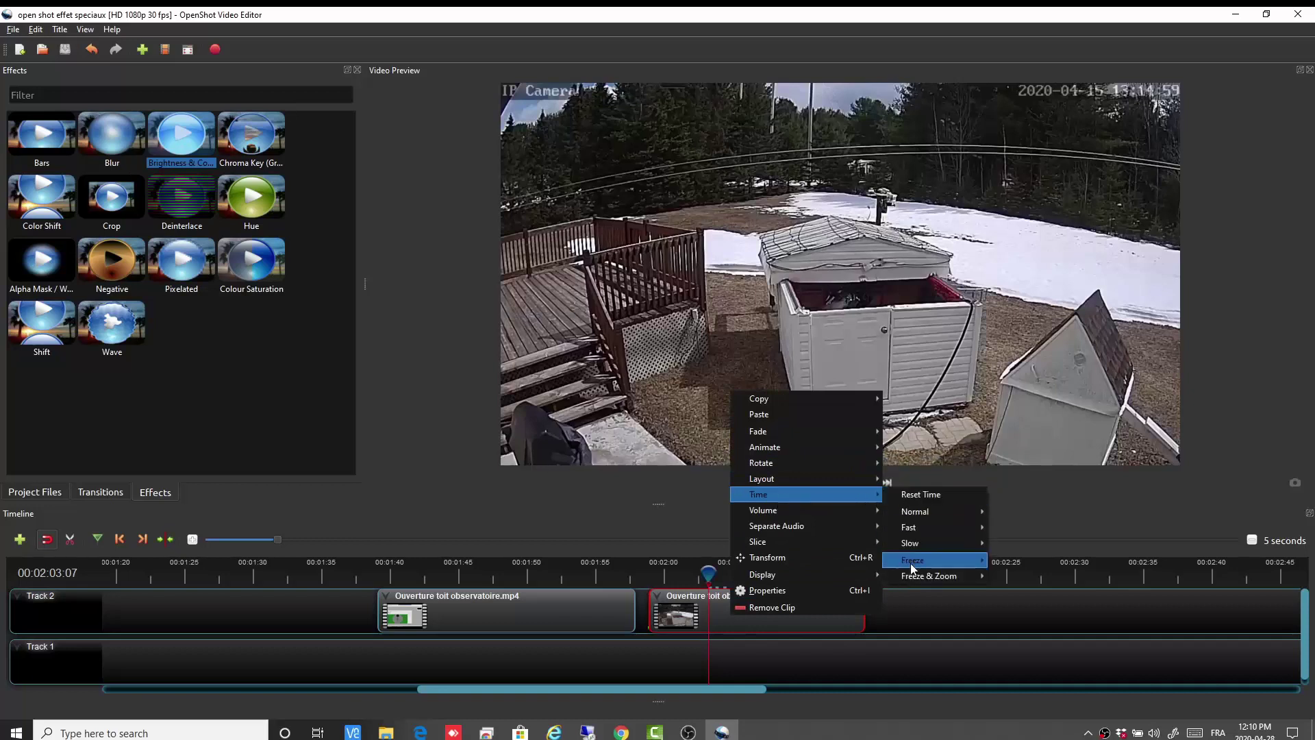
mouse_move(910, 563)
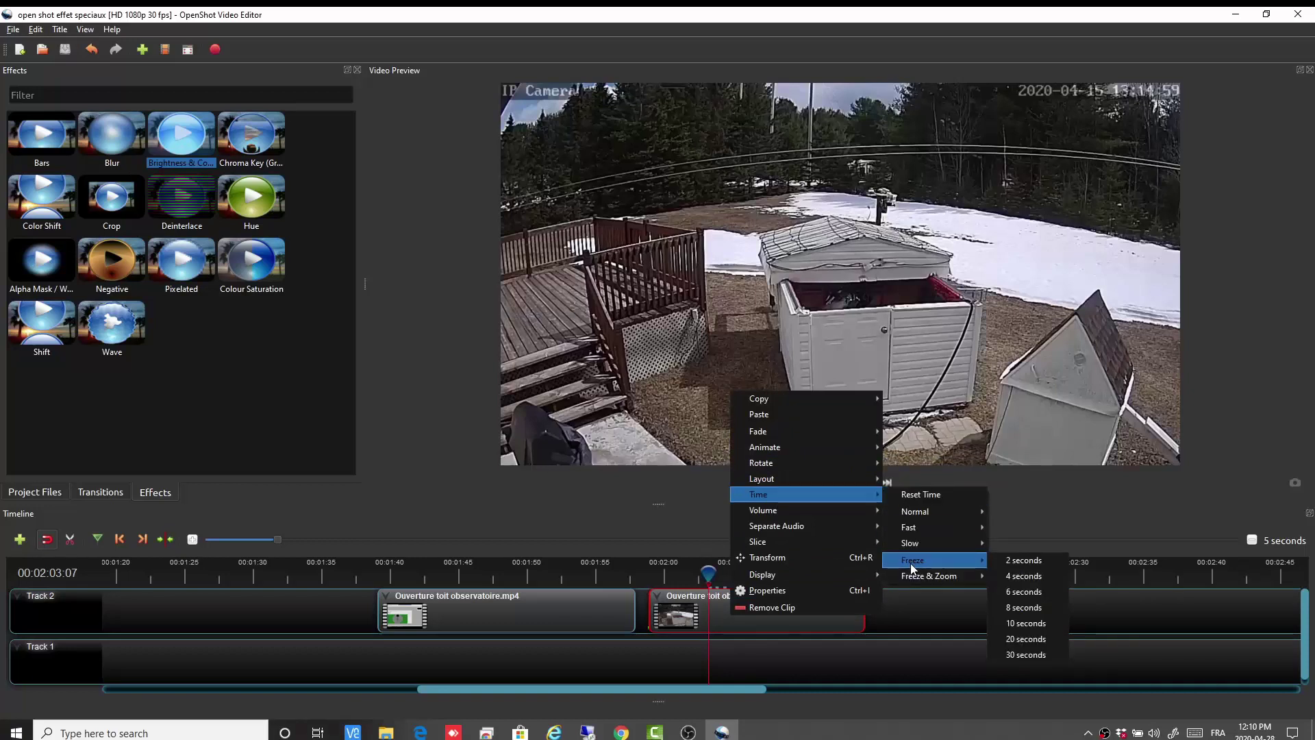
left_click(1014, 576)
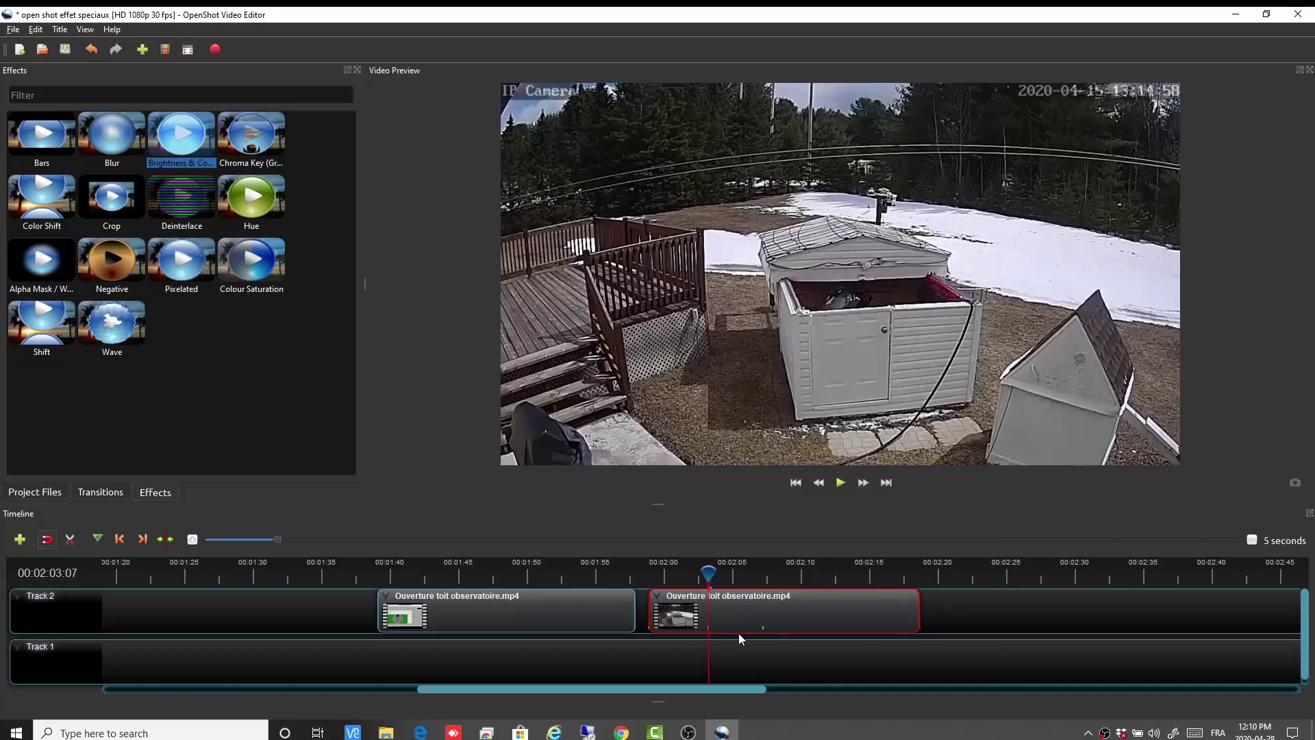
Preview the frozen second clip from about 2:02 and pause at about 2:14.
left_click_drag(713, 574, 694, 575)
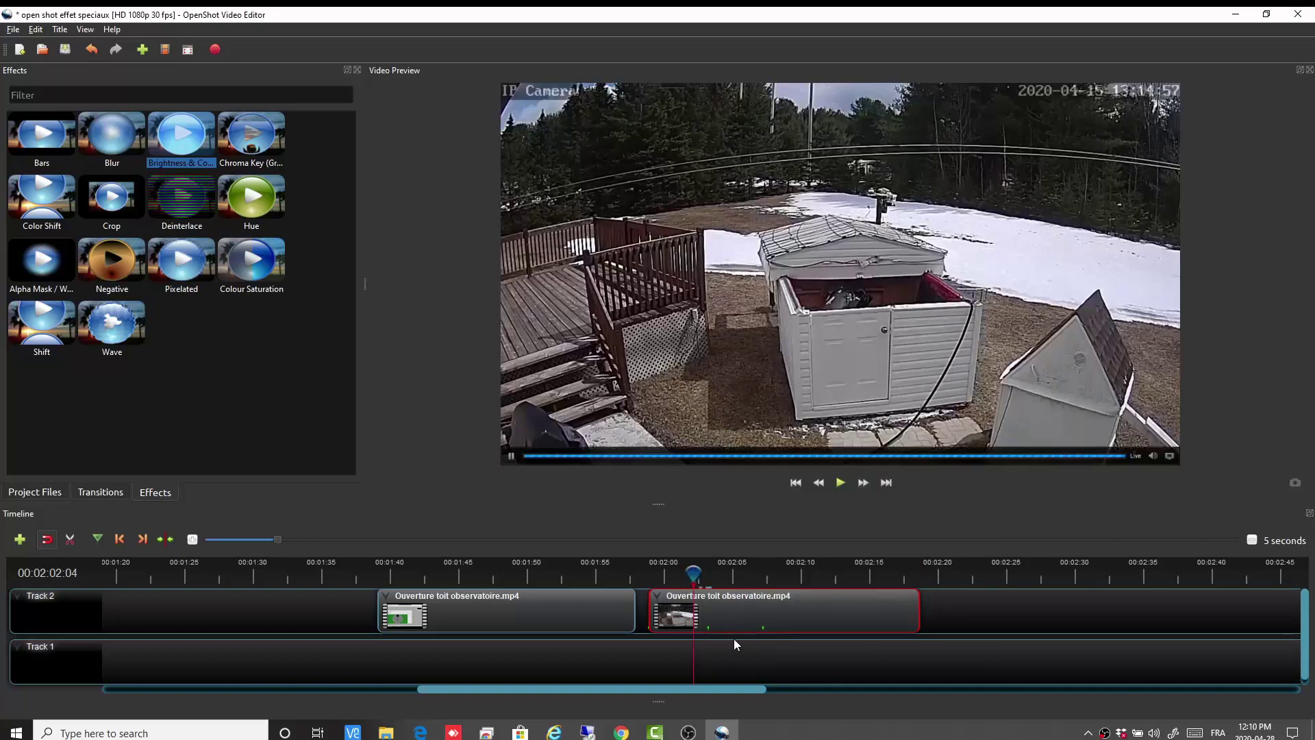
left_click(841, 483)
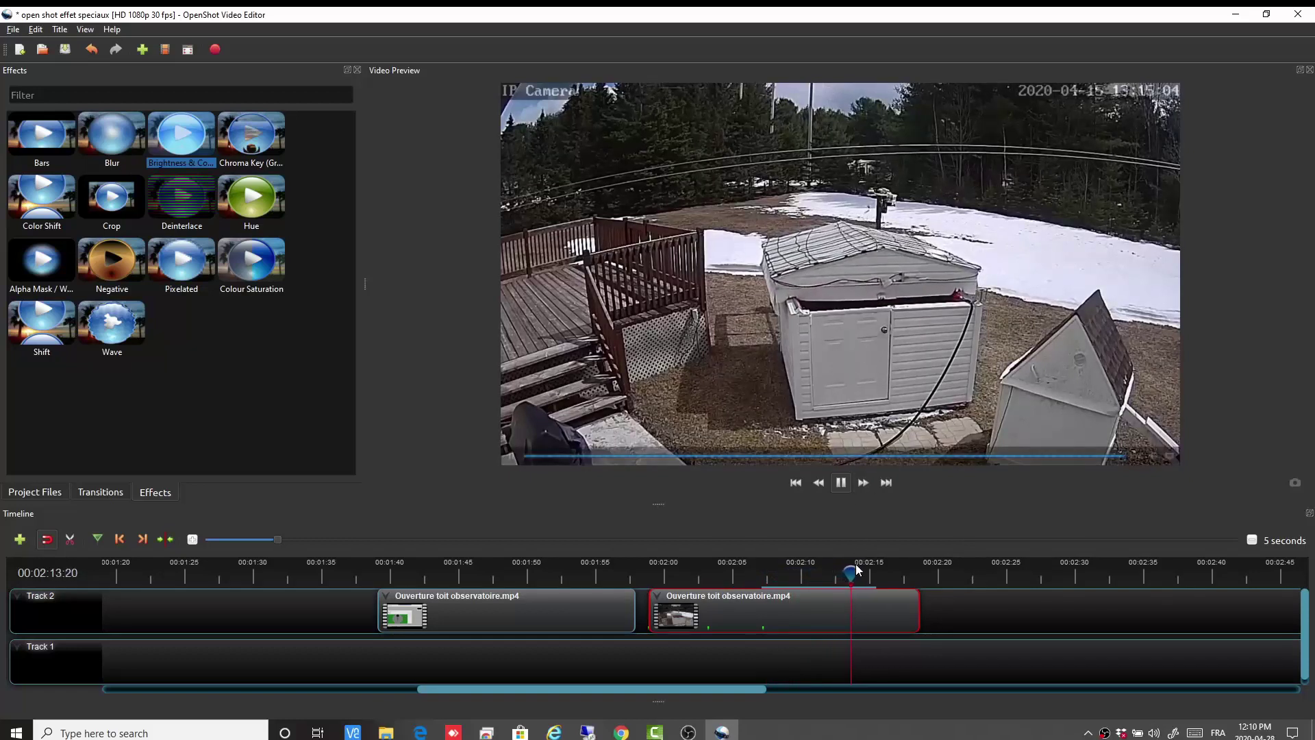
left_click(841, 482)
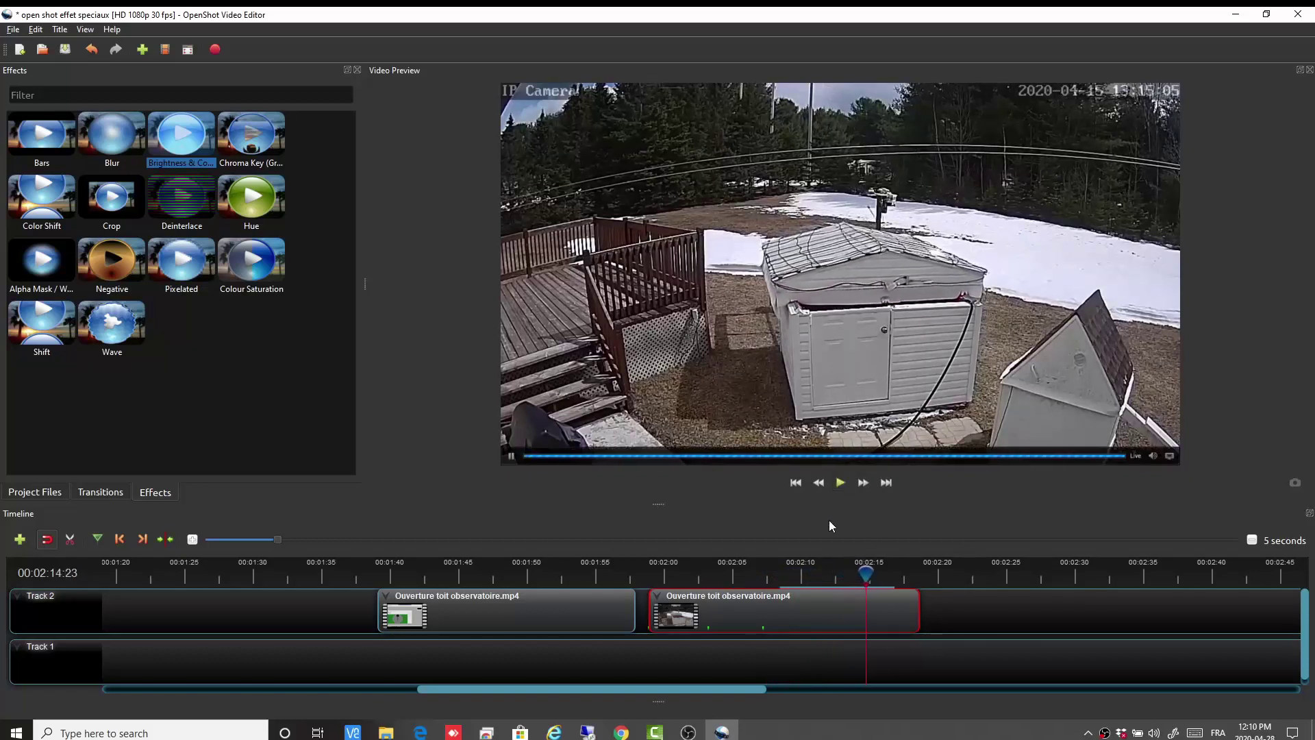
Reset the second clip's time to remove the freeze.
right_click(816, 609)
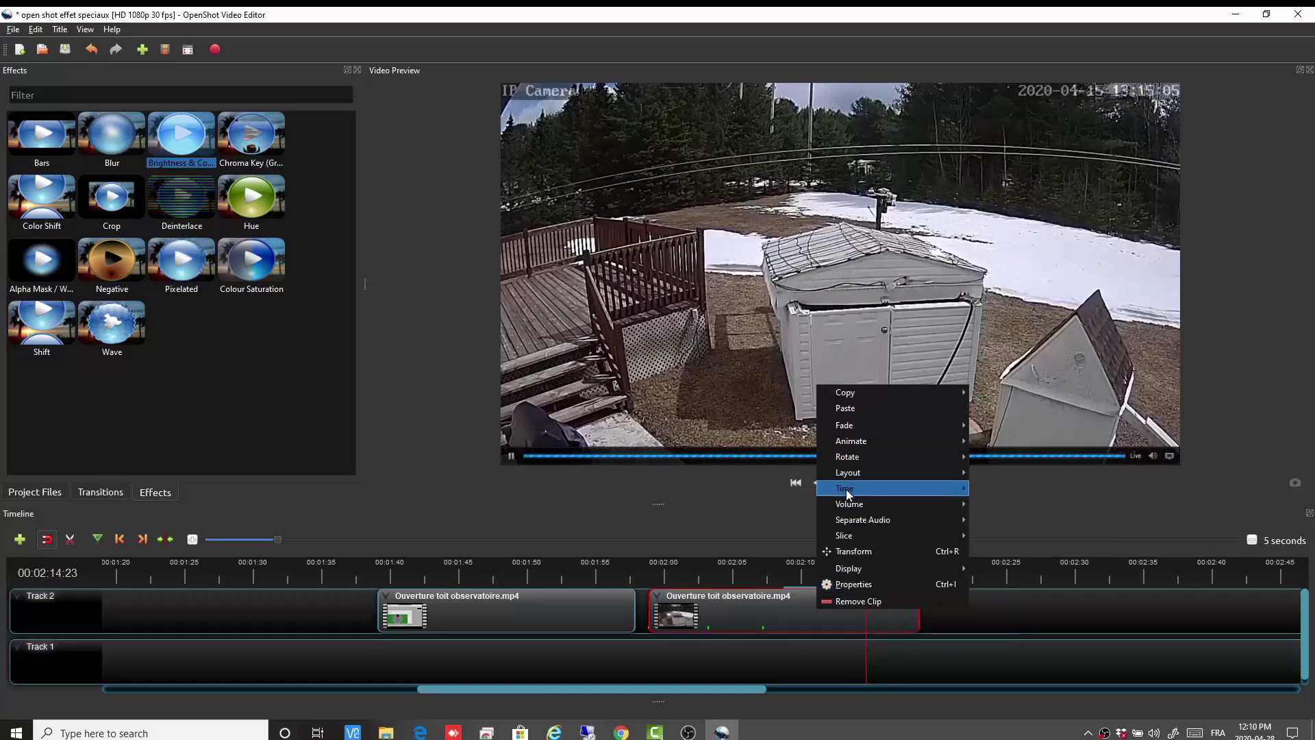
mouse_move(845, 489)
left_click(1015, 492)
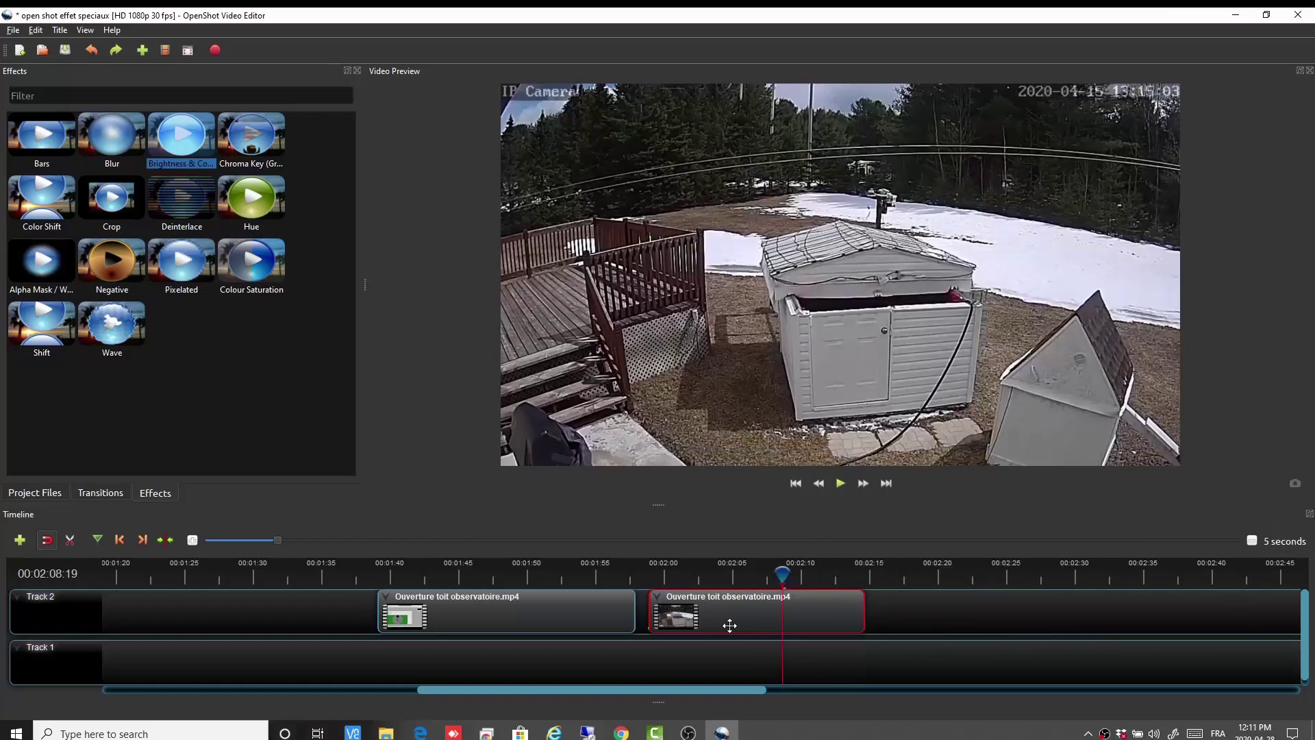
Apply a 4-second Freeze & Zoom time option to the second clip at about 2:08.
right_click(729, 626)
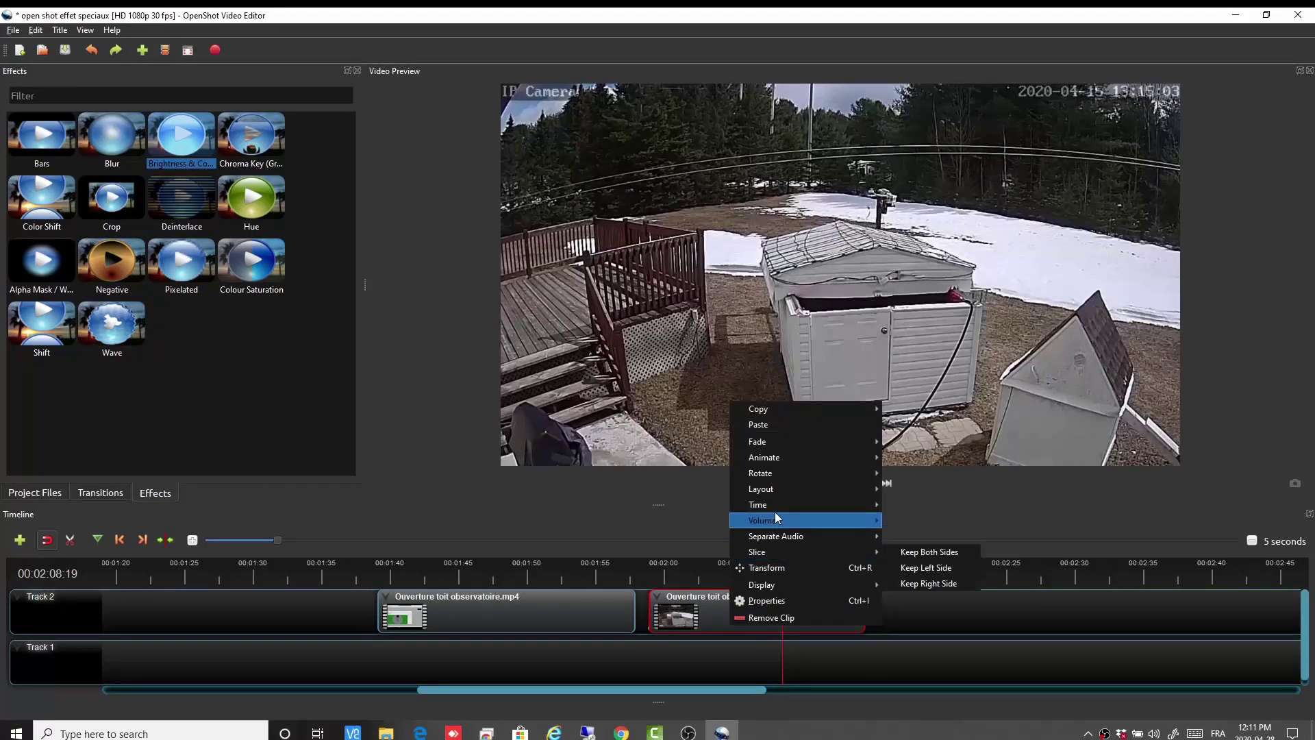
mouse_move(775, 509)
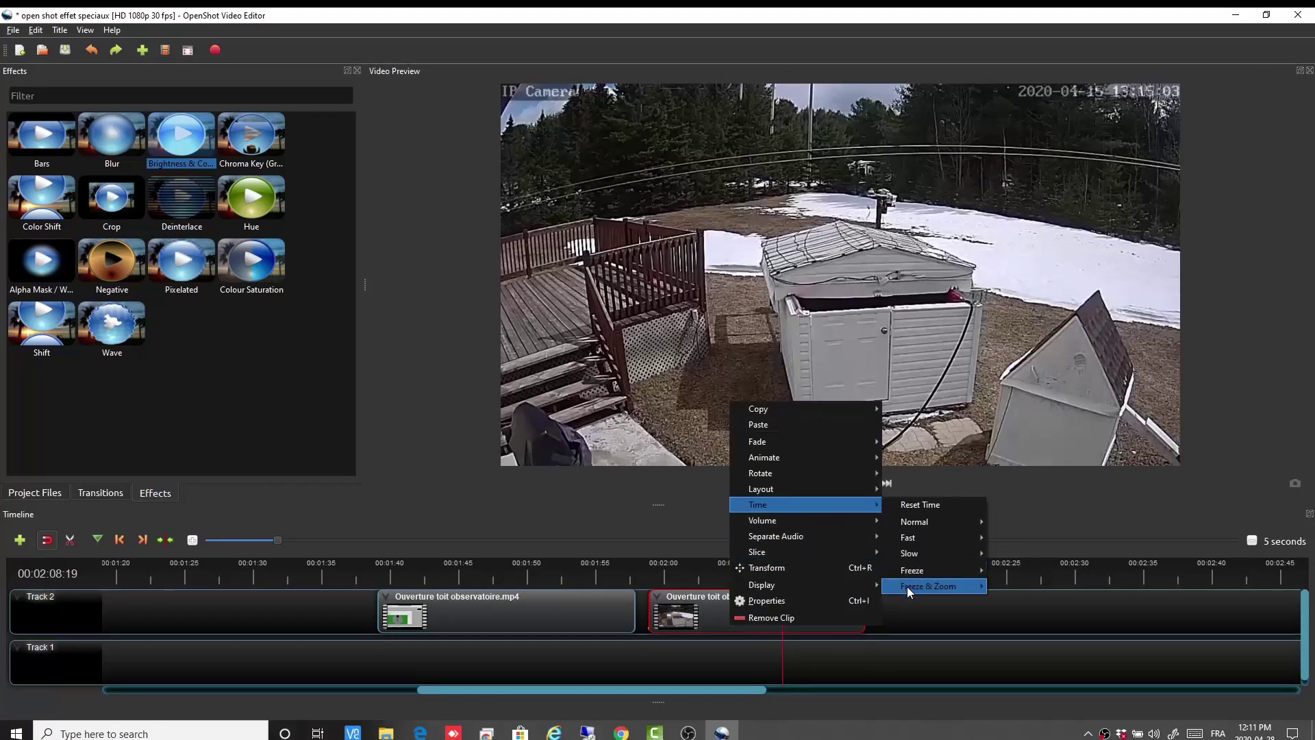
mouse_move(906, 586)
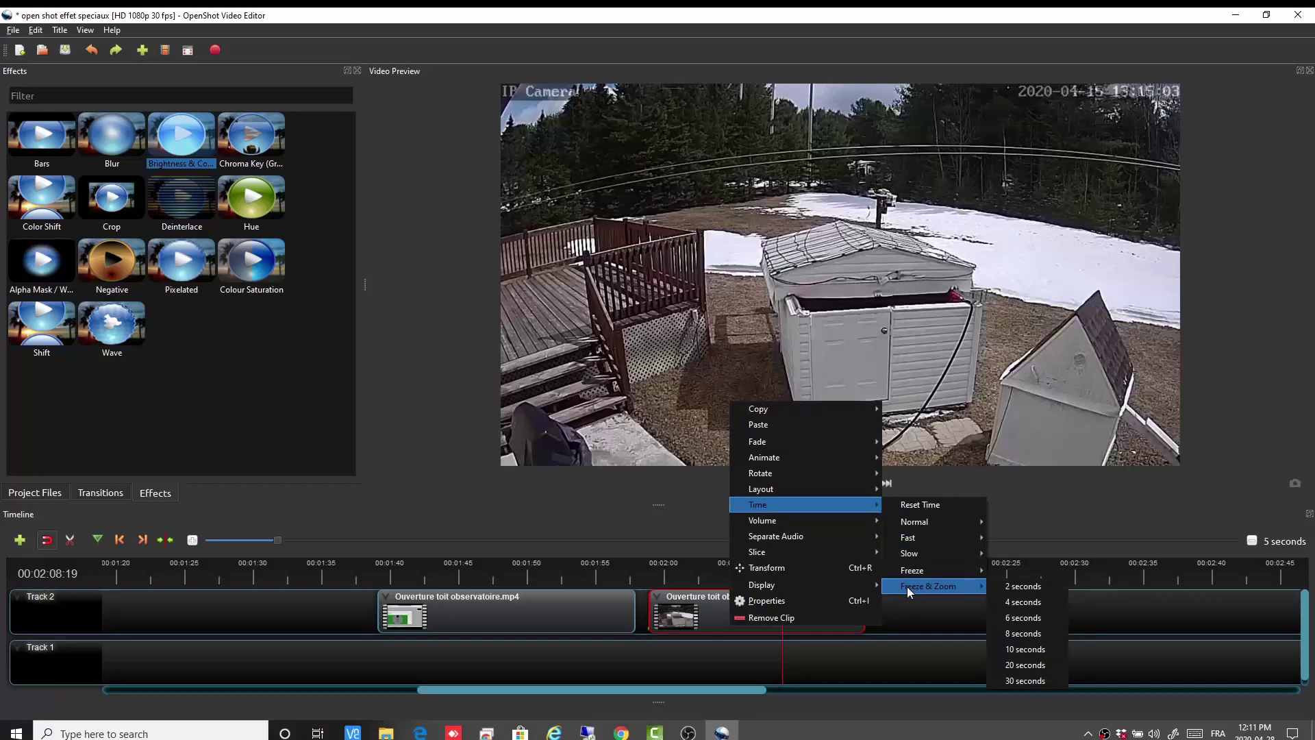
left_click(1009, 602)
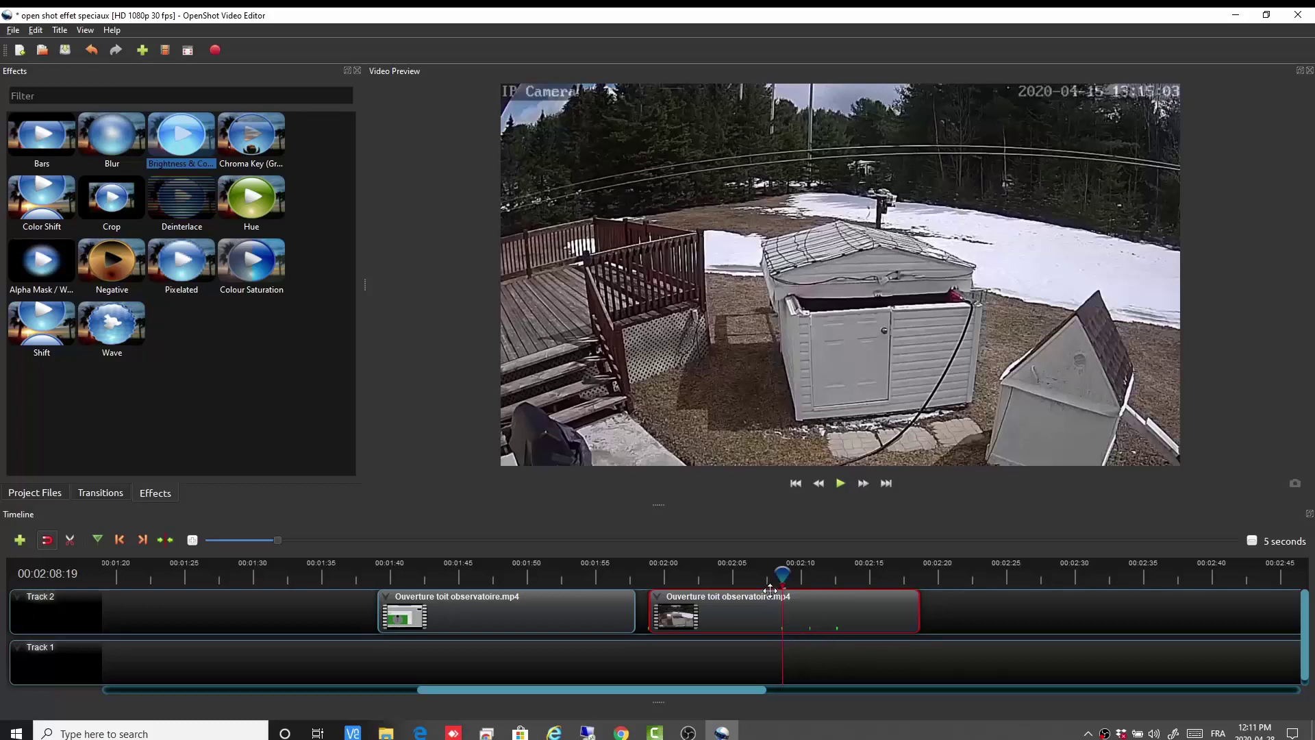
Preview the second clip's freeze and zoom from about 2:07 and undo it.
left_click_drag(781, 573, 766, 572)
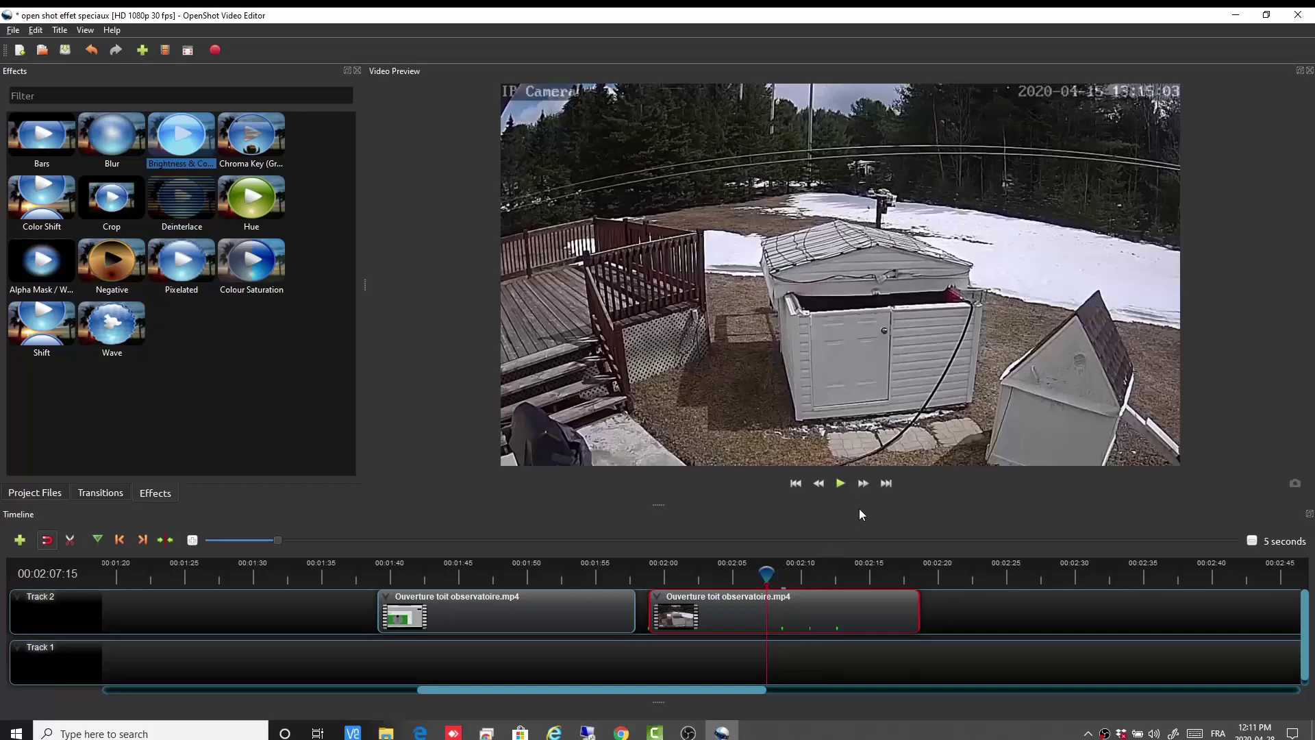
left_click(841, 484)
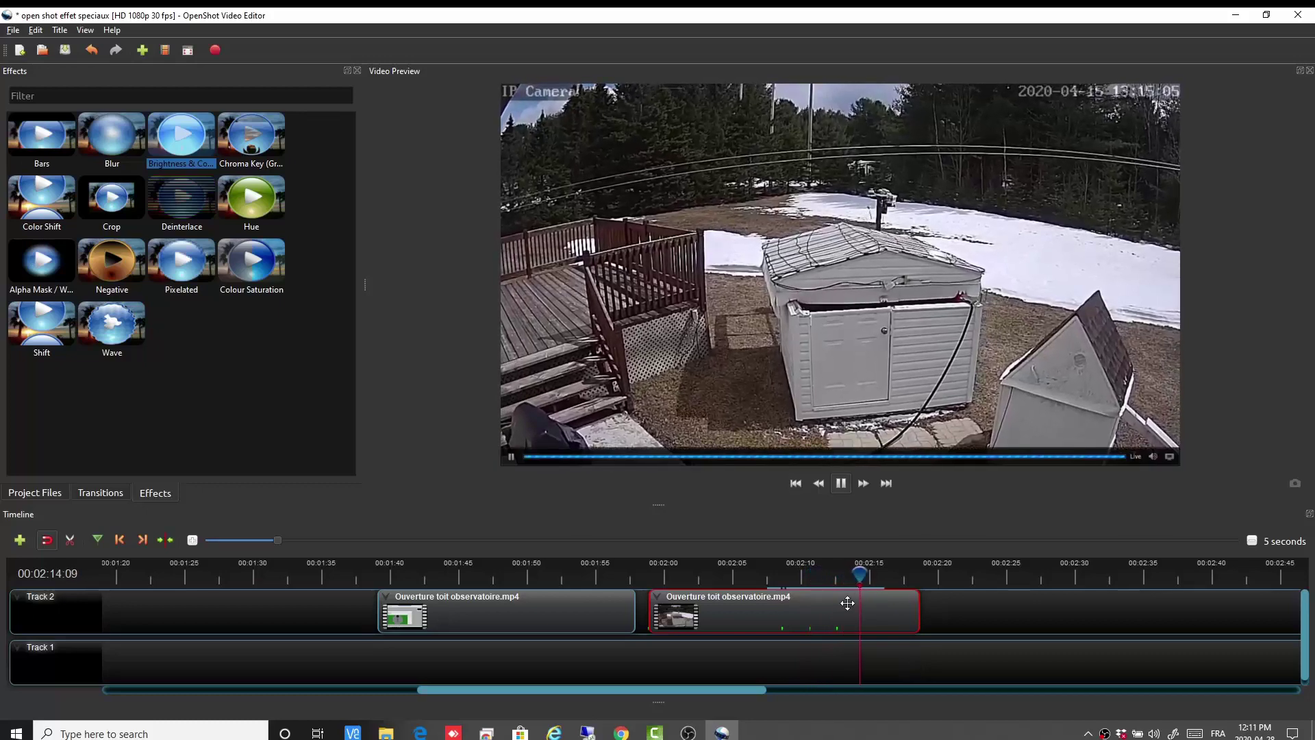
key("ctrl+z")
Preview the first clip from about 1:39 and pause at about 1:42.
right_click(782, 622)
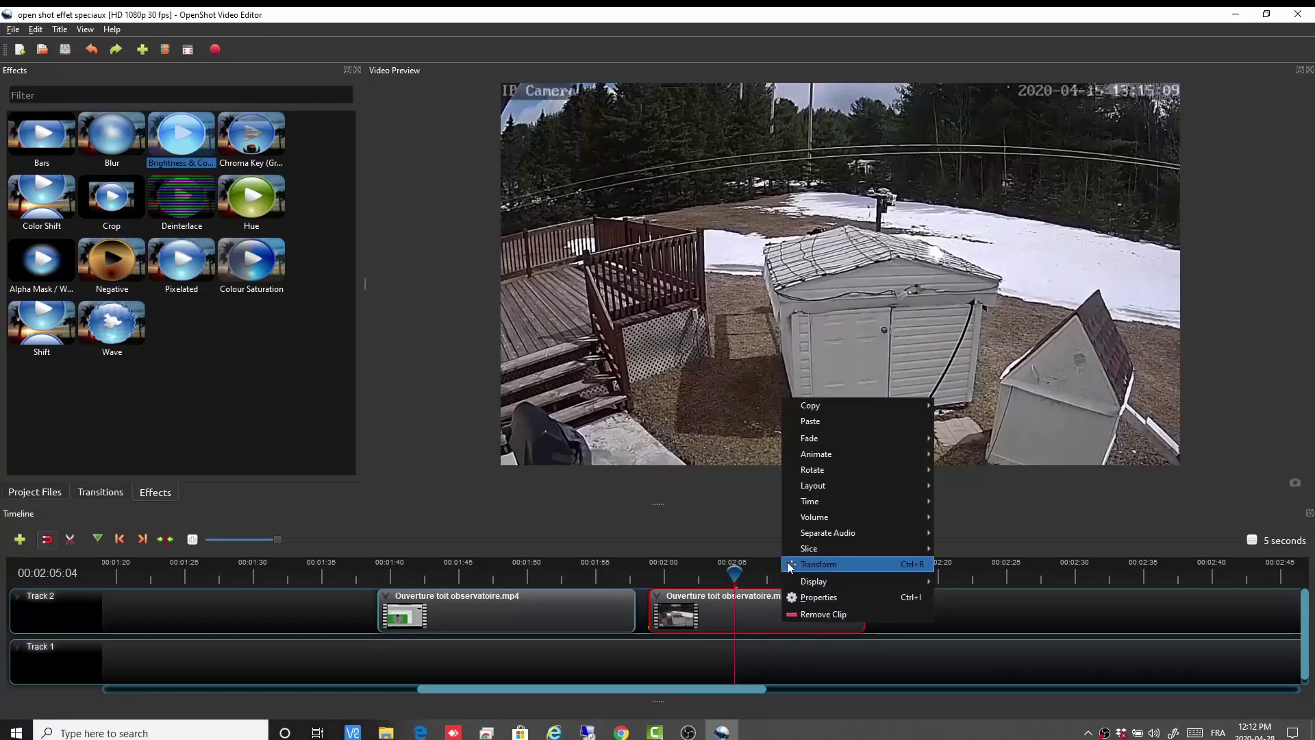
mouse_move(812, 519)
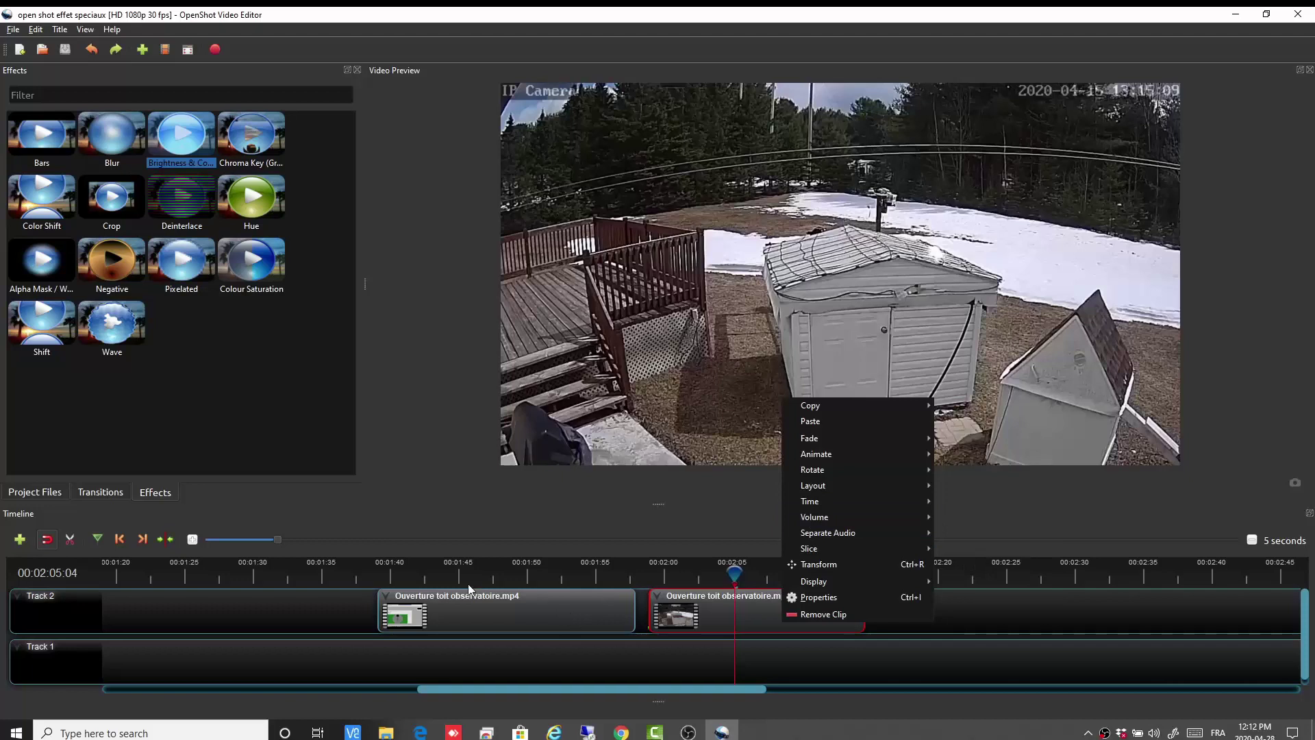
left_click(391, 570)
left_click(389, 571)
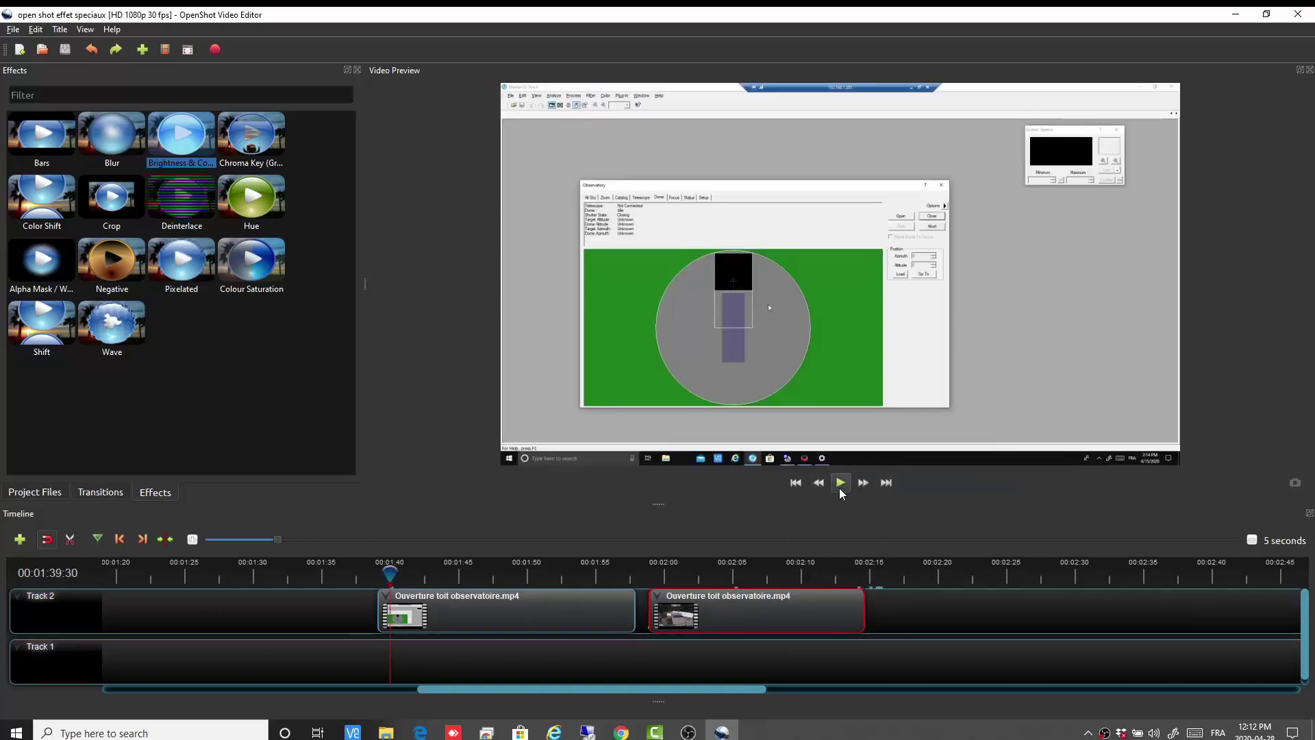
left_click(840, 485)
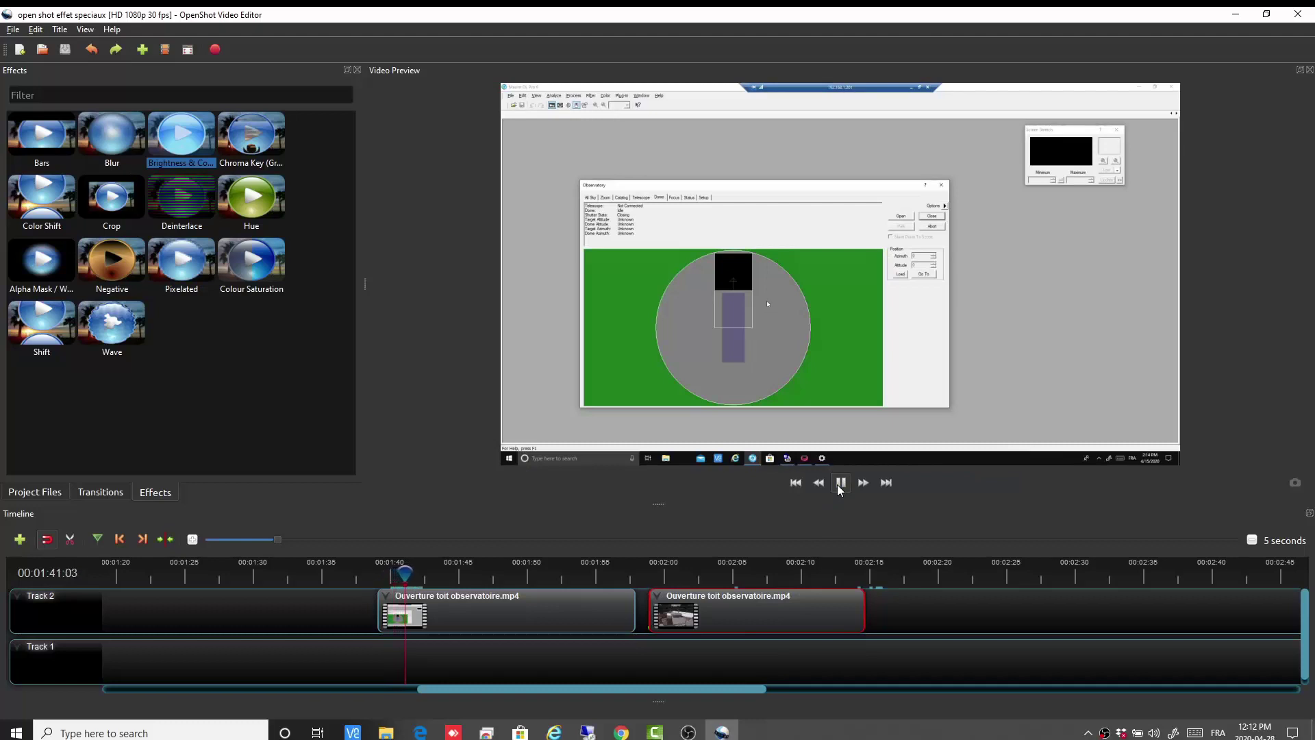
left_click(840, 484)
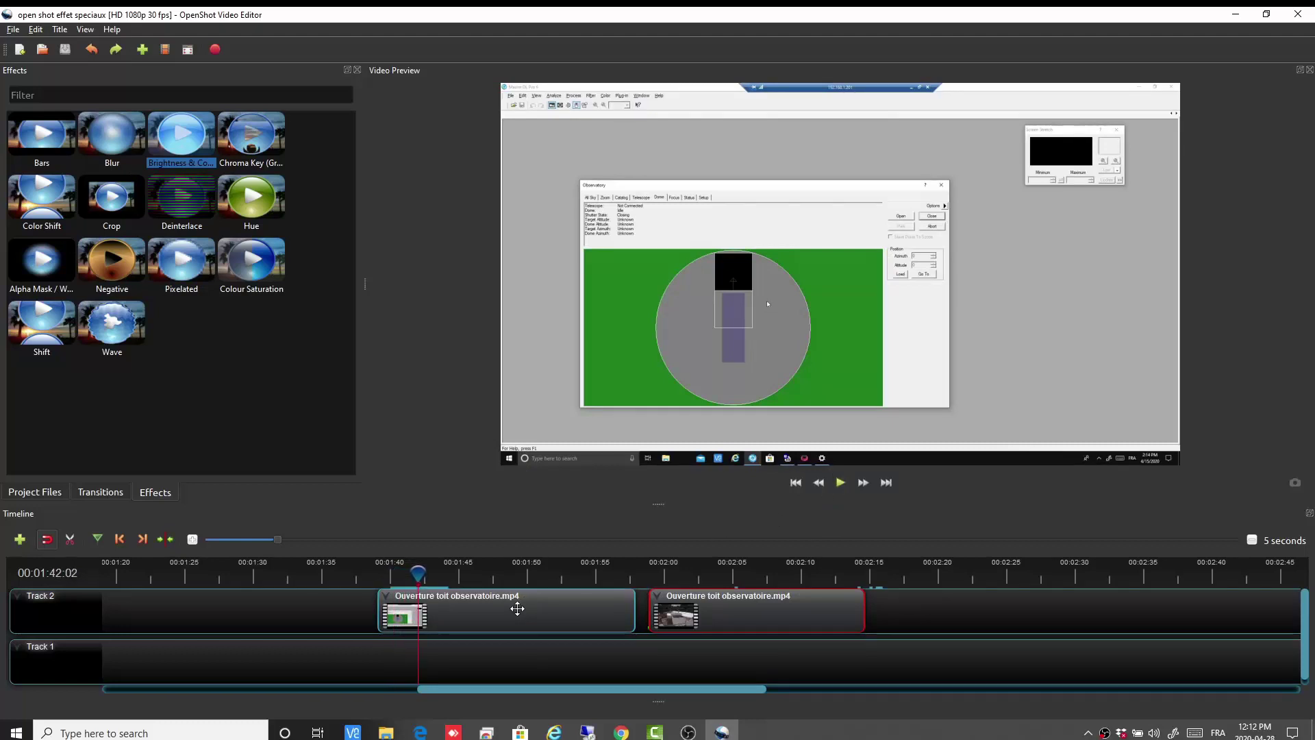
Set the volume of the entire first clip to Level 90%.
left_click(517, 609)
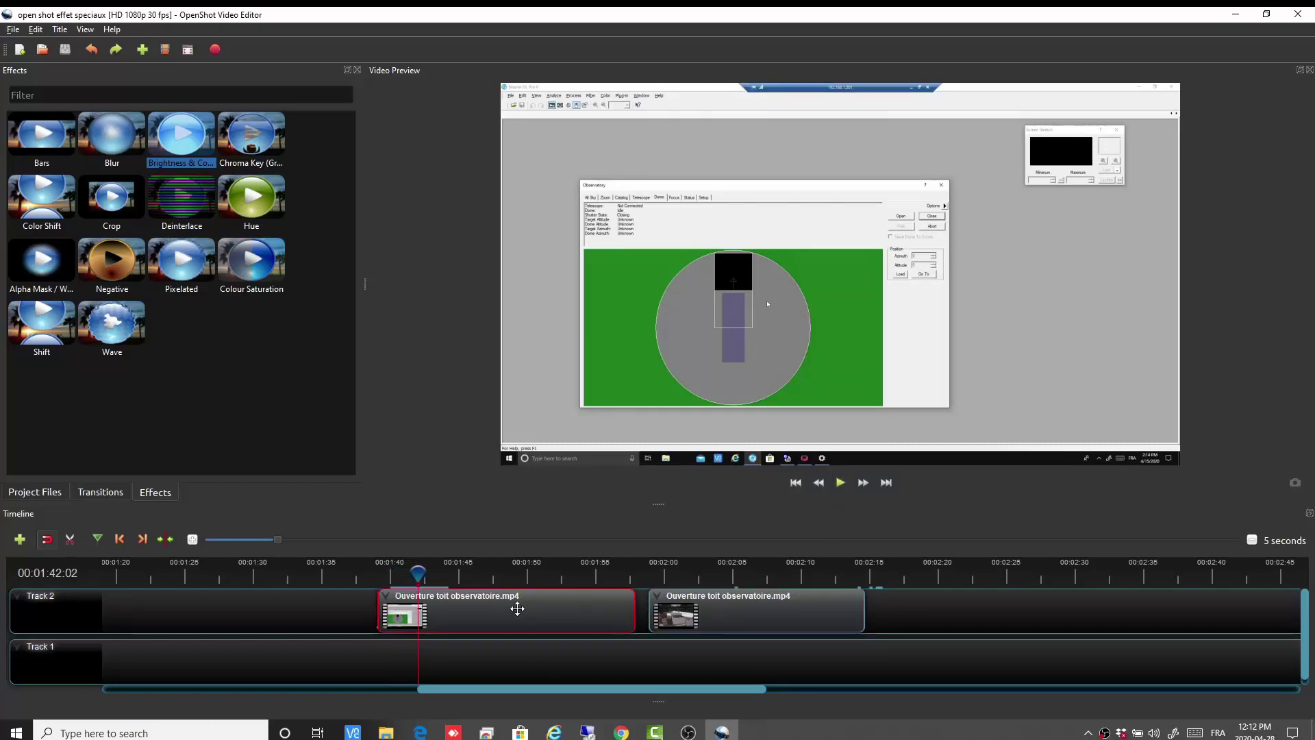
right_click(518, 611)
mouse_move(560, 508)
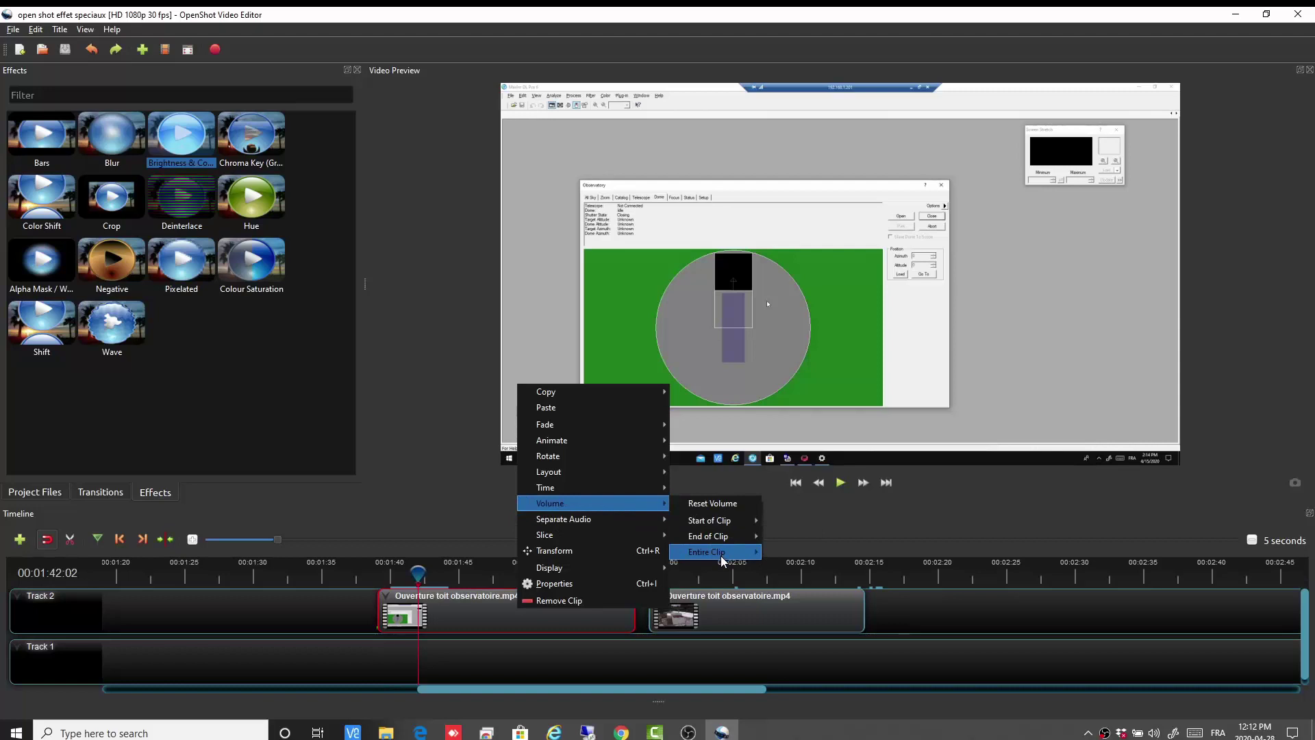
mouse_move(722, 560)
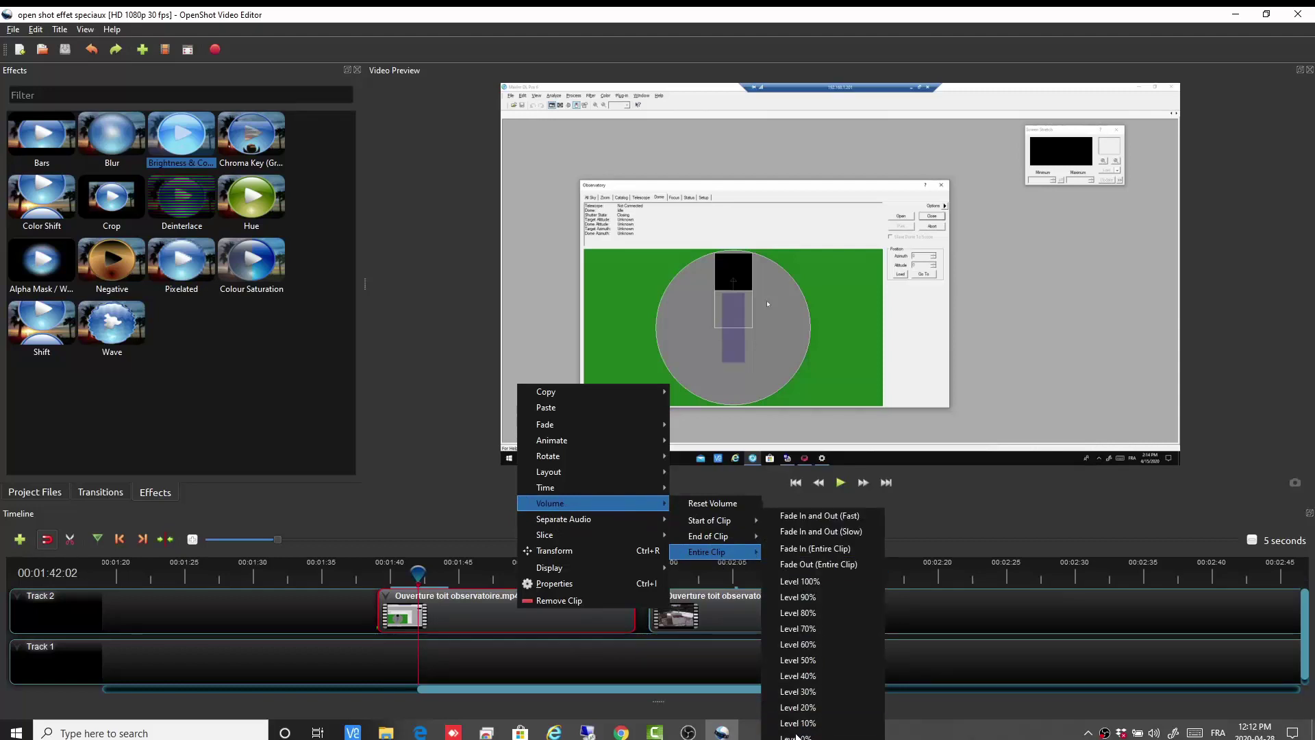
left_click(815, 591)
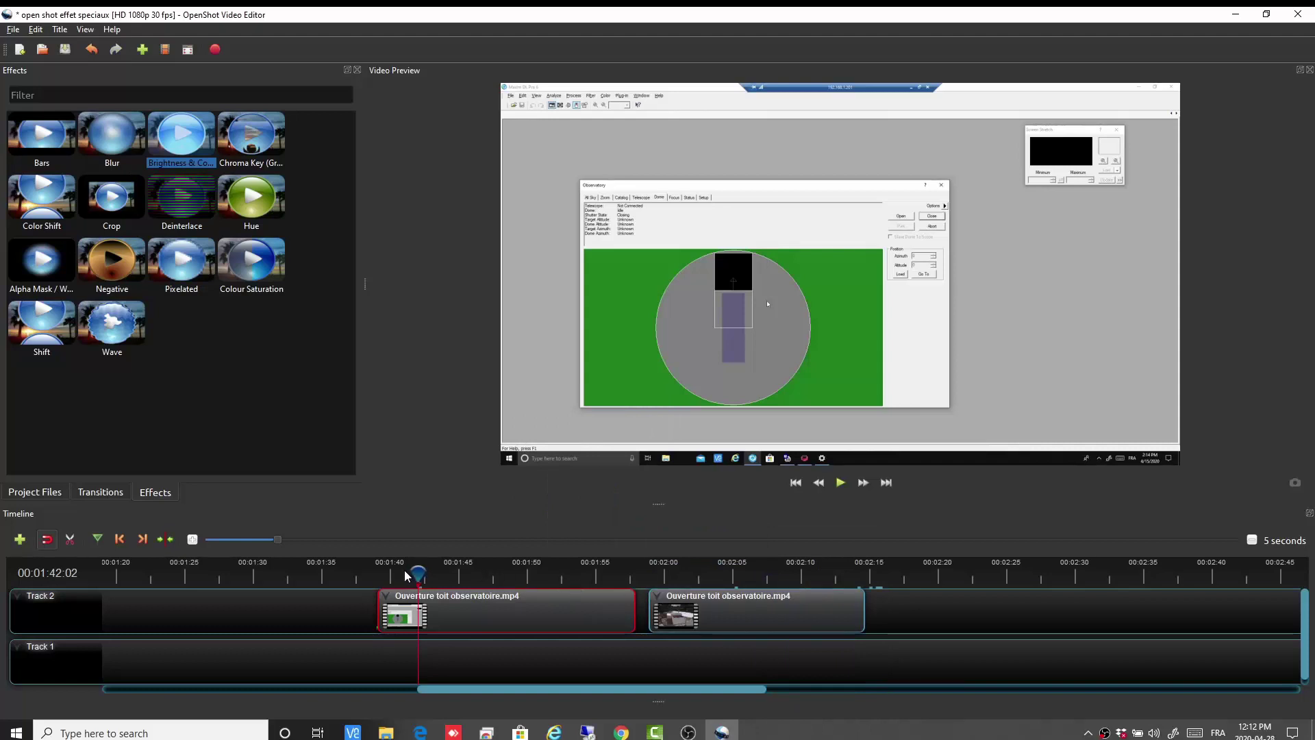
Preview the first clip's changed volume from about 1:38 and pause at about 1:42.
left_click_drag(406, 575, 370, 574)
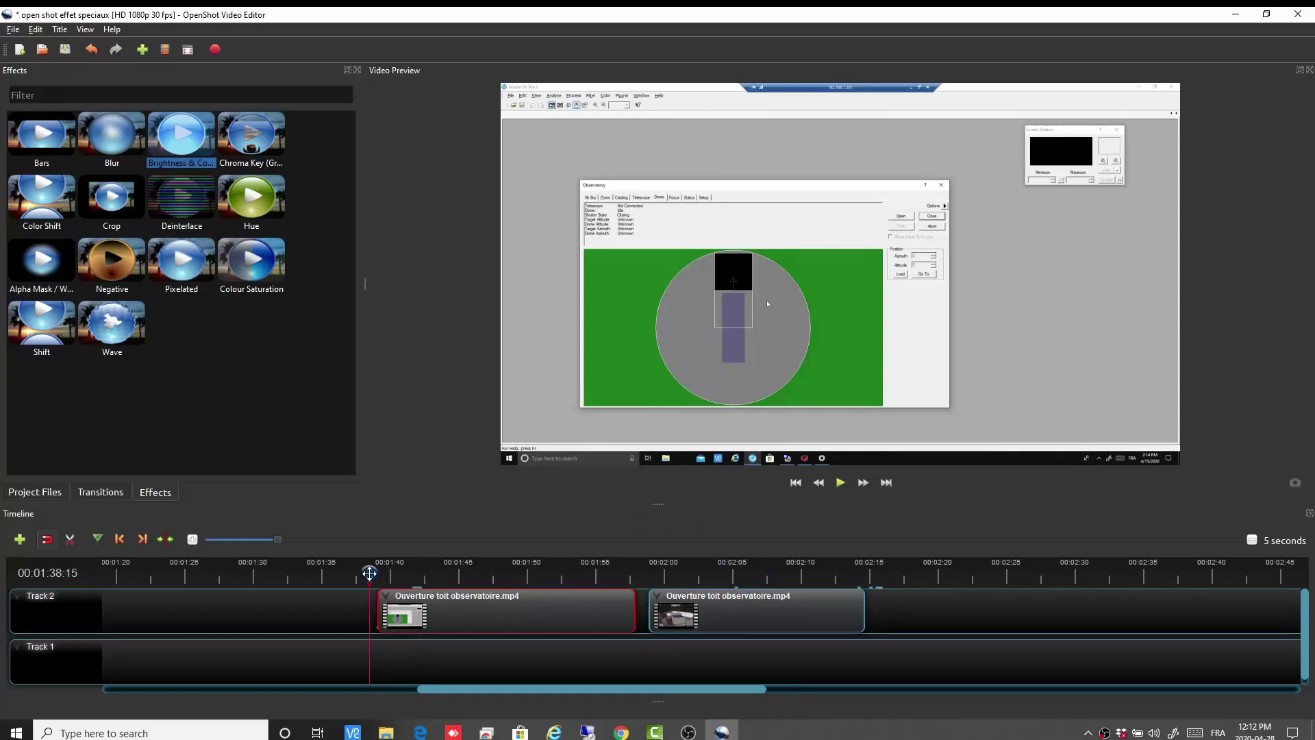
left_click(841, 483)
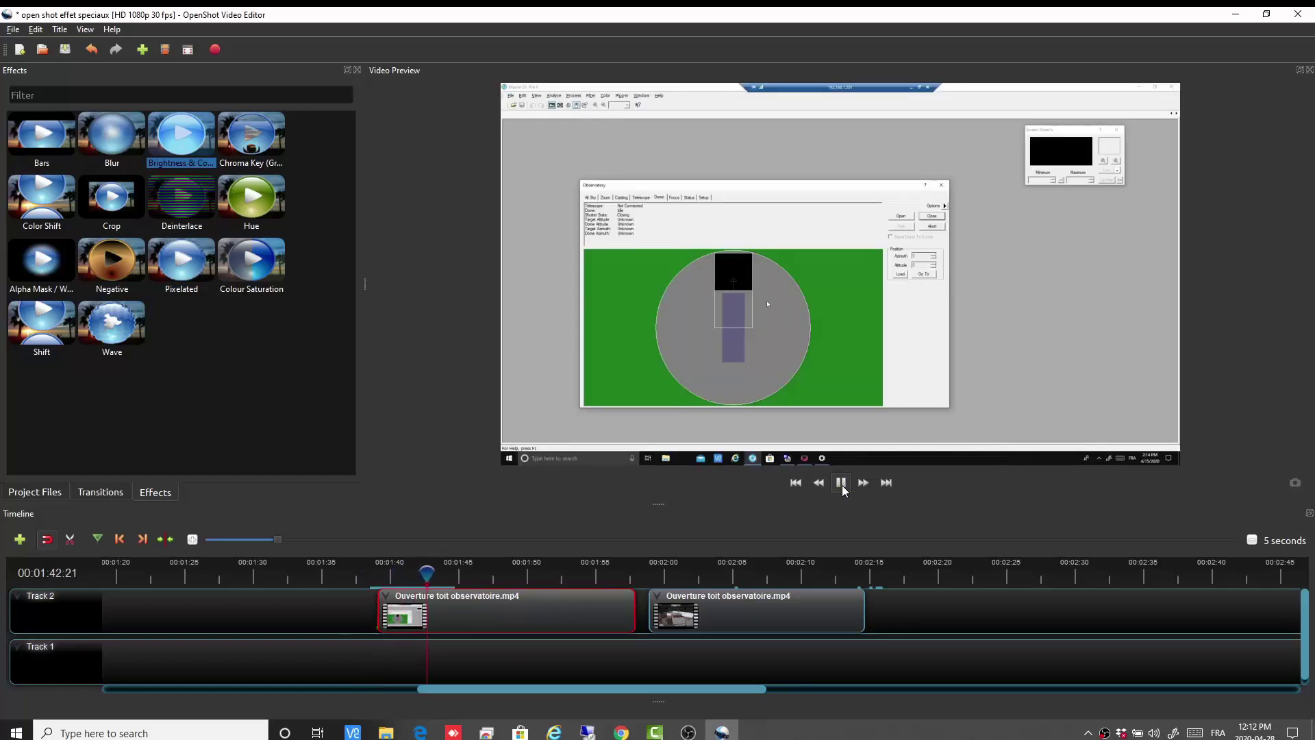
left_click(842, 487)
Reset the first clip's volume and set the entire clip to Level 30%.
right_click(496, 612)
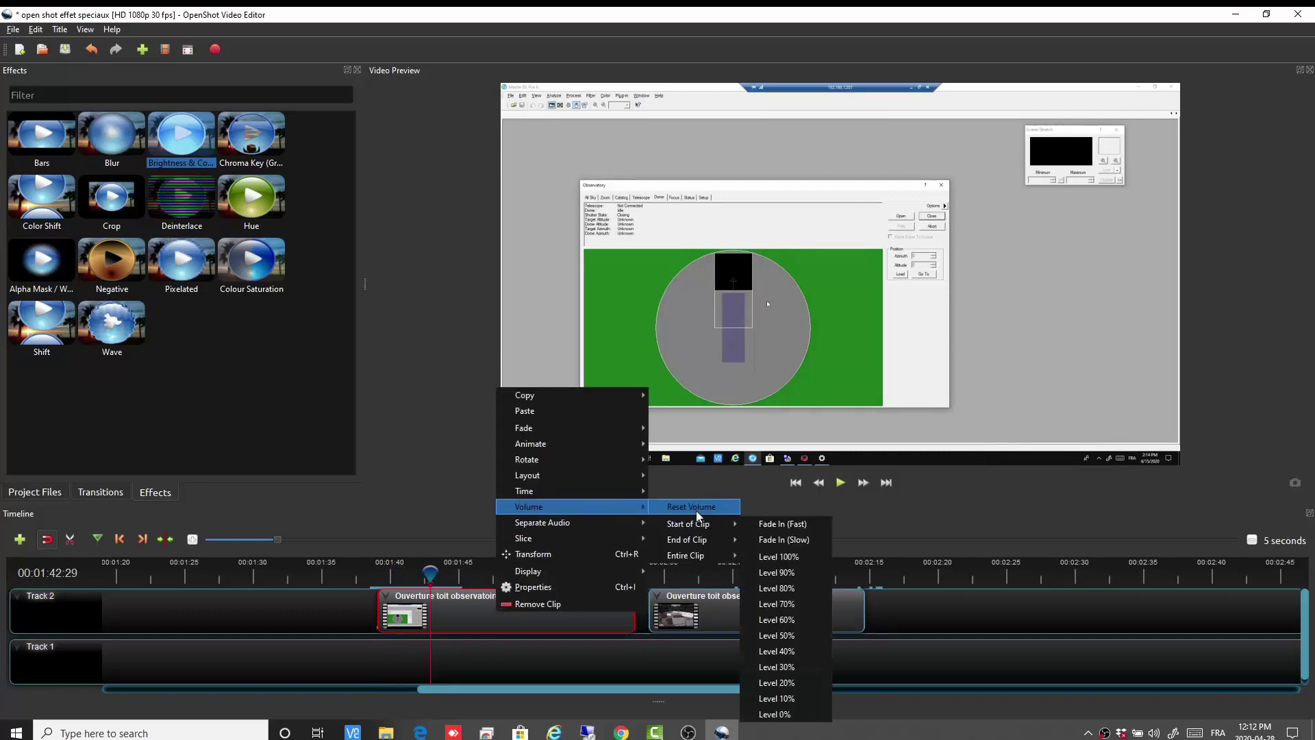
left_click(695, 508)
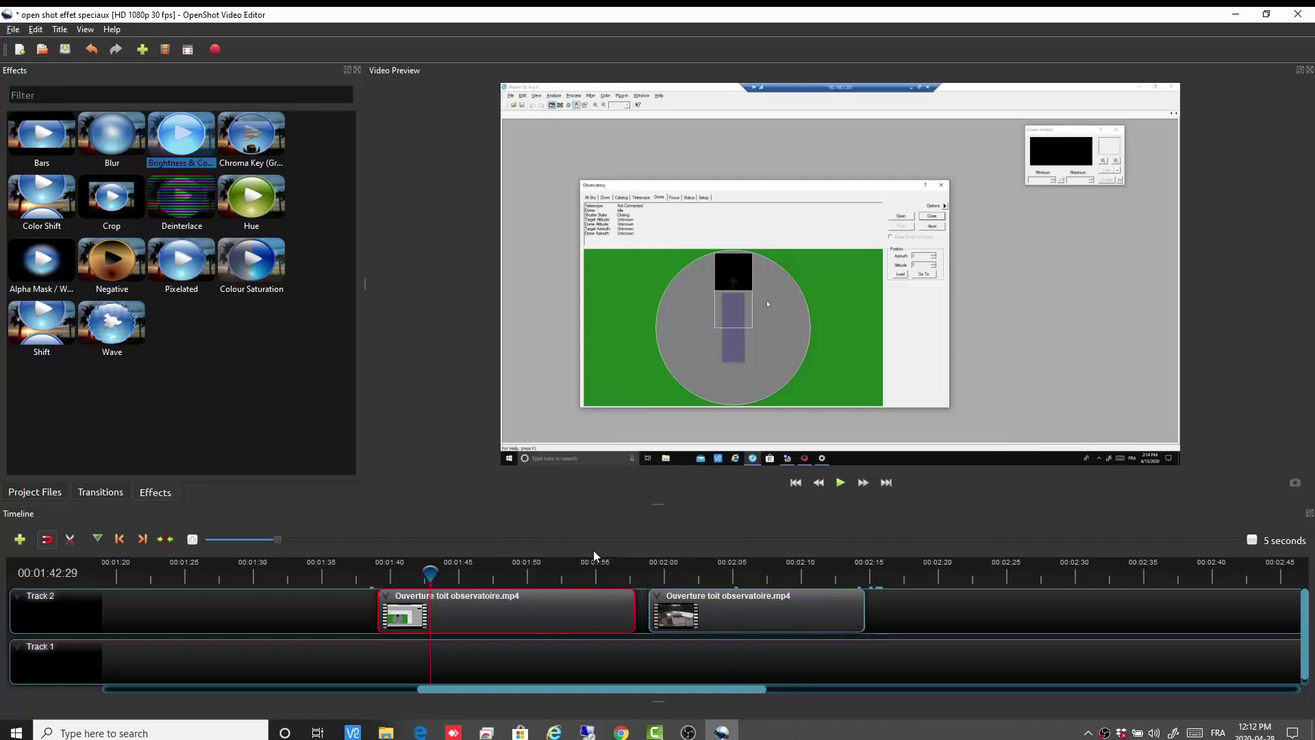
right_click(491, 603)
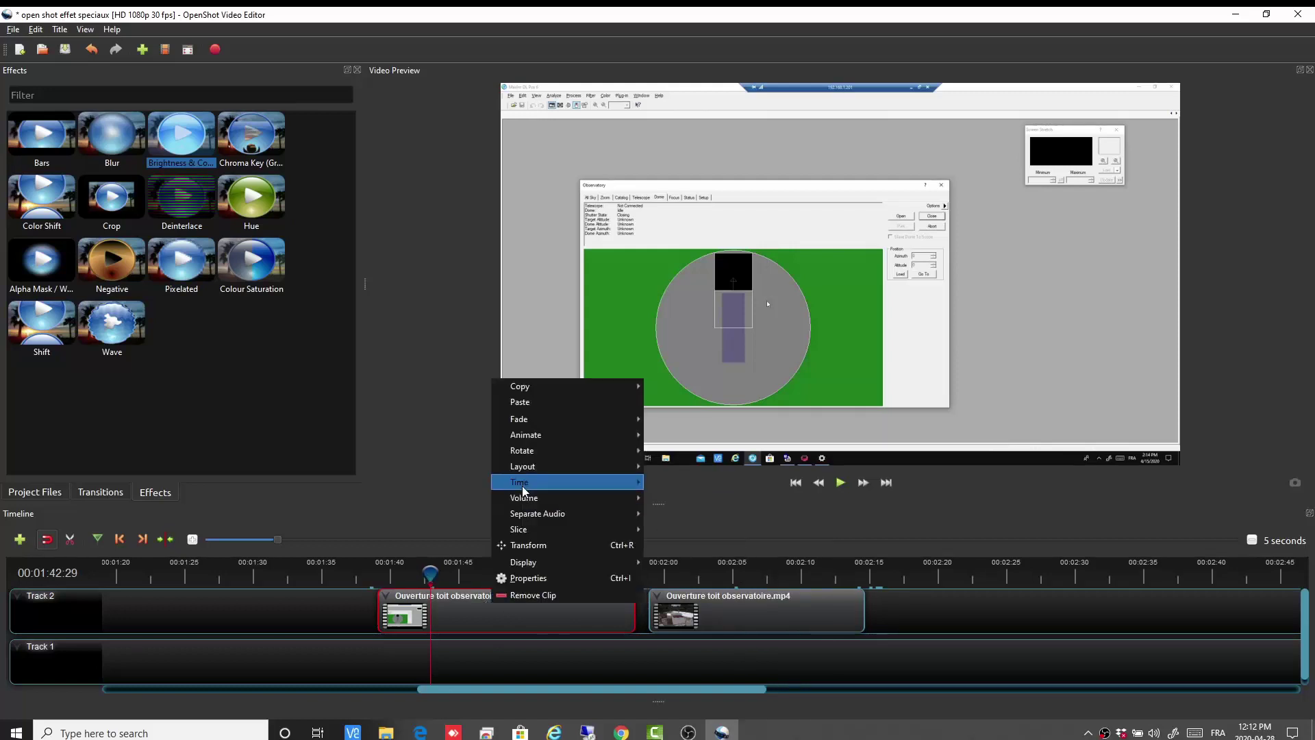
mouse_move(530, 504)
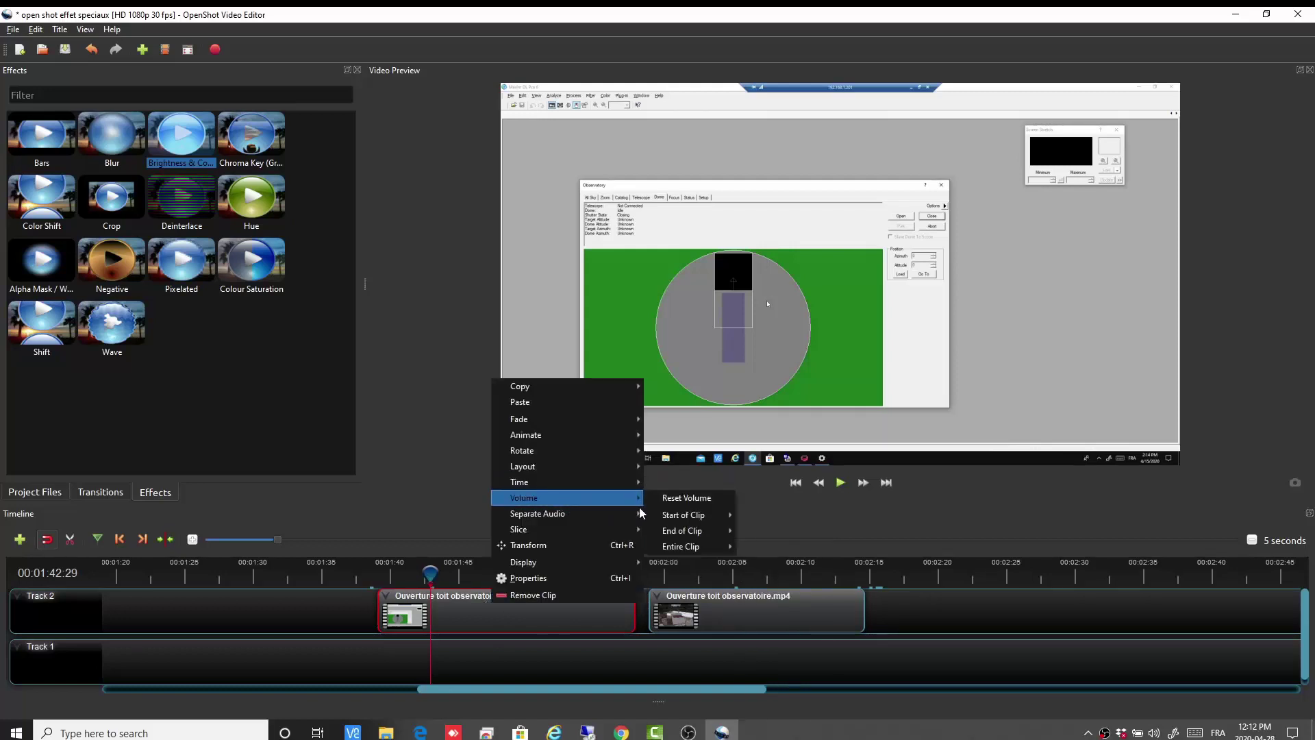
mouse_move(711, 551)
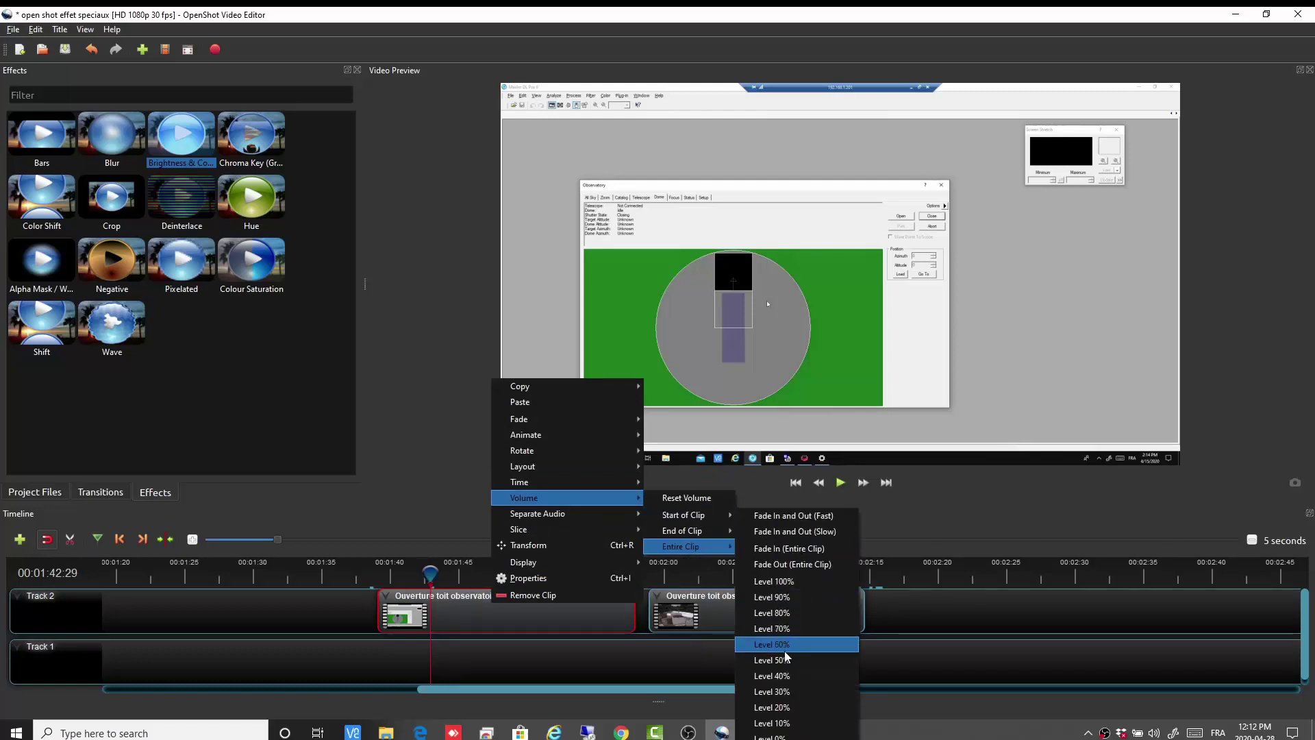
left_click(786, 692)
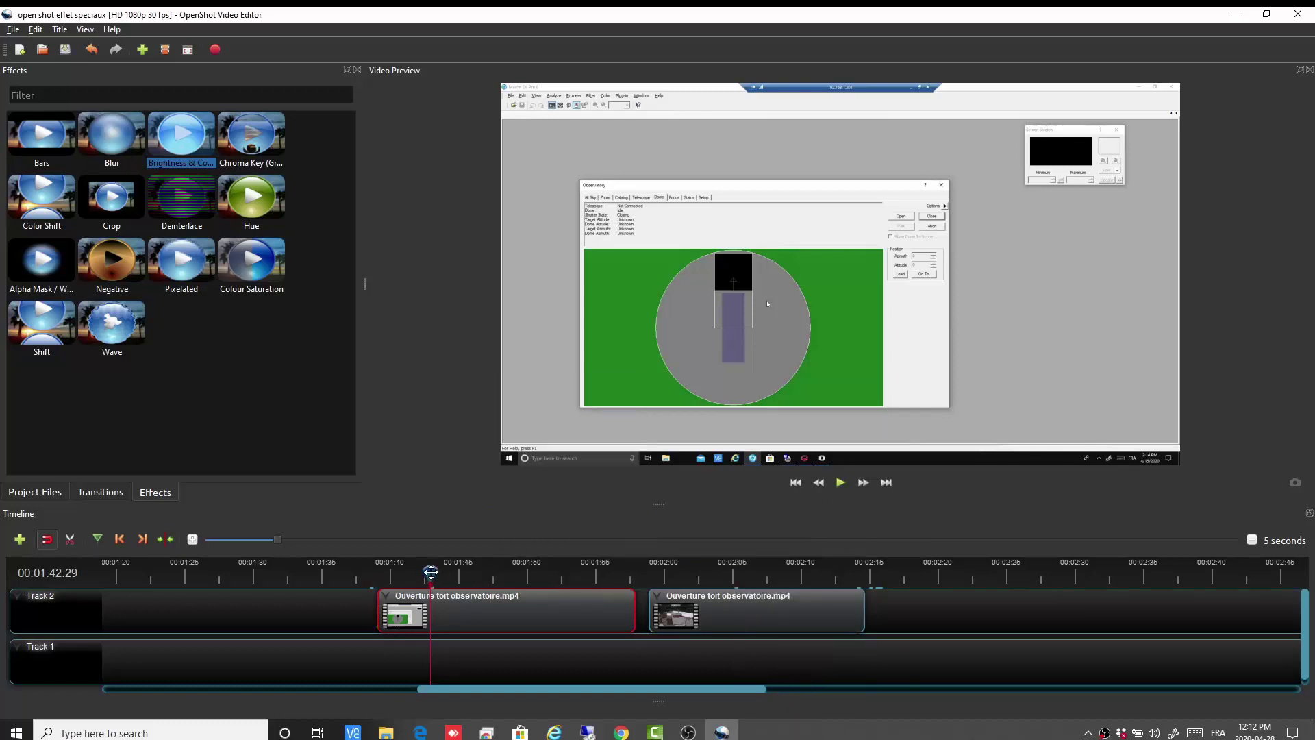
Preview the first clip's volume from about 1:38 and pause at about 1:45.
left_click_drag(428, 573, 370, 573)
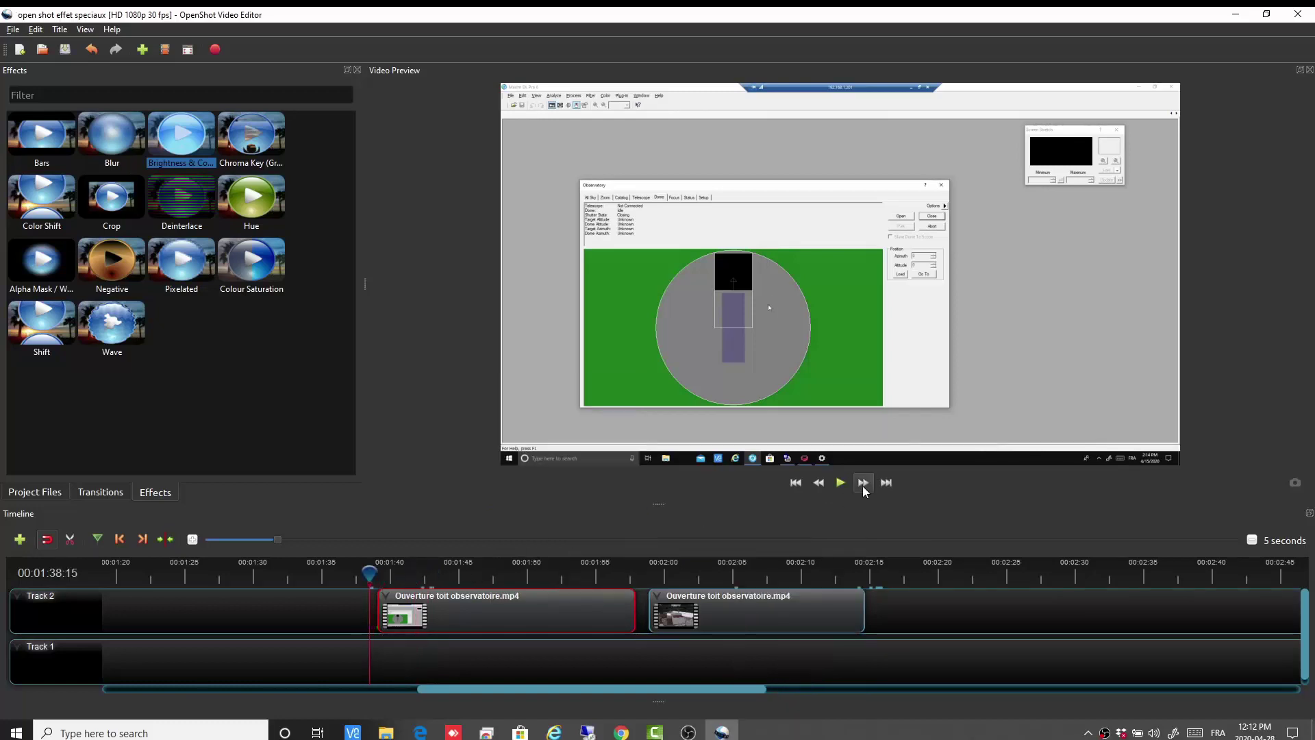
left_click(840, 483)
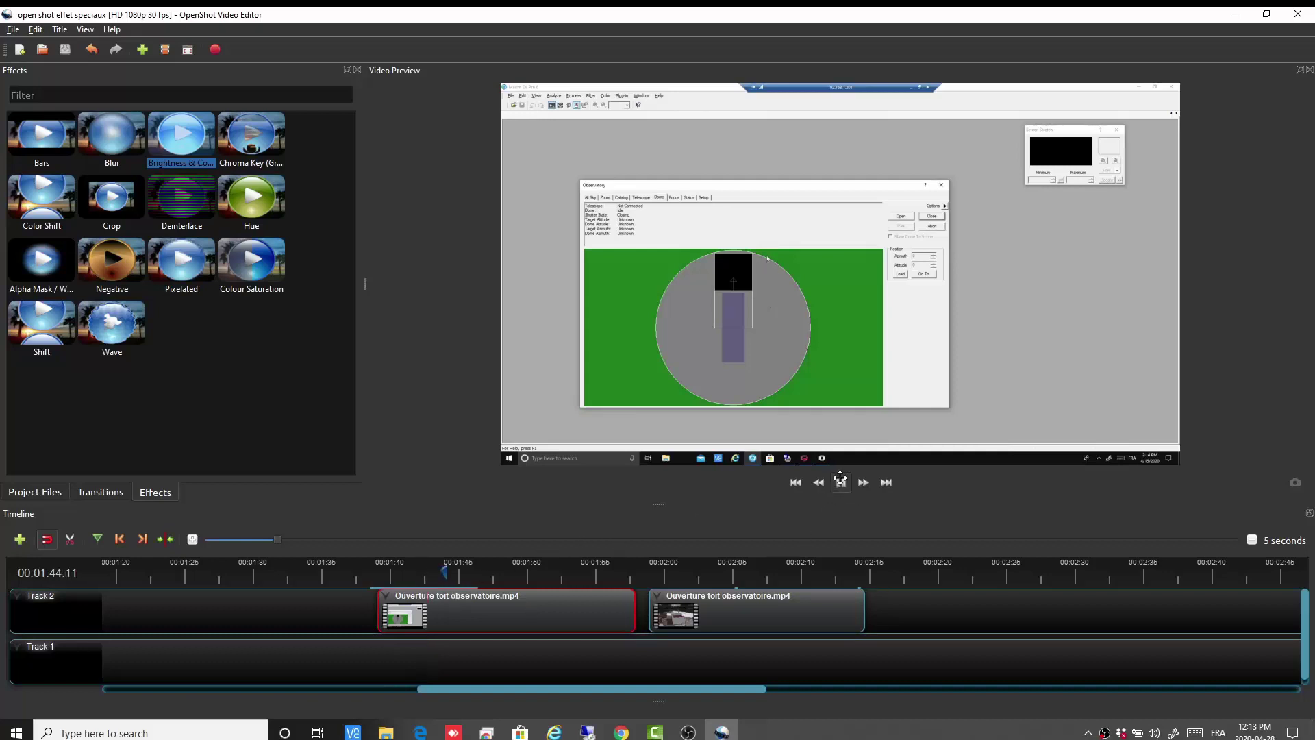
left_click(843, 483)
Reset the first clip's volume and apply Fade In (Slow) to the volume at the start of the clip.
right_click(541, 618)
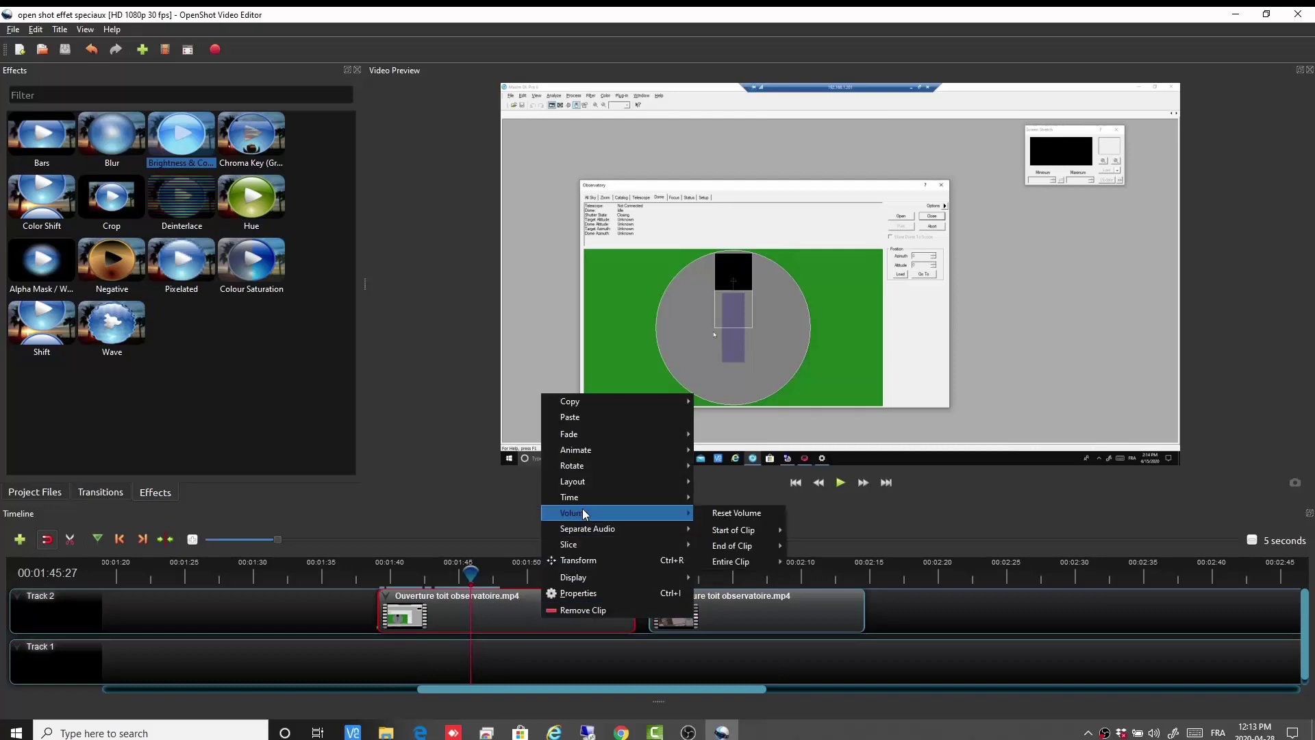
mouse_move(740, 563)
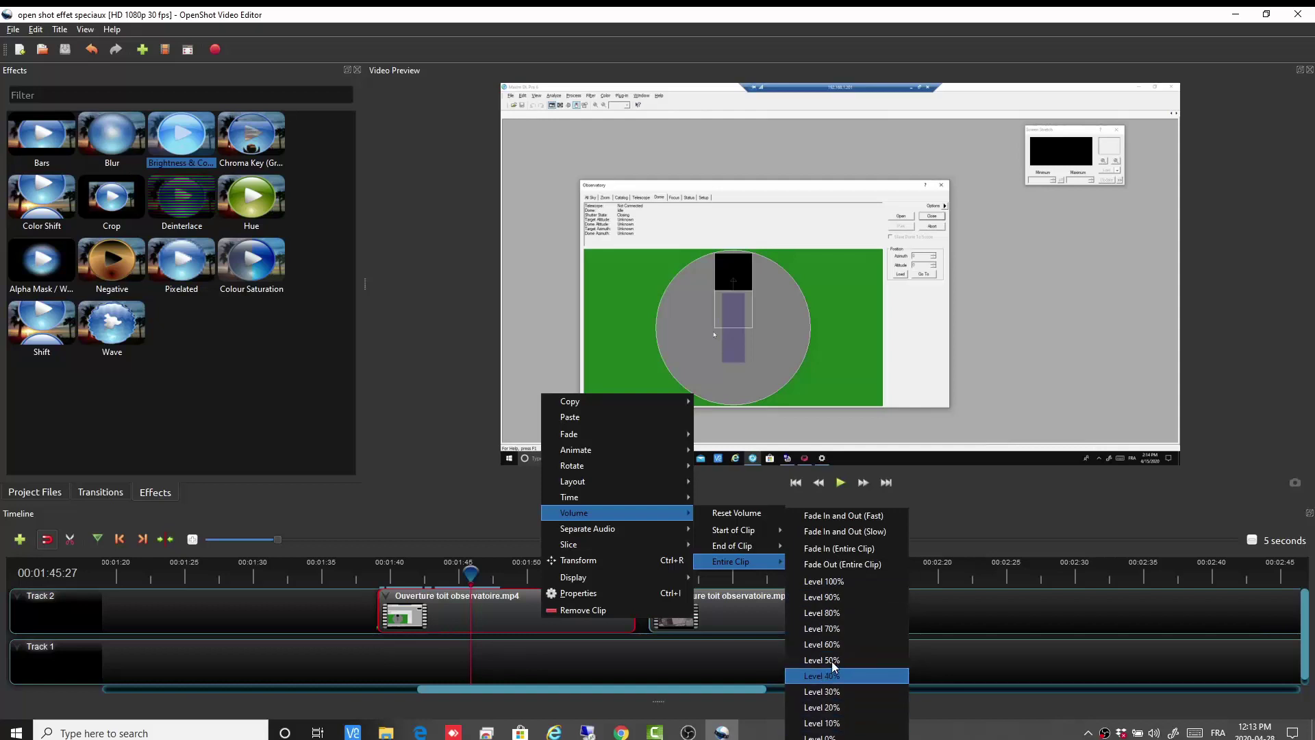
left_click(828, 530)
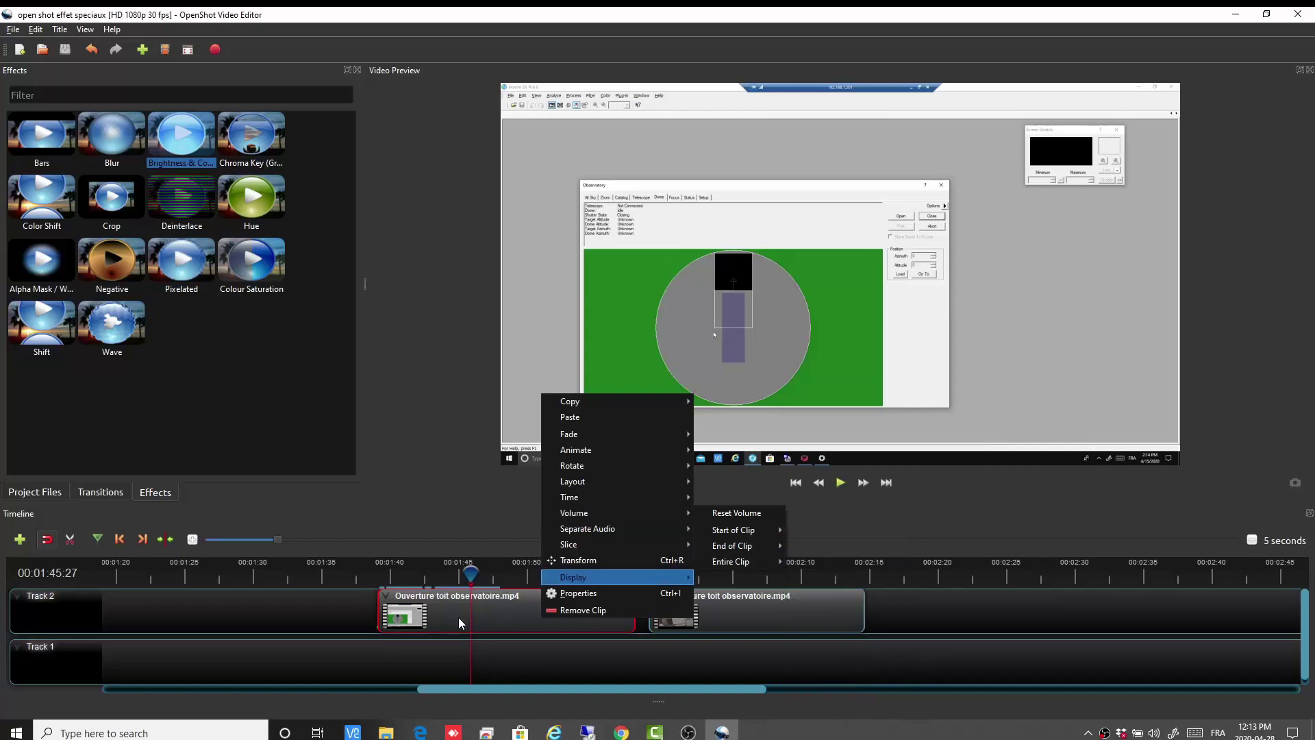
right_click(487, 610)
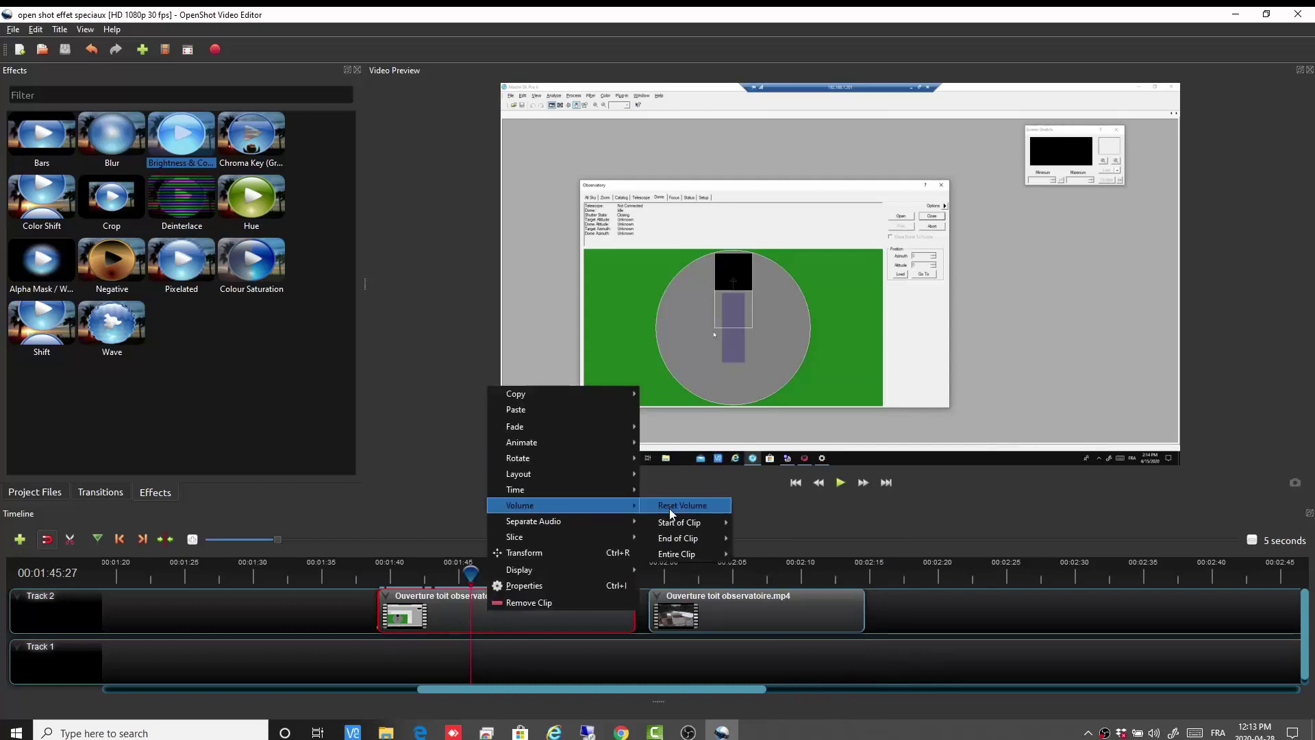
left_click(670, 507)
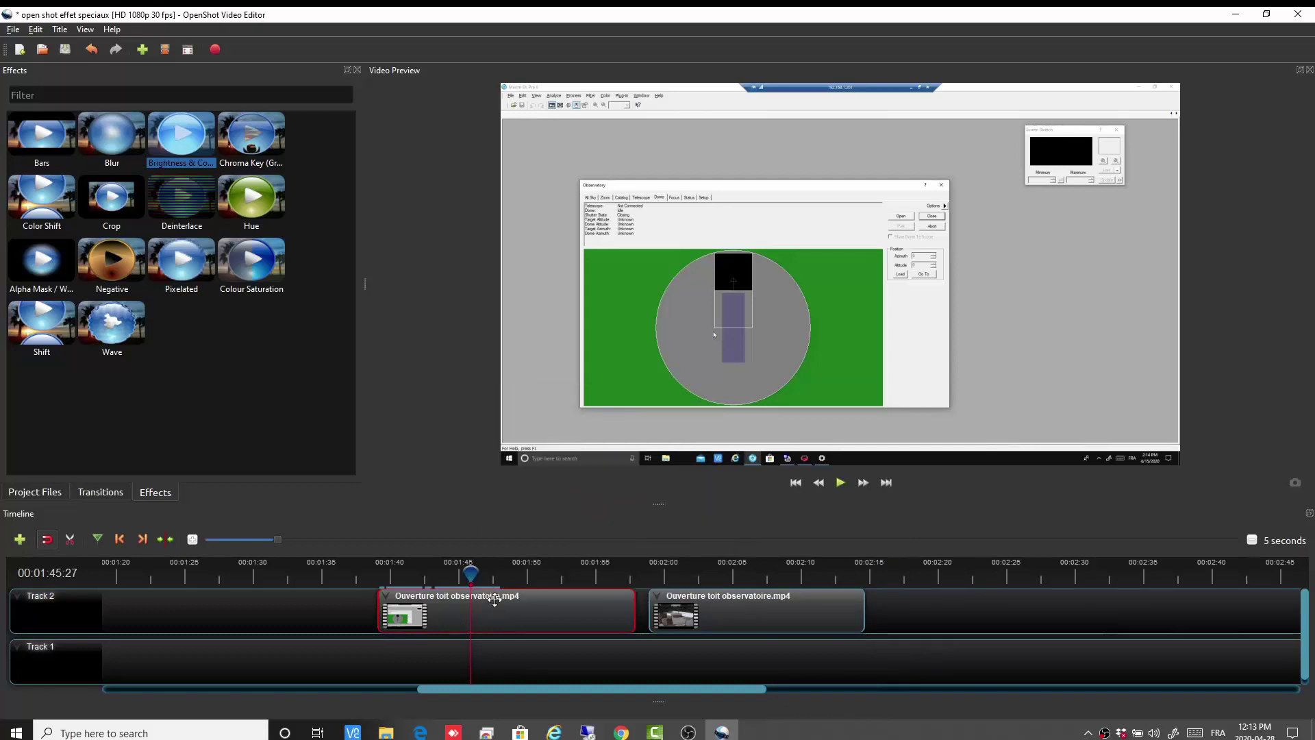
right_click(442, 610)
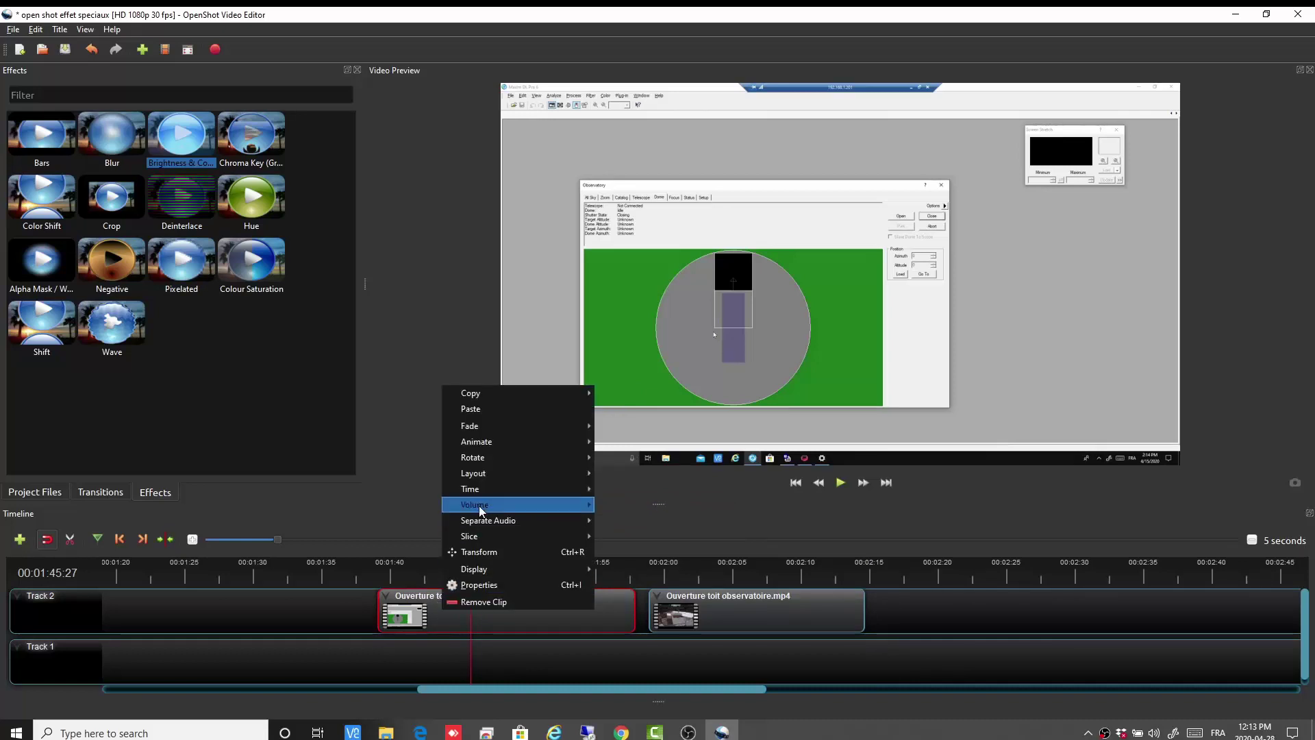
mouse_move(628, 522)
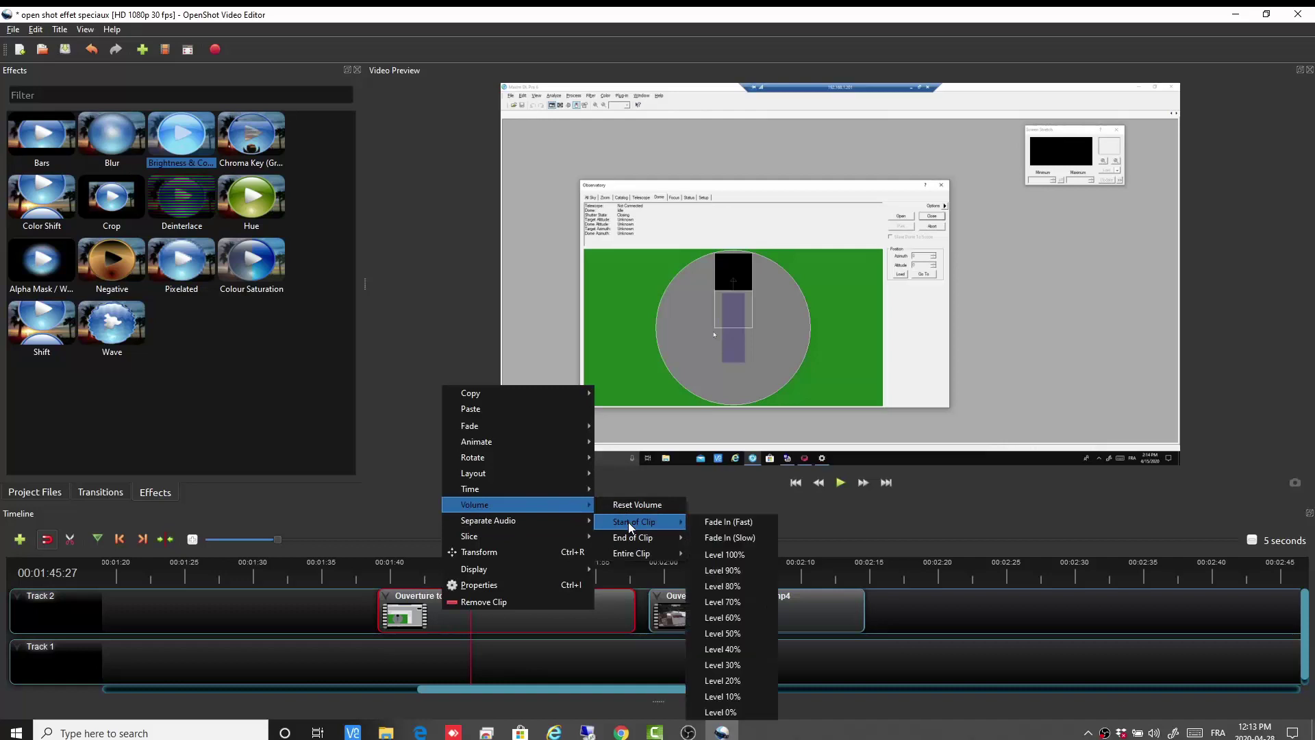
left_click(727, 539)
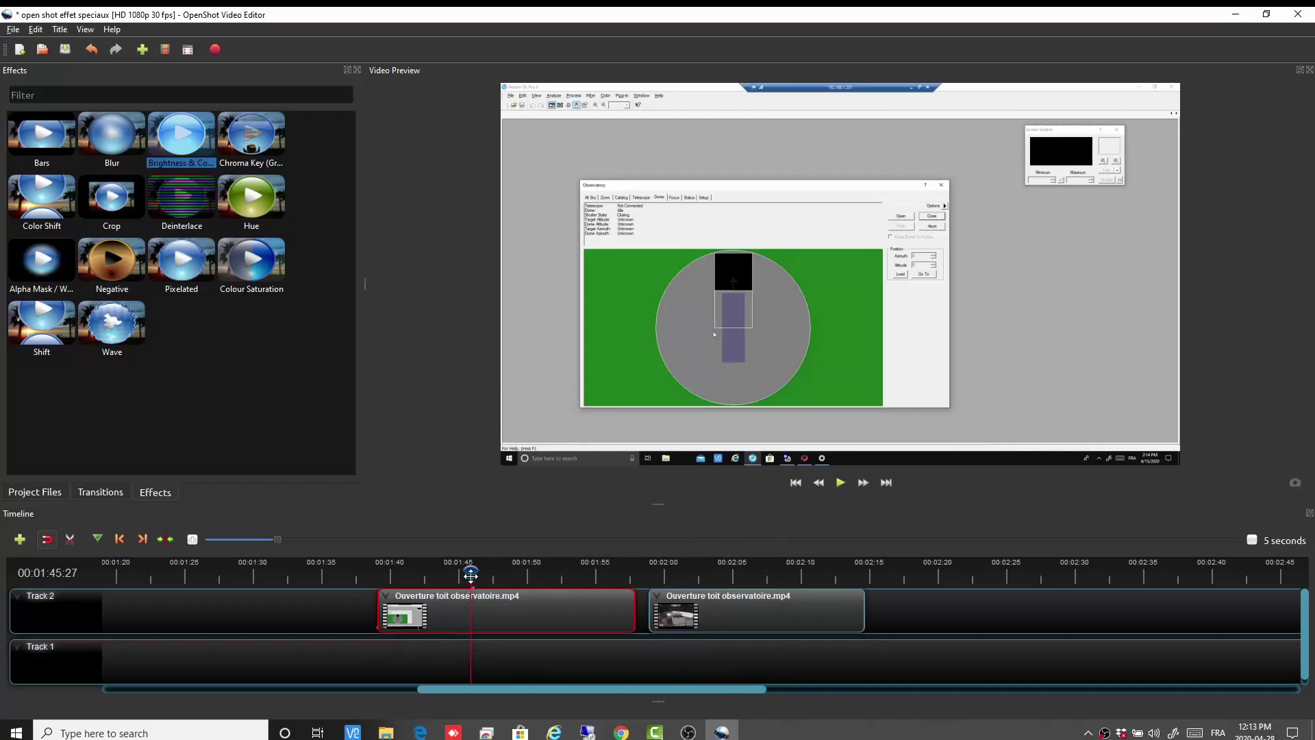
Preview the first clip's volume fade-in twice from about 1:38, pausing at about 1:43 and 1:44.
left_click_drag(471, 574, 363, 579)
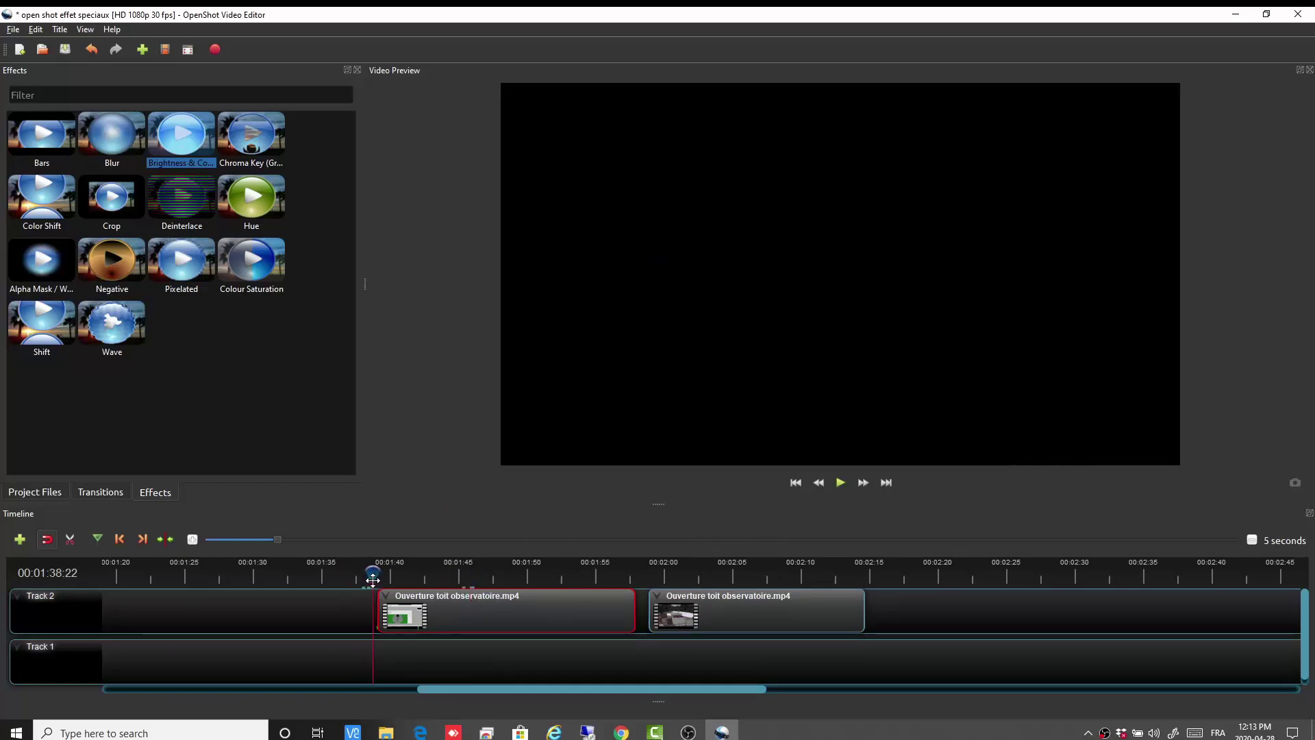
left_click(841, 484)
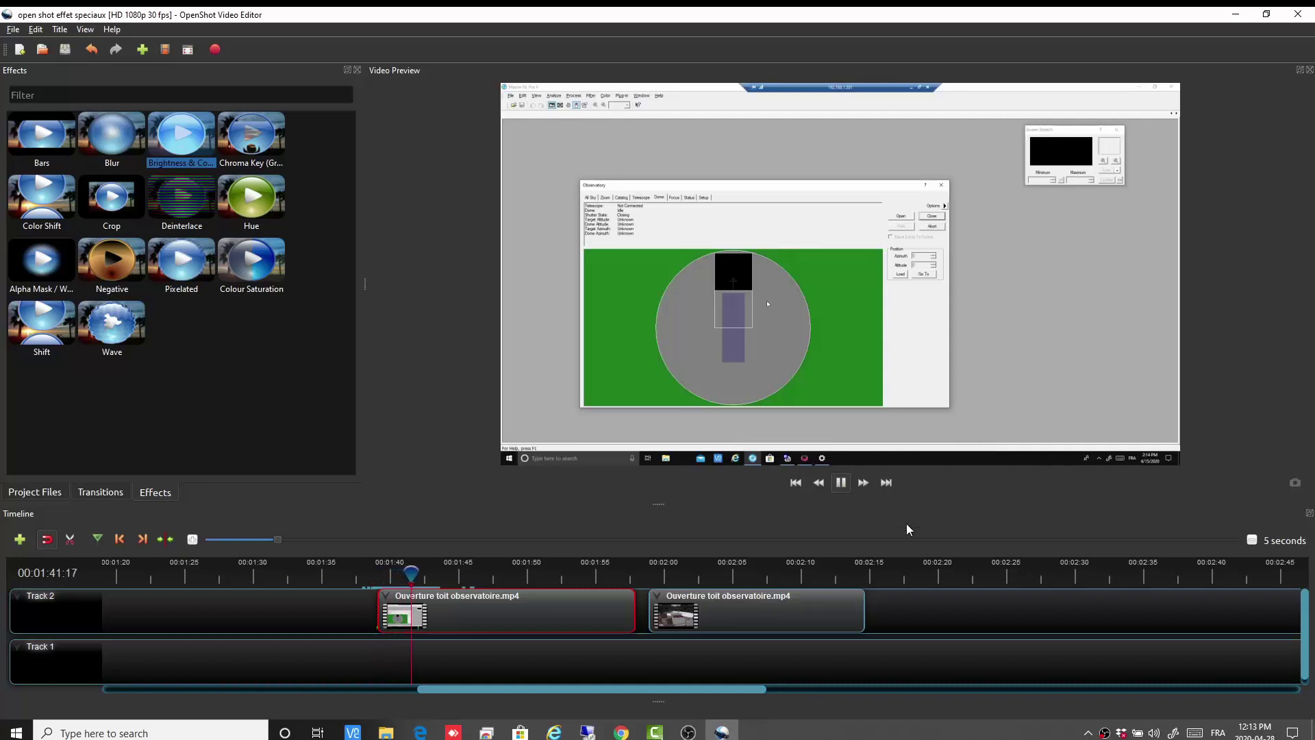
left_click(841, 484)
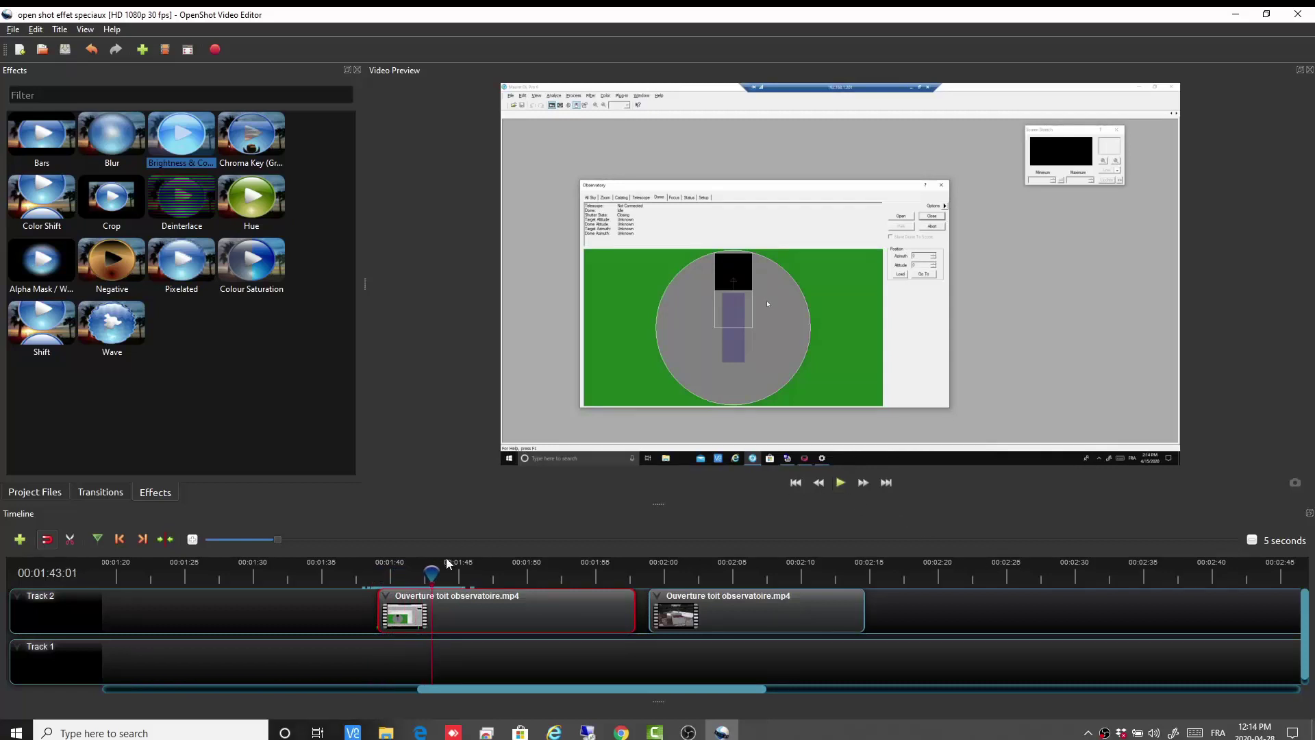
left_click_drag(429, 574, 373, 582)
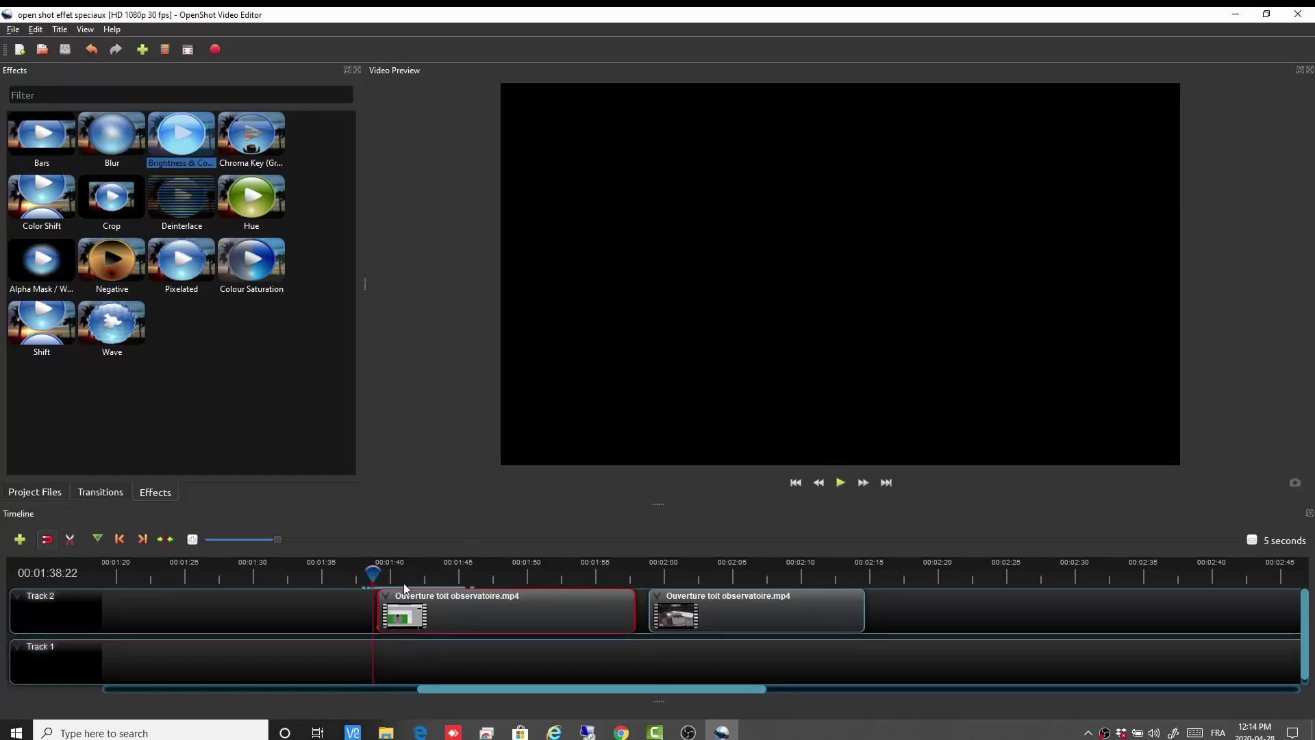
left_click(841, 483)
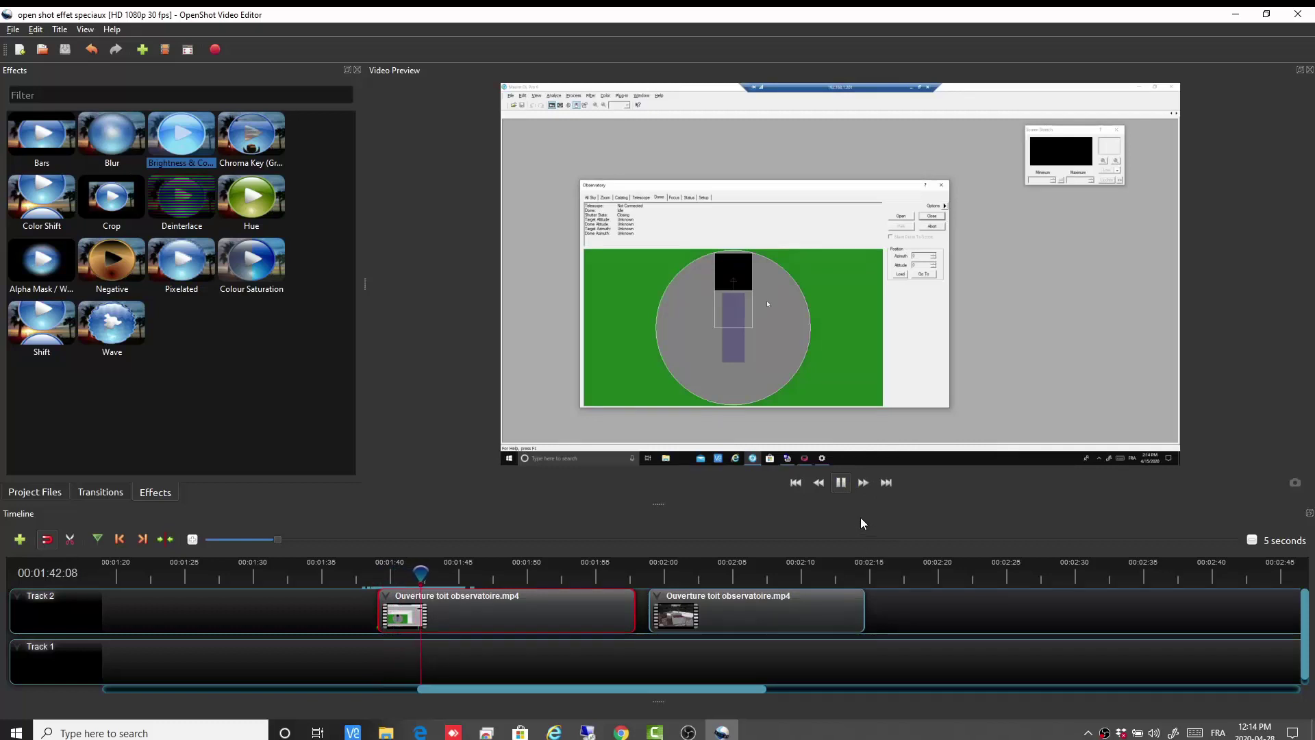
left_click(841, 483)
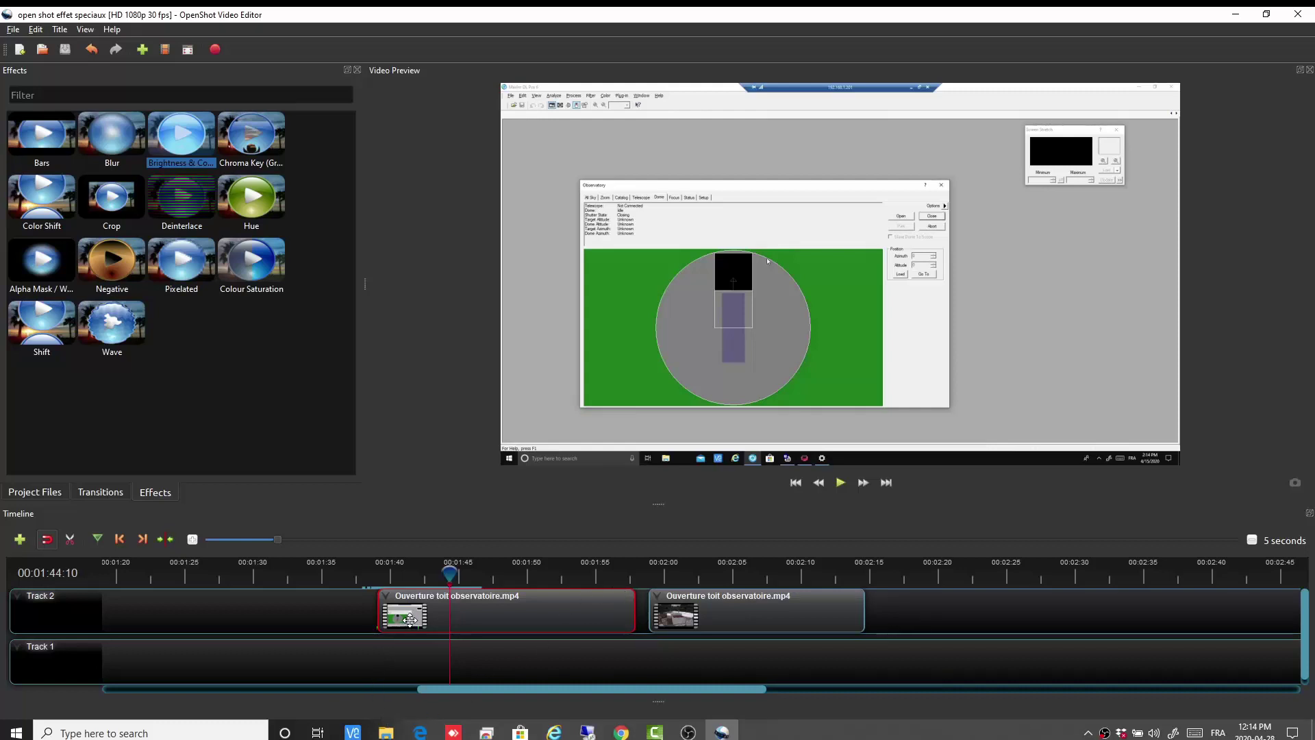
Reset the first clip's volume and apply Fade Out (Slow) to the volume at the end of the clip.
right_click(458, 617)
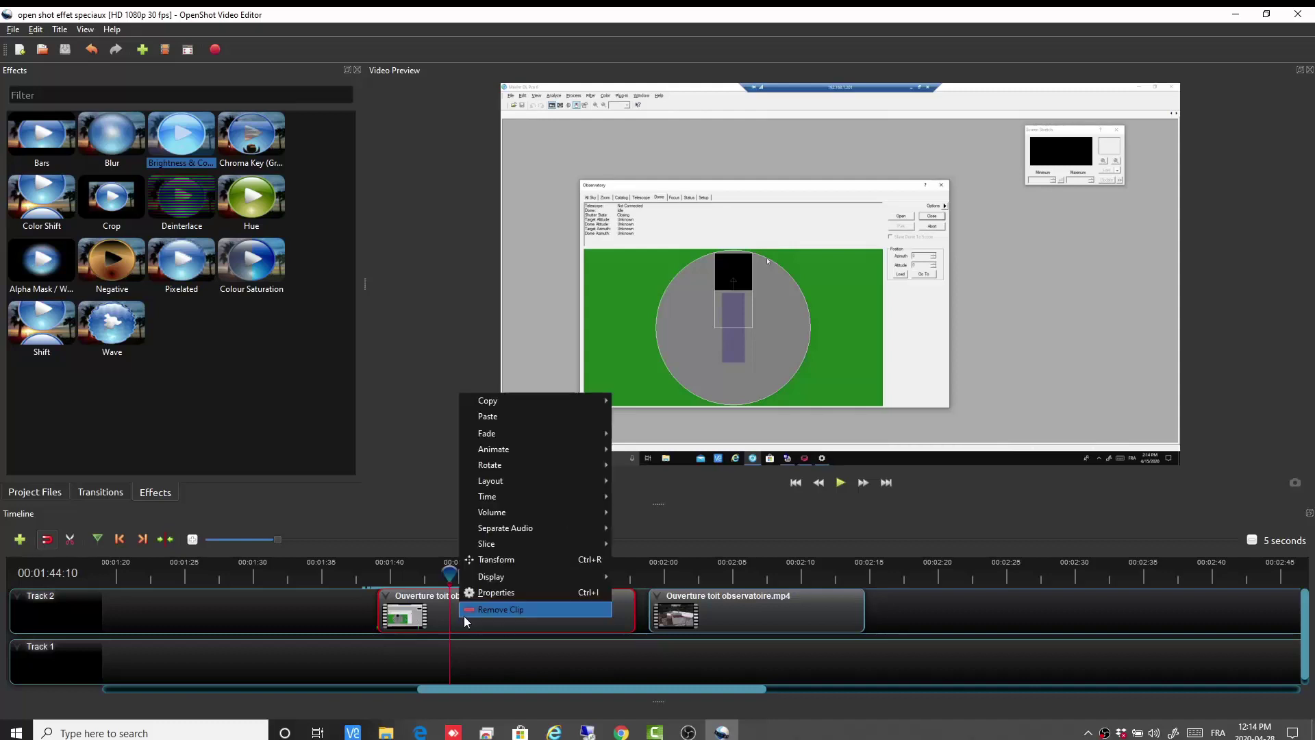
mouse_move(507, 497)
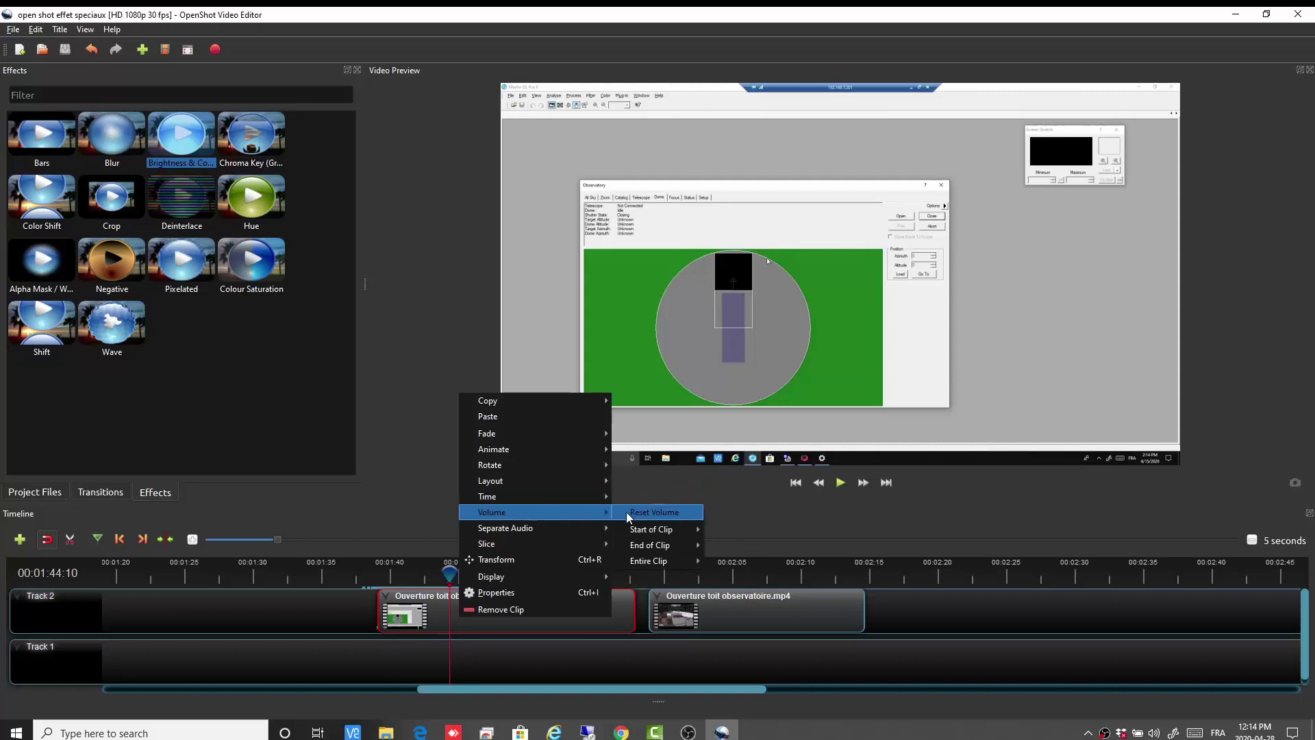
left_click(640, 513)
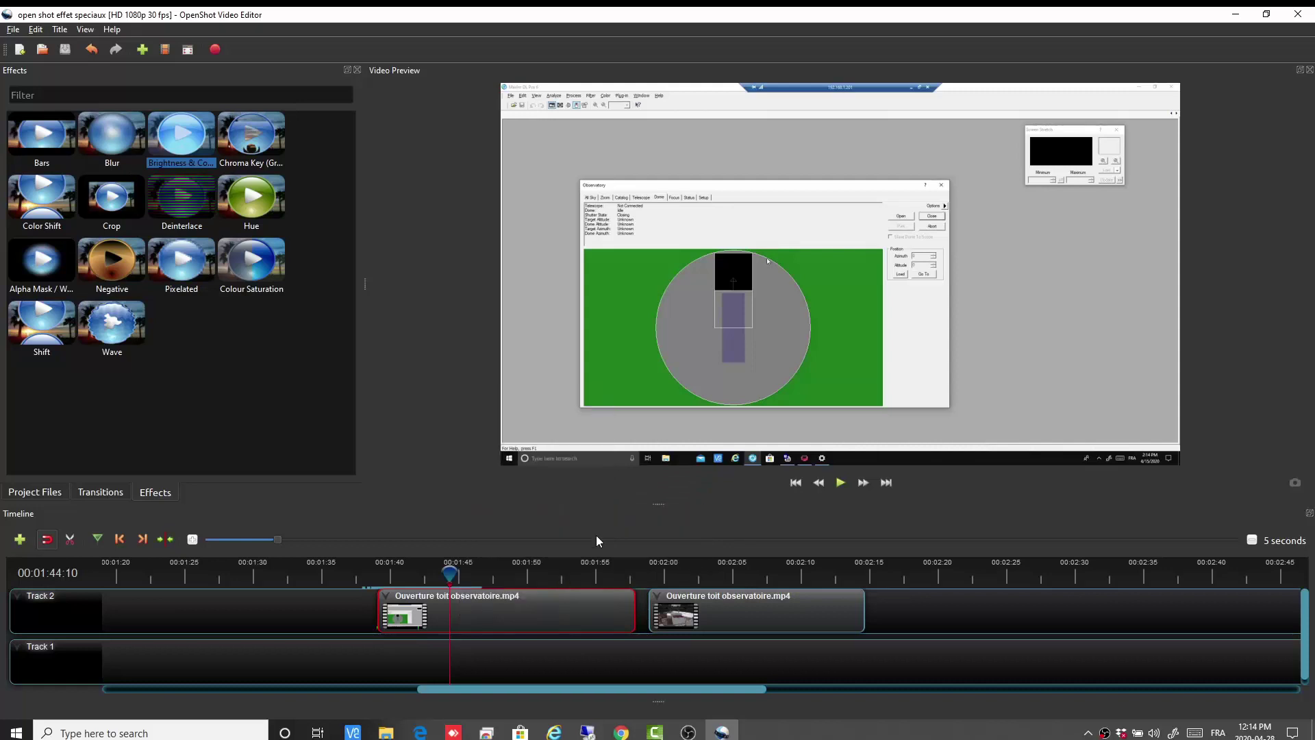
right_click(557, 610)
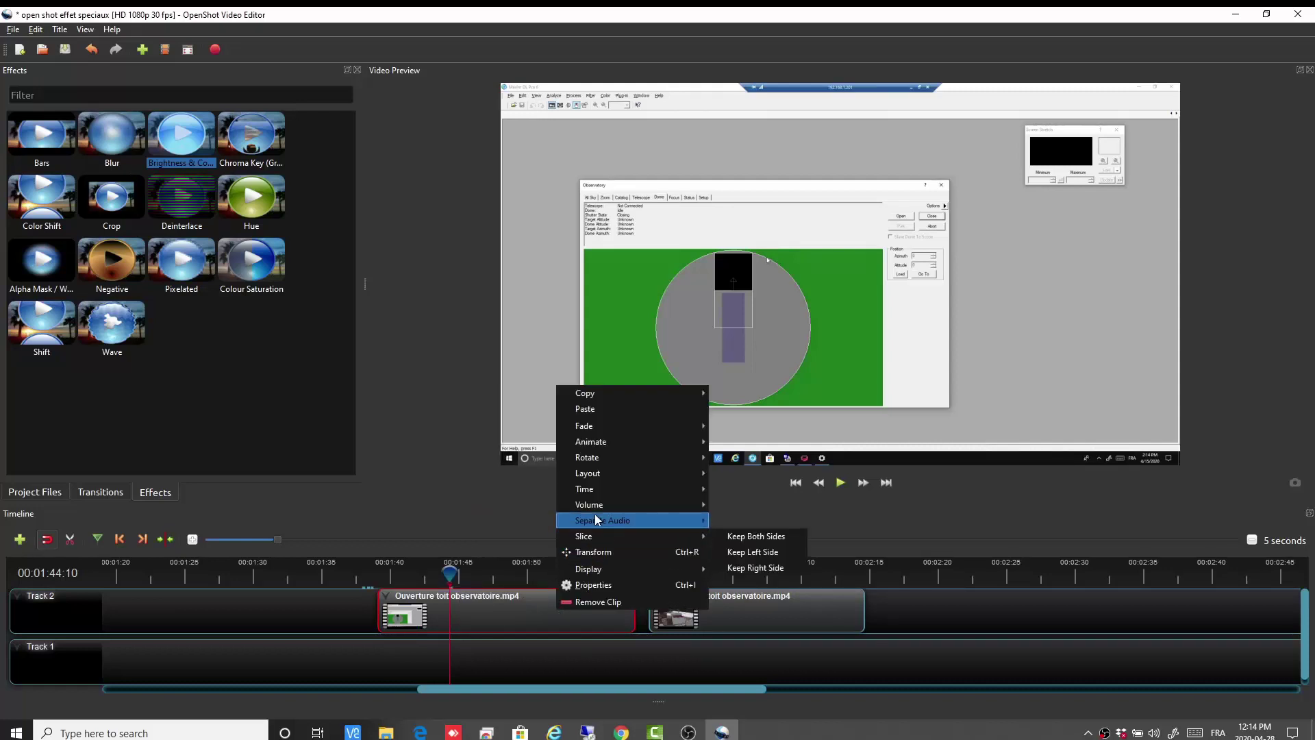
mouse_move(595, 505)
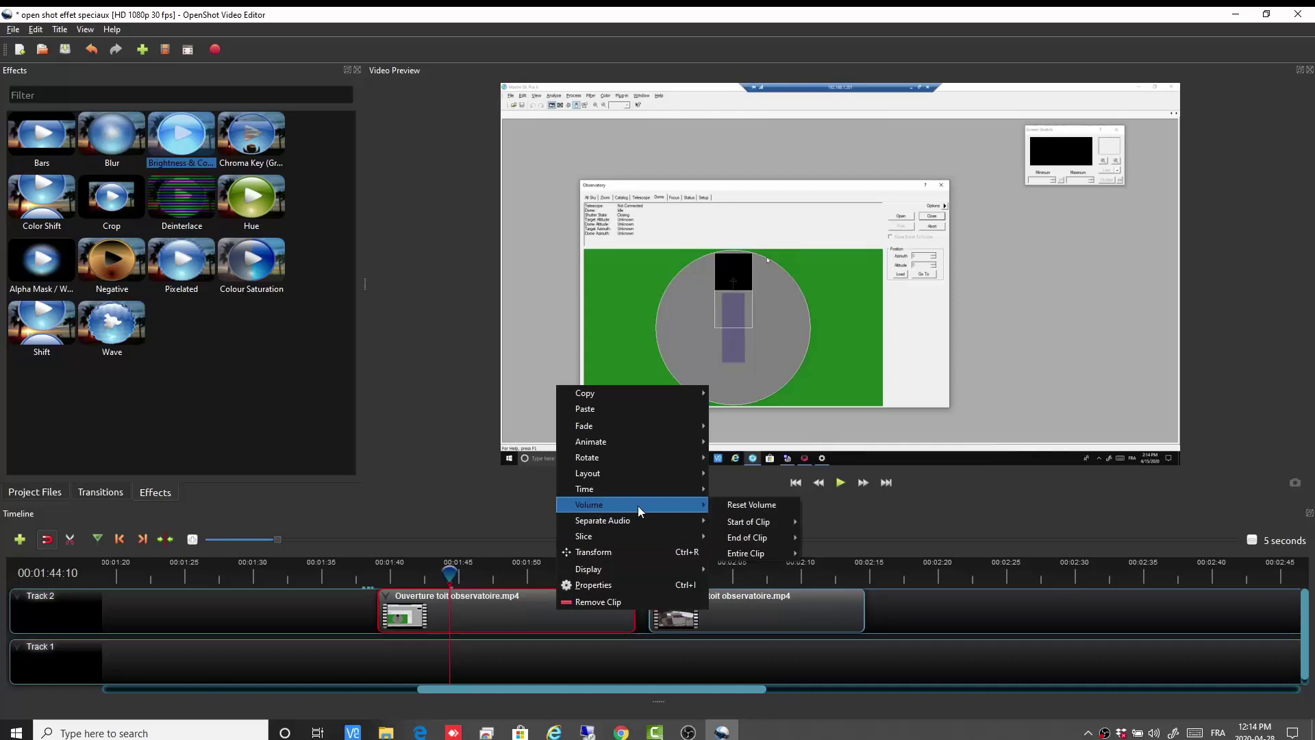
mouse_move(738, 538)
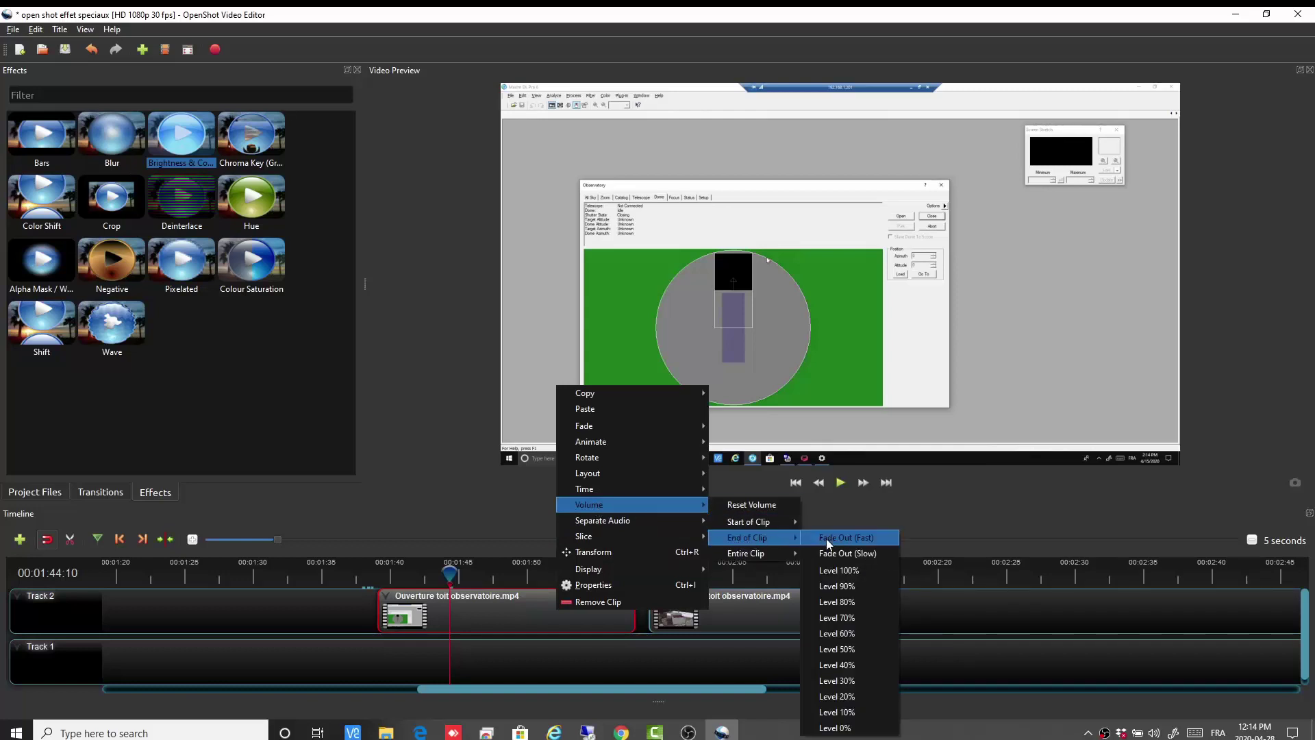
left_click(840, 553)
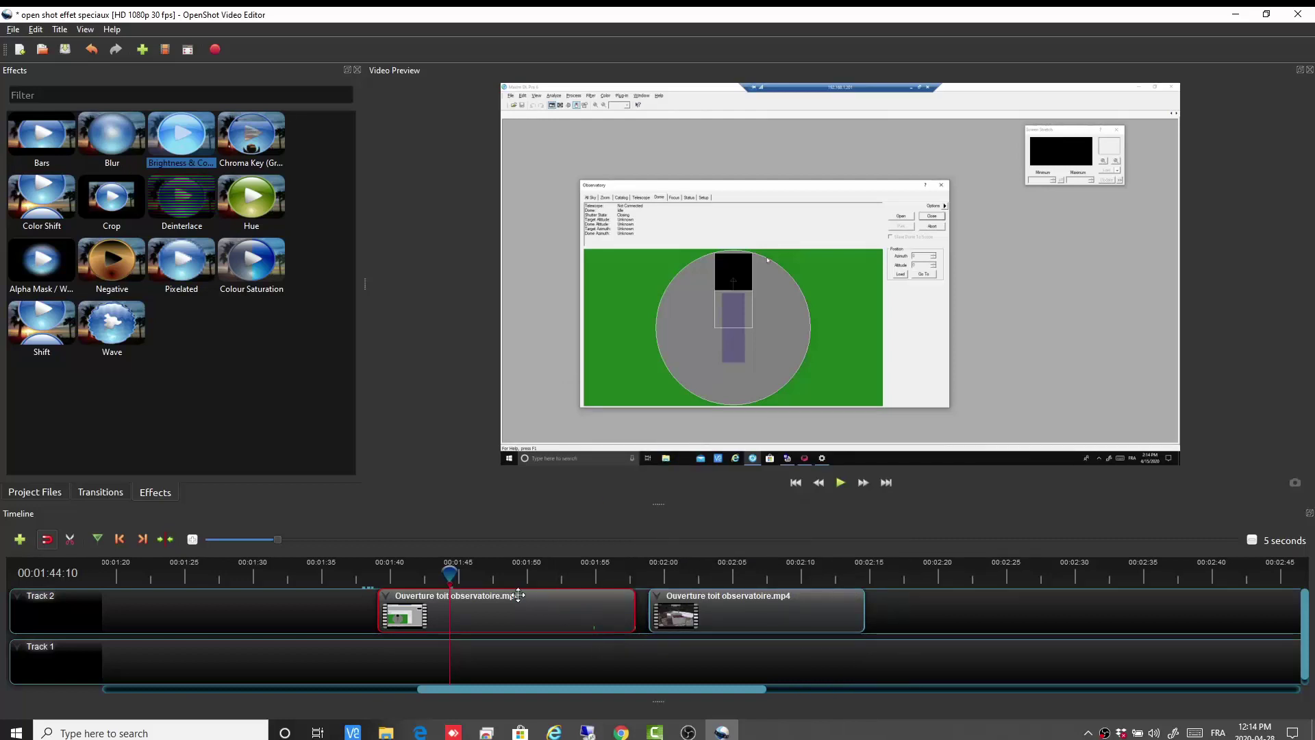
Preview the first clip's volume fade-out from about 1:52 and again from about 1:54, pausing just past the clip's end.
left_click_drag(451, 575, 563, 576)
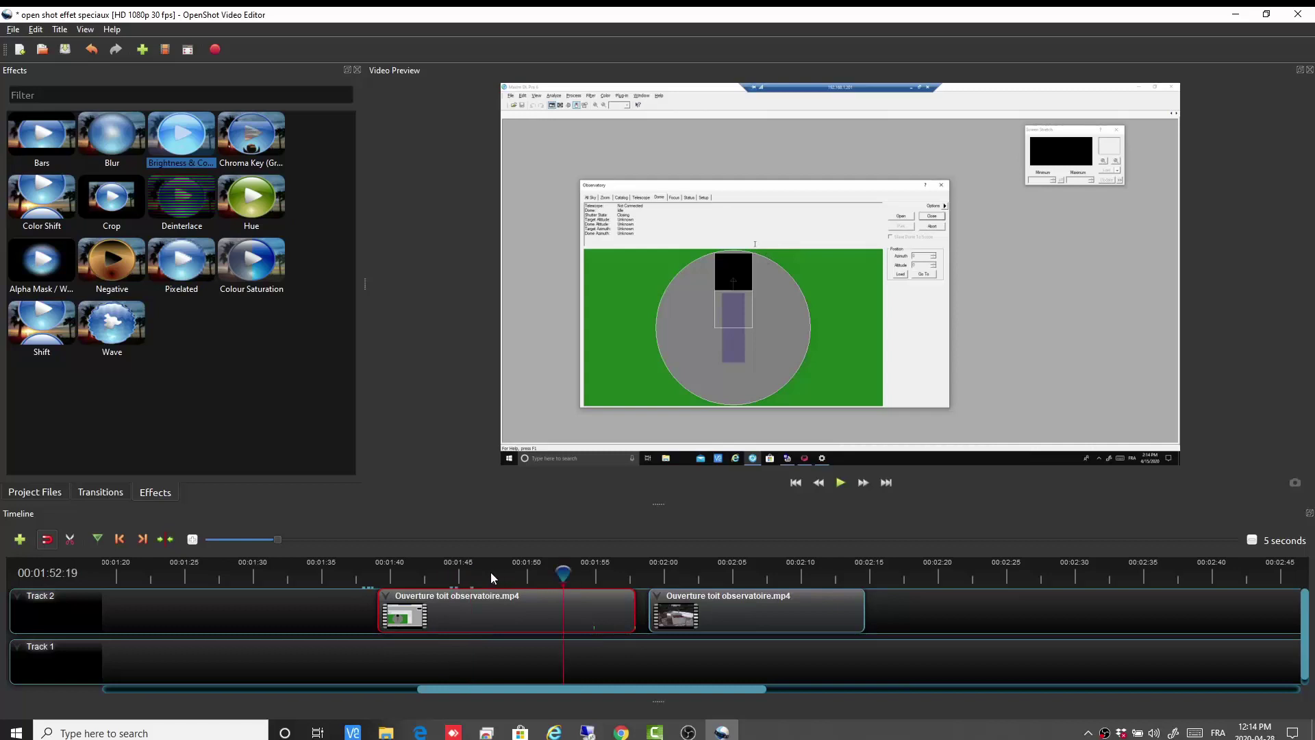
left_click(840, 483)
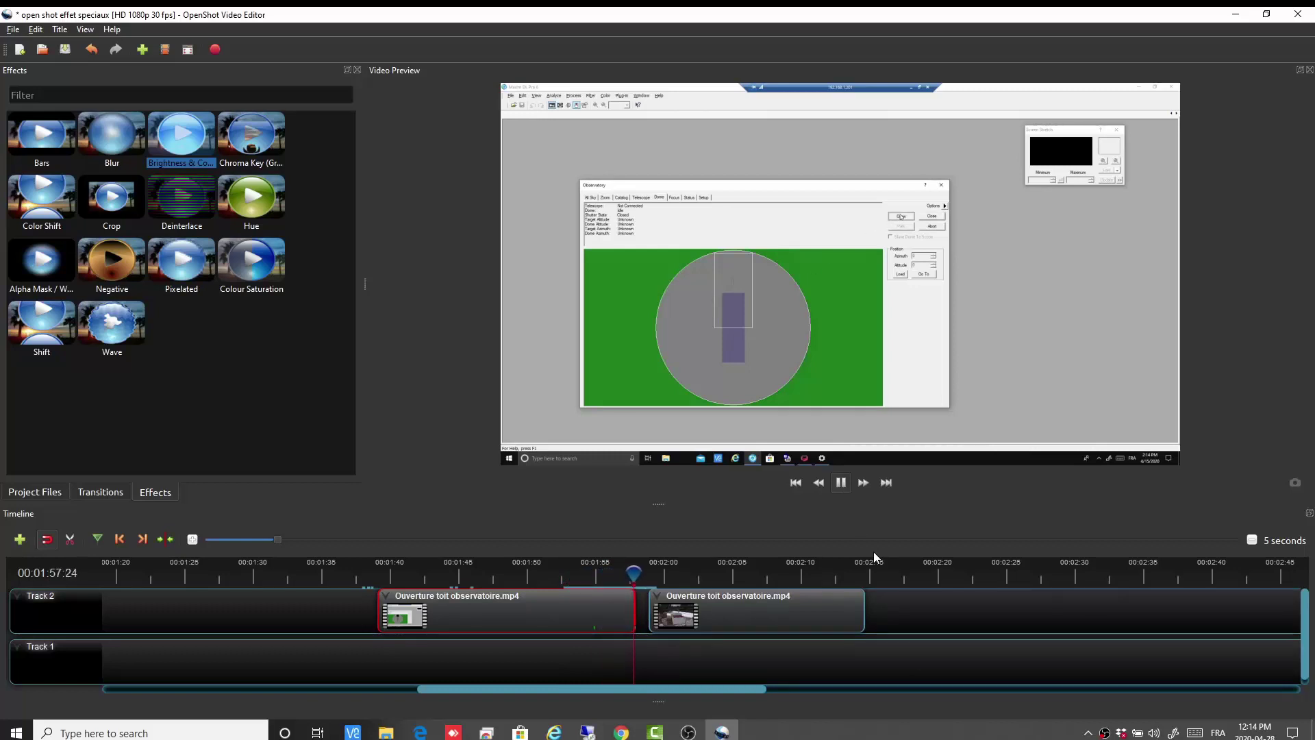
key("space")
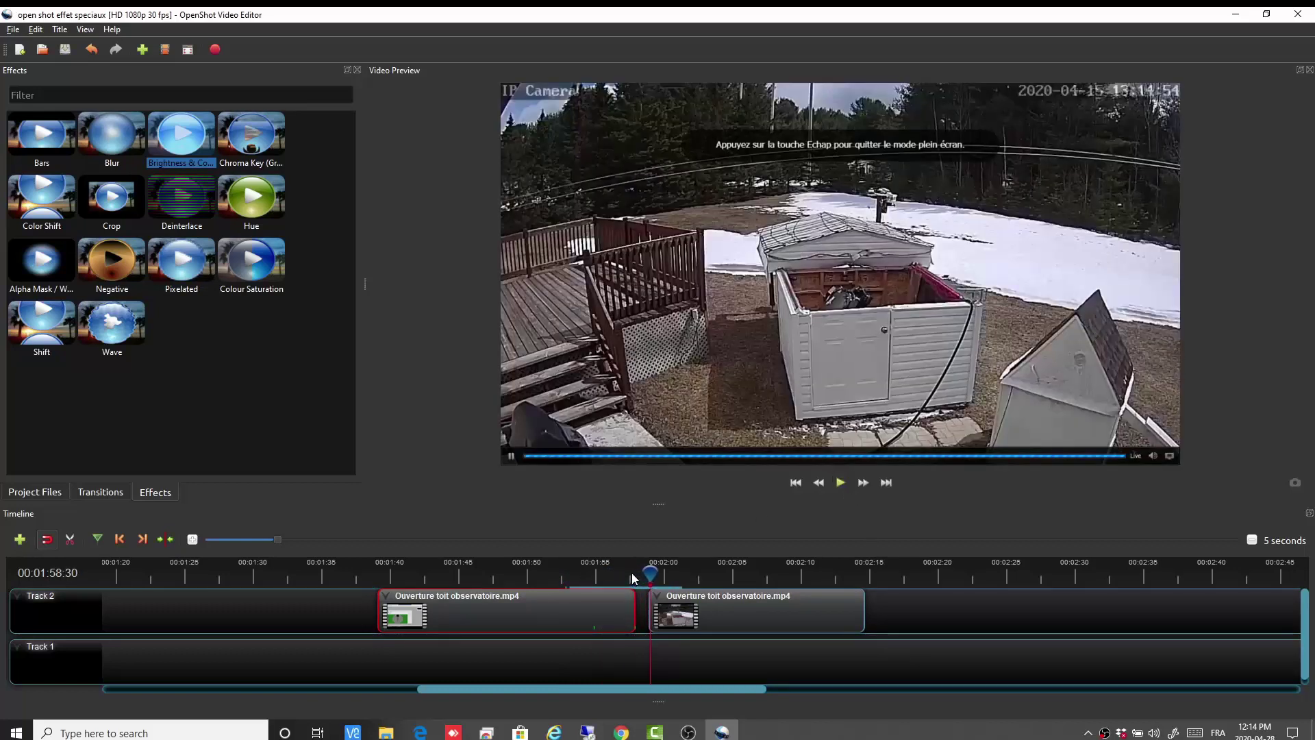
left_click_drag(650, 572, 587, 573)
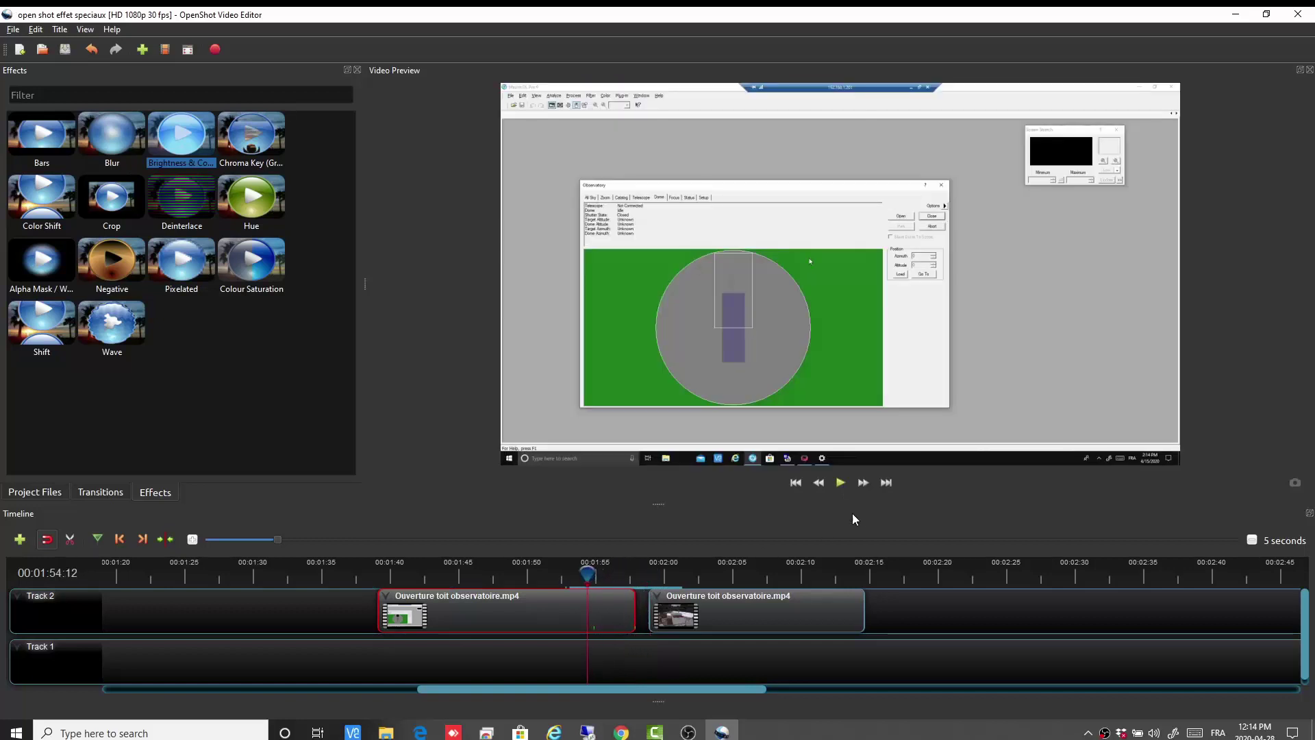
left_click(845, 484)
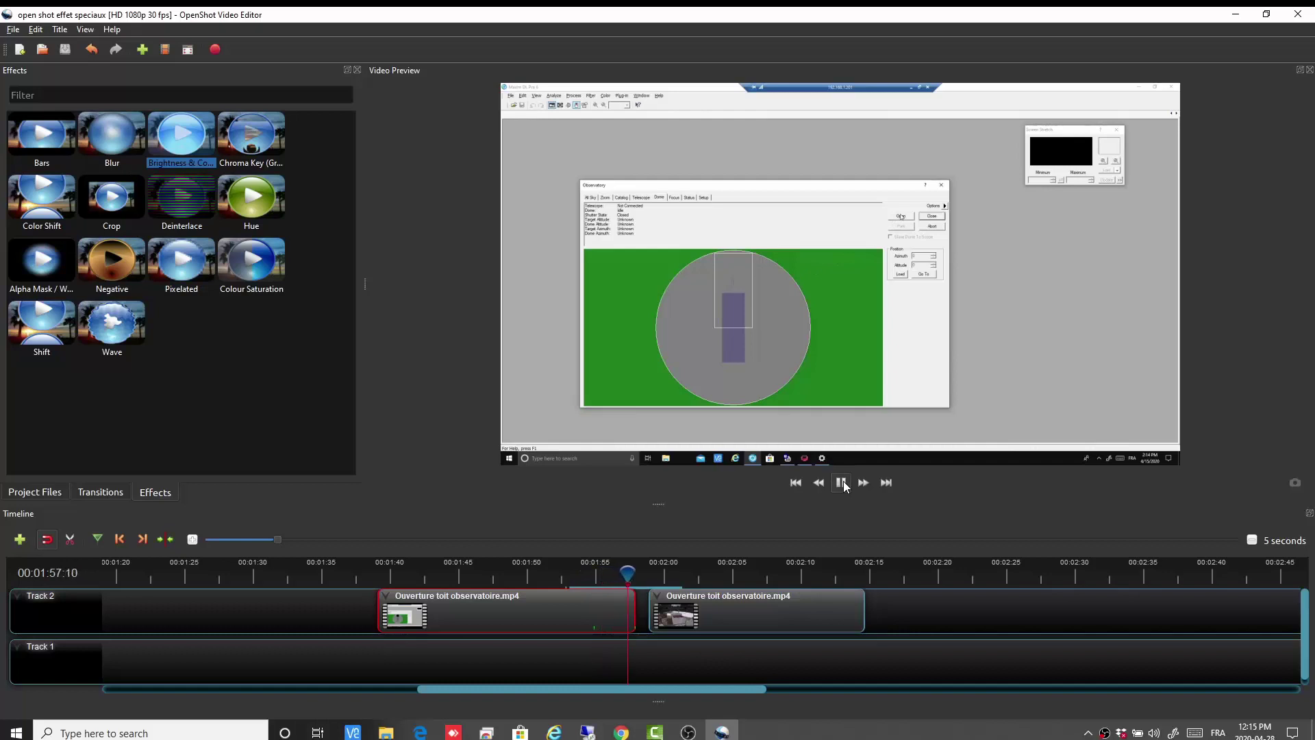
left_click(845, 485)
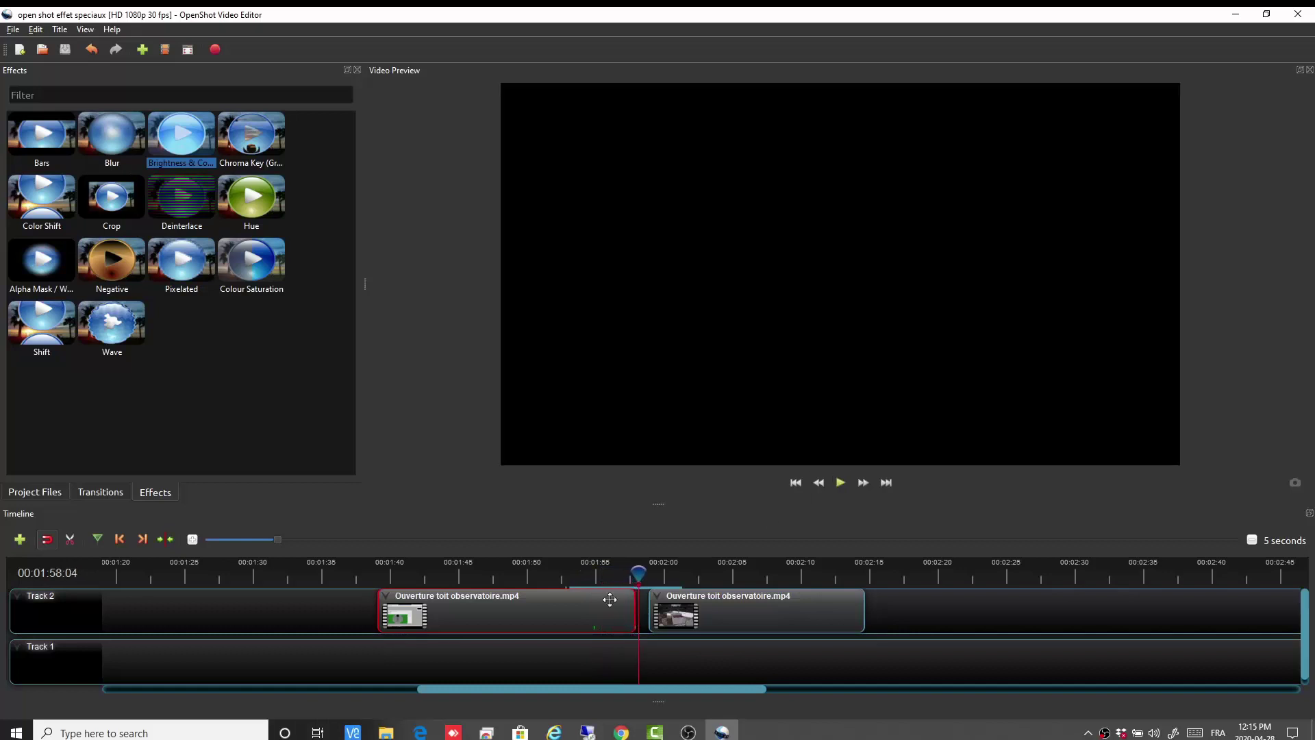
Reset the first clip's volume to remove the slow fade-out.
right_click(547, 620)
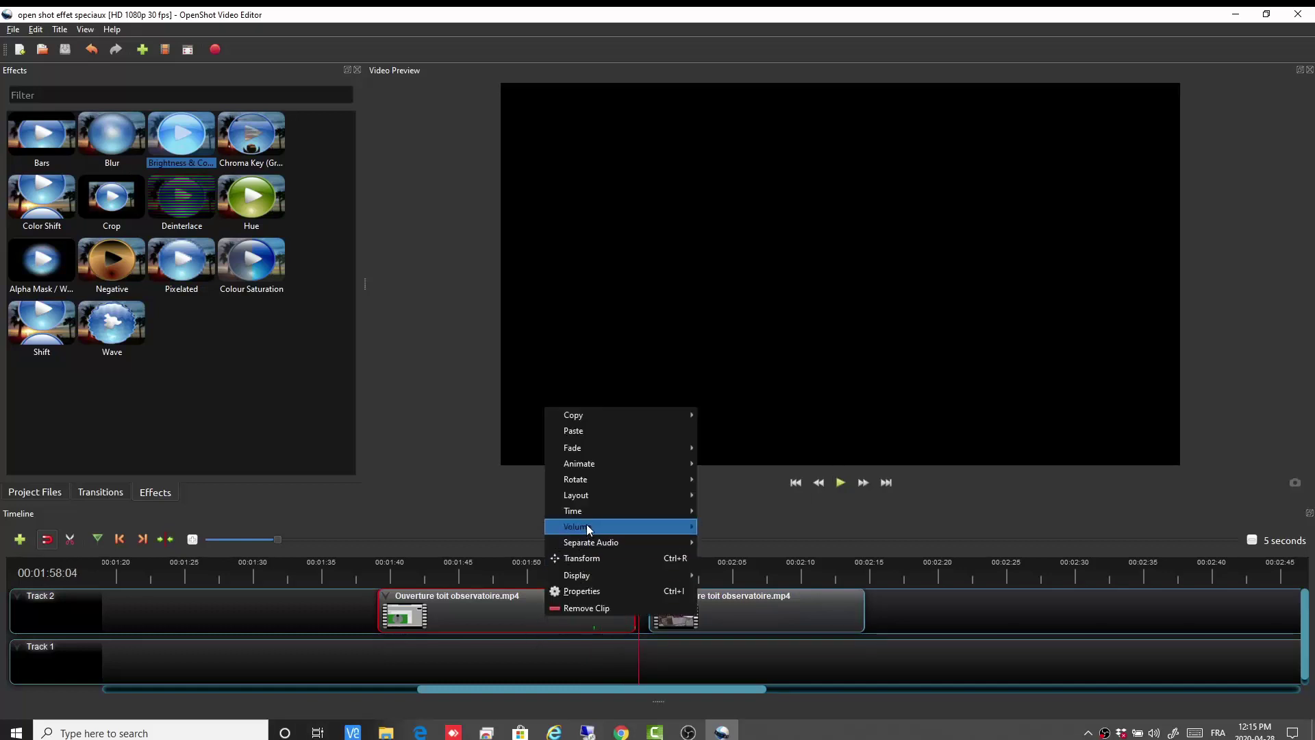
left_click(737, 535)
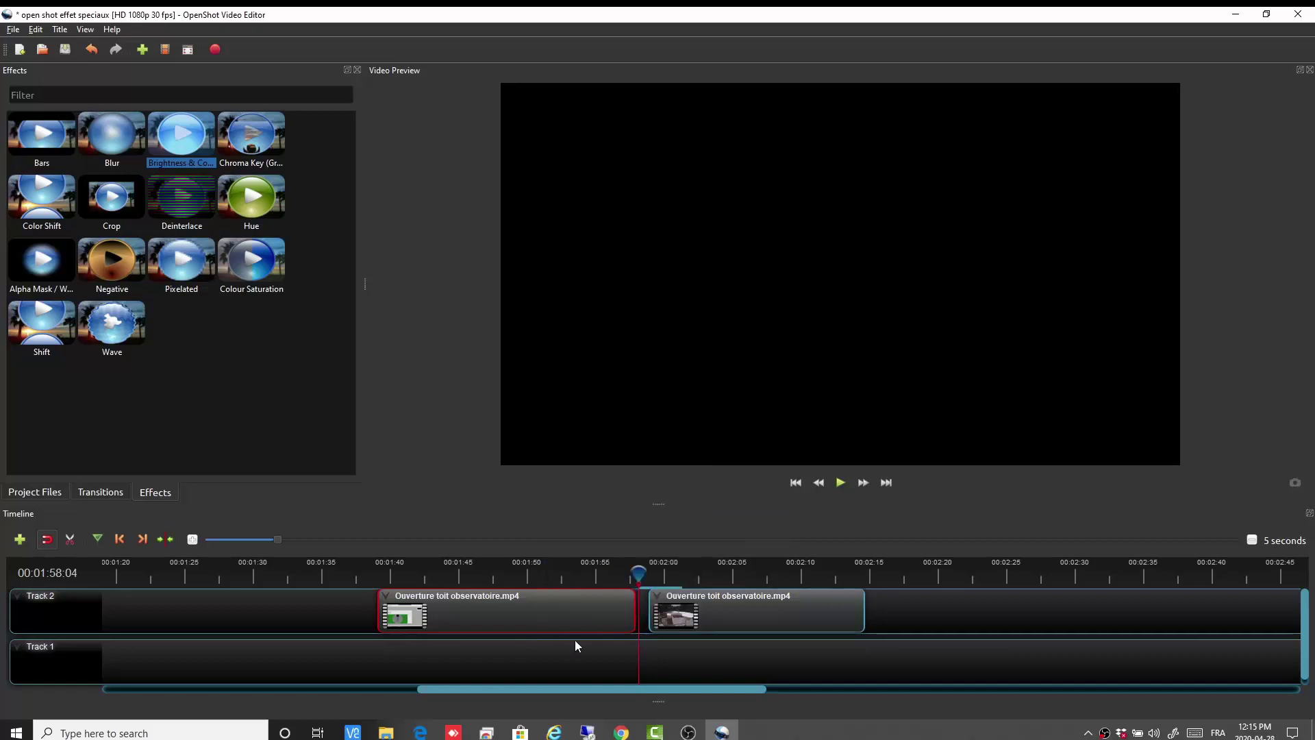
right_click(585, 616)
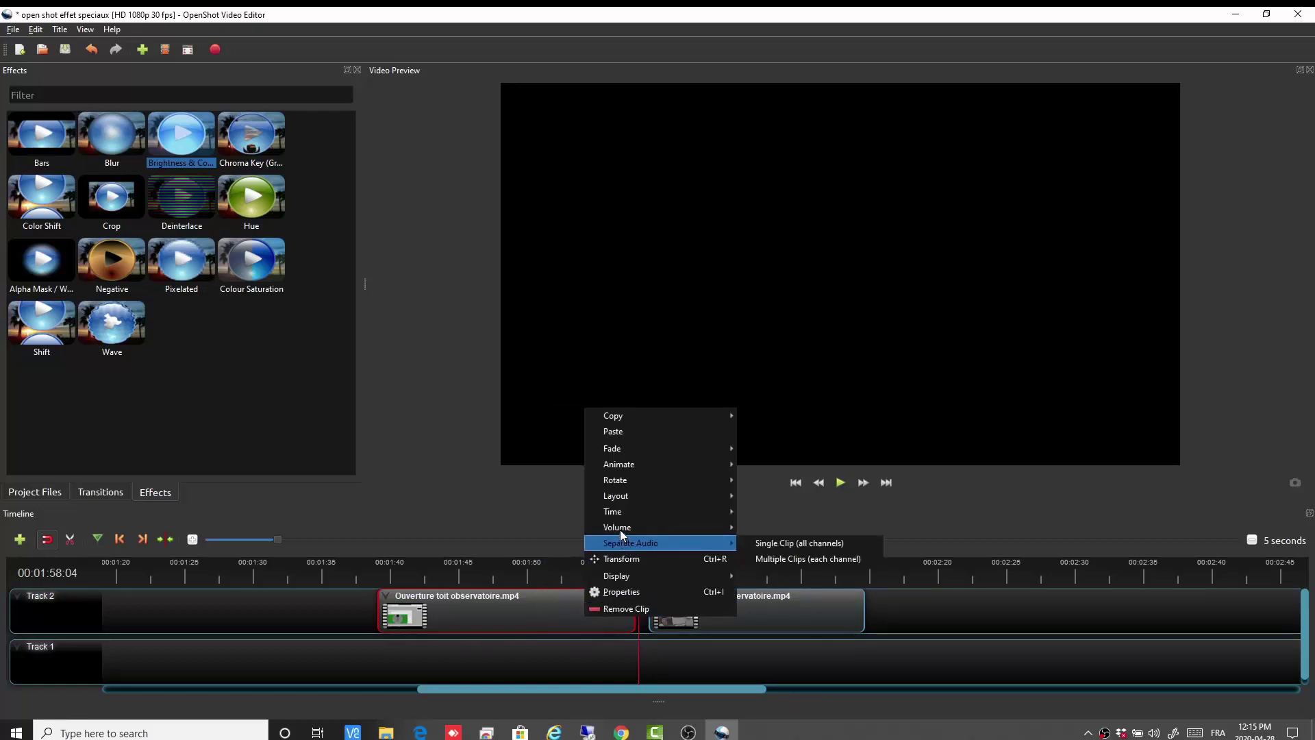
mouse_move(619, 531)
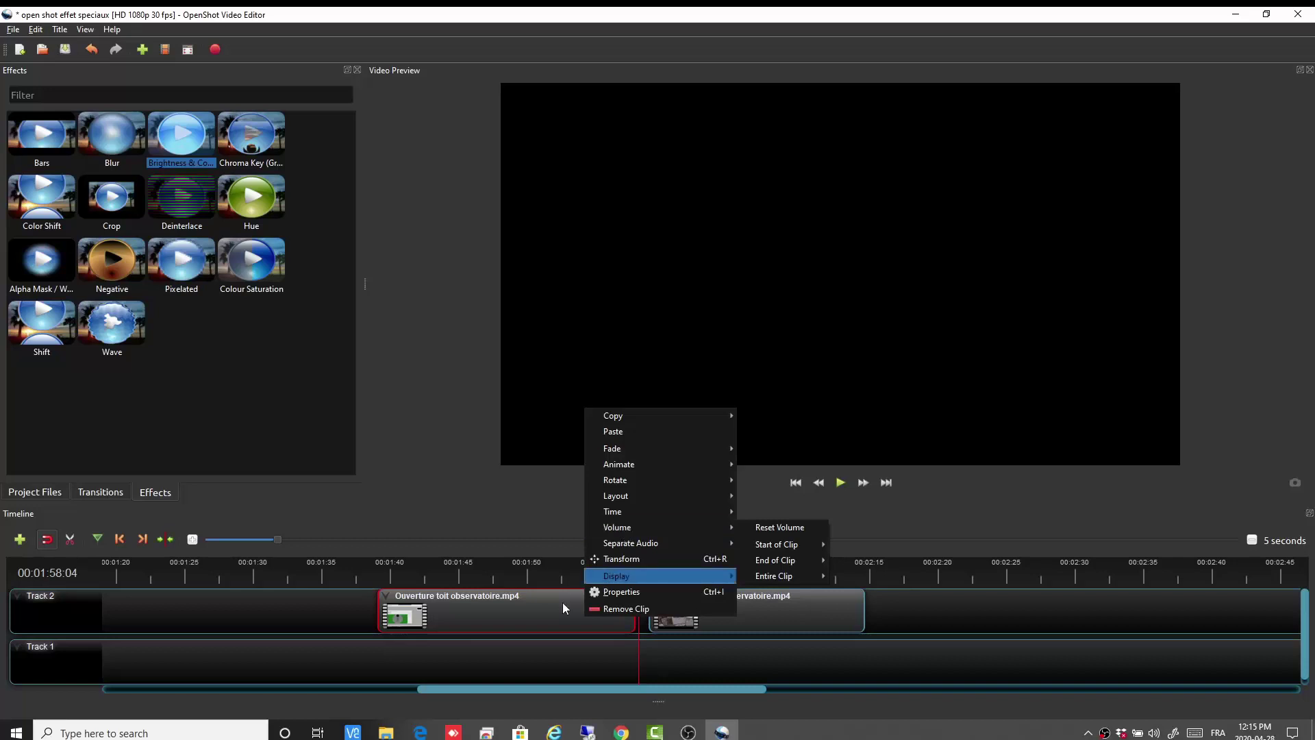
left_click(517, 622)
left_click_drag(518, 621, 448, 622)
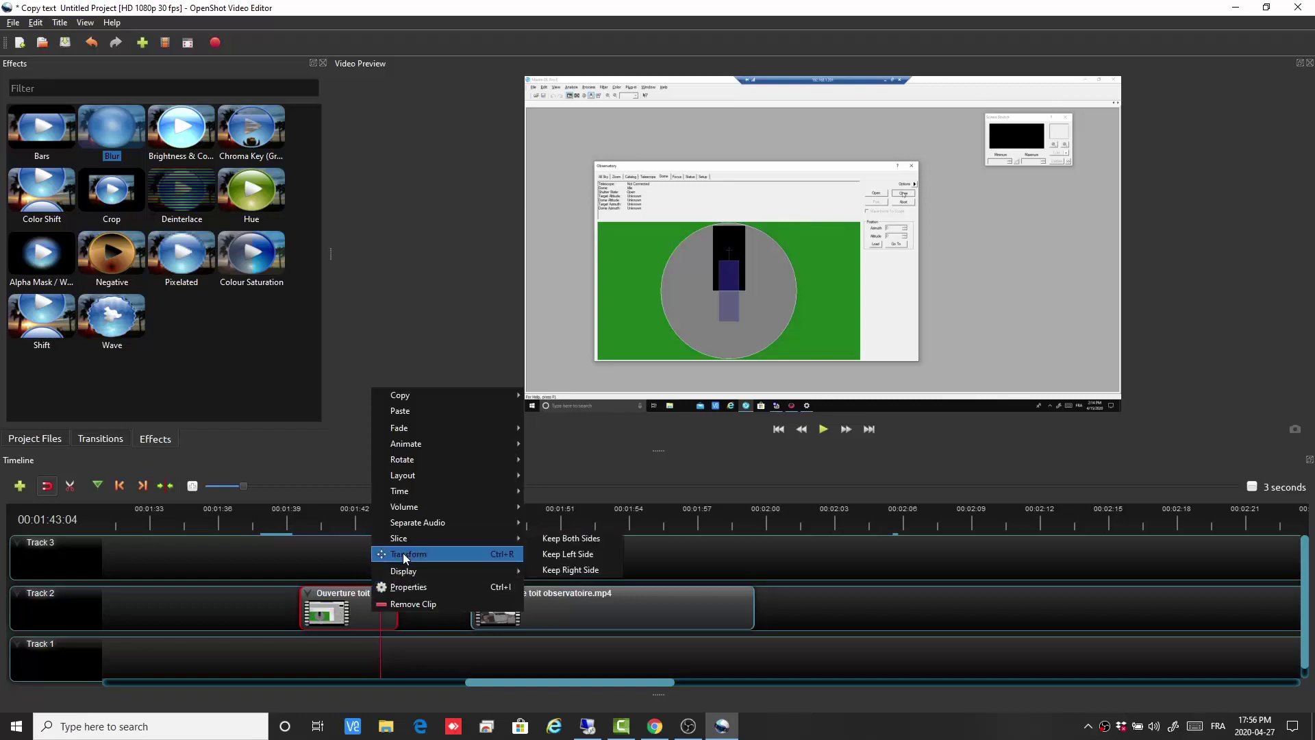
Separate the first clip's audio into a single clip containing all channels.
mouse_move(405, 525)
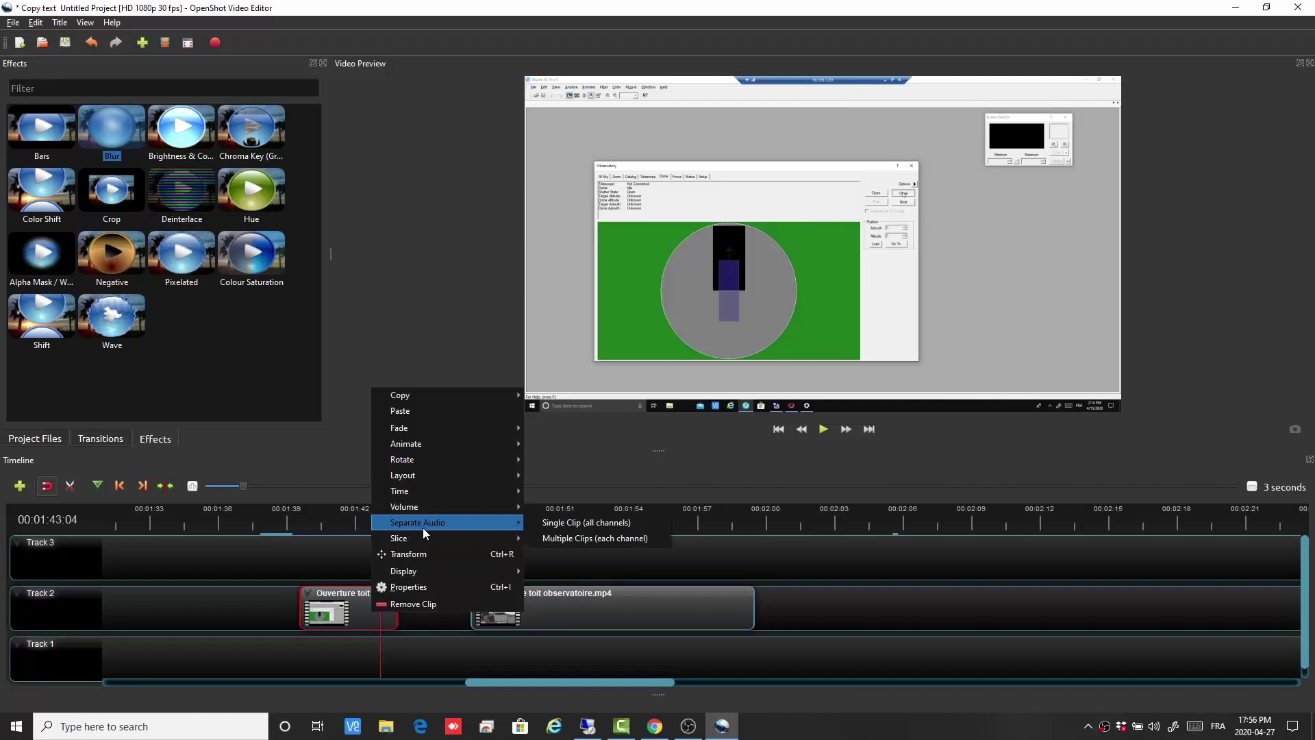
left_click(566, 524)
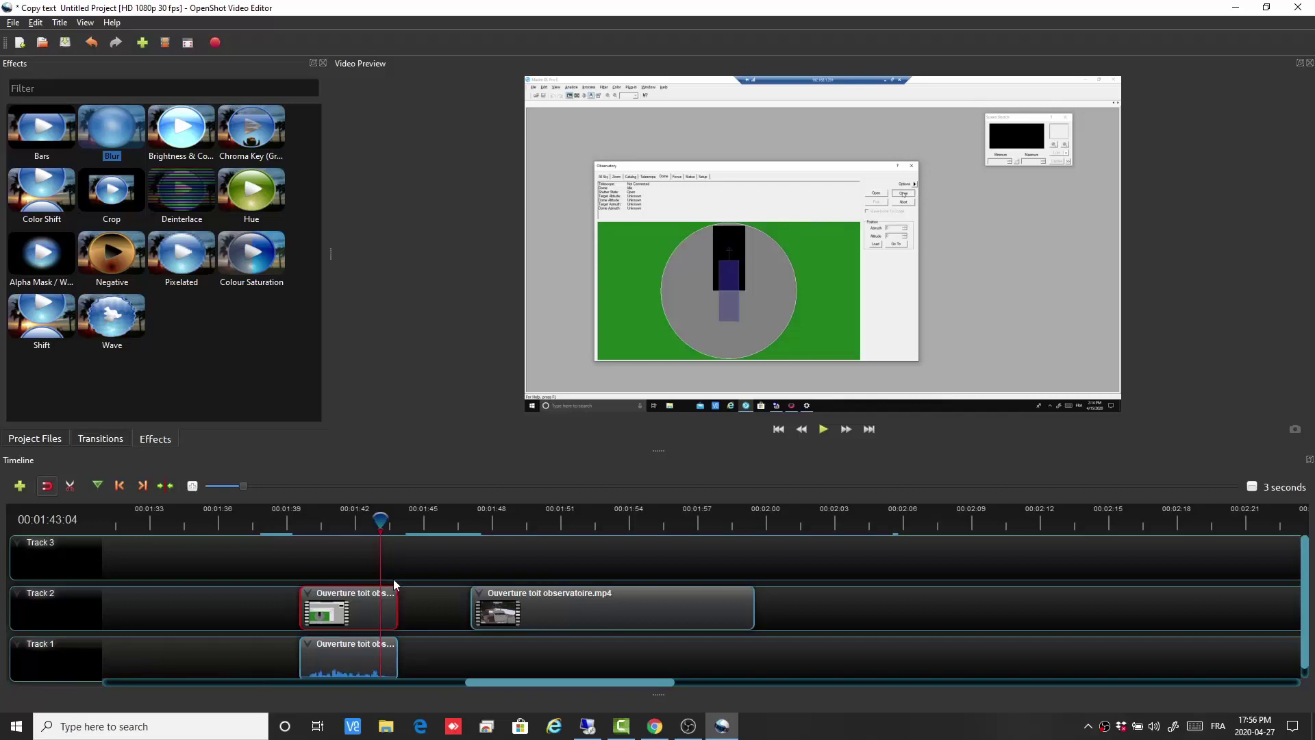
Preview the first clip with its separated audio from about 1:39, pausing just past the clip's end.
key("Left")
key("Left")
key("Left")
key("Left")
key("Left")
key("Left")
key("Left")
key("Left")
key("Left")
key("Left")
key("Left")
key("Left")
key("Left")
key("Left")
key("Left")
key("Left")
key("Left")
key("Left")
key("Left")
key("Left")
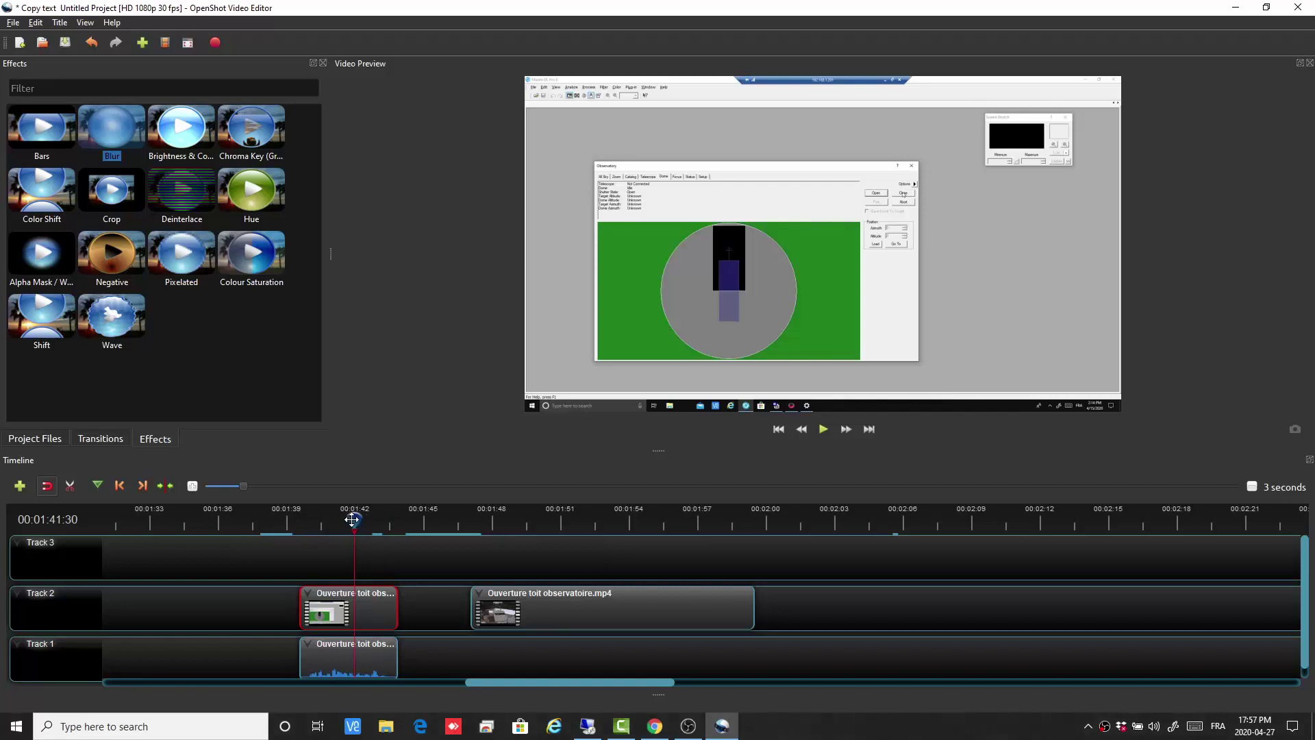
left_click(320, 525)
left_click_drag(320, 522, 305, 522)
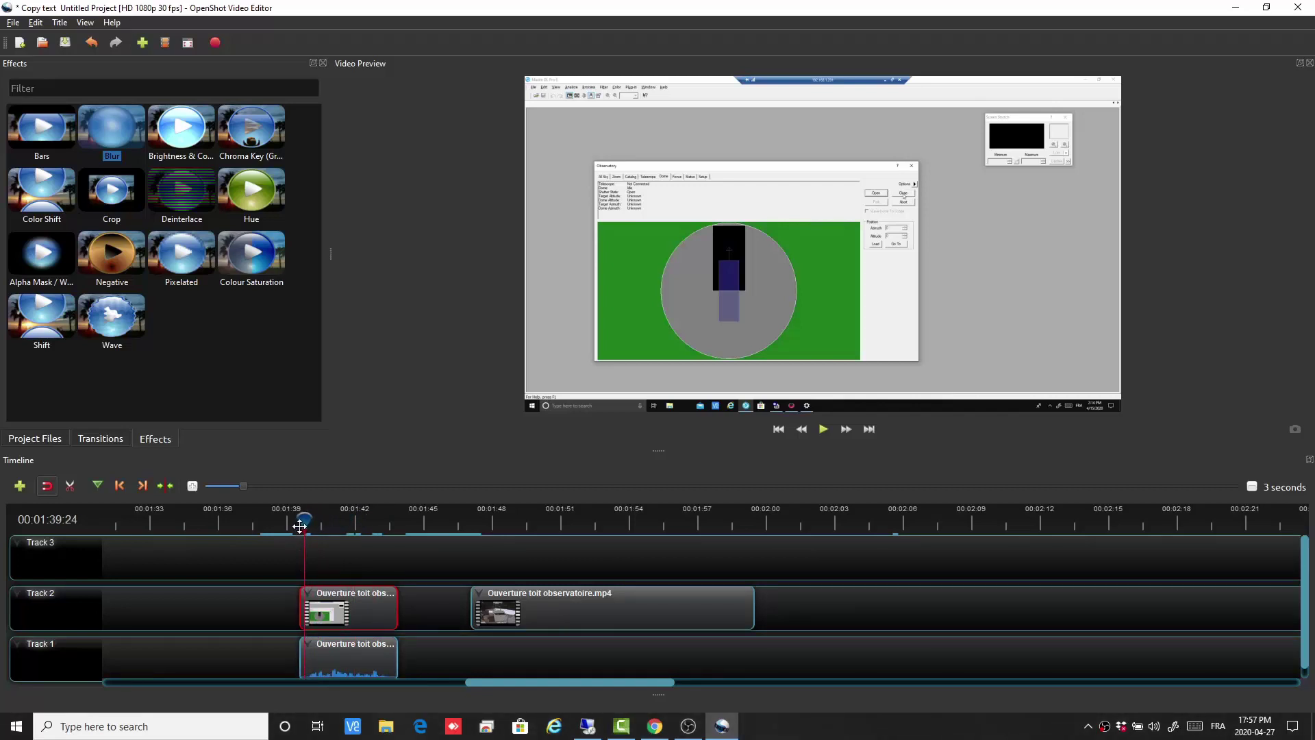
left_click_drag(302, 522, 293, 522)
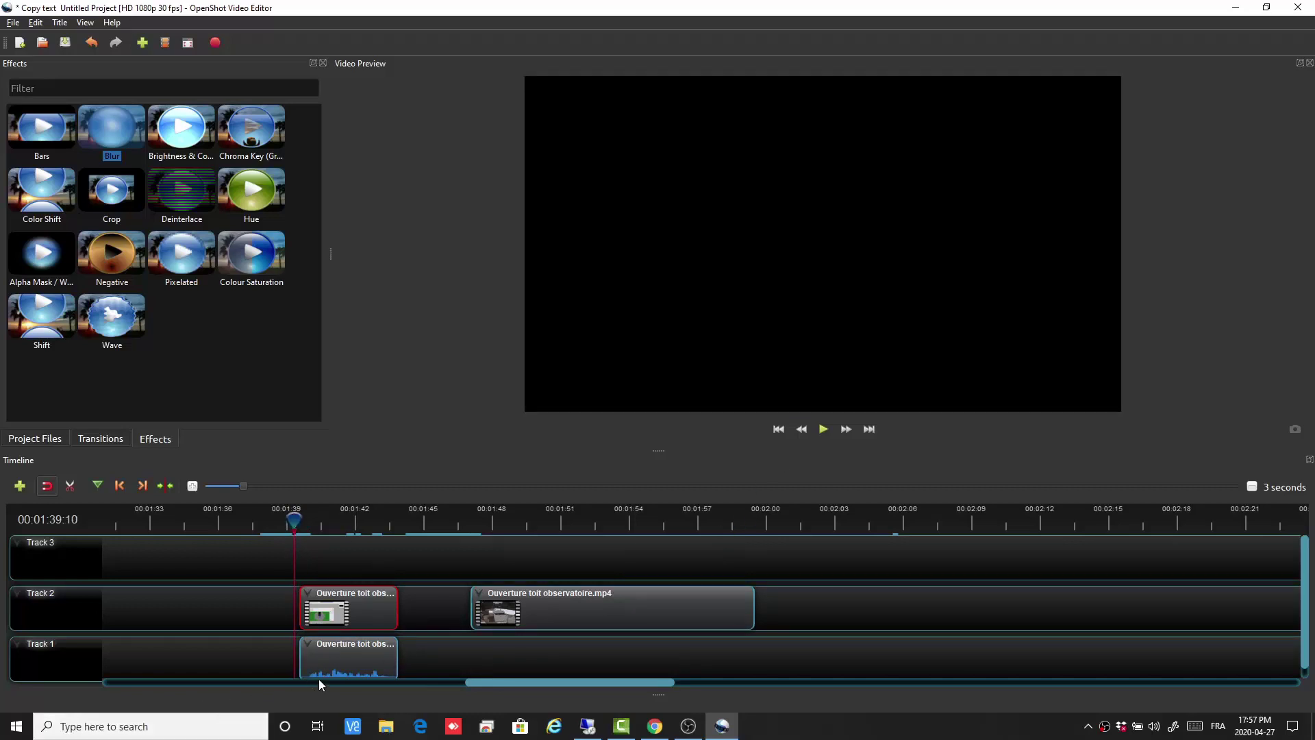
left_click(824, 430)
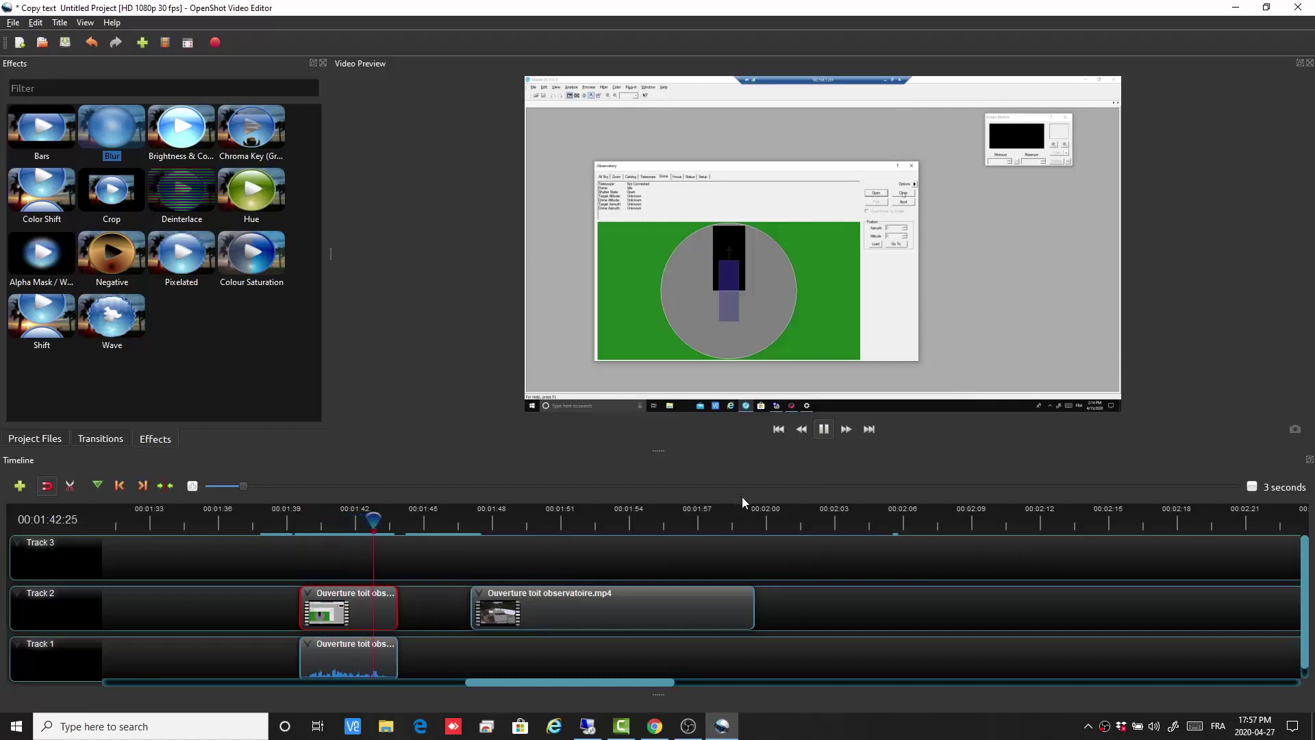
left_click(824, 428)
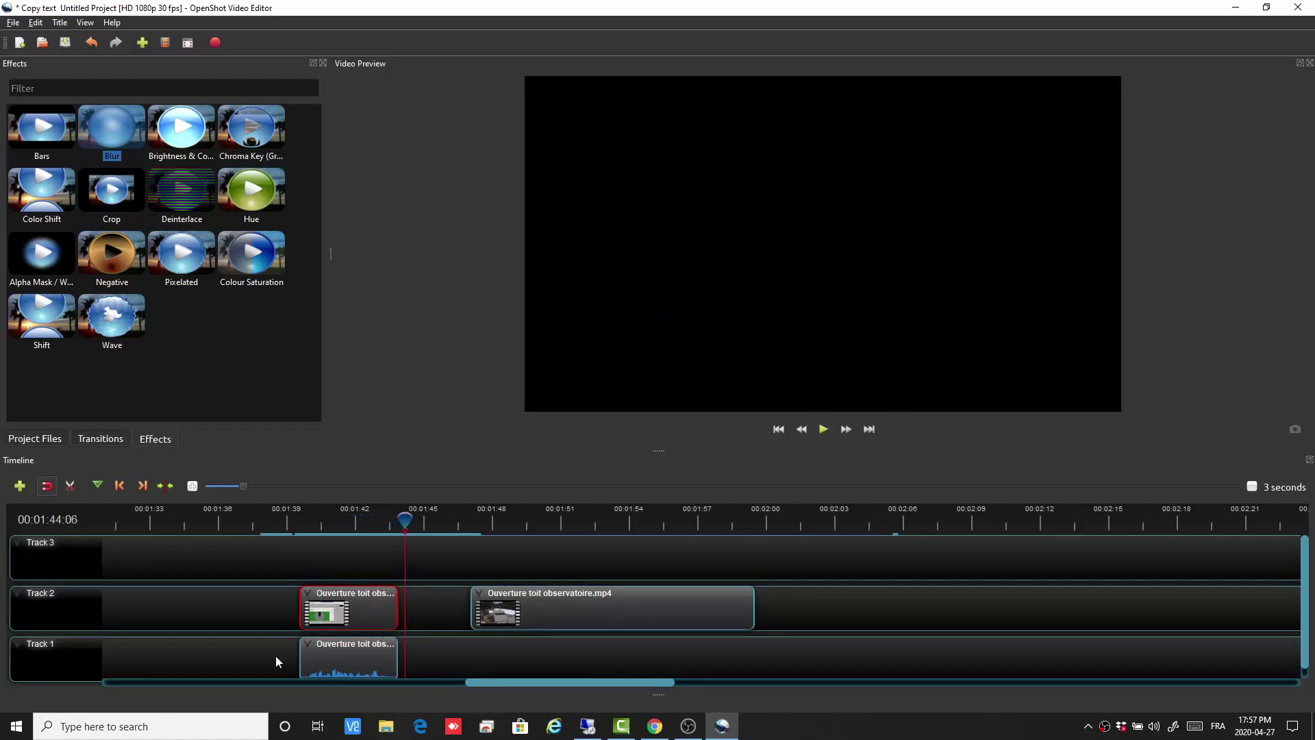
Remove the separated audio clip from Track 1.
left_click(355, 662)
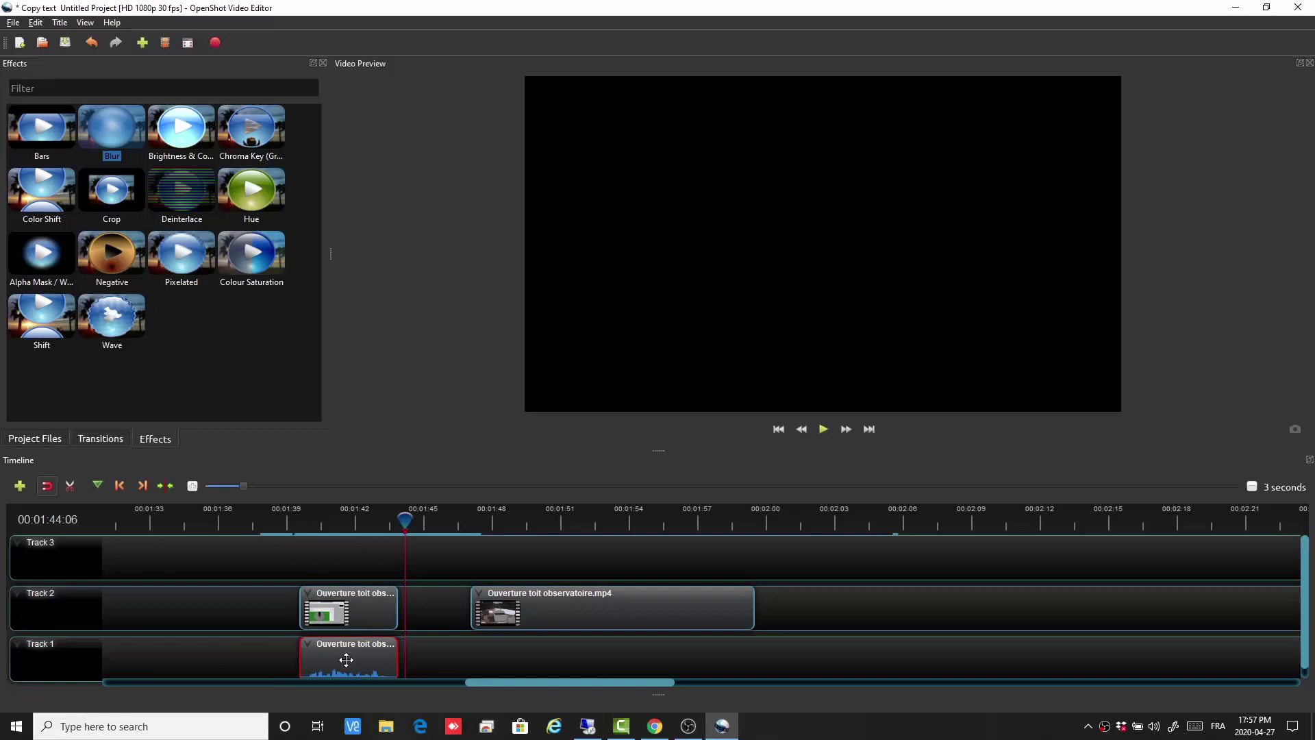
right_click(346, 659)
left_click(371, 654)
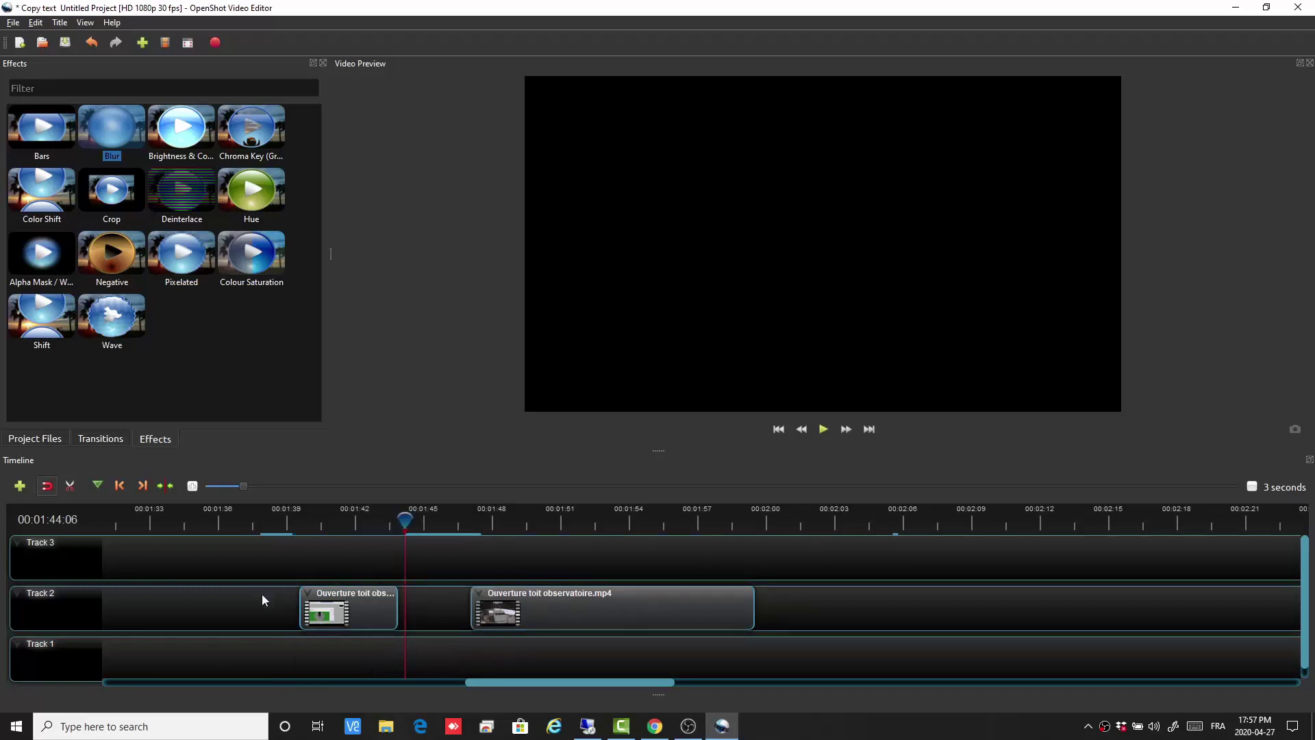
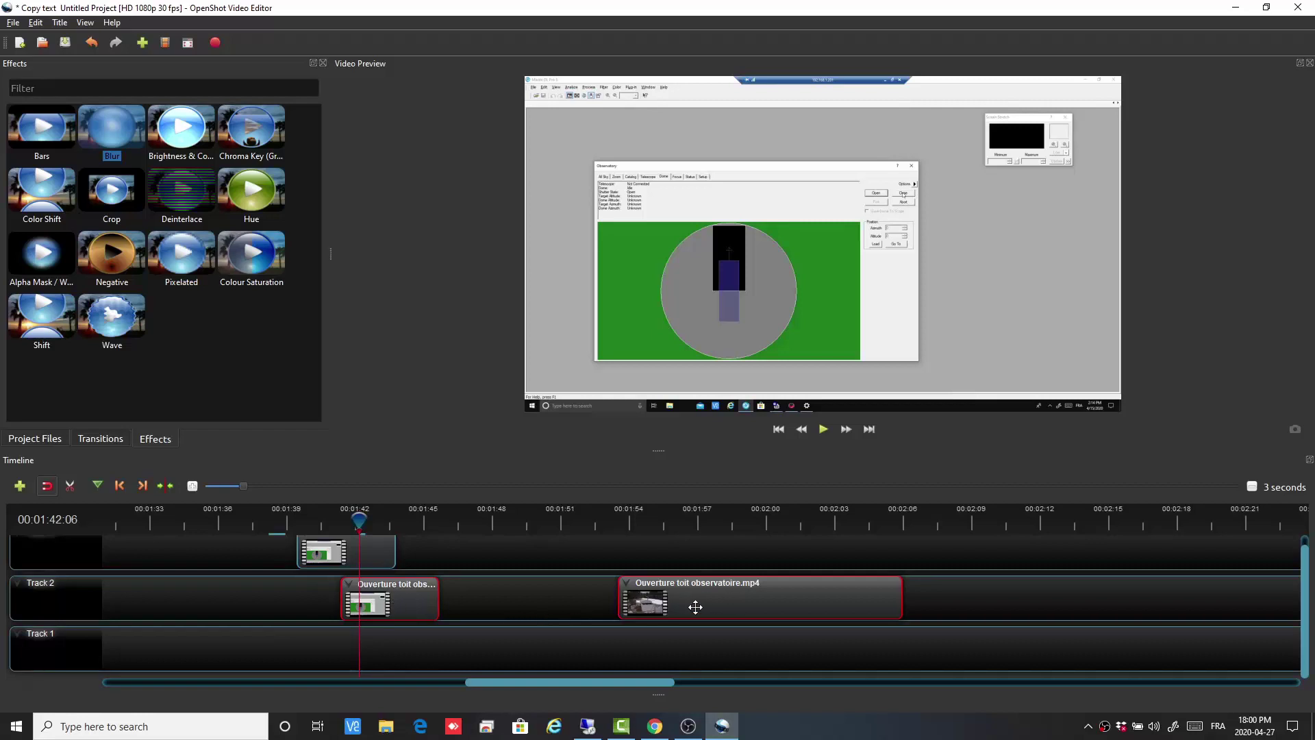
Separate the audio of both selected Track 2 clips into multiple clips, one for each channel.
right_click(420, 611)
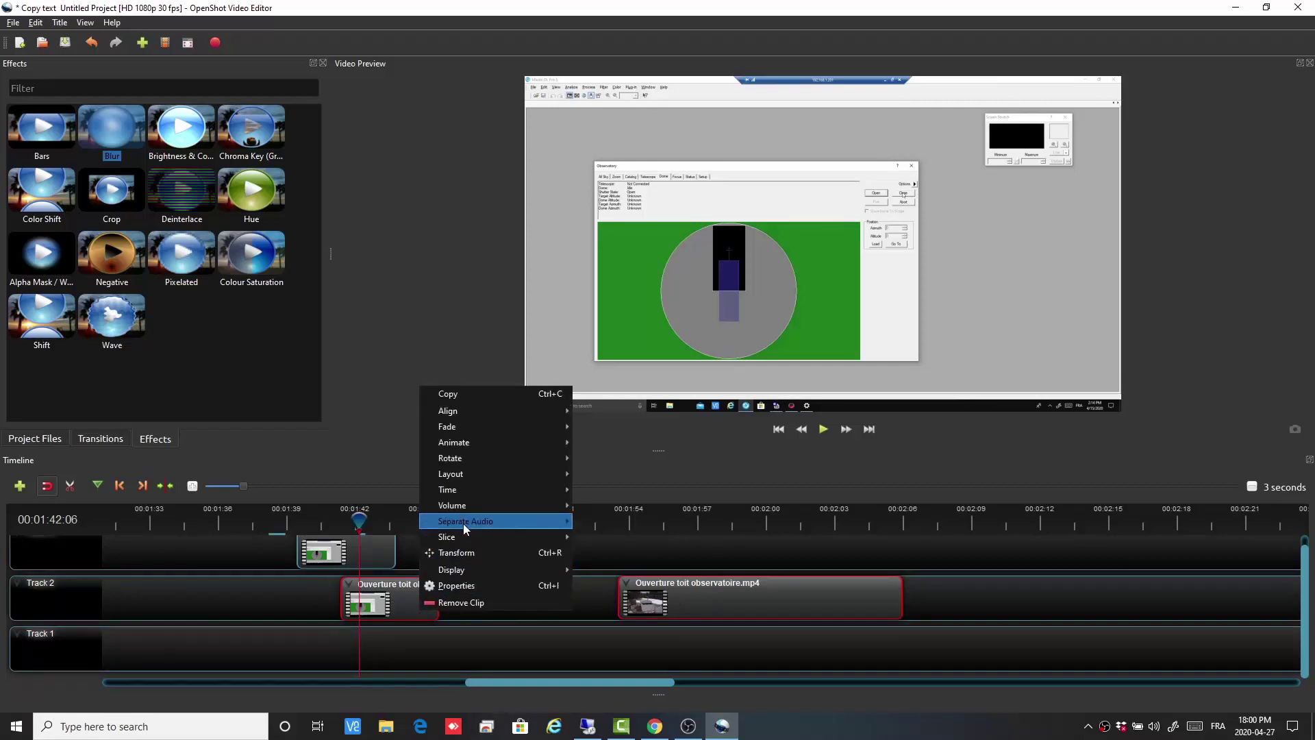
mouse_move(465, 520)
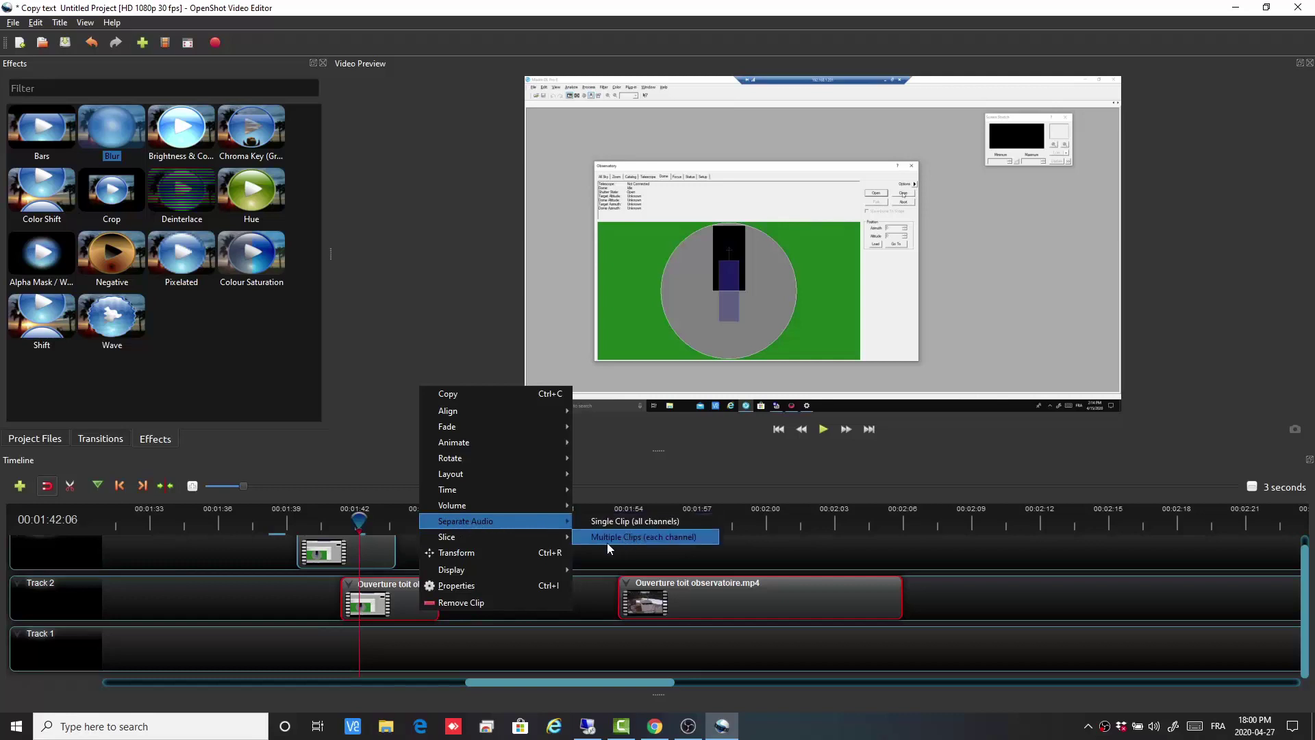
left_click(650, 537)
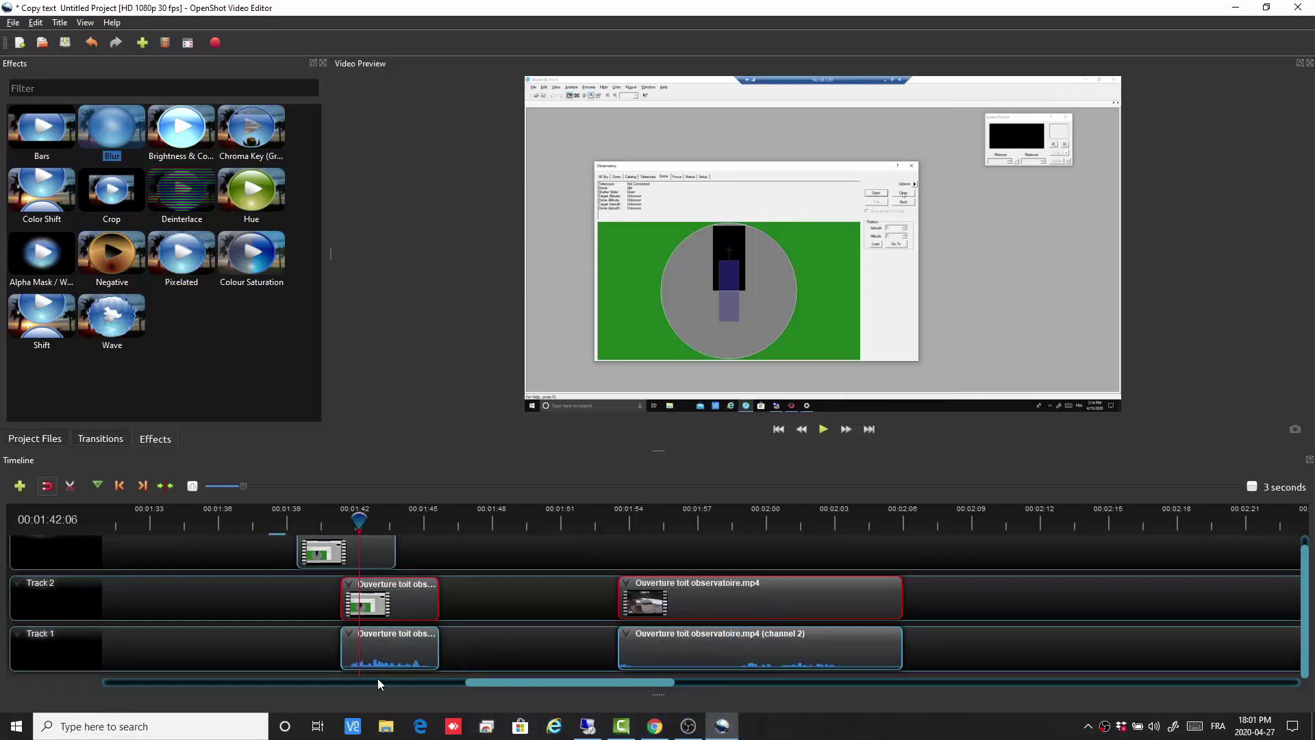
Activate Transform for the selected Track 2 clips and try to move the picture in the preview.
right_click(345, 634)
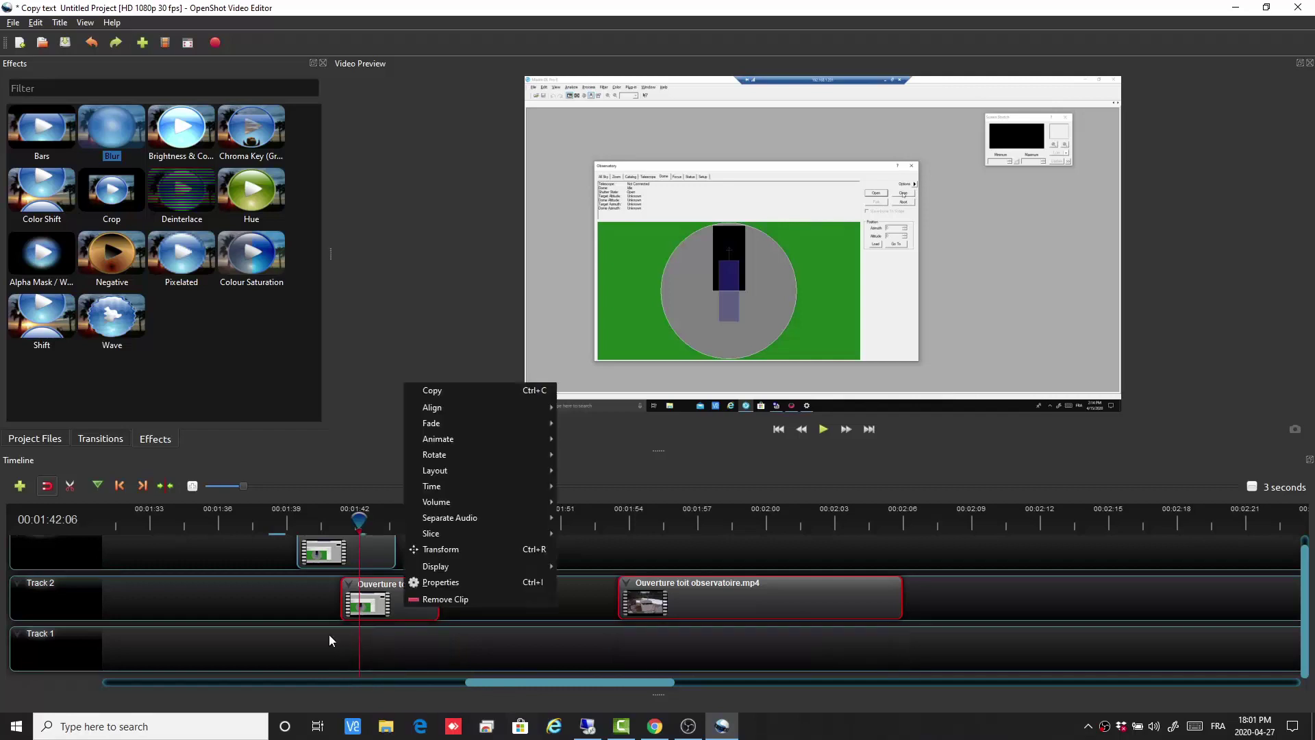
left_click(436, 548)
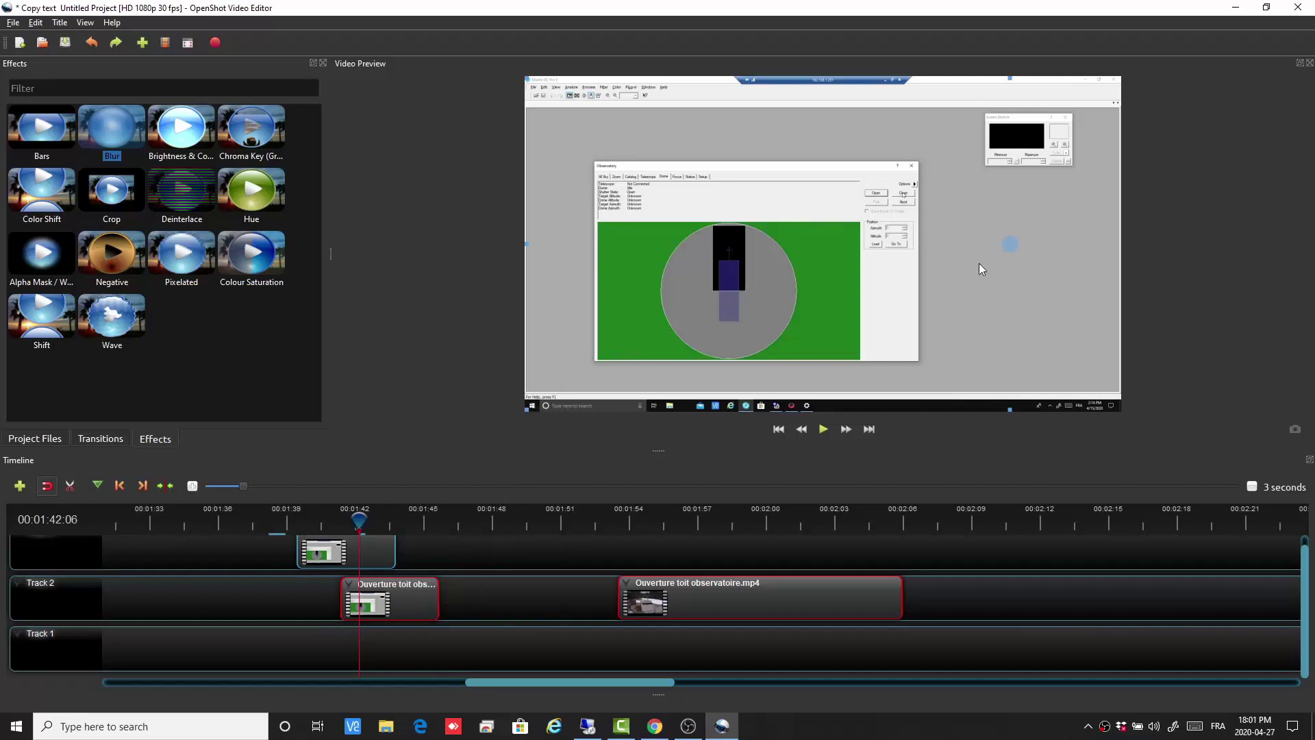
left_click_drag(991, 251, 918, 301)
Transform the Track 3 clip: scale its picture to about 0.54 by 0.60 and offset it to about X 0.17, Y -0.11.
left_click(343, 556)
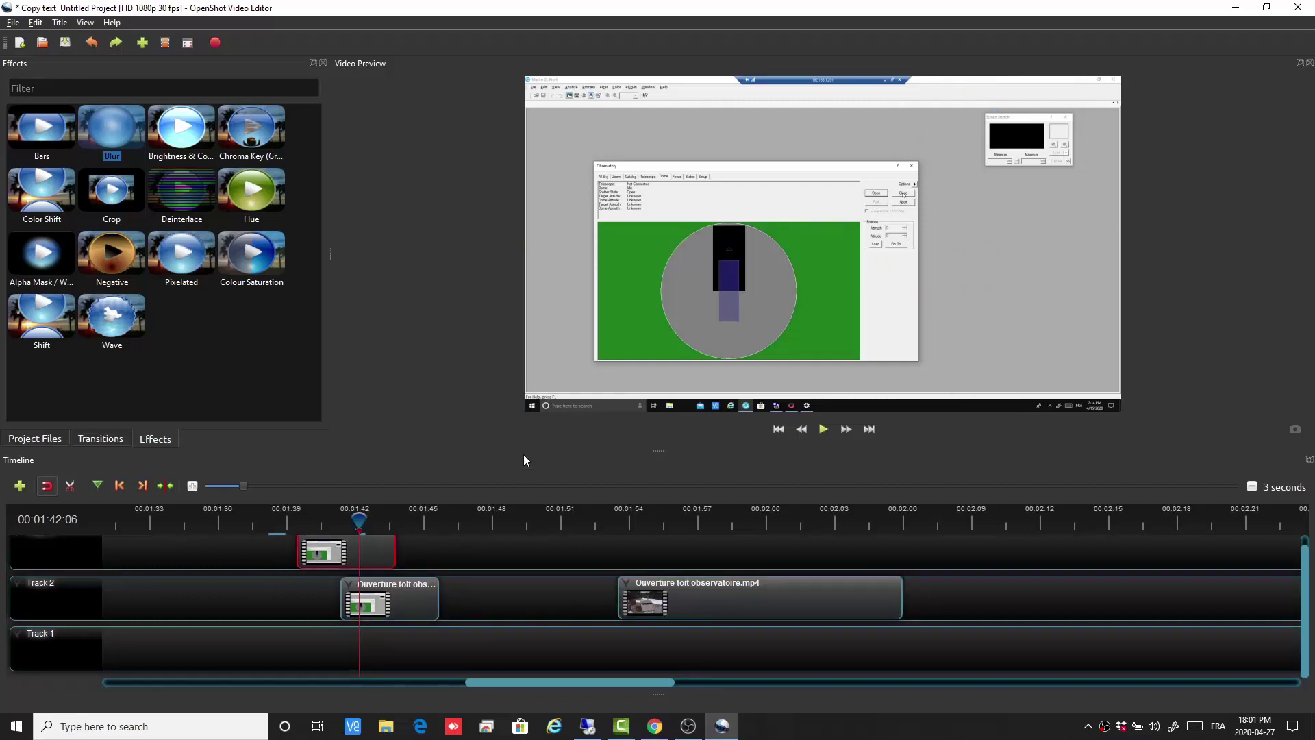
right_click(369, 545)
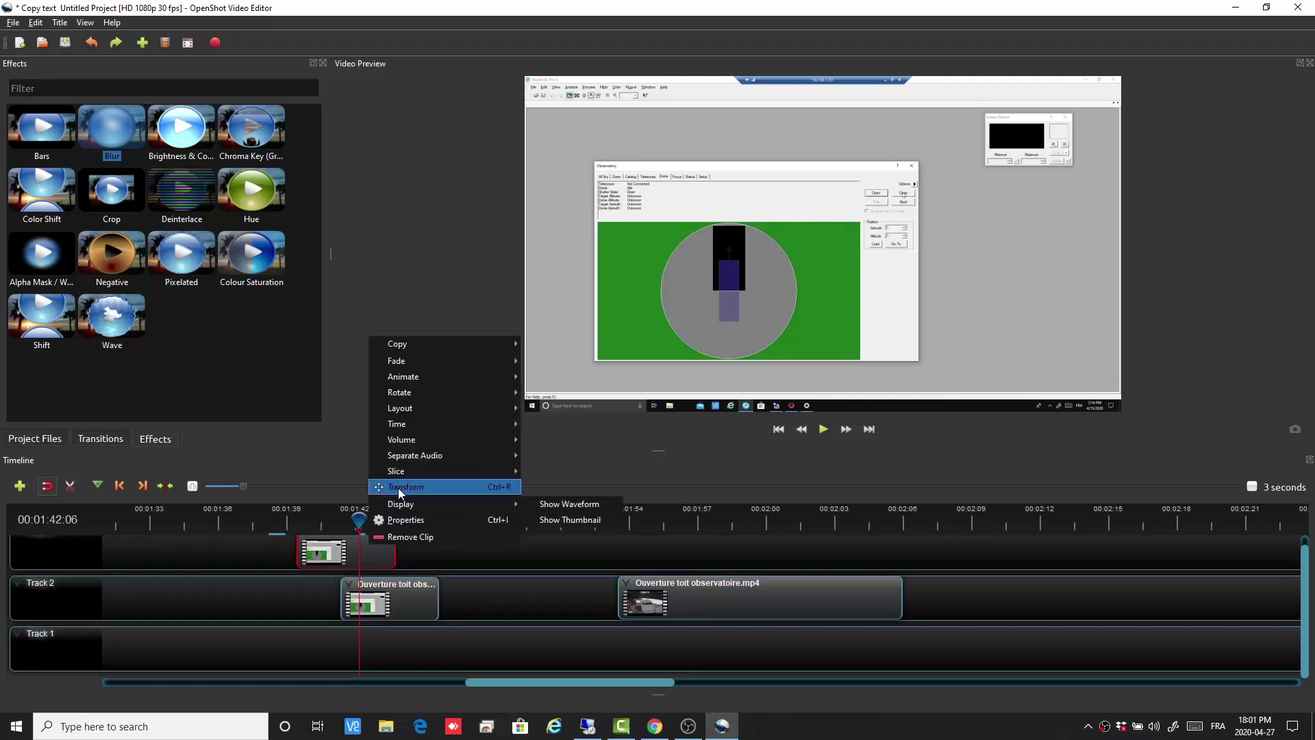
key("Escape")
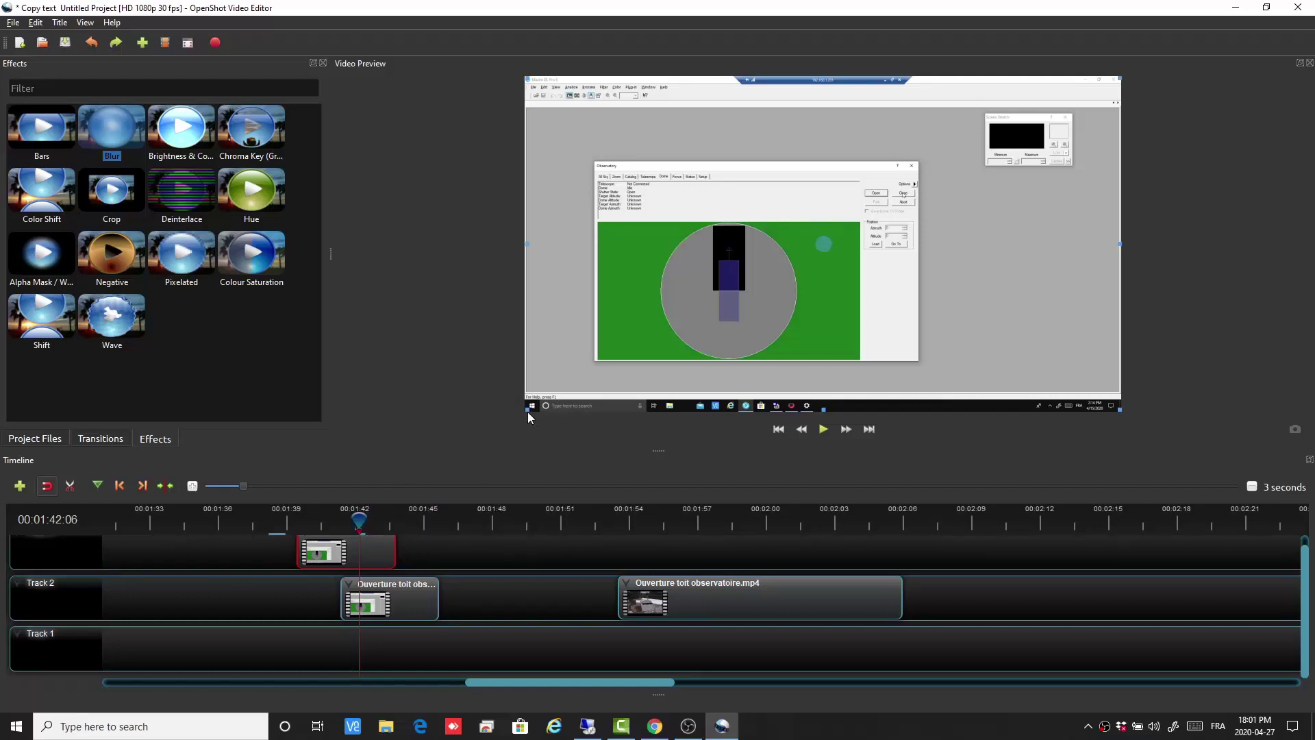
left_click_drag(527, 410, 662, 344)
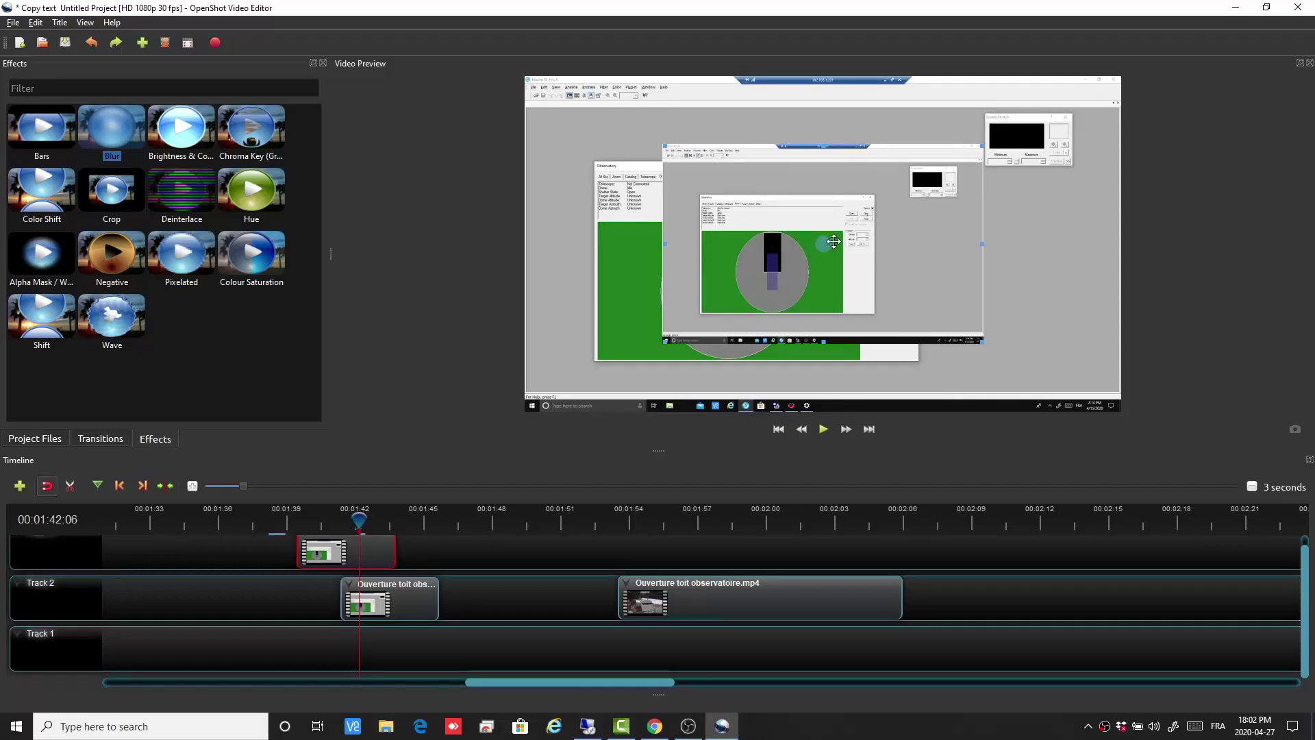
left_click_drag(817, 253, 913, 280)
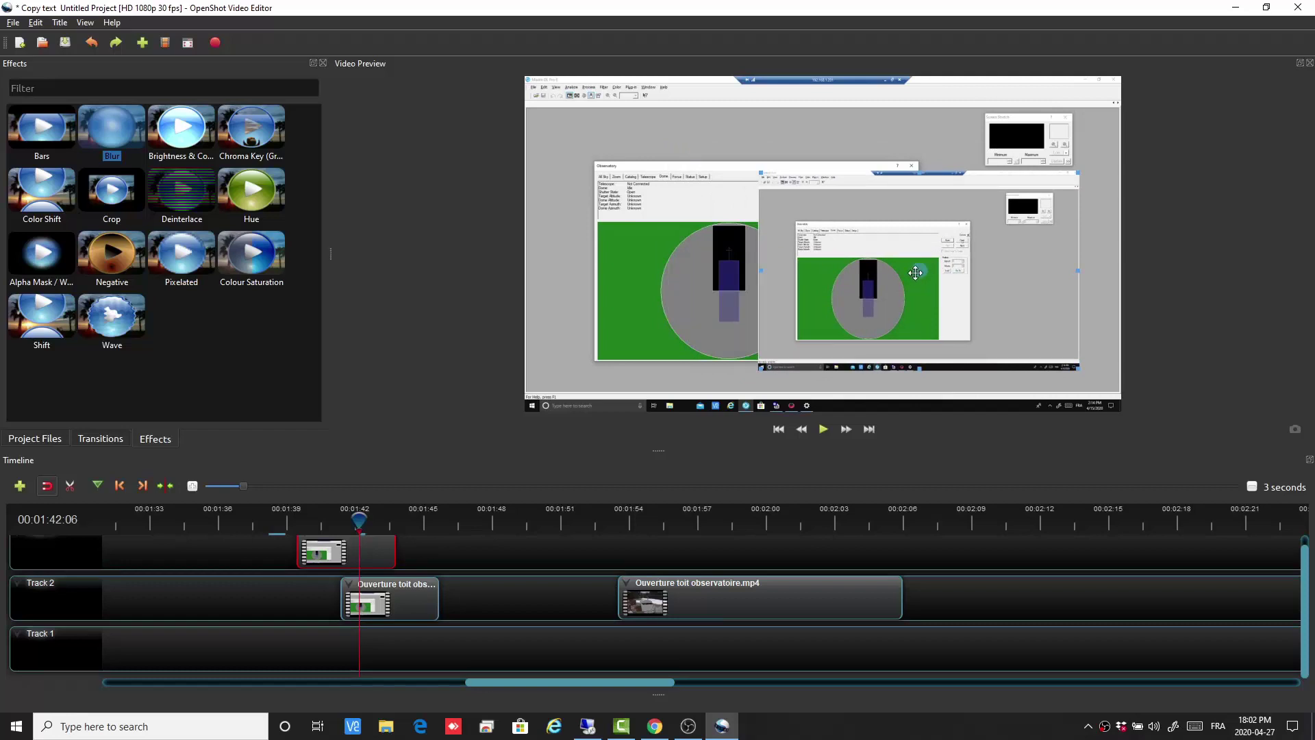
left_click_drag(924, 259, 932, 205)
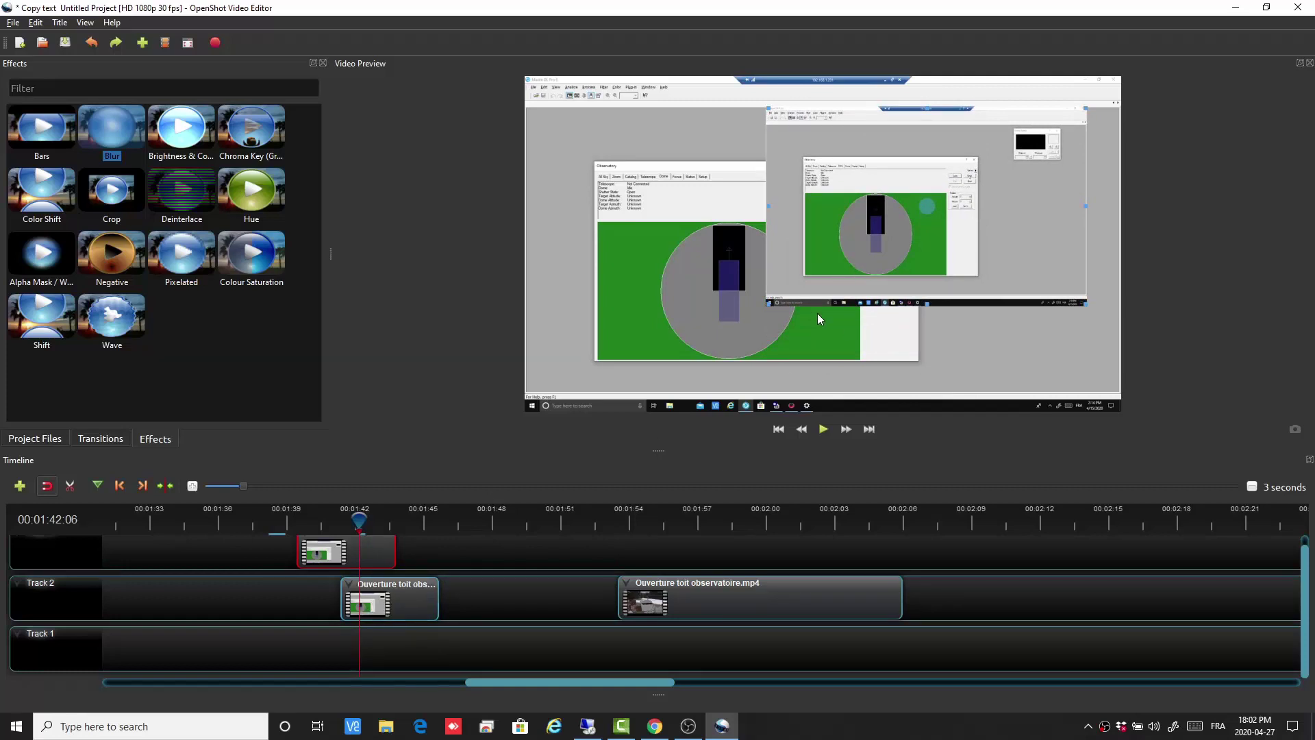
Set the display of the long second clip on Track 2 to Show Waveform.
right_click(401, 598)
mouse_move(442, 553)
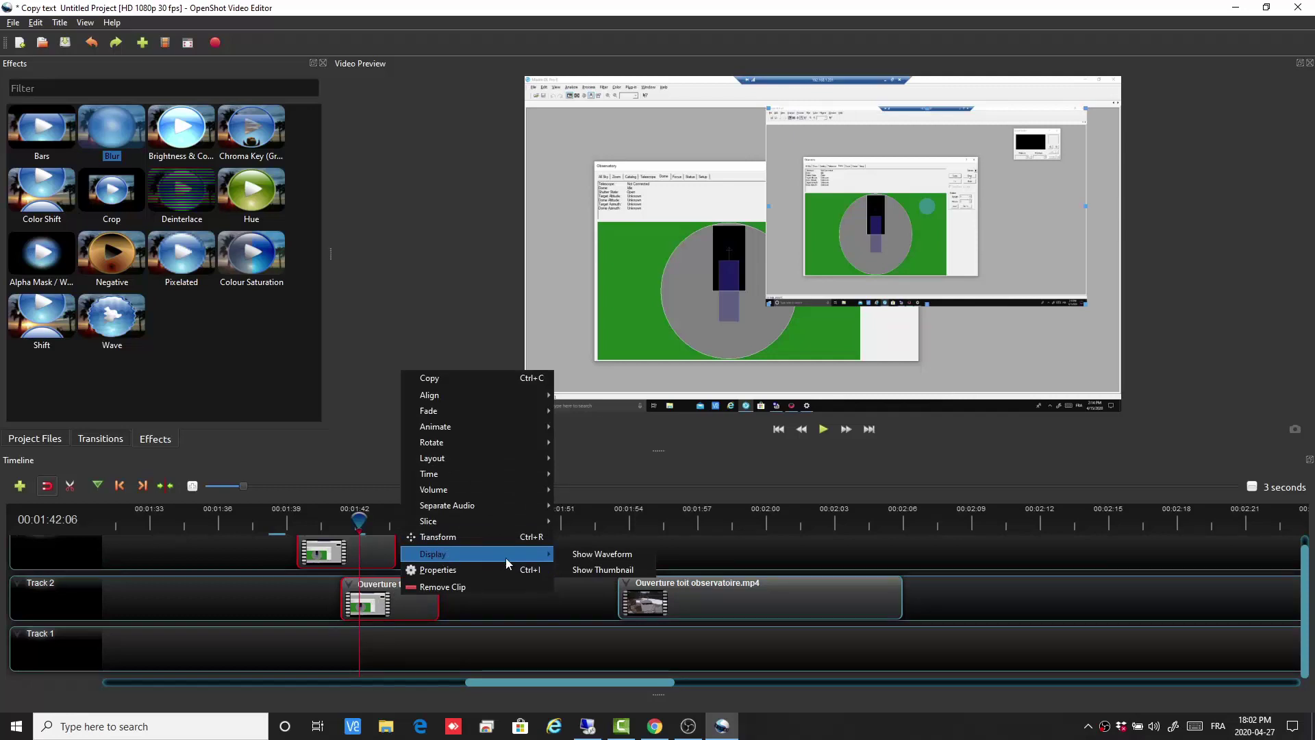
left_click(731, 599)
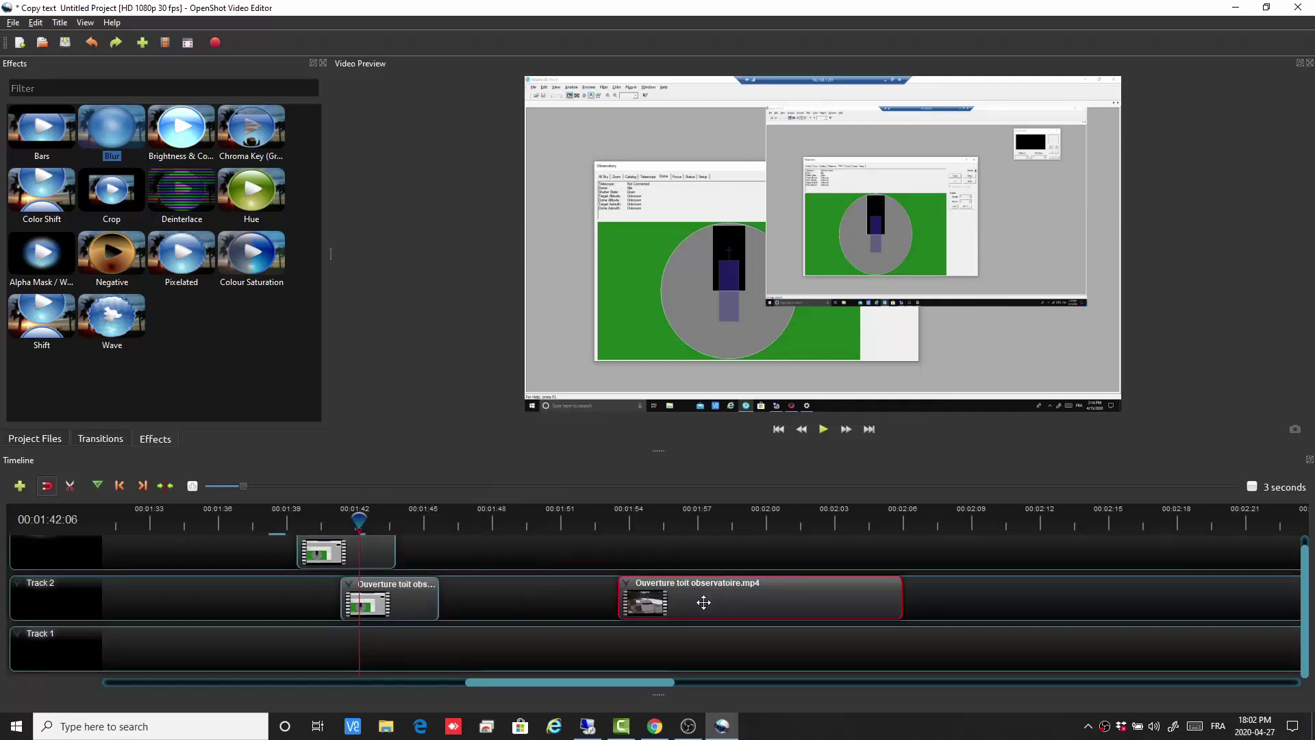
right_click(706, 612)
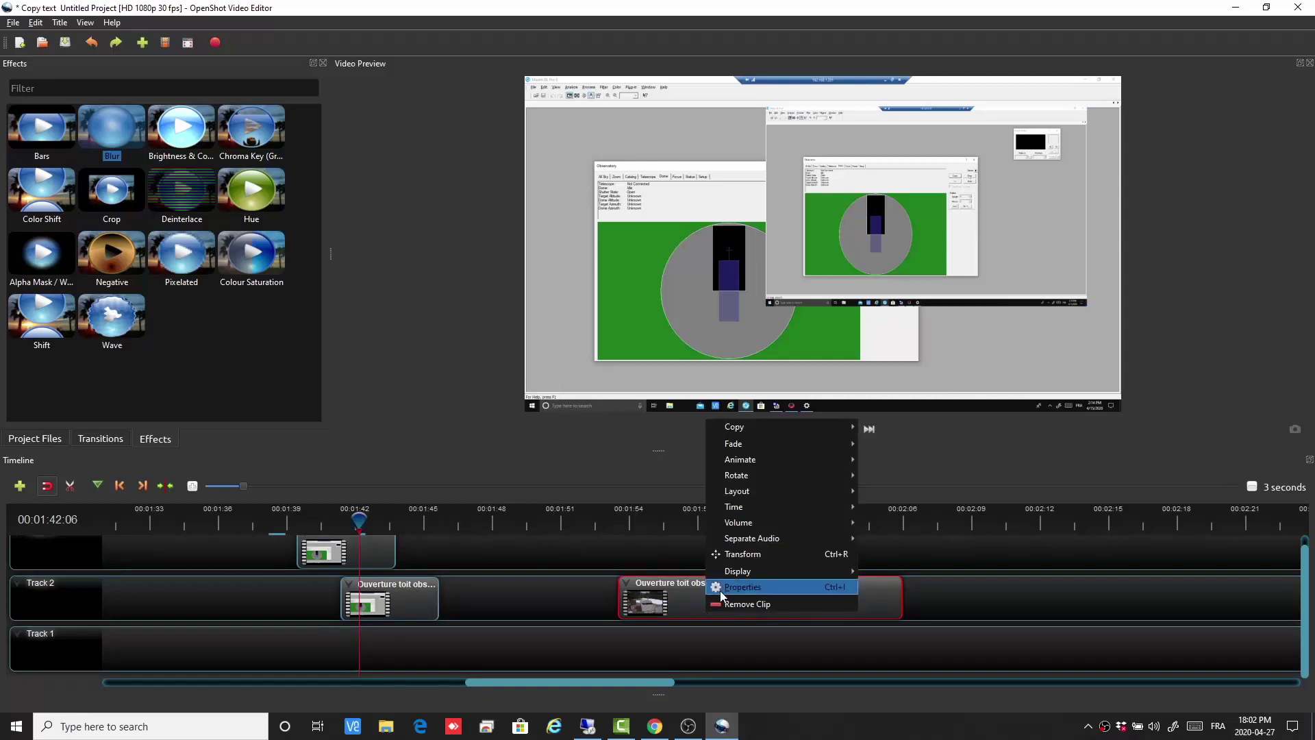
mouse_move(745, 566)
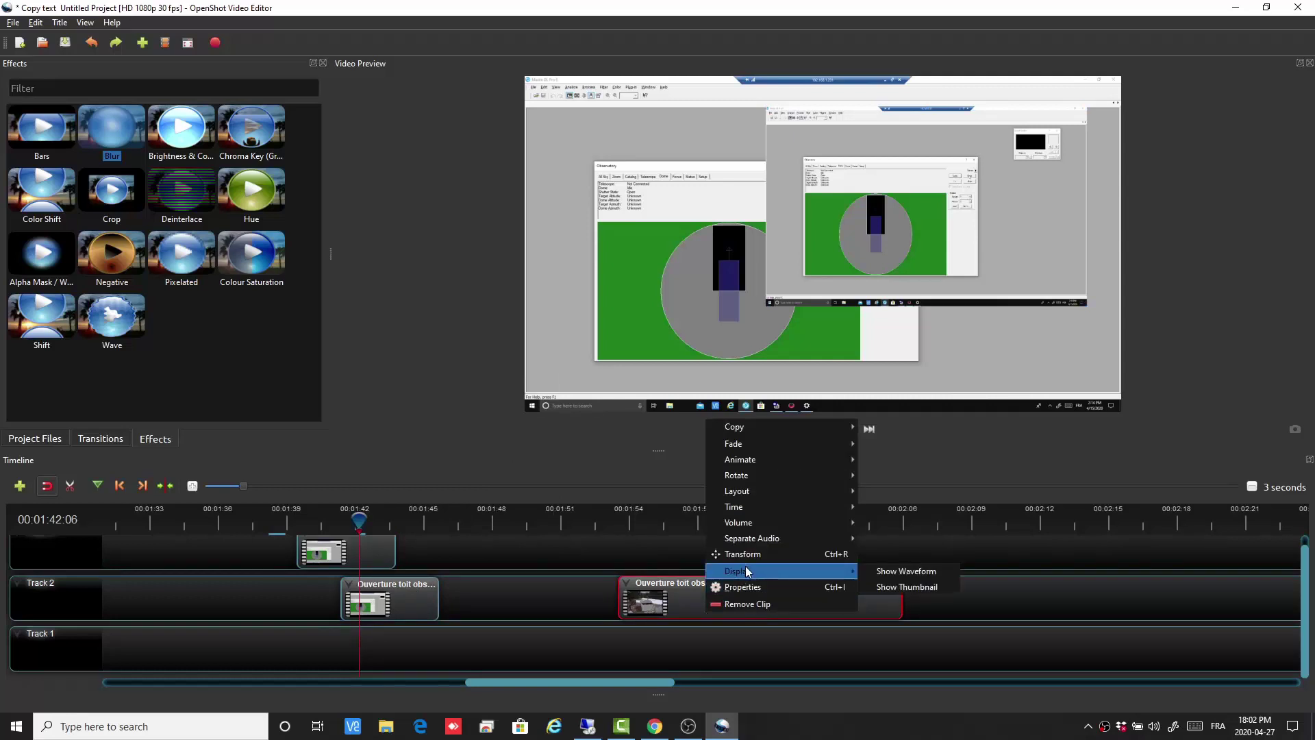
left_click(916, 574)
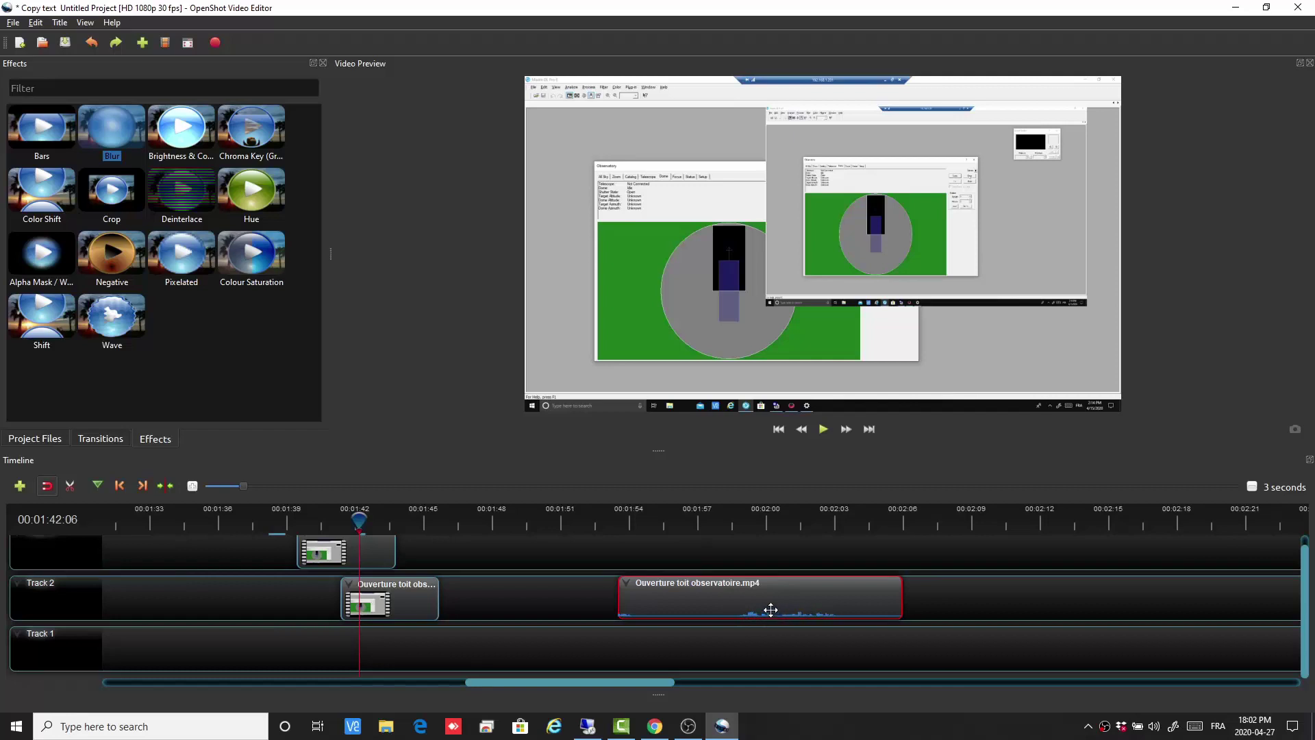
Switch the long second clip's display back to Show Thumbnail.
right_click(738, 603)
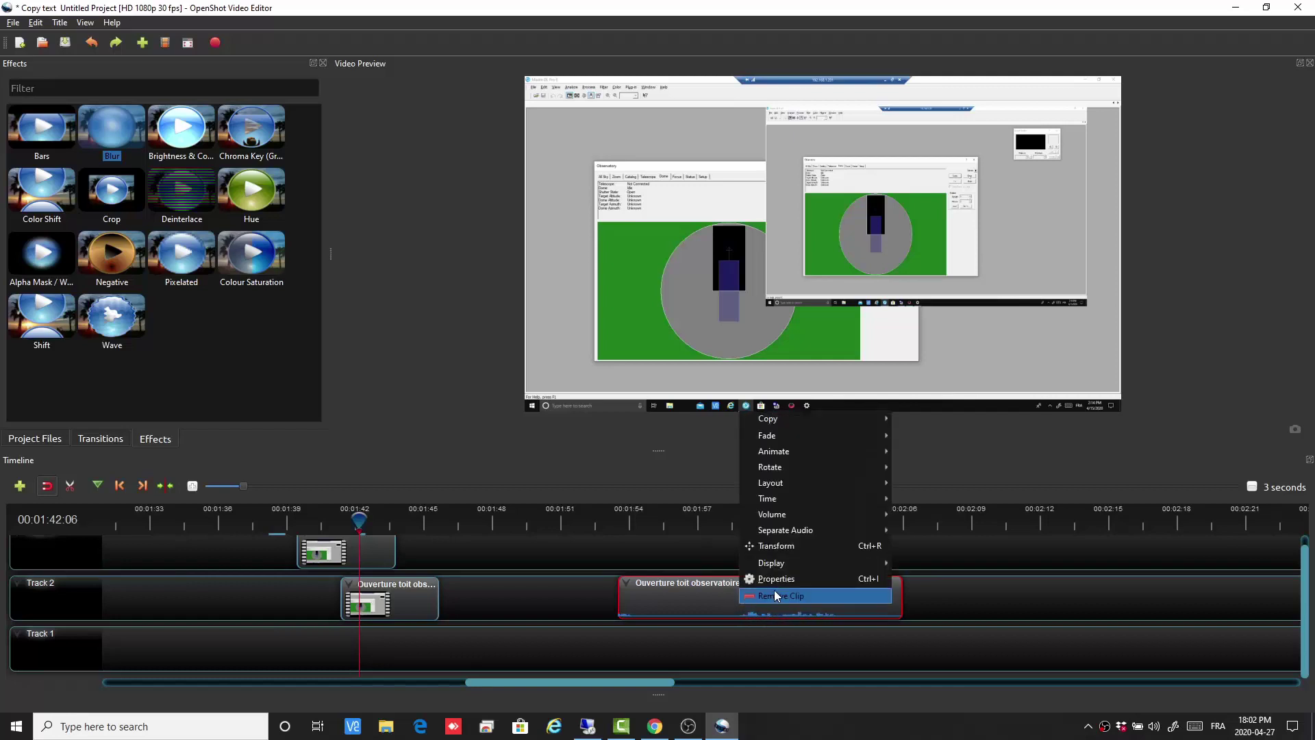
mouse_move(776, 563)
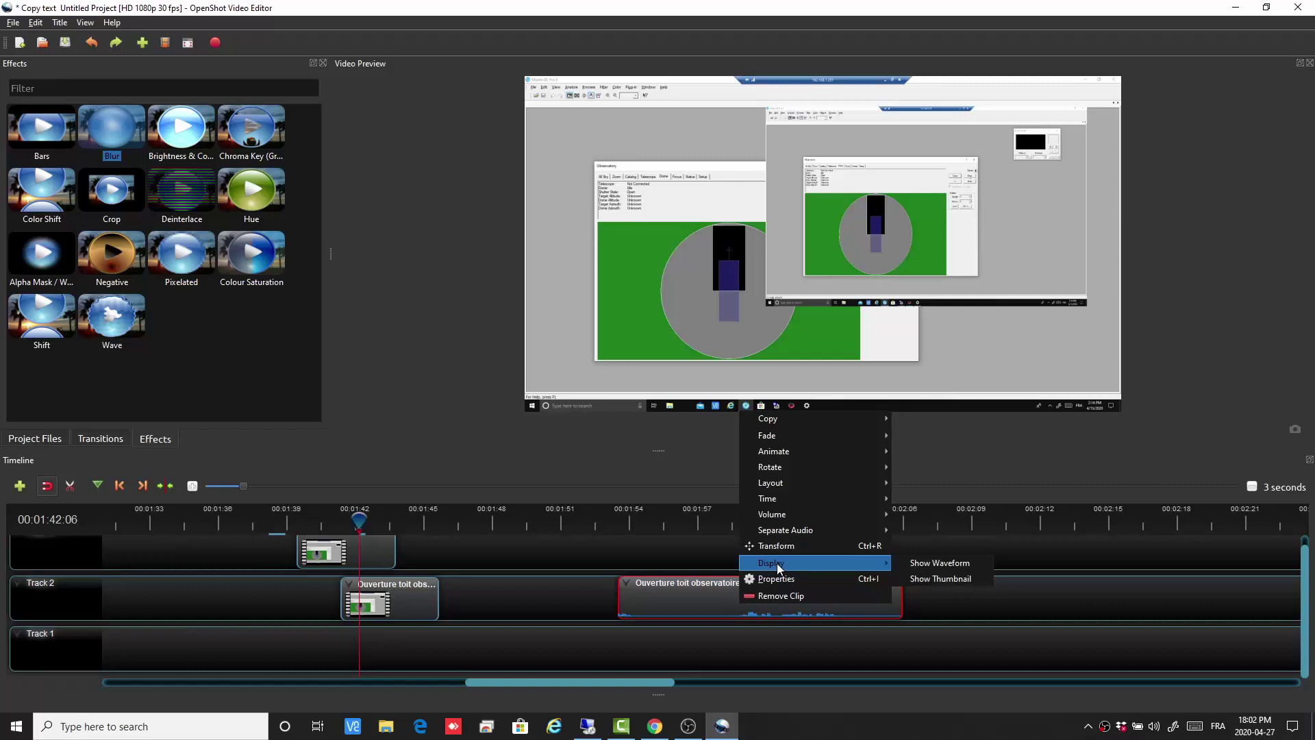
left_click(943, 581)
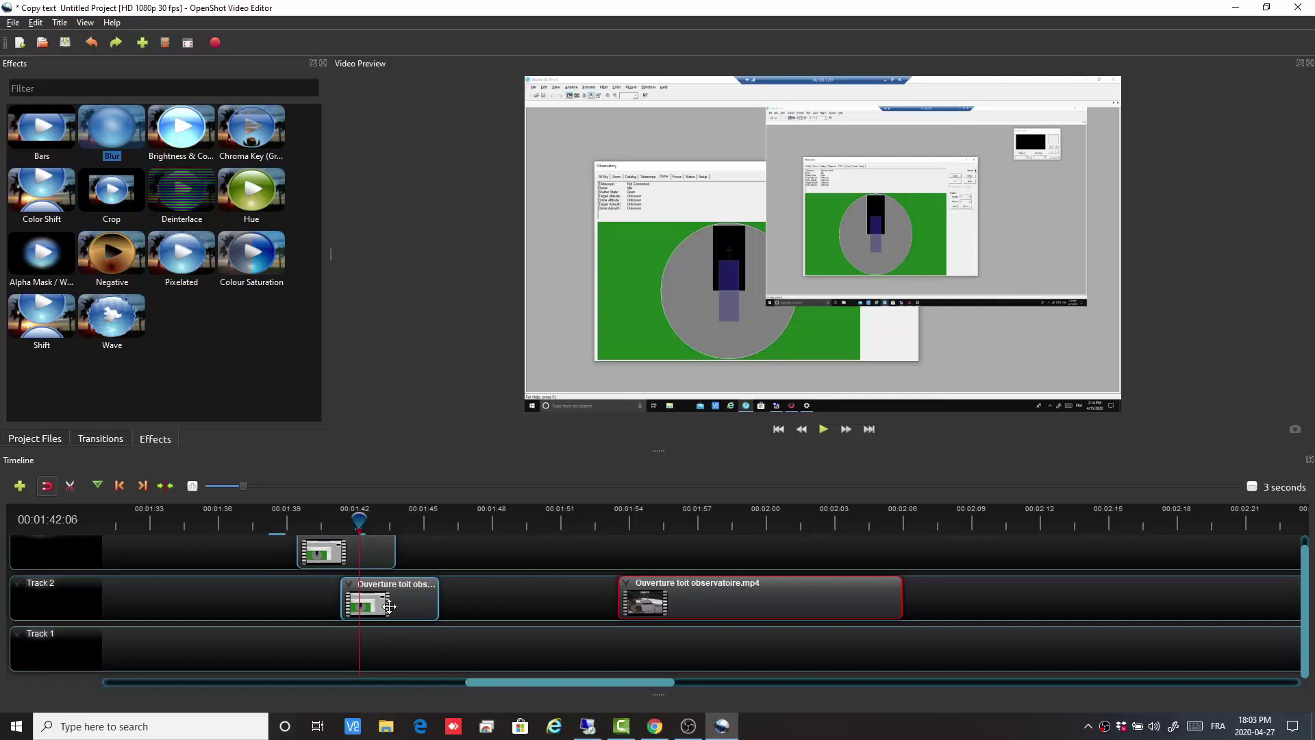
Remove the long second clip from Track 2.
right_click(753, 598)
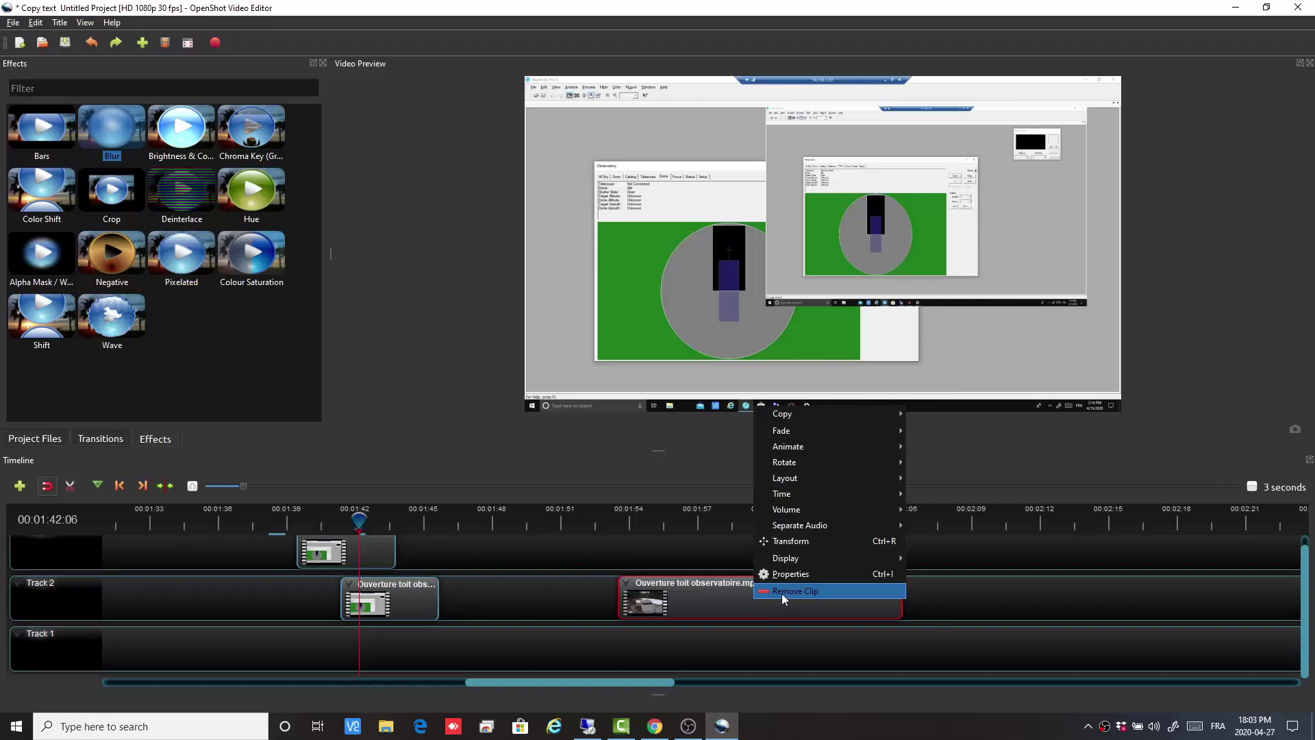
left_click(782, 593)
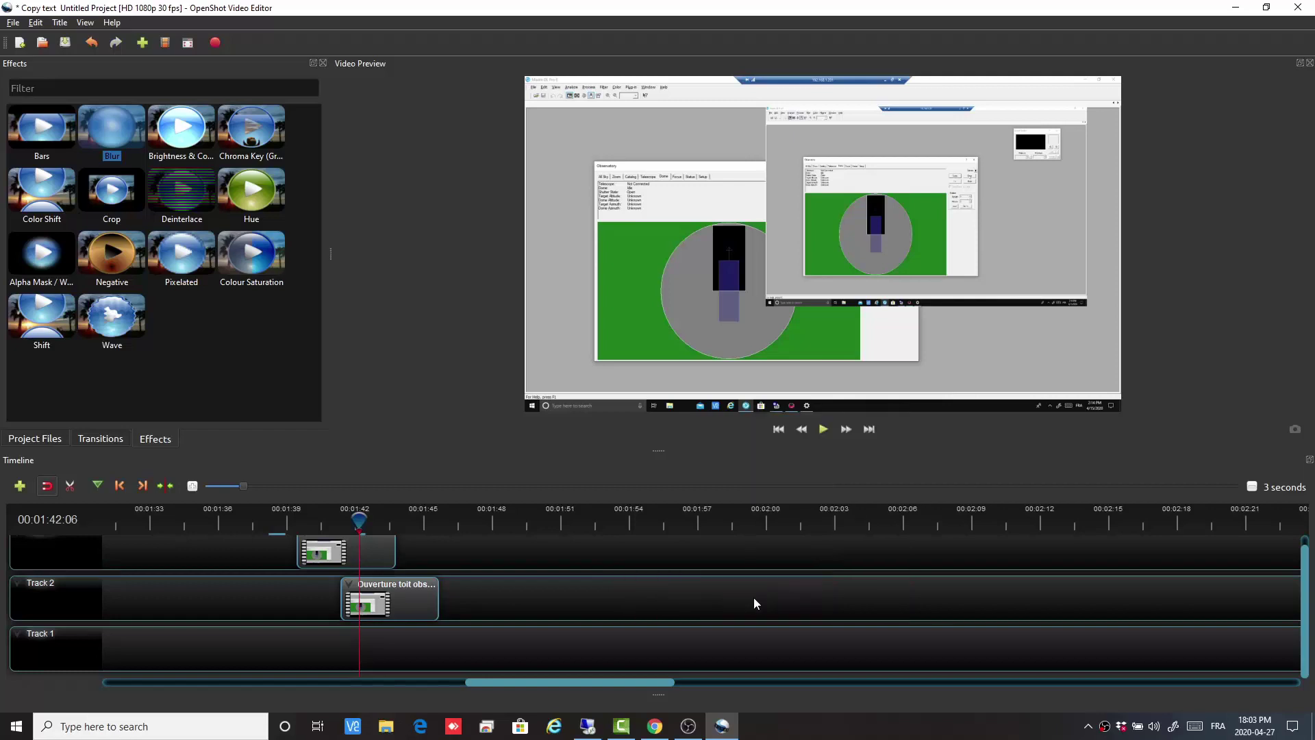
Open the properties of the remaining clip on Track 2.
left_click(403, 607)
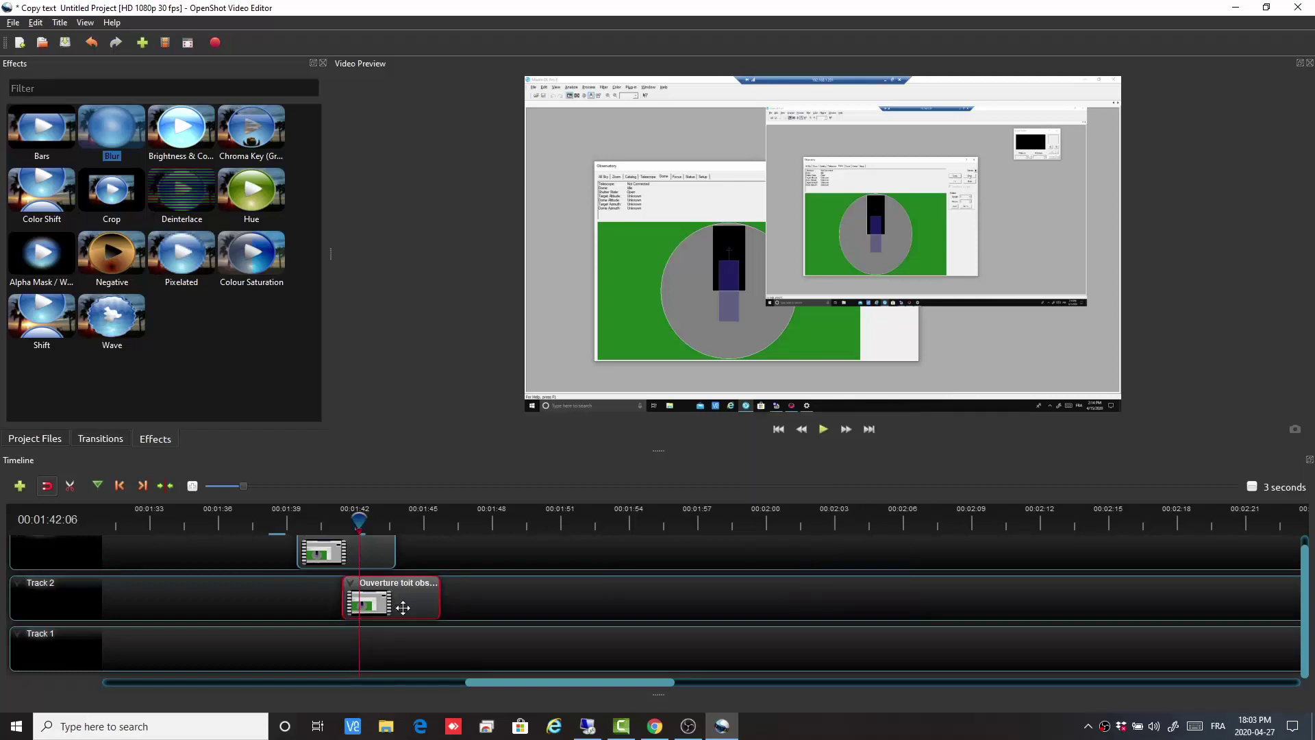
right_click(403, 608)
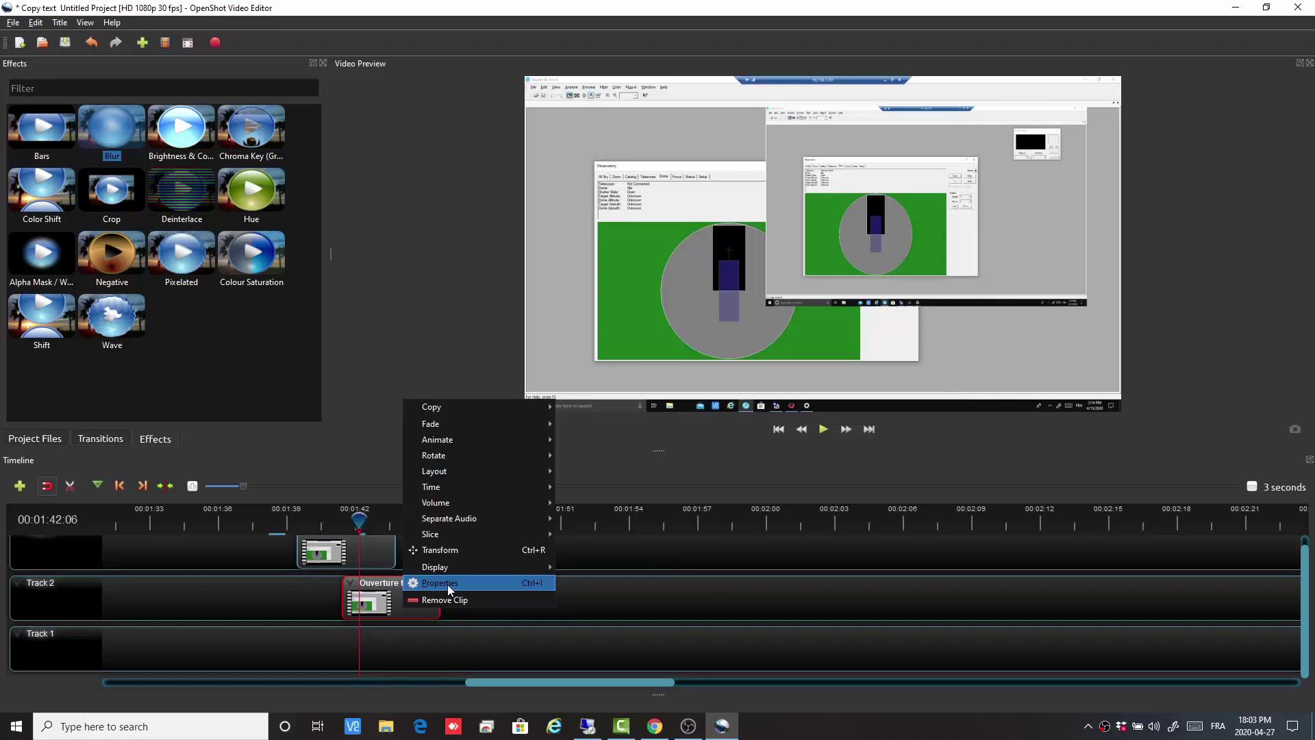
left_click(447, 585)
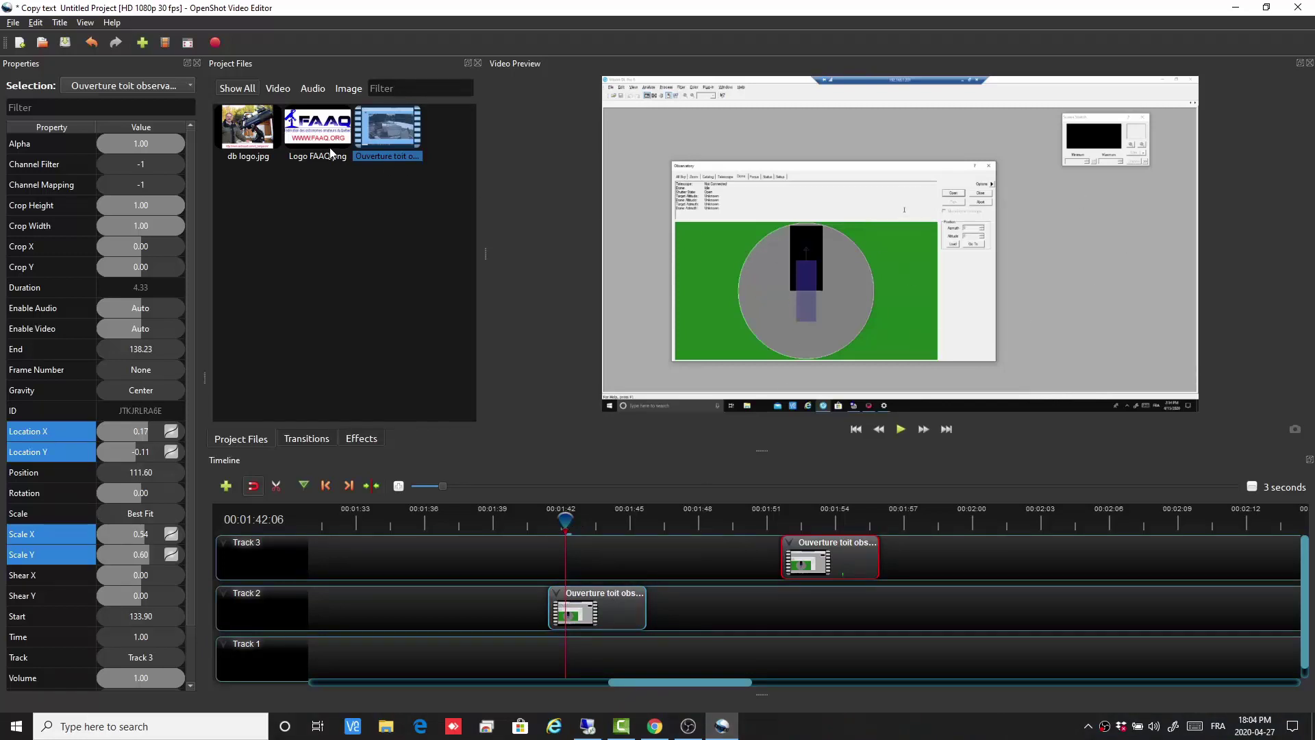
Place db logo.jpg from the project files on Track 3 at about 1:42, before the existing clip.
left_click_drag(248, 141, 572, 545)
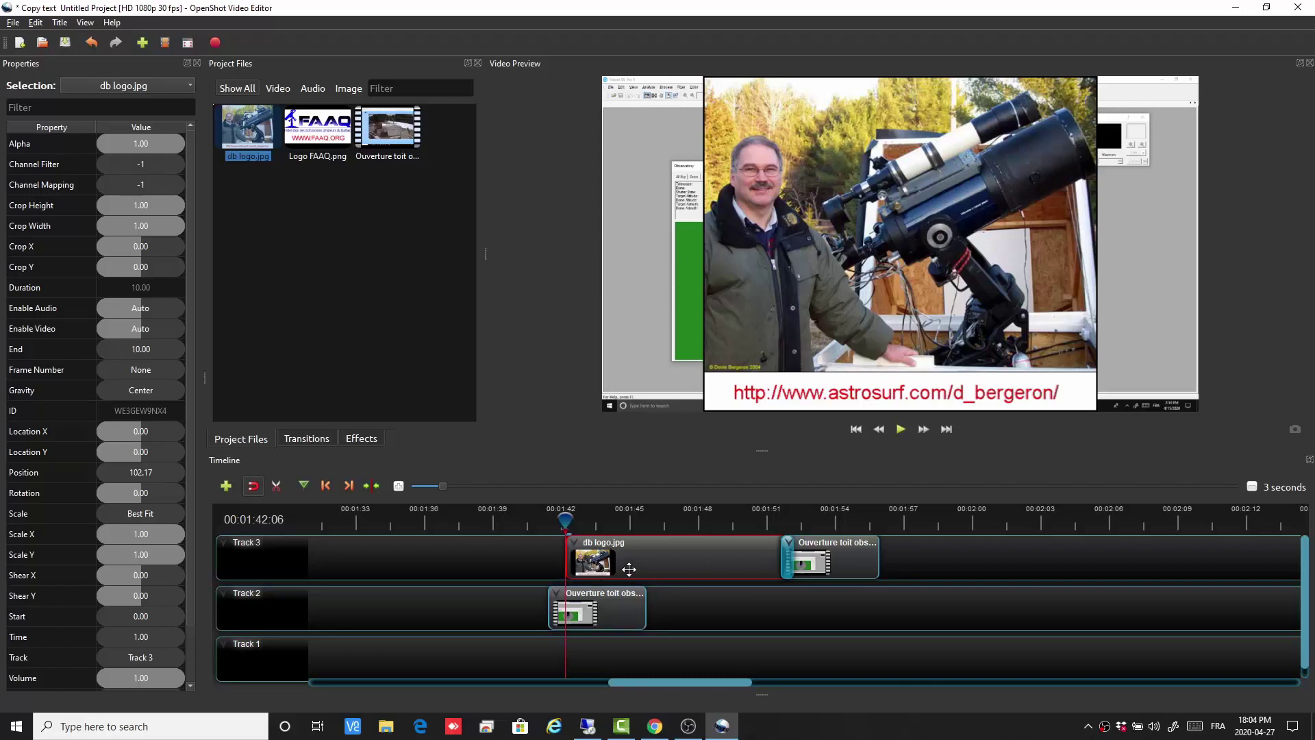
Move the fade and the following clip on Track 3 to about 2:00 and 2:04, and try trimming db logo.jpg's end.
left_click_drag(845, 561, 989, 557)
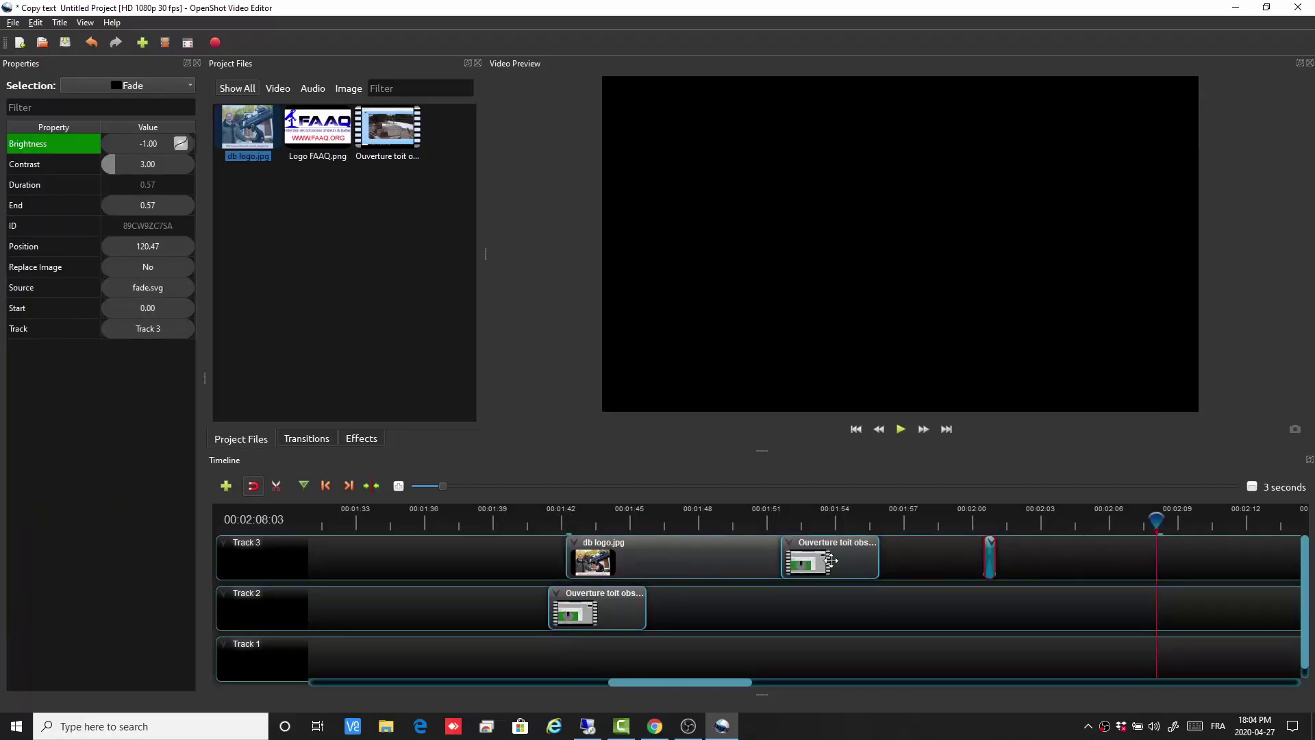
left_click_drag(869, 557, 1153, 556)
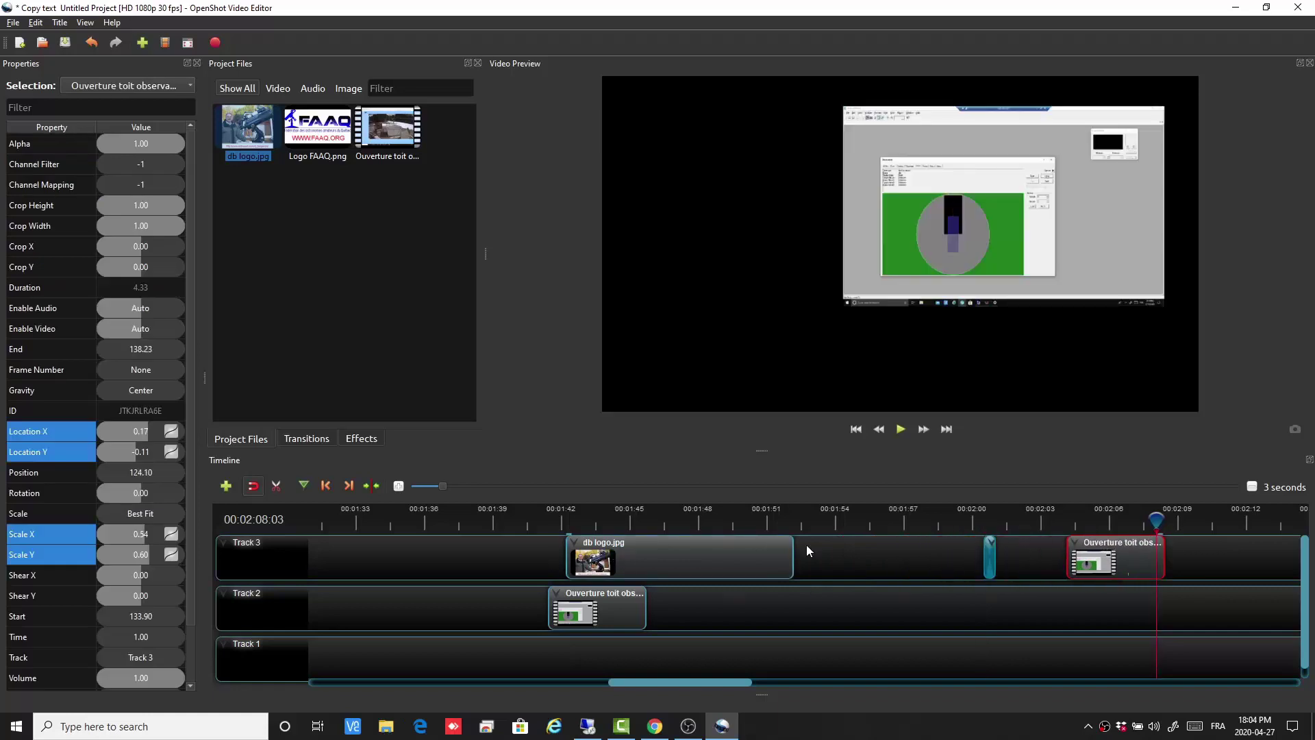
left_click_drag(791, 550, 697, 561)
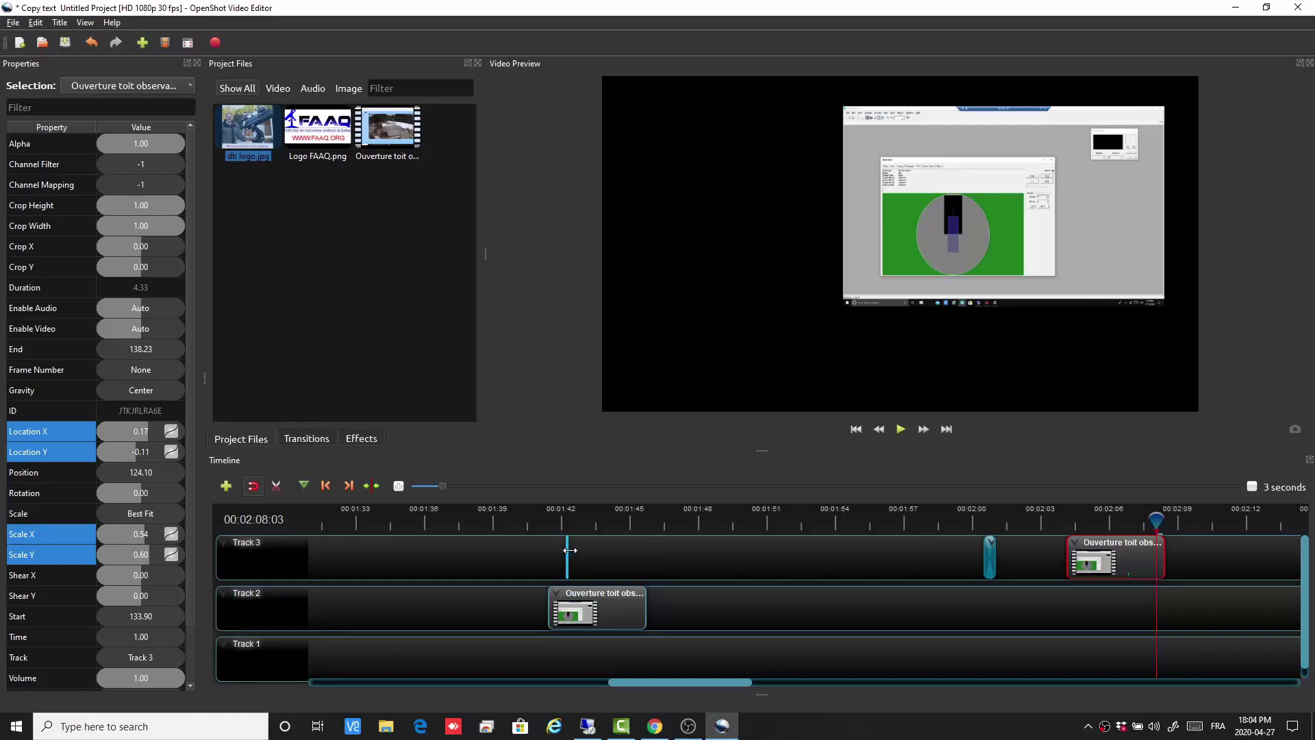
left_click_drag(568, 550, 618, 567)
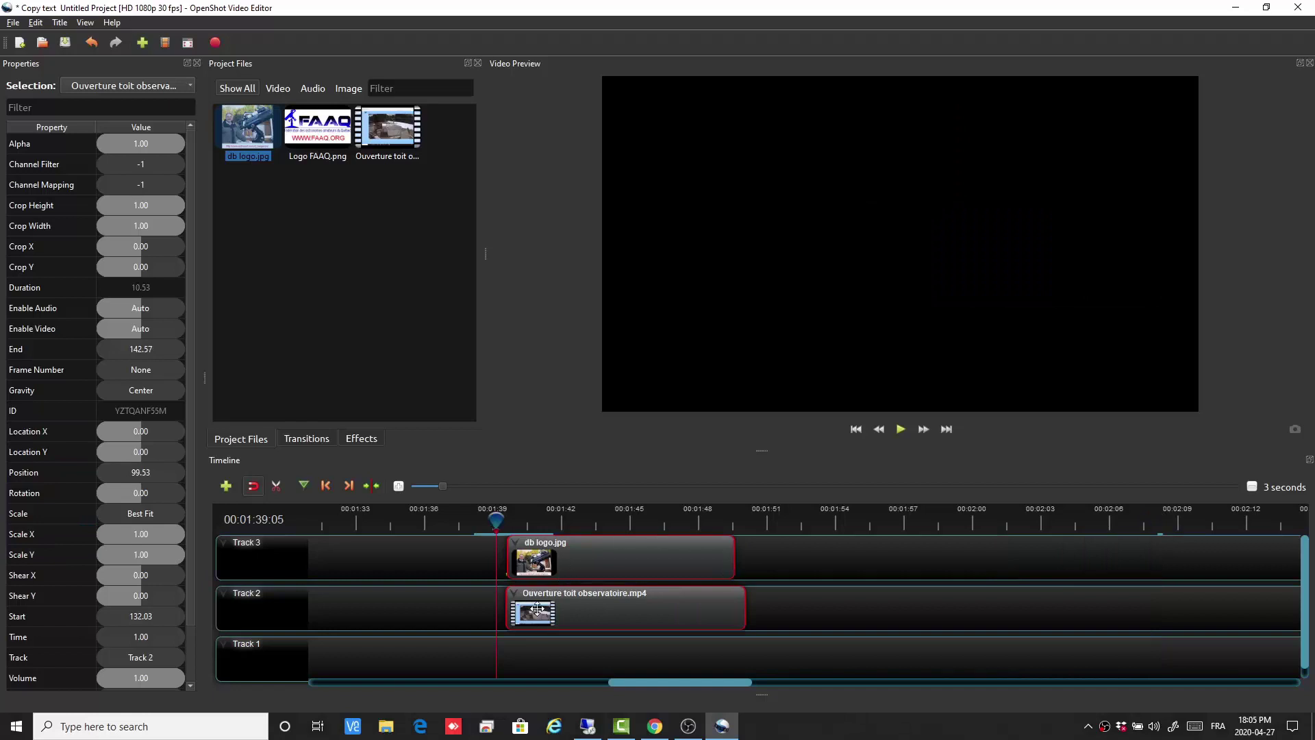
Set the volume of the entire clip to Level 0% for the selected clips on Tracks 2 and 3.
right_click(568, 617)
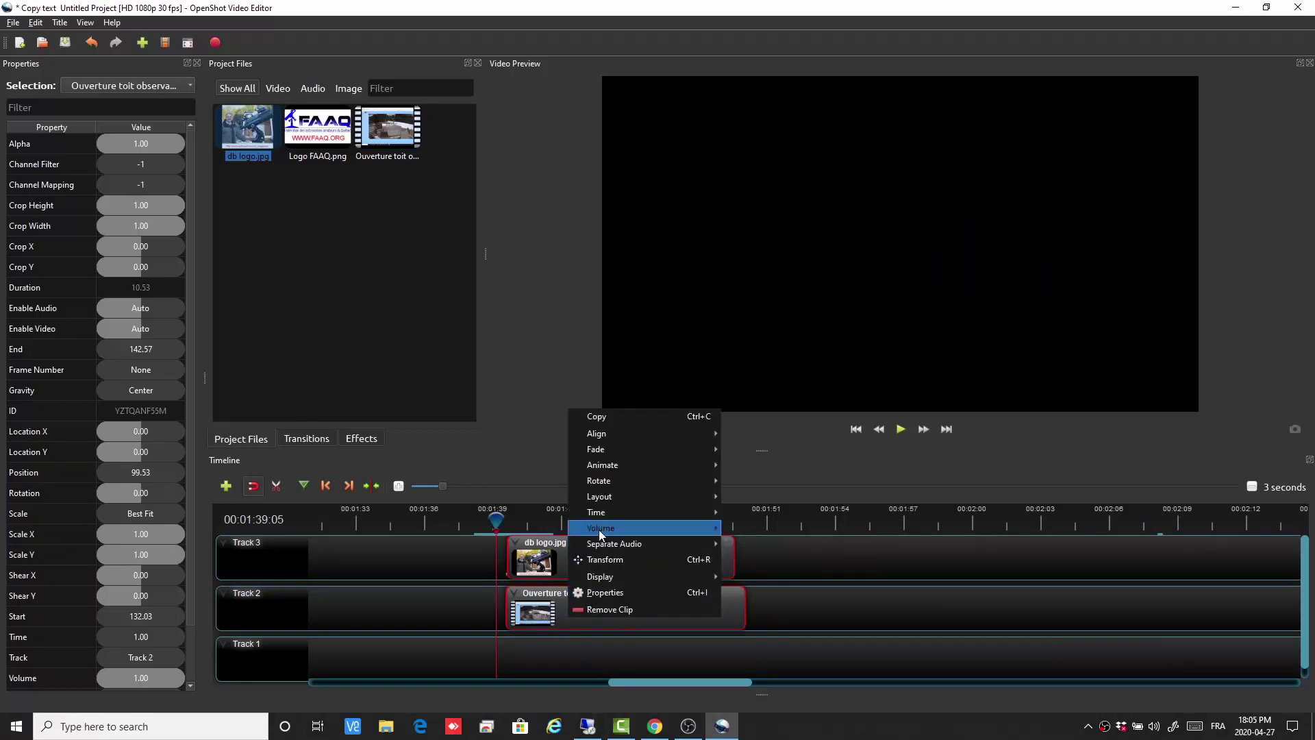
mouse_move(650, 528)
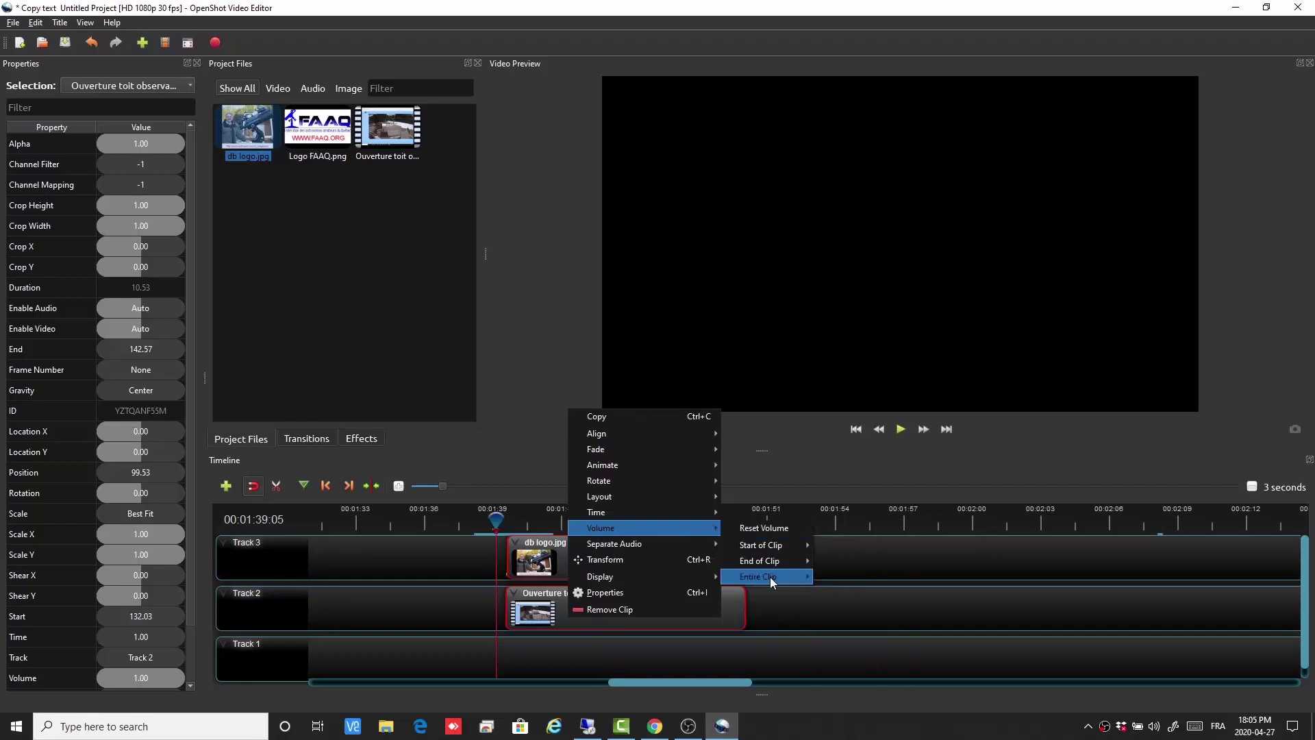
mouse_move(814, 583)
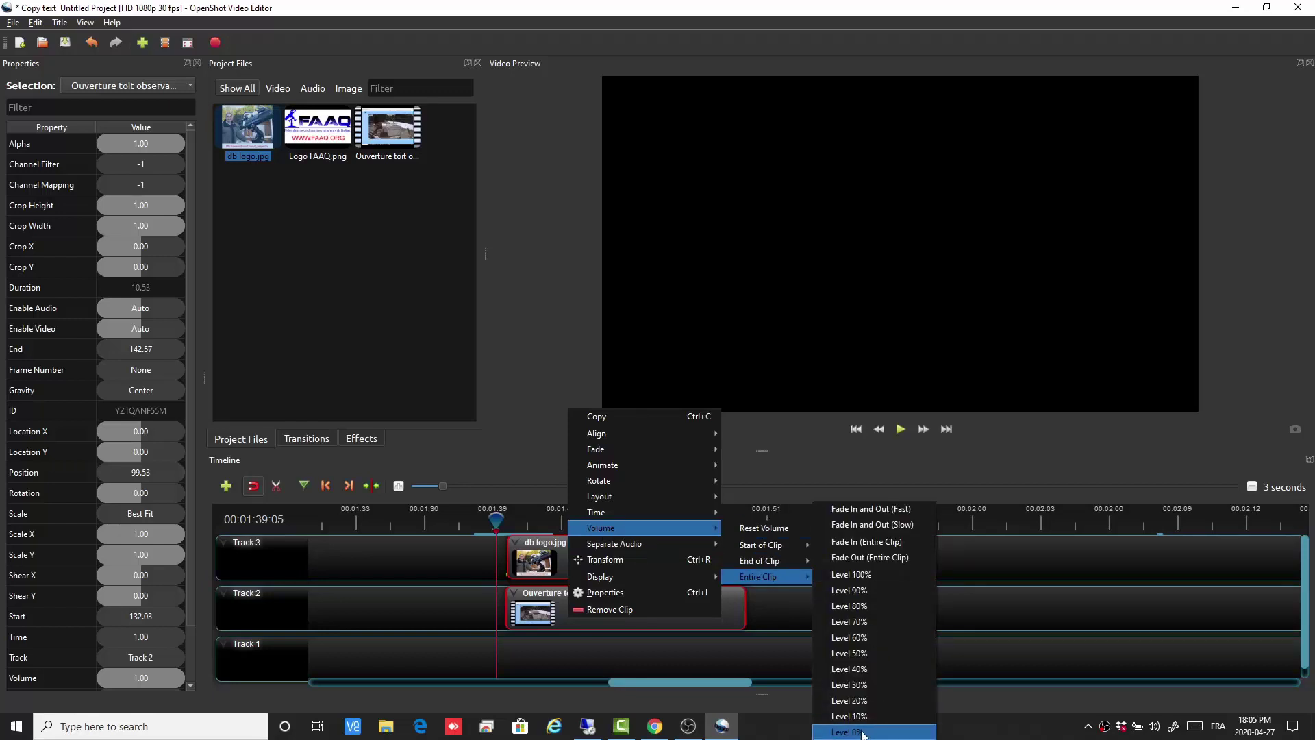
left_click(861, 732)
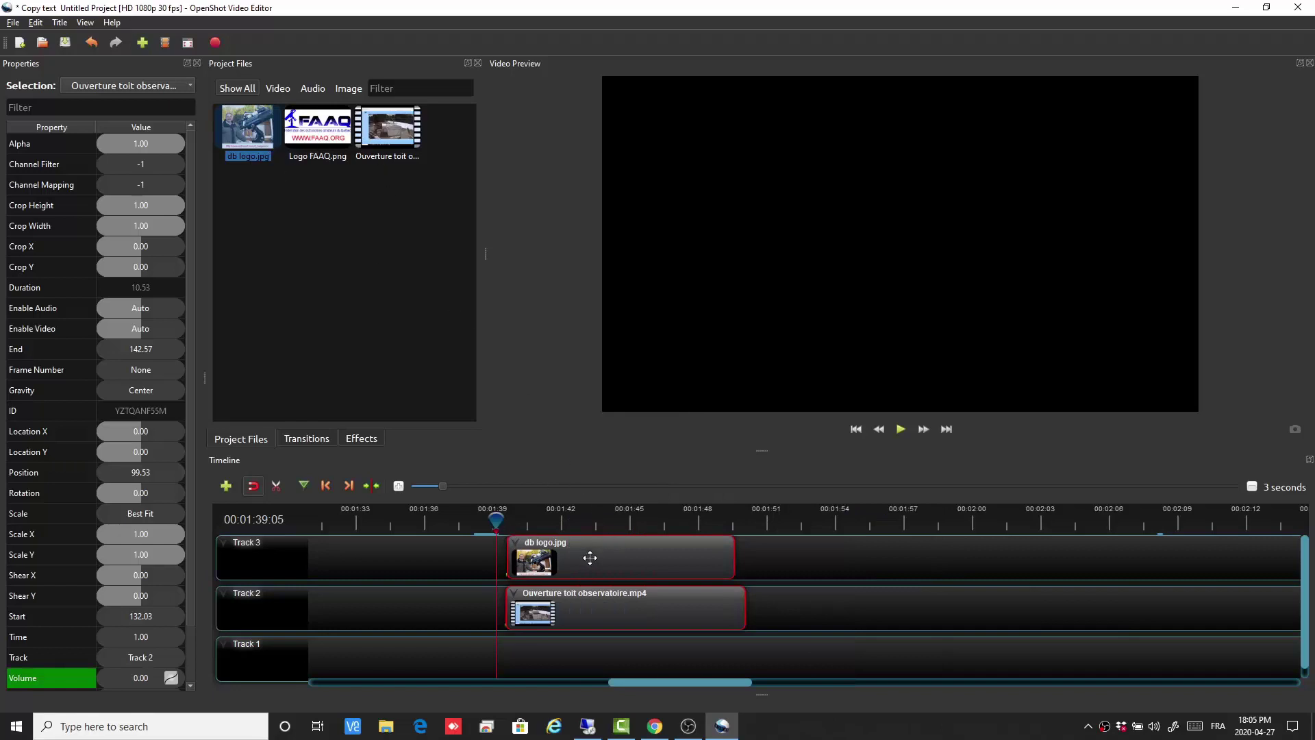
At about 1:41, transform db logo.jpg to about 0.52 by 0.44 scale and place it in the picture's upper-right corner.
left_click_drag(499, 518, 544, 518)
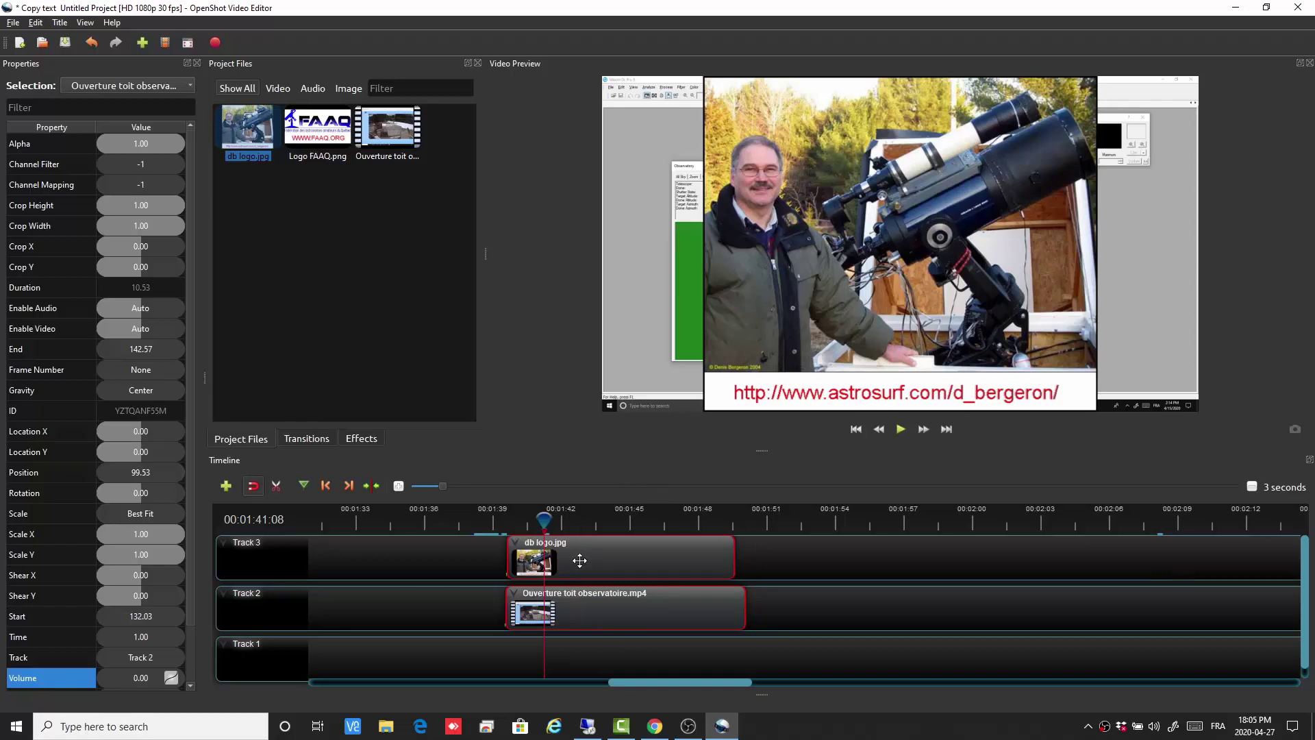
right_click(614, 560)
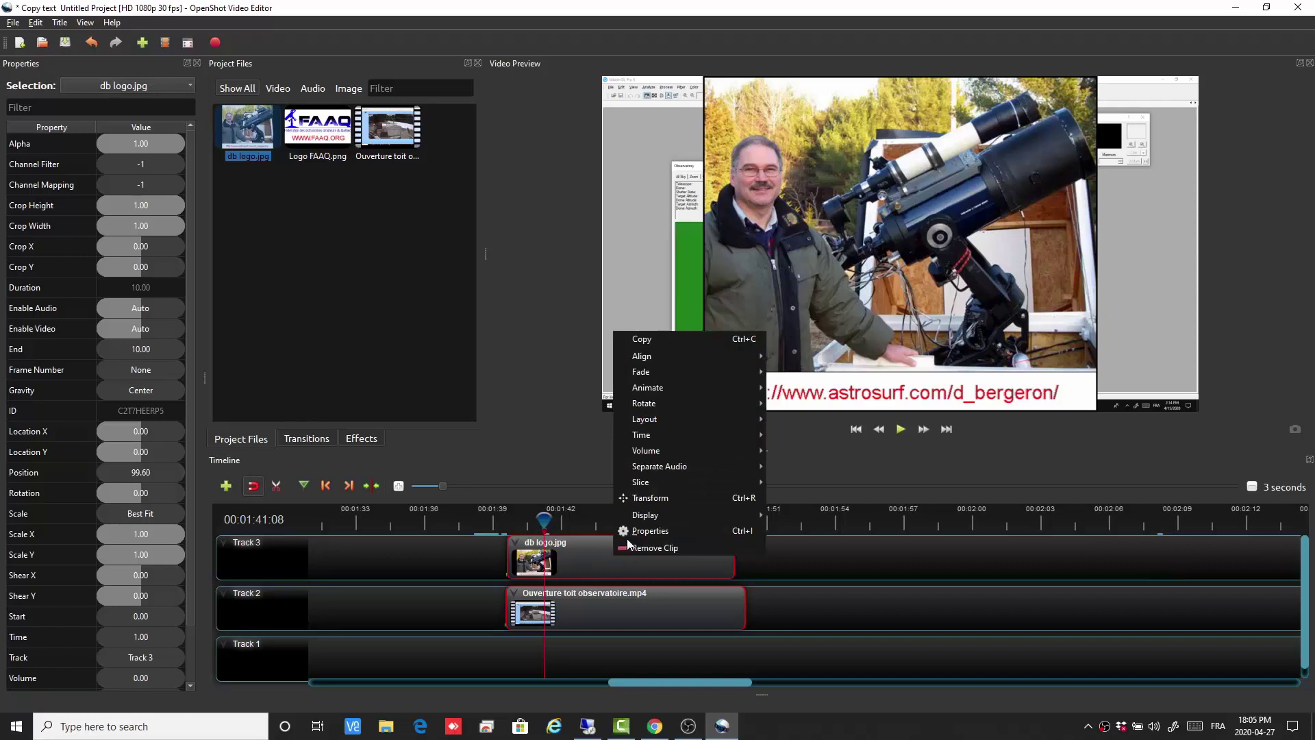
left_click(648, 498)
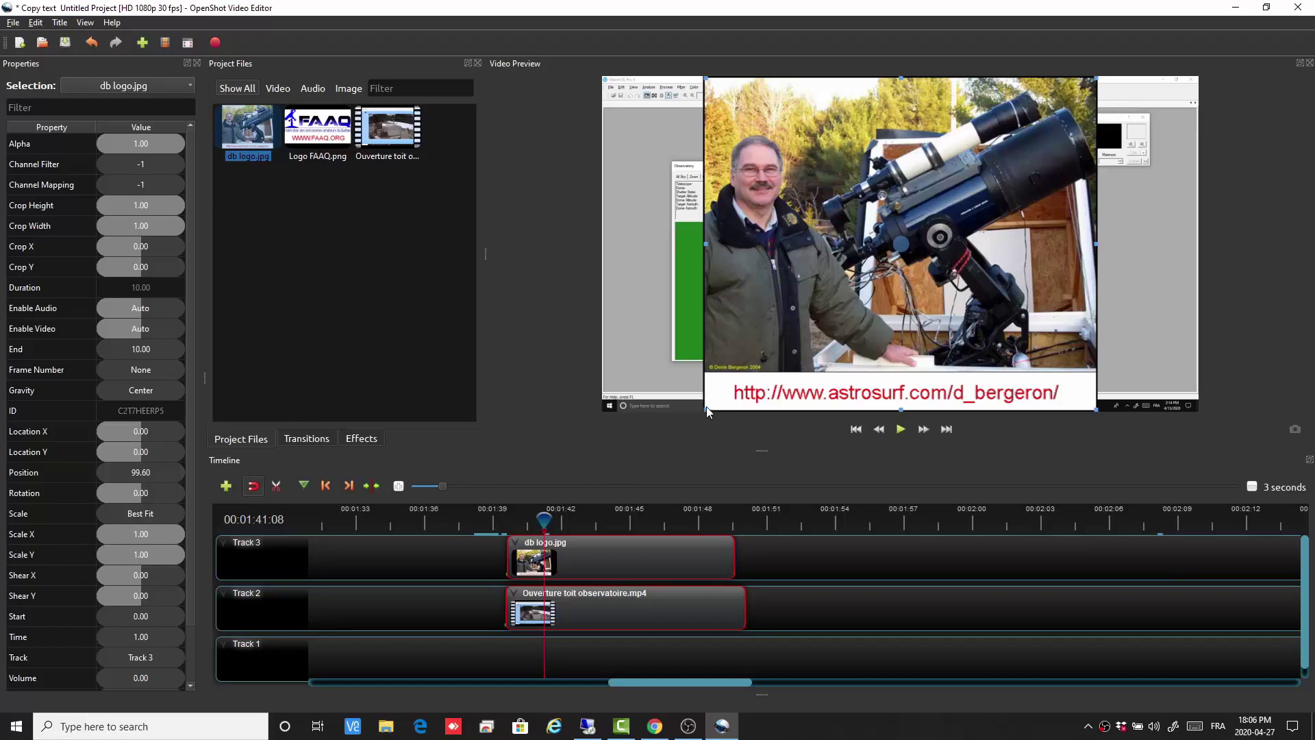
left_click_drag(705, 409, 745, 317)
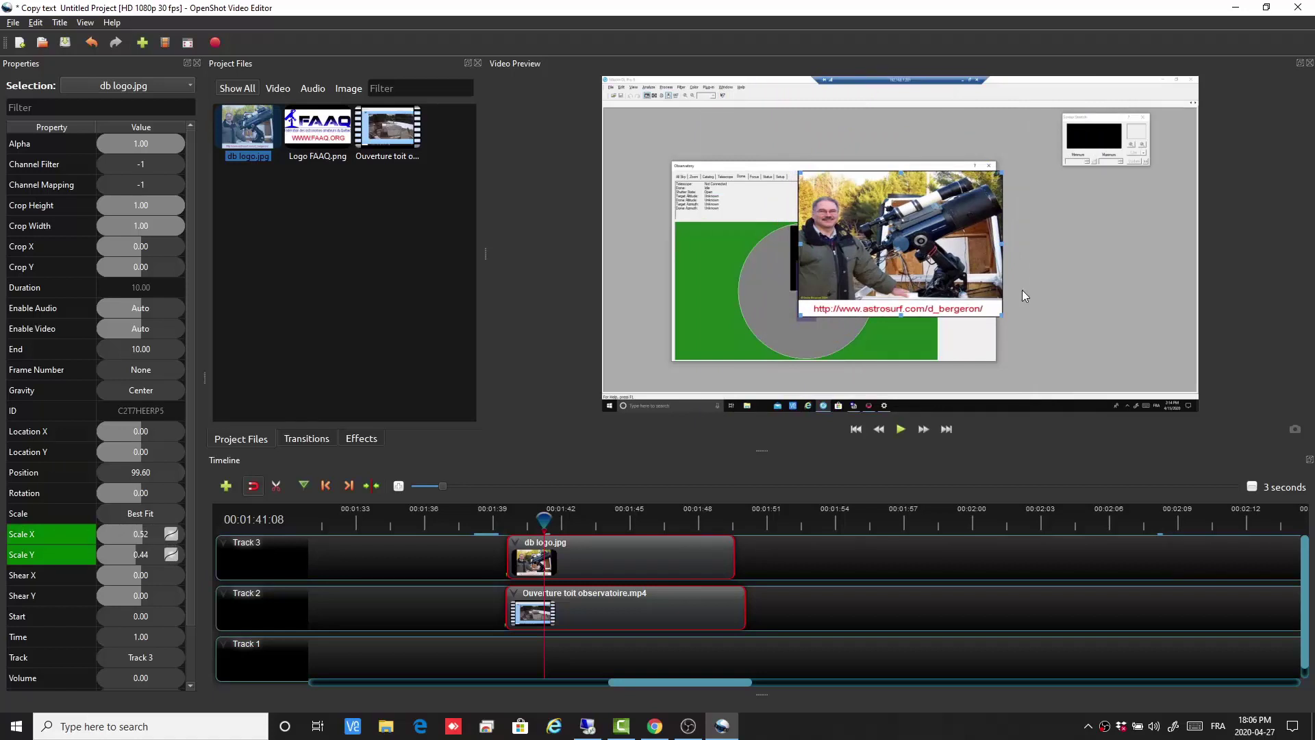
left_click_drag(877, 231, 1090, 139)
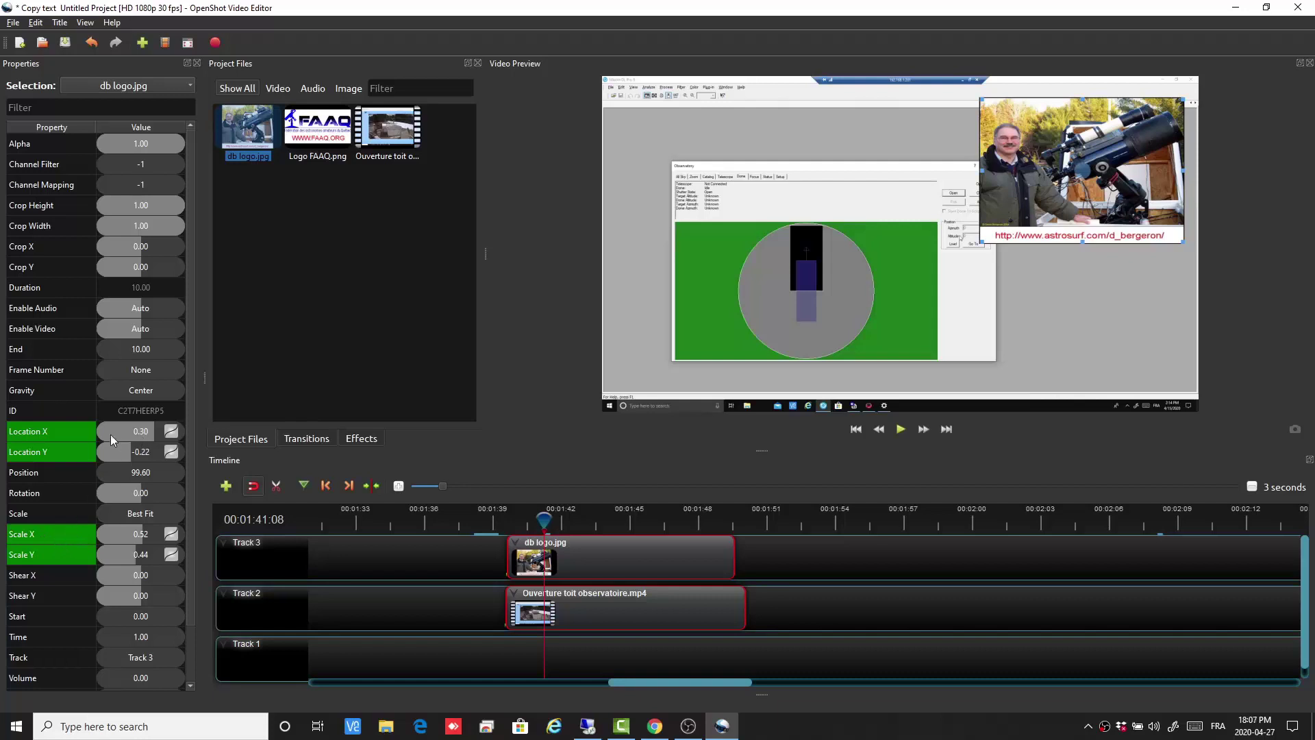
Adjust db logo.jpg's properties to Location X 0.08, Location Y -0.02, Scale X 0.48 and Scale Y 0.52.
left_click(152, 430)
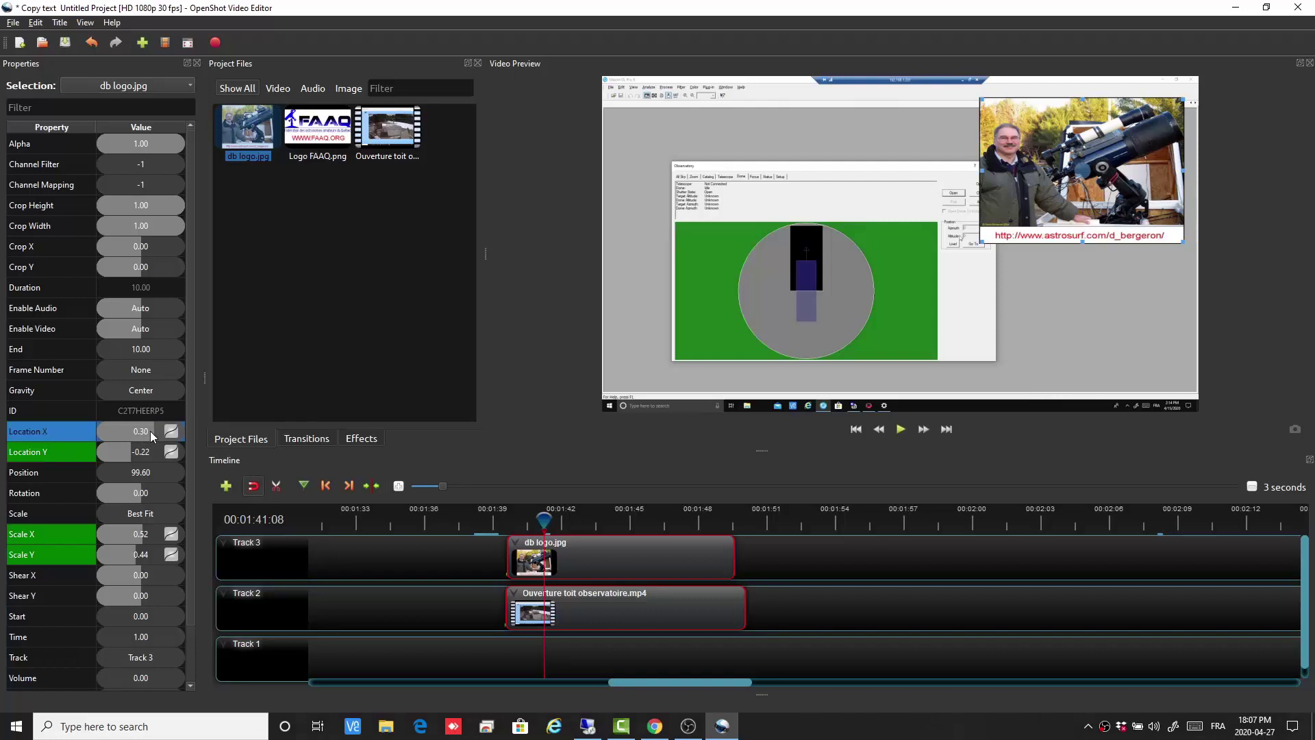
mouse_move(150, 430)
left_mouse_down()
mouse_move(134, 435)
mouse_move(154, 432)
mouse_move(138, 433)
mouse_move(142, 452)
left_mouse_up()
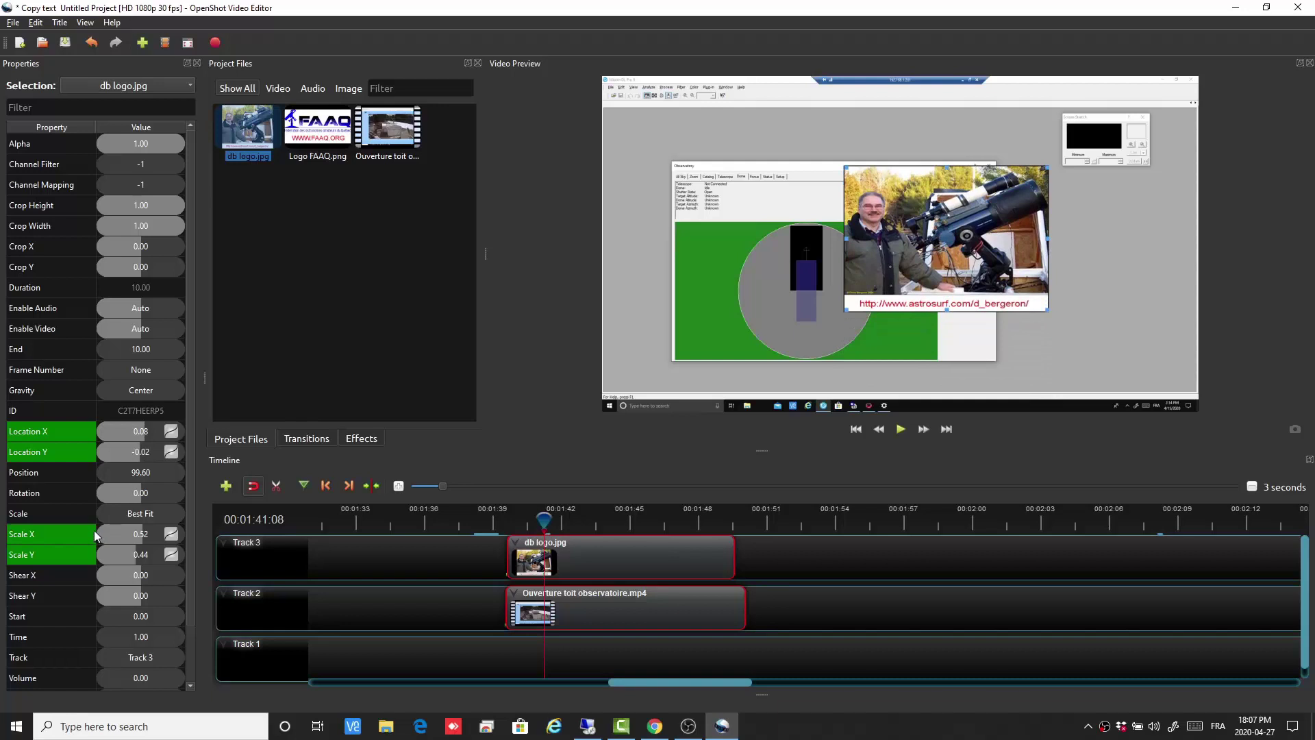
left_click_drag(93, 530, 143, 552)
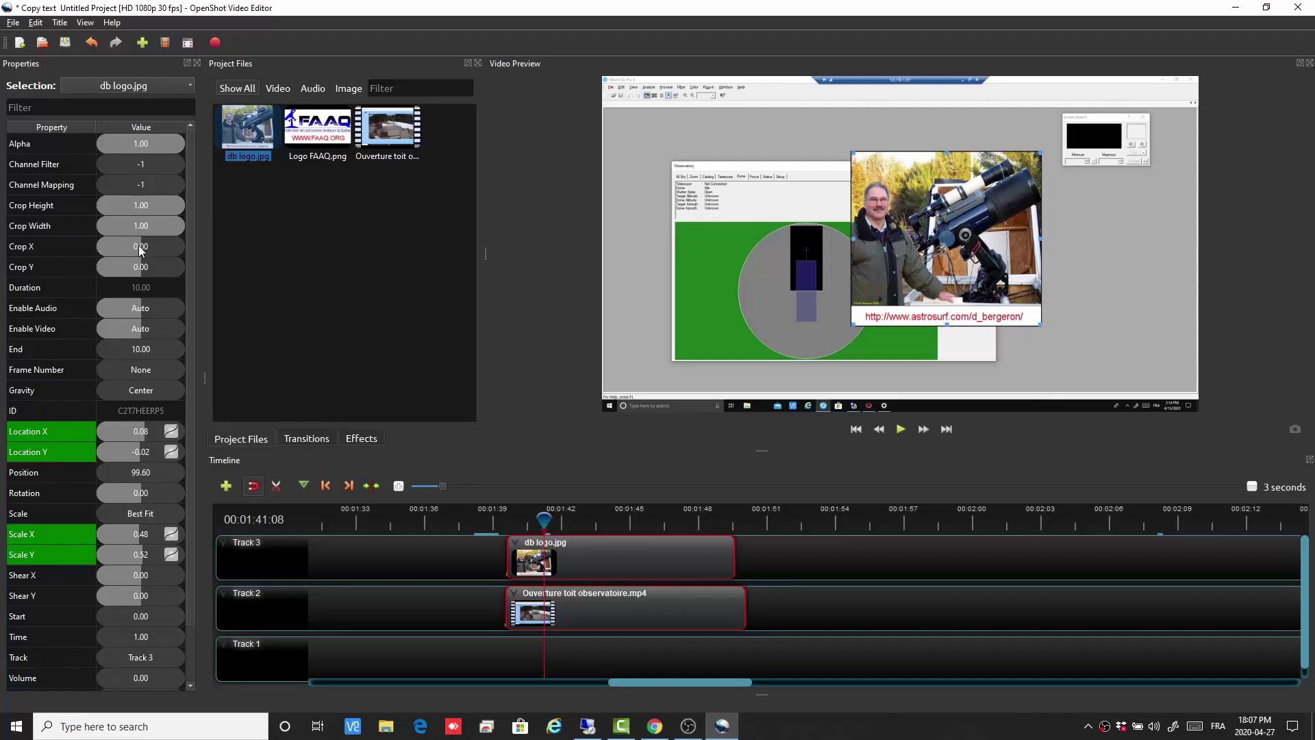
Set Crop X to 0.06 on db logo.jpg and Crop Y to -0.08 on the Track 2 video clip.
mouse_move(139, 247)
left_mouse_down()
mouse_move(123, 248)
mouse_move(144, 247)
left_mouse_up()
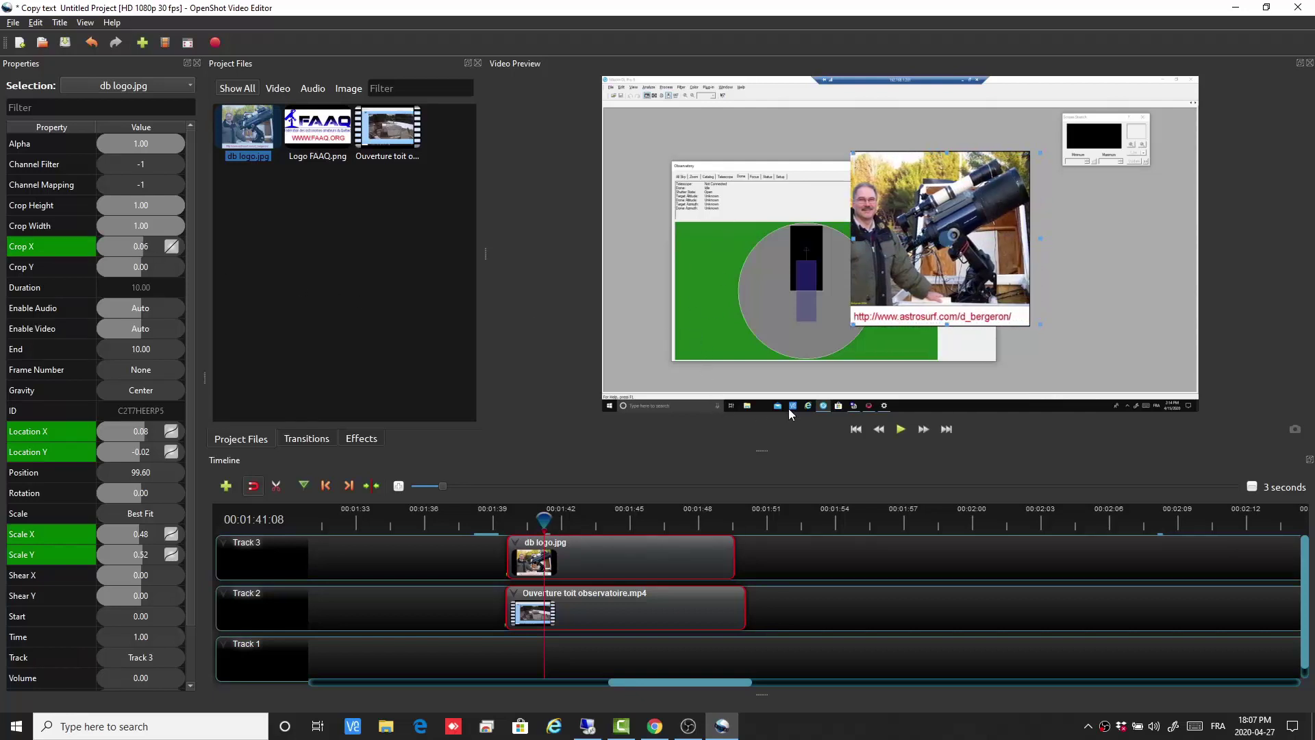
left_click(653, 609)
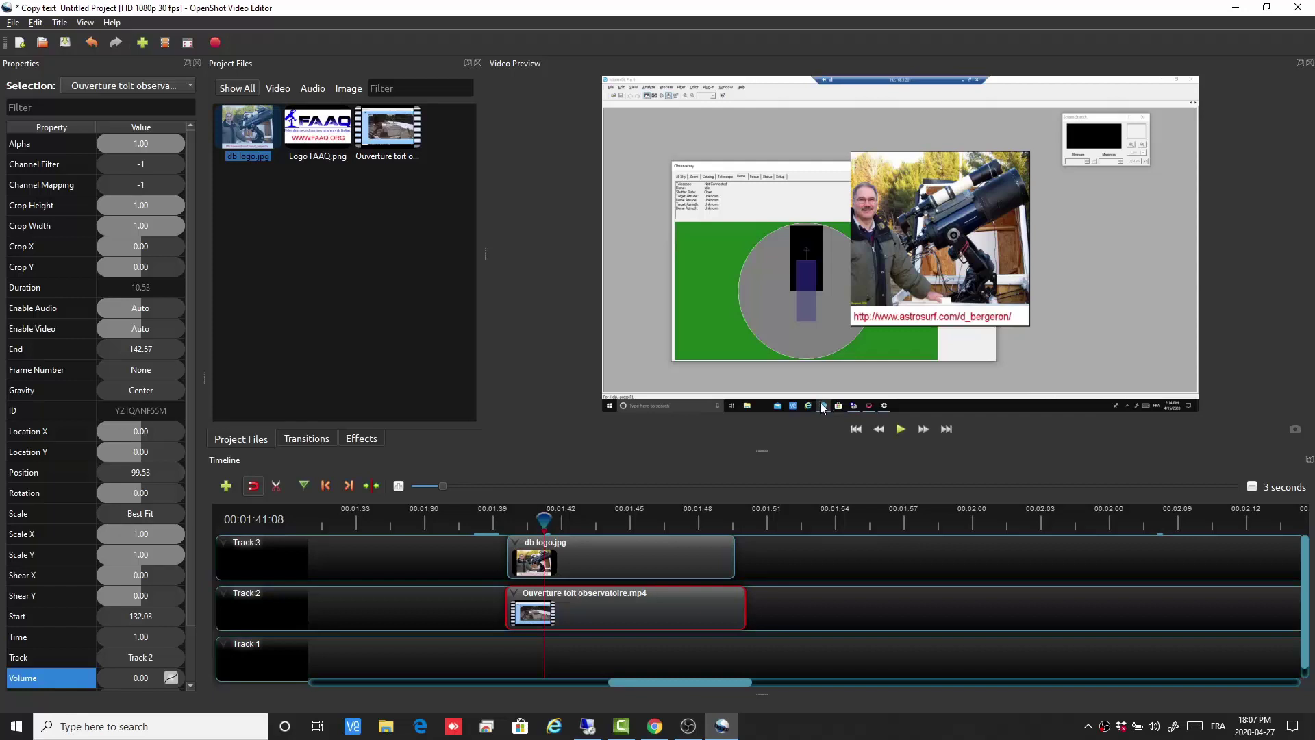
left_click(138, 266)
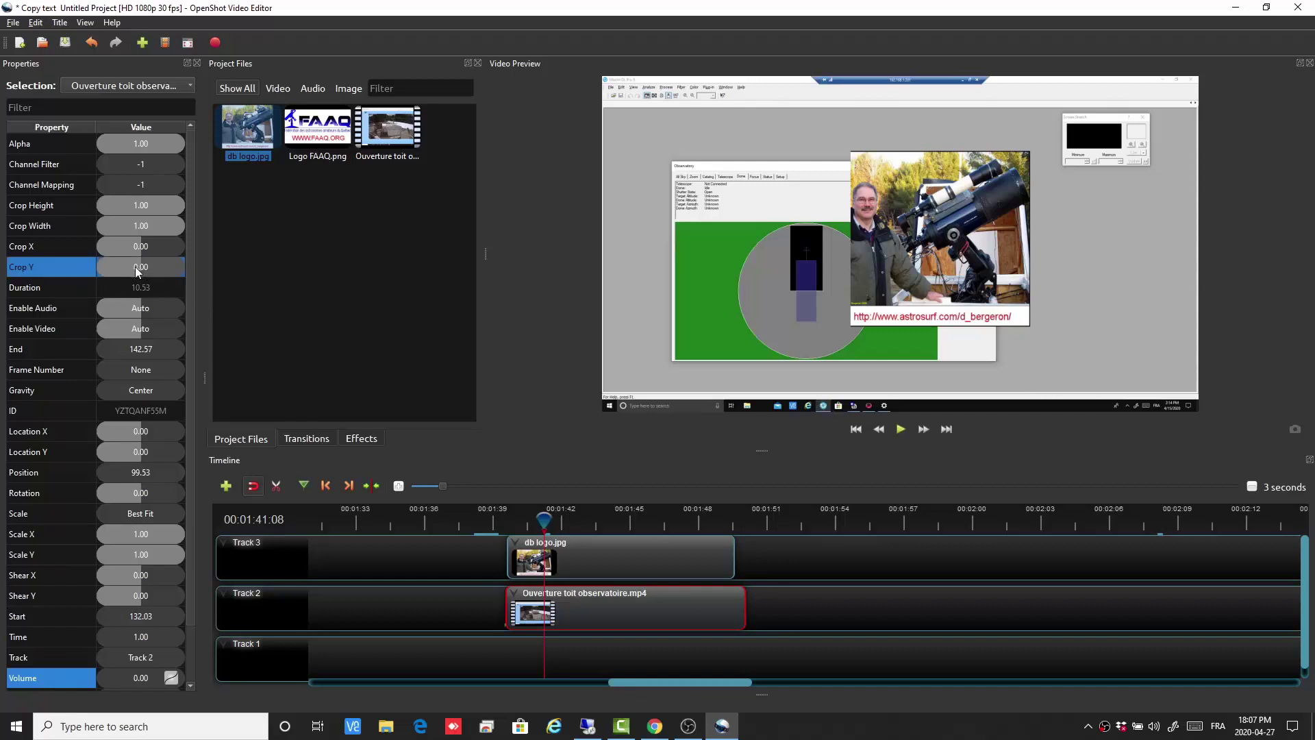
left_click_drag(138, 267, 156, 268)
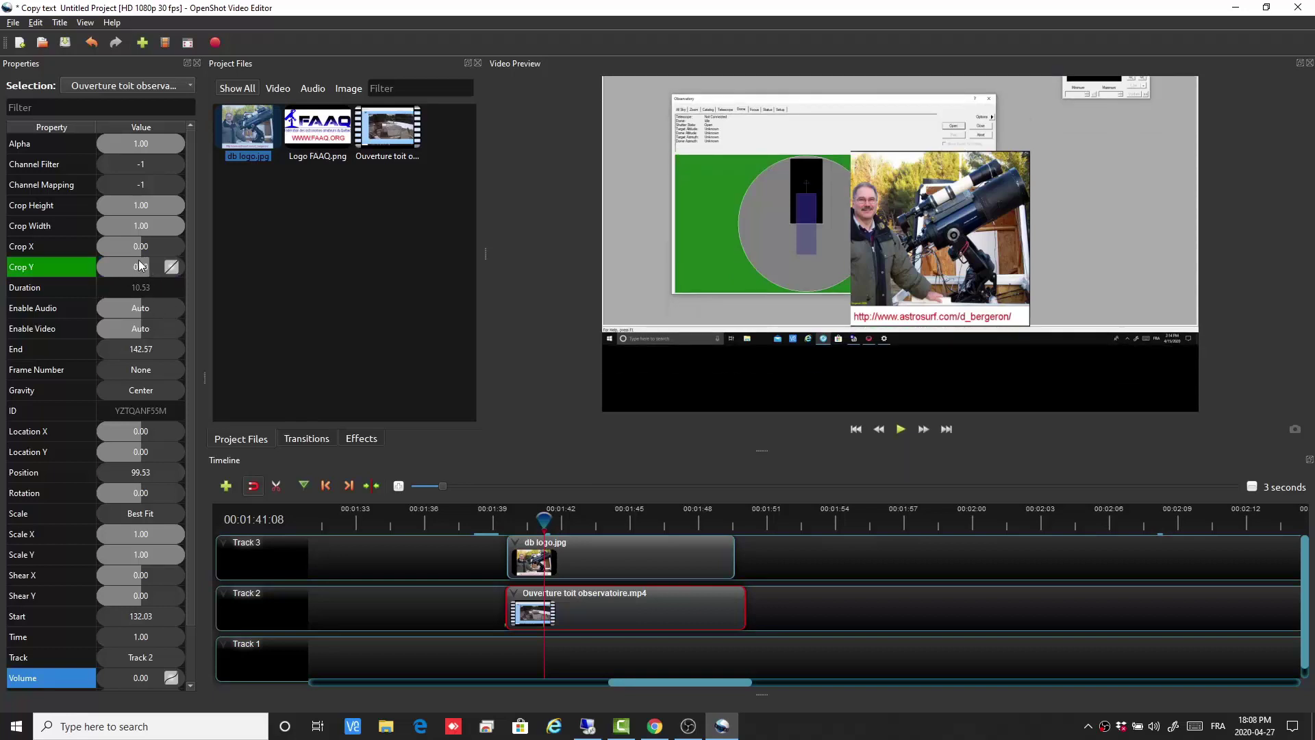
mouse_move(153, 268)
left_mouse_down()
mouse_move(121, 269)
mouse_move(138, 270)
left_mouse_up()
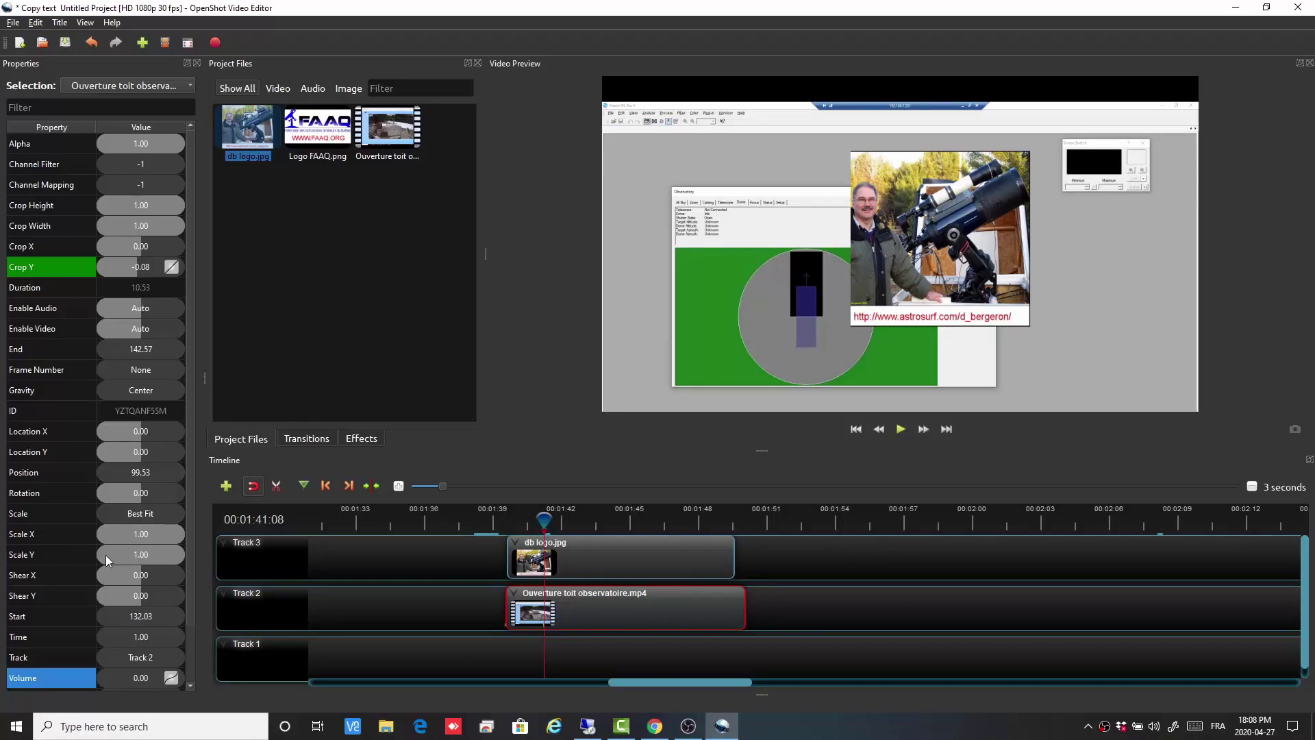
Set the Track 2 video clip's Scale Y to 1.50.
left_click(150, 553)
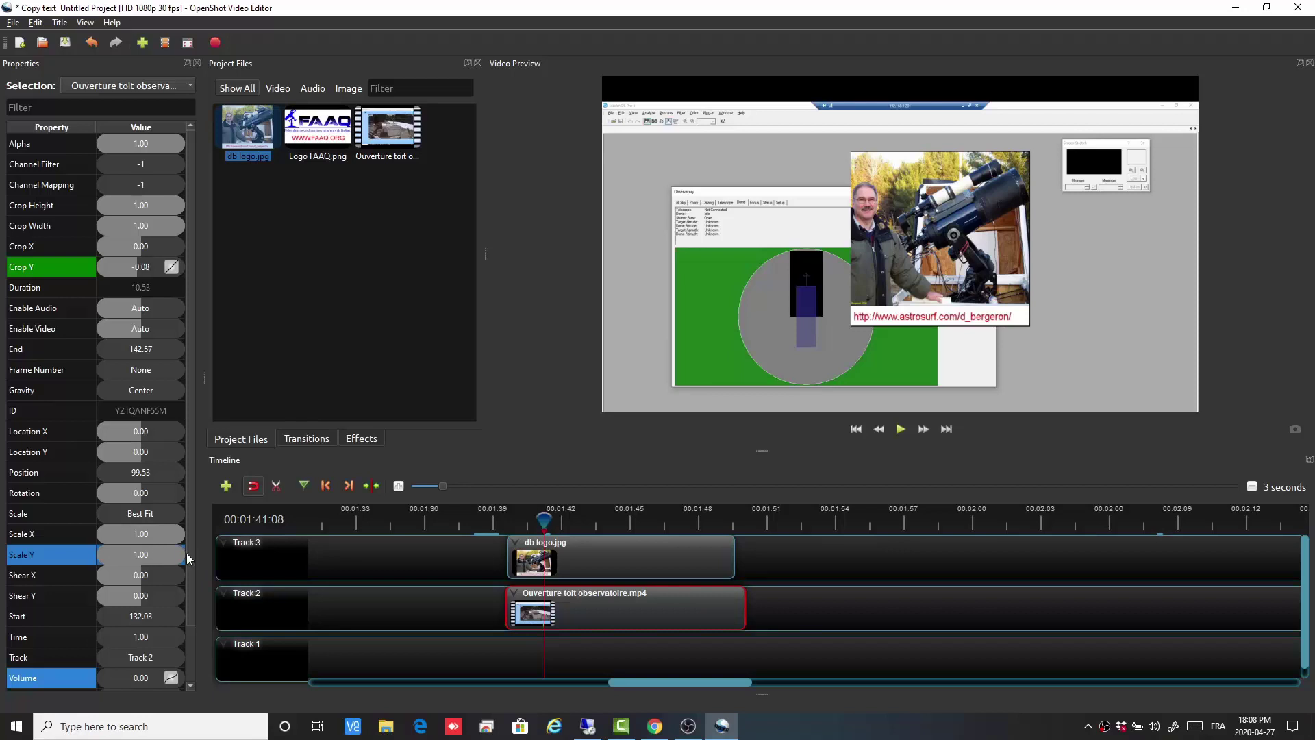
left_click_drag(182, 554, 219, 557)
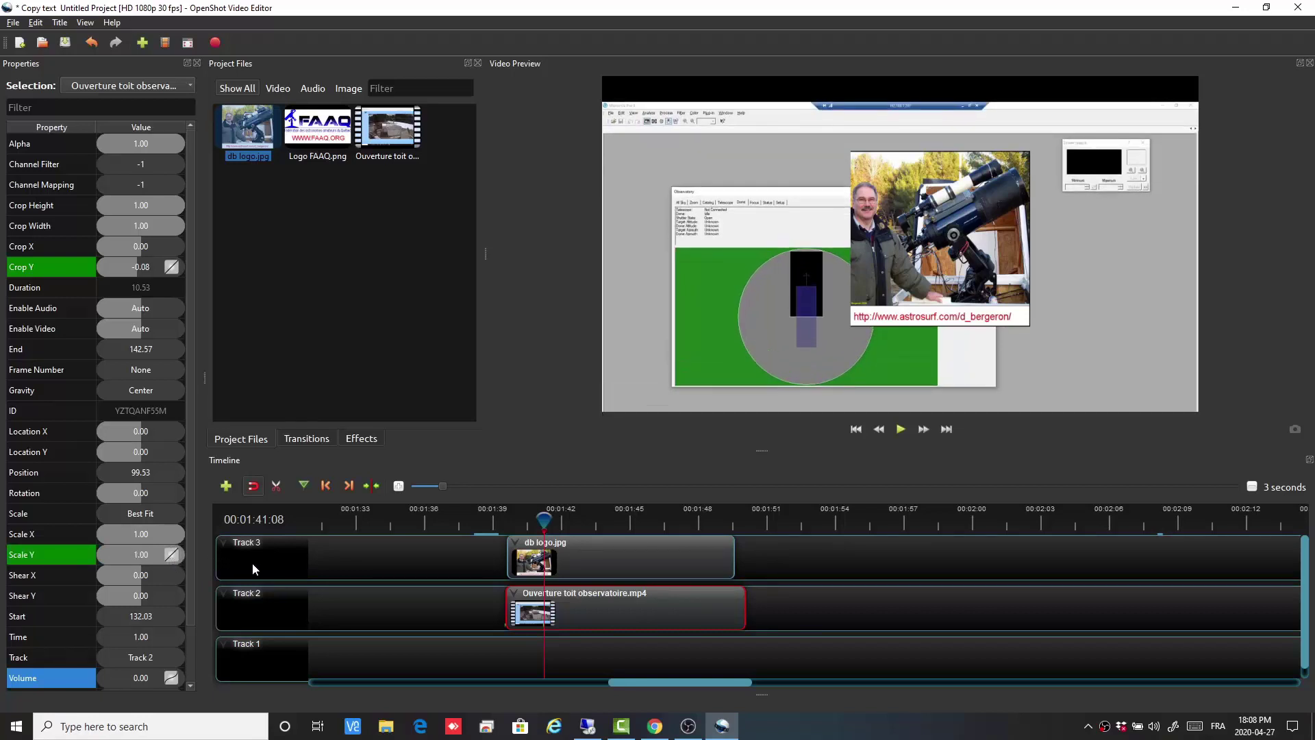
left_click(146, 552)
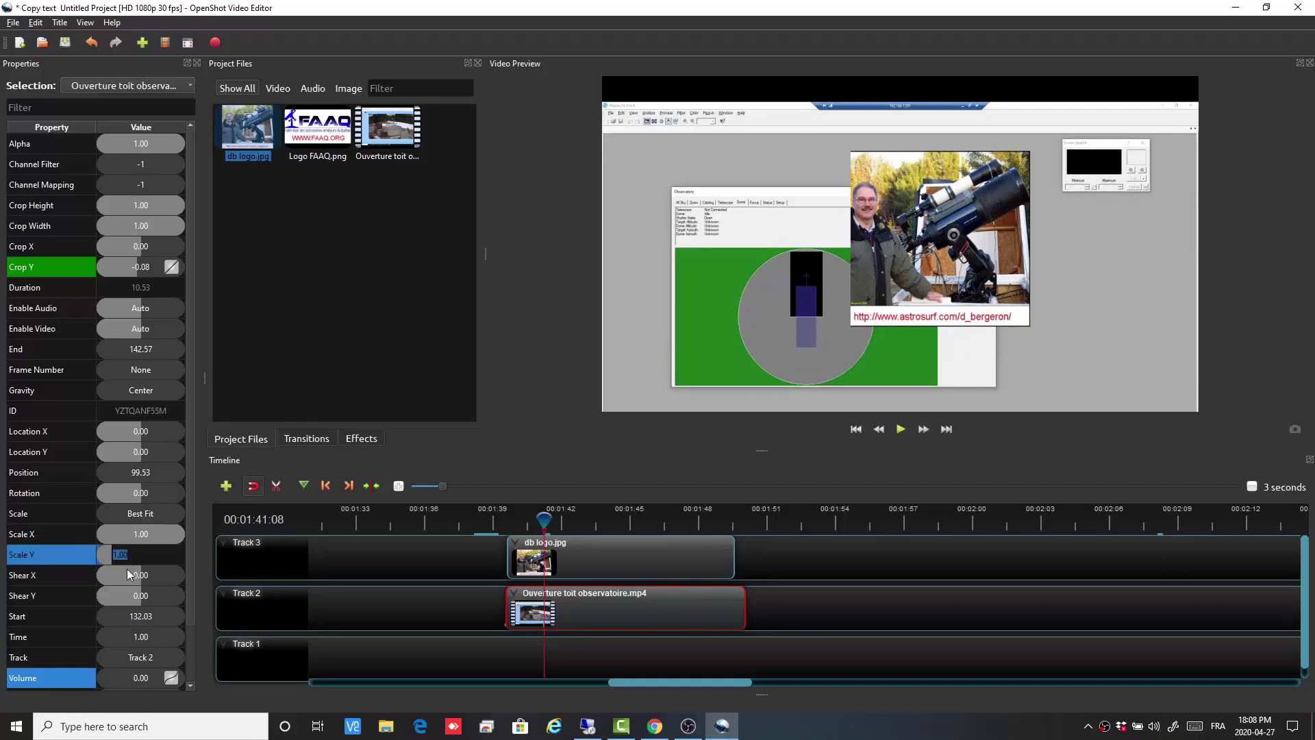
left_click_drag(117, 554, 151, 557)
type("50")
key("Return")
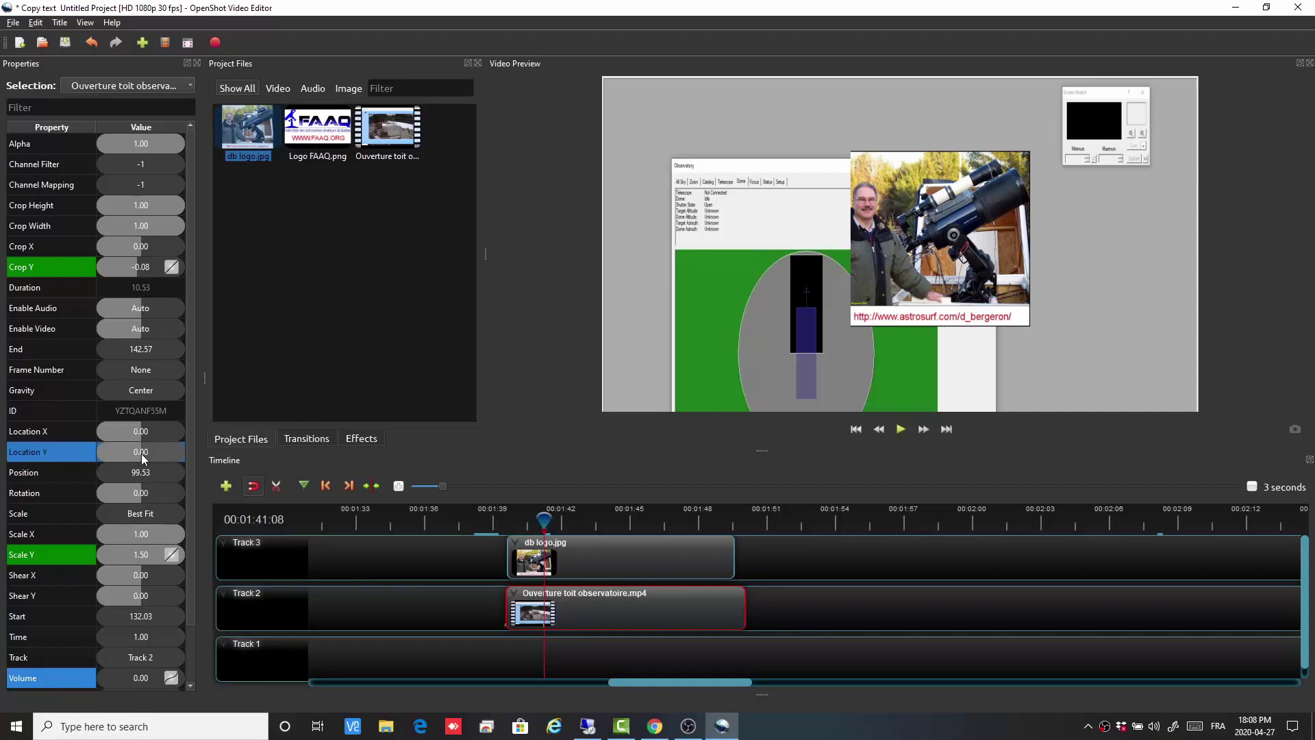
Shift the Track 2 video clip to Location Y -0.20 and Location X 0.08.
left_click_drag(137, 453, 132, 455)
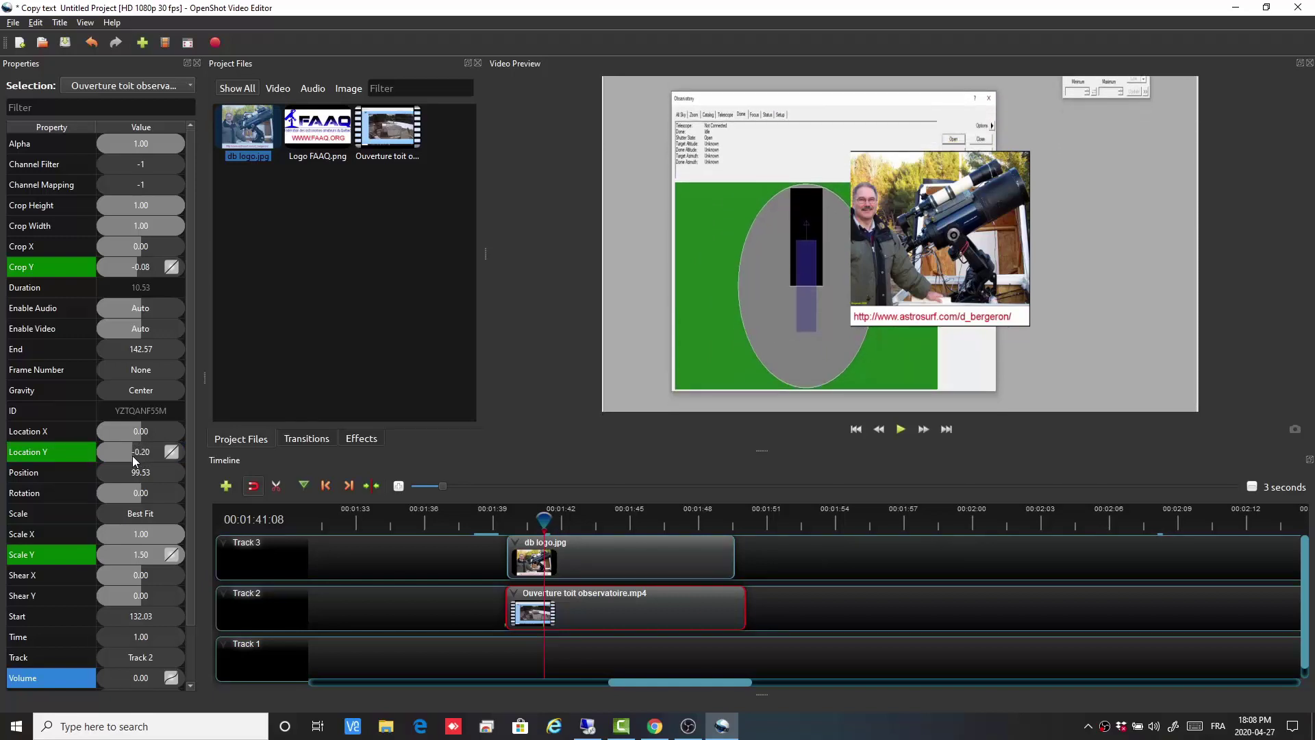
left_click_drag(144, 432, 105, 430)
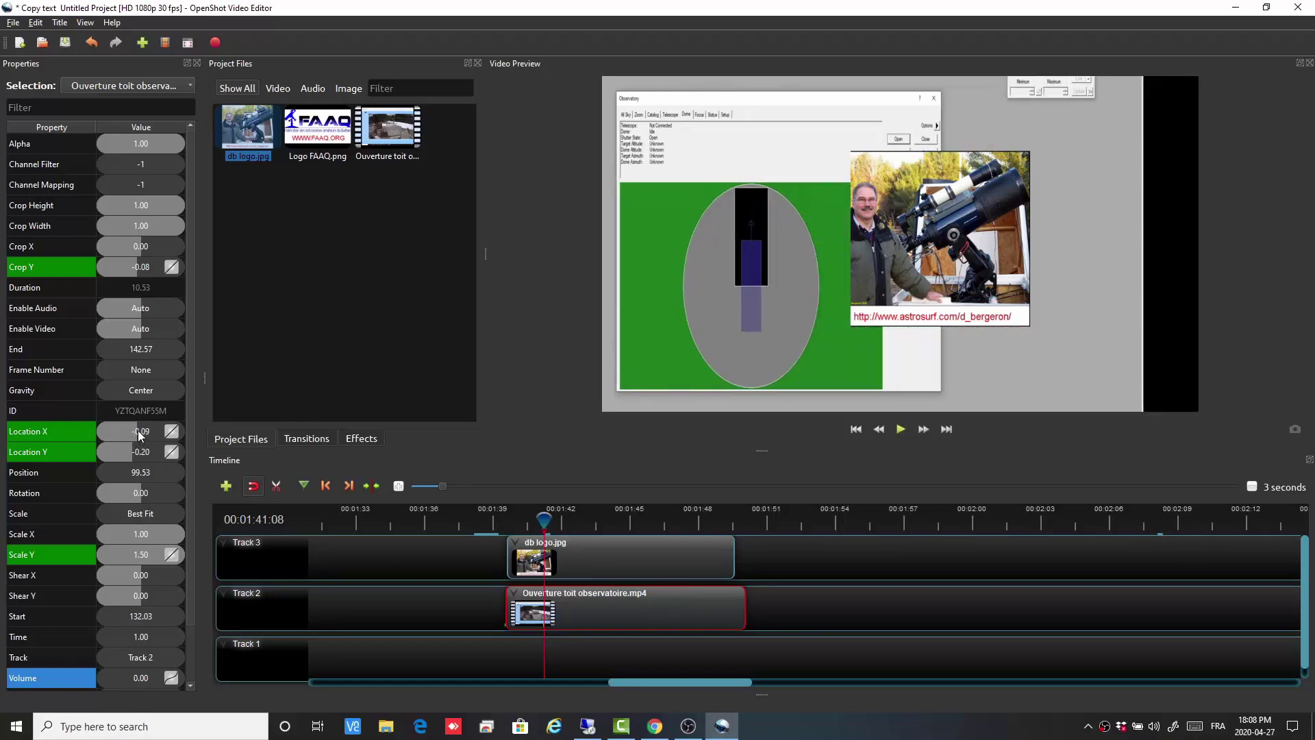
left_click(137, 429)
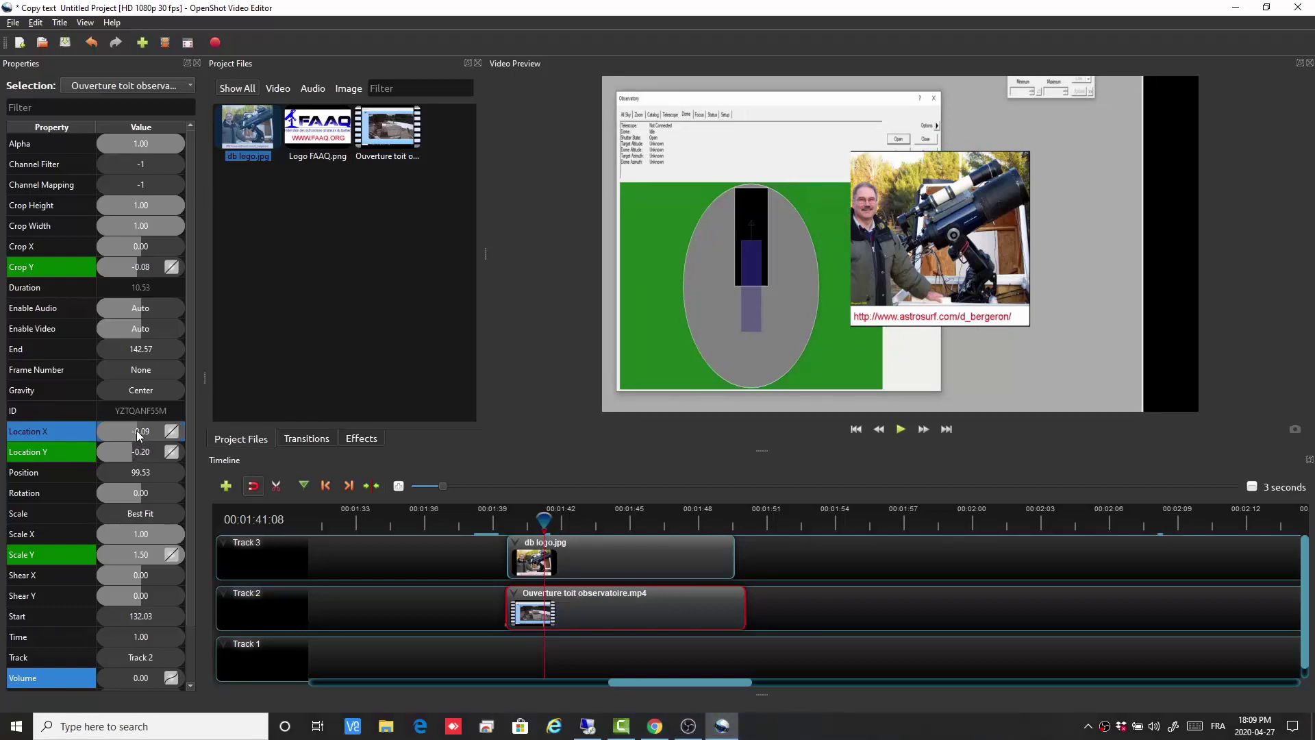
left_click_drag(140, 433, 145, 431)
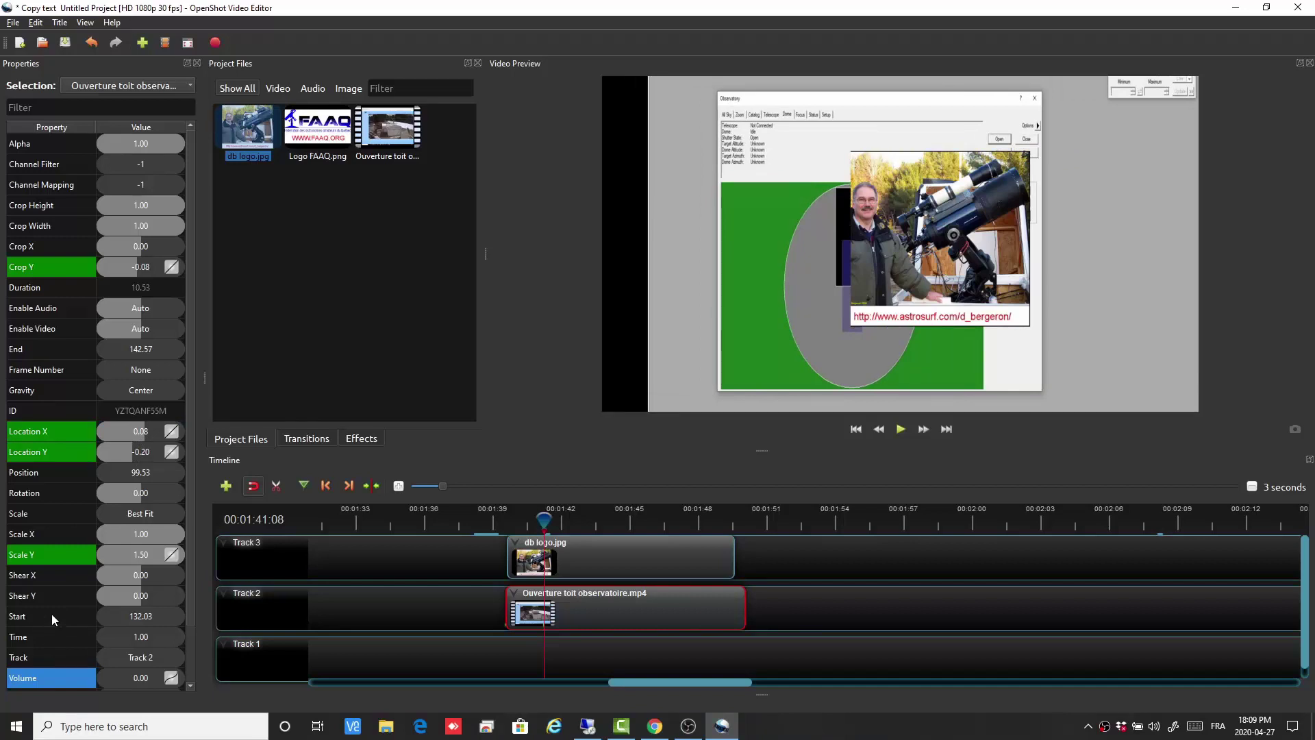
Rotate the db logo.jpg clip on Track 3 to about -11.08 degrees.
left_click(34, 495)
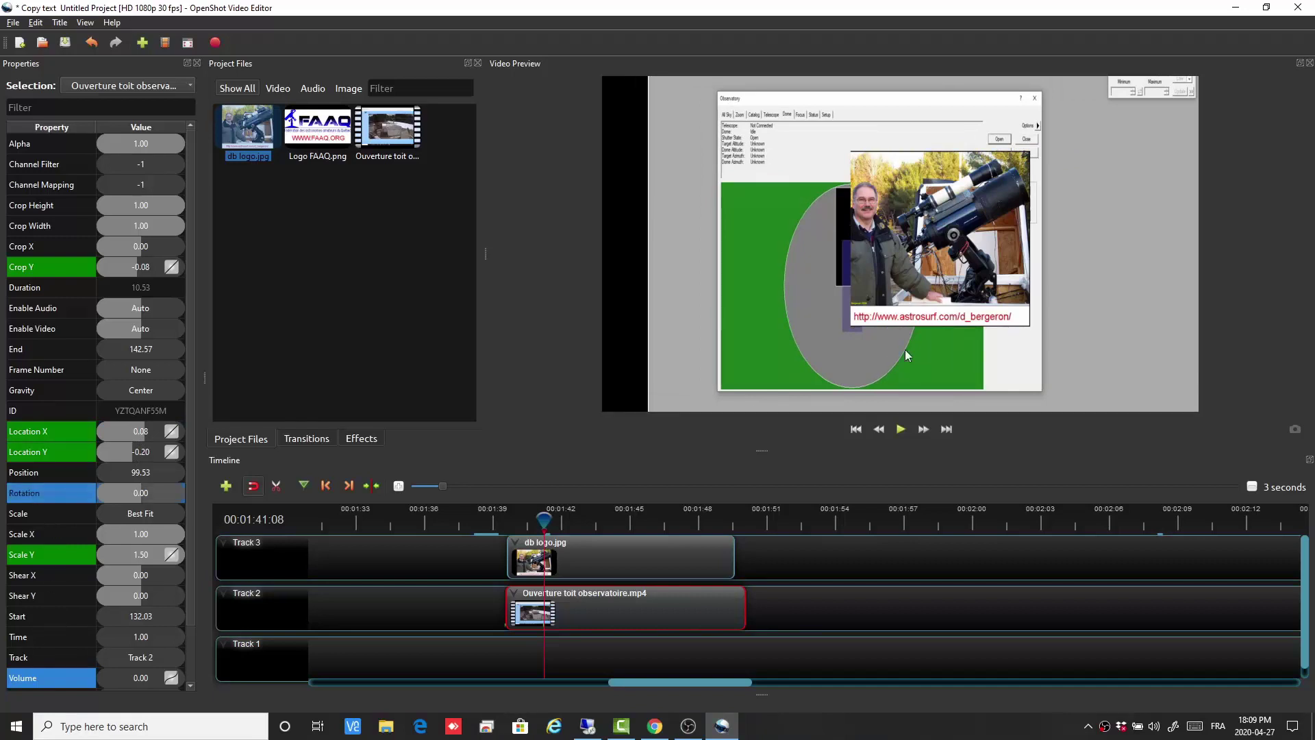
left_click(589, 553)
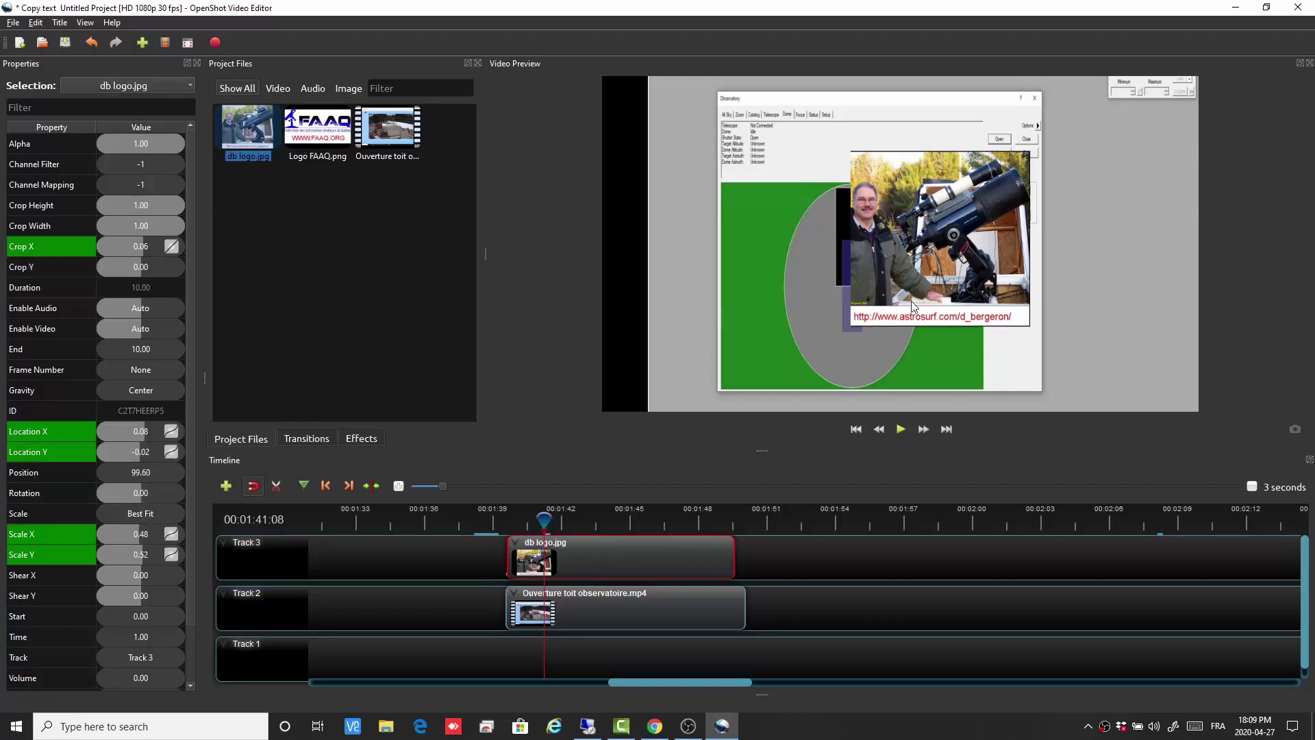
left_click(139, 491)
mouse_move(137, 492)
left_mouse_down()
mouse_move(156, 494)
mouse_move(137, 498)
left_mouse_up()
left_click_drag(133, 500, 129, 507)
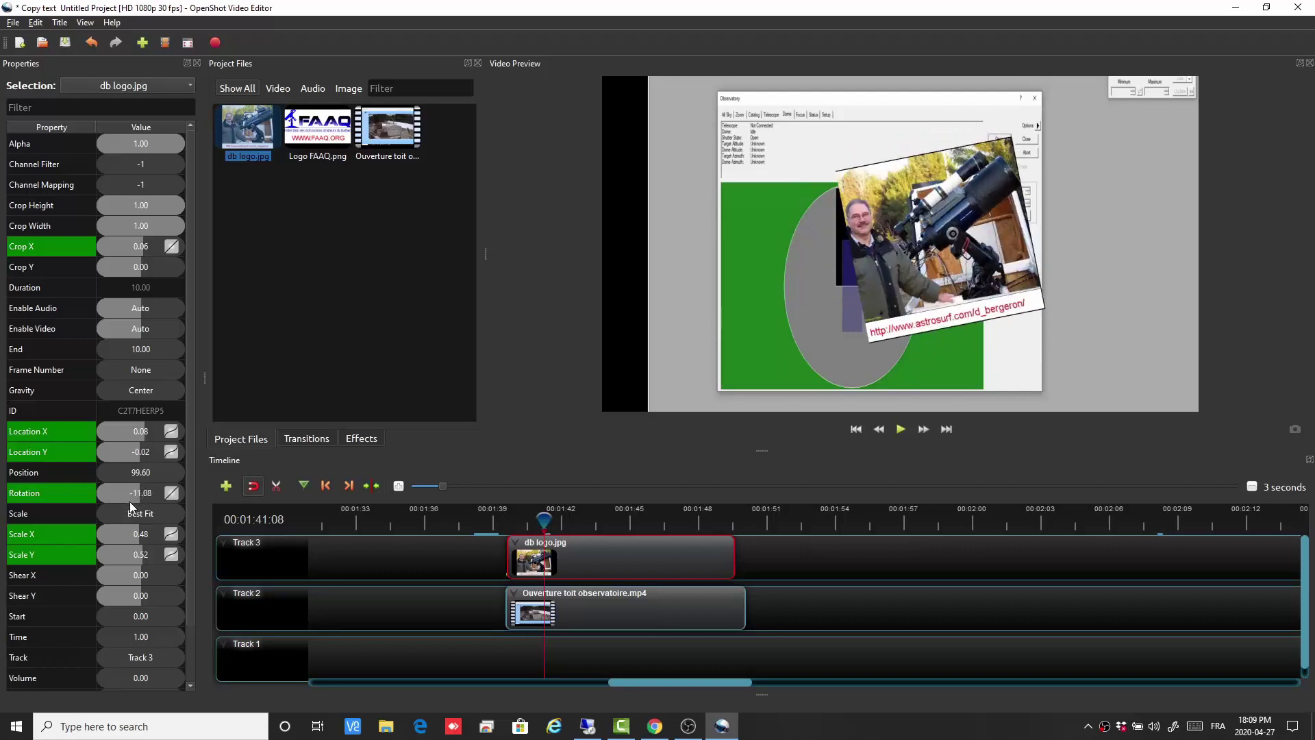
Move db logo.jpg to Location X 0.23 and Location Y -0.11, and narrow its Scale X to 0.43.
left_click_drag(112, 438, 137, 454)
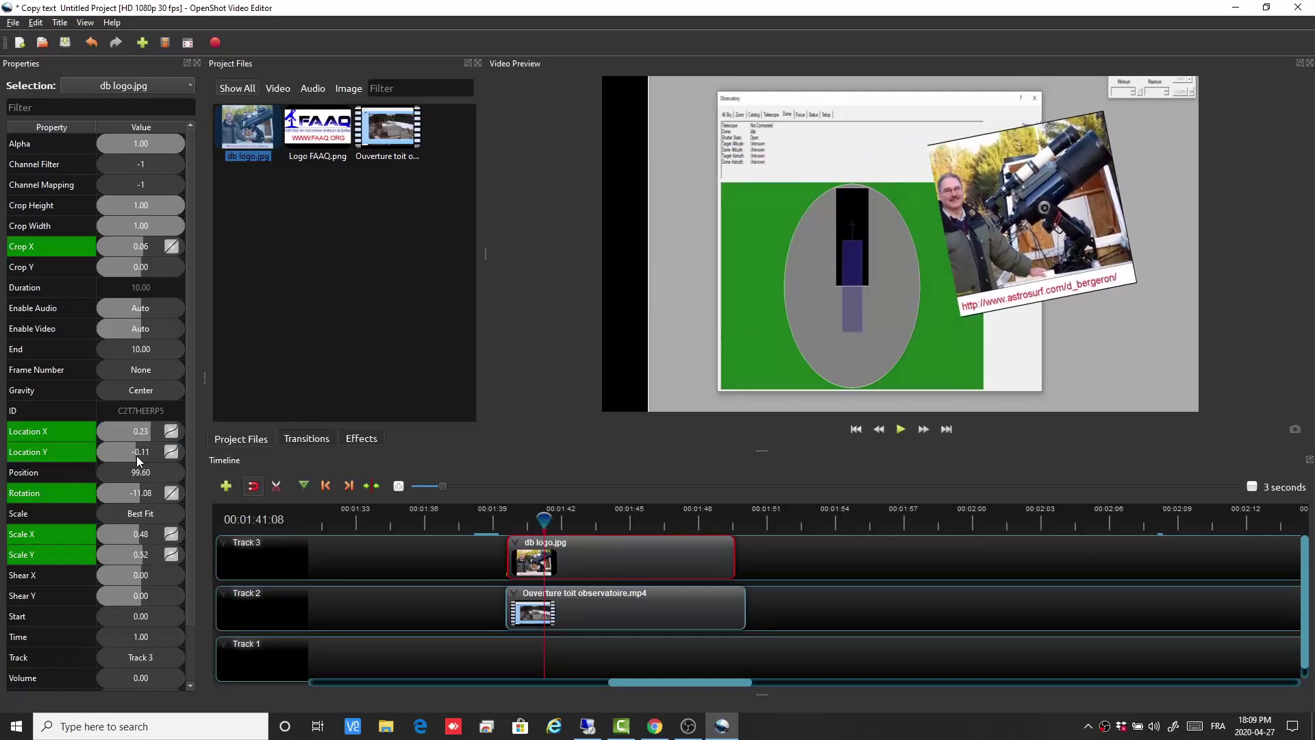
left_click_drag(141, 532, 135, 532)
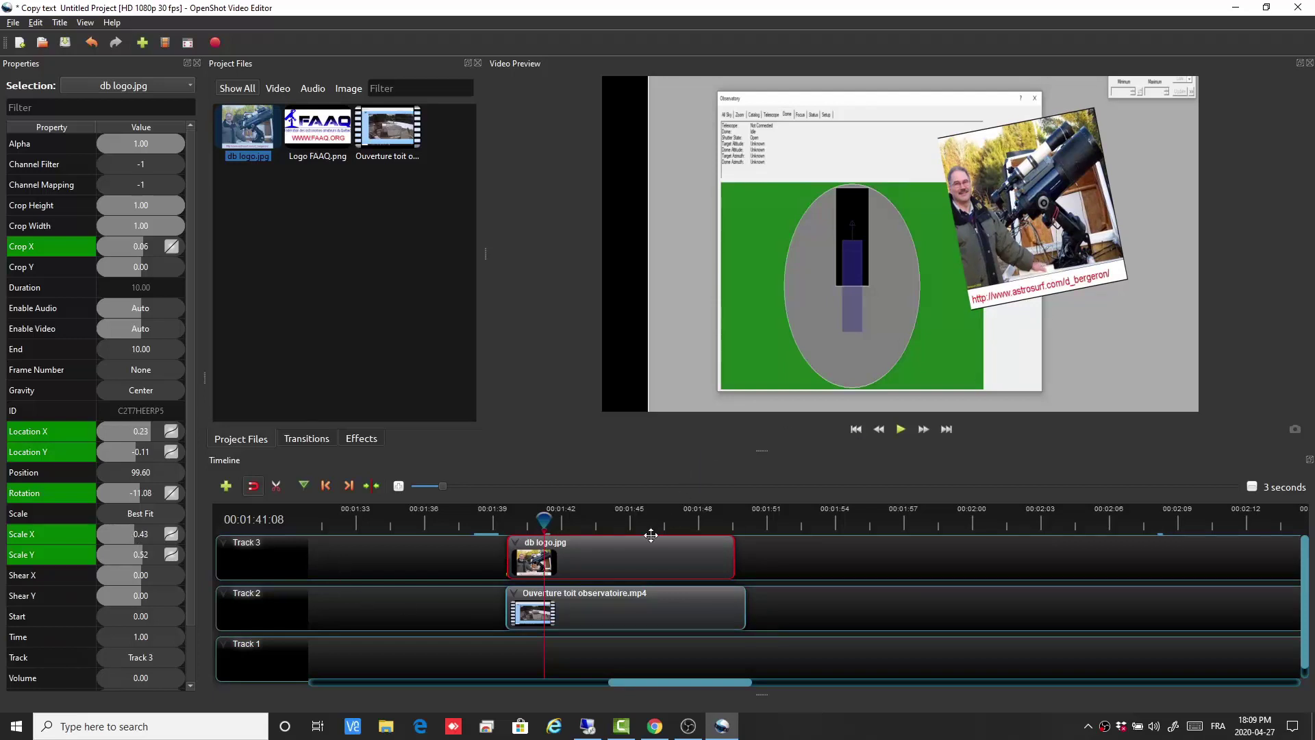
Turn on Transform for the Track 3 db logo.jpg clip and shift it in the preview to Location X 0.33.
right_click(645, 556)
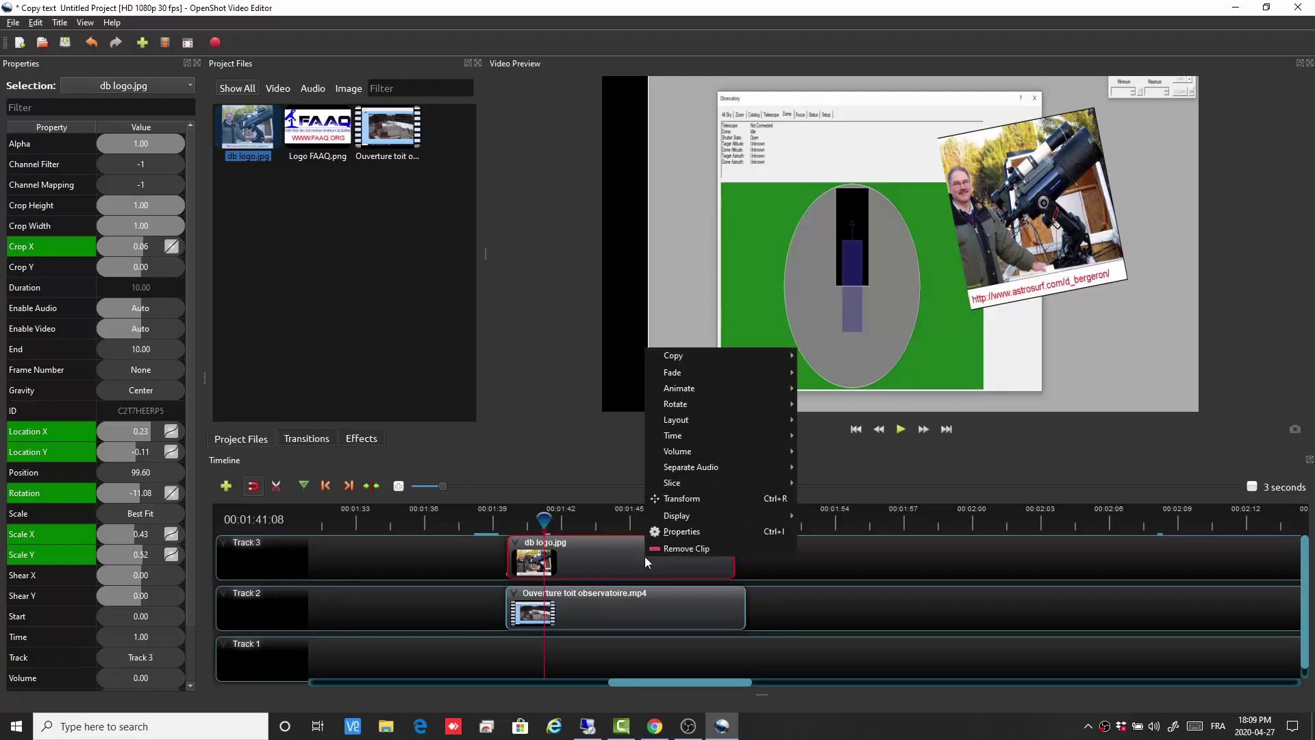
left_click(673, 506)
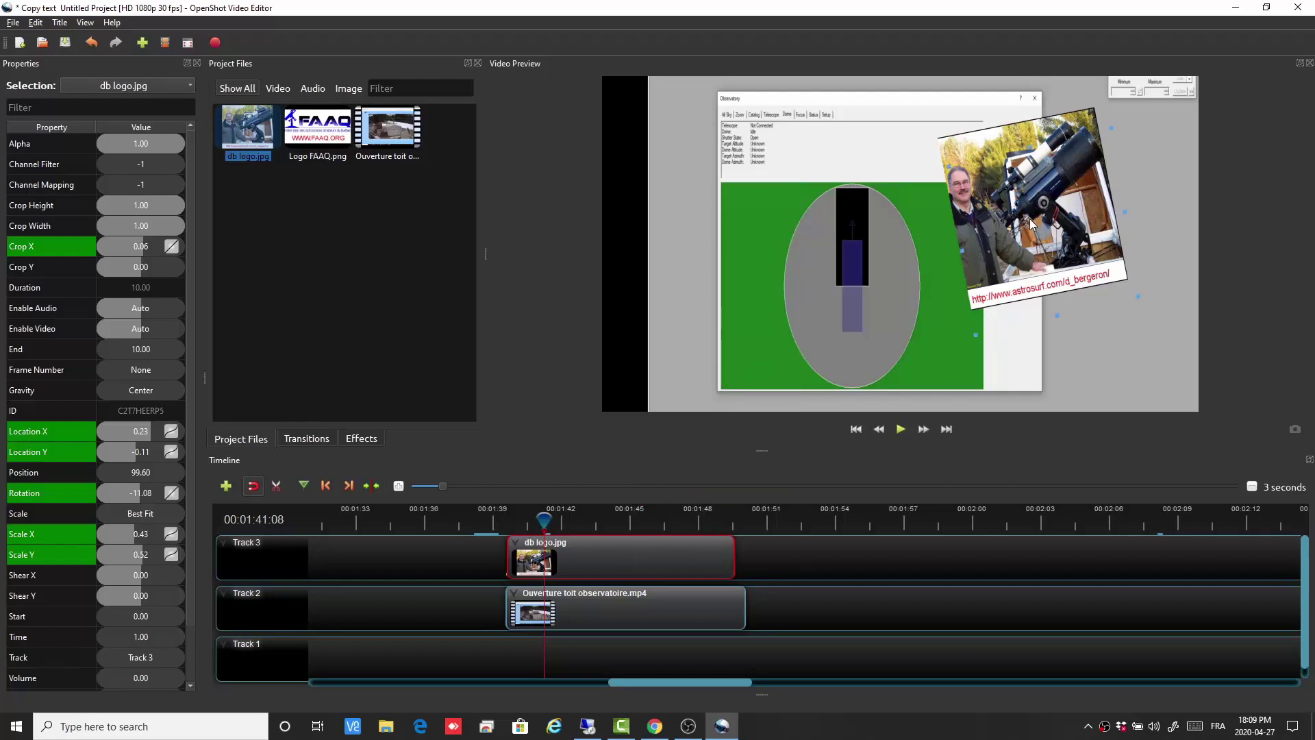
left_click_drag(1052, 248, 1114, 189)
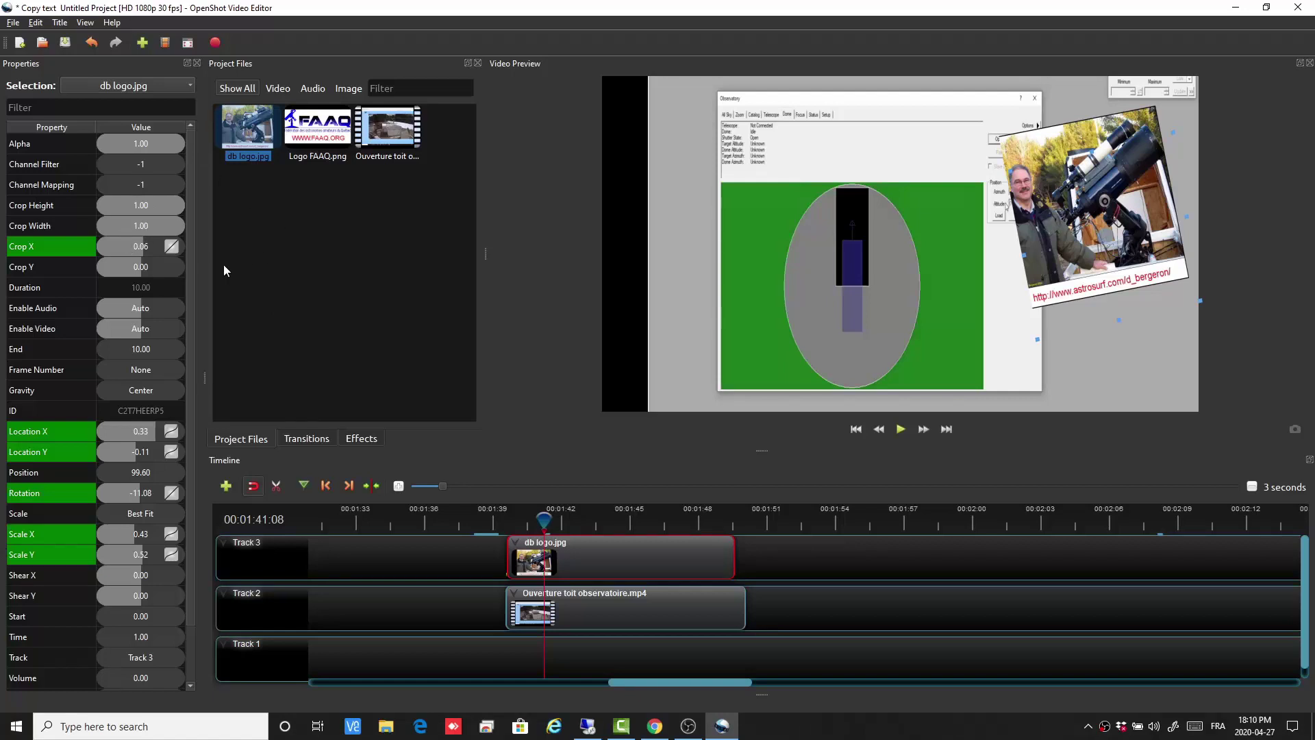
right_click(625, 553)
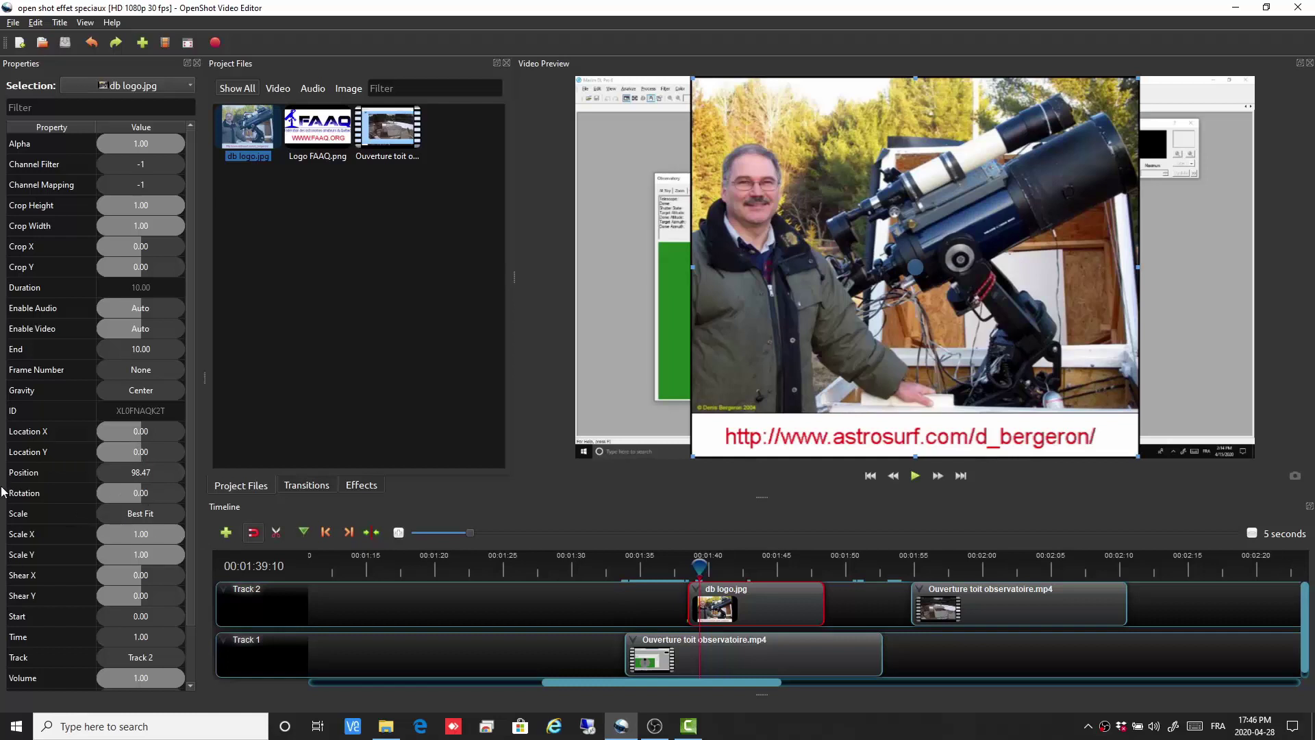
Insert a Rotation keyframe with value 0.00 on the Track 2 db logo.jpg clip at 00:01:39:10.
left_click(167, 493)
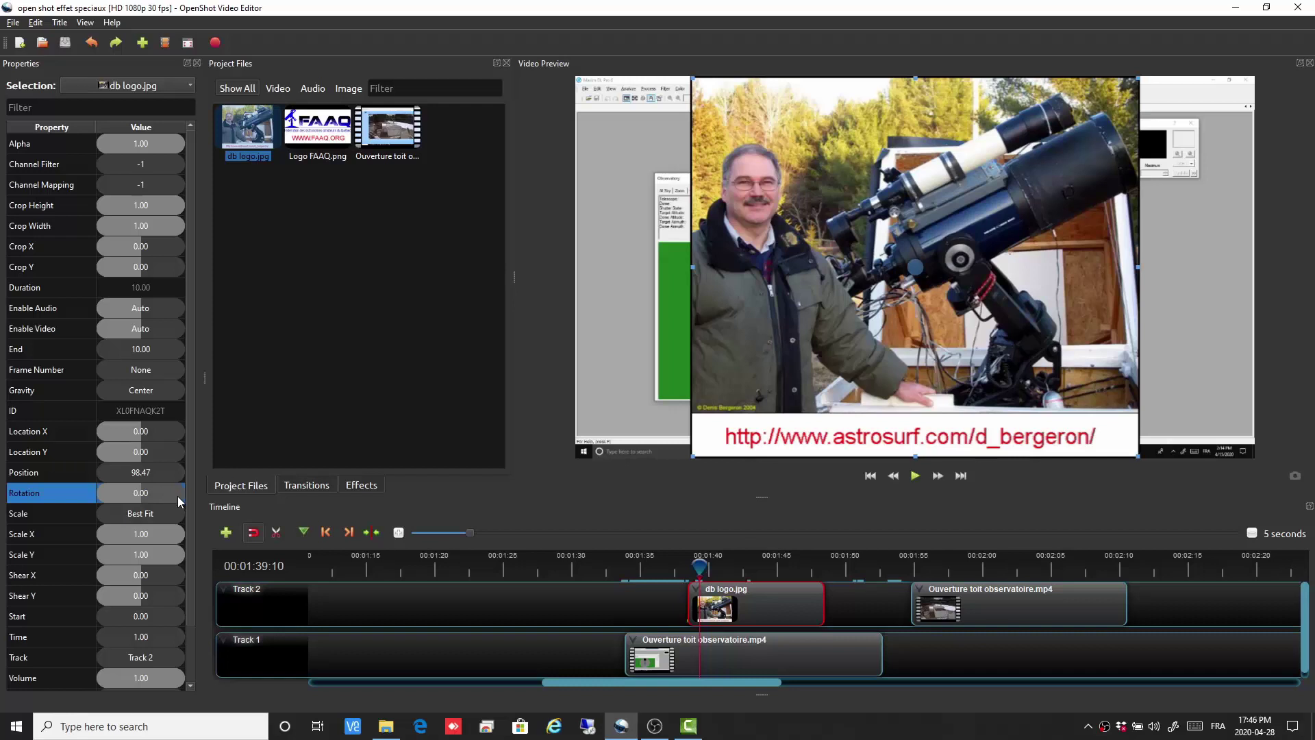
right_click(178, 496)
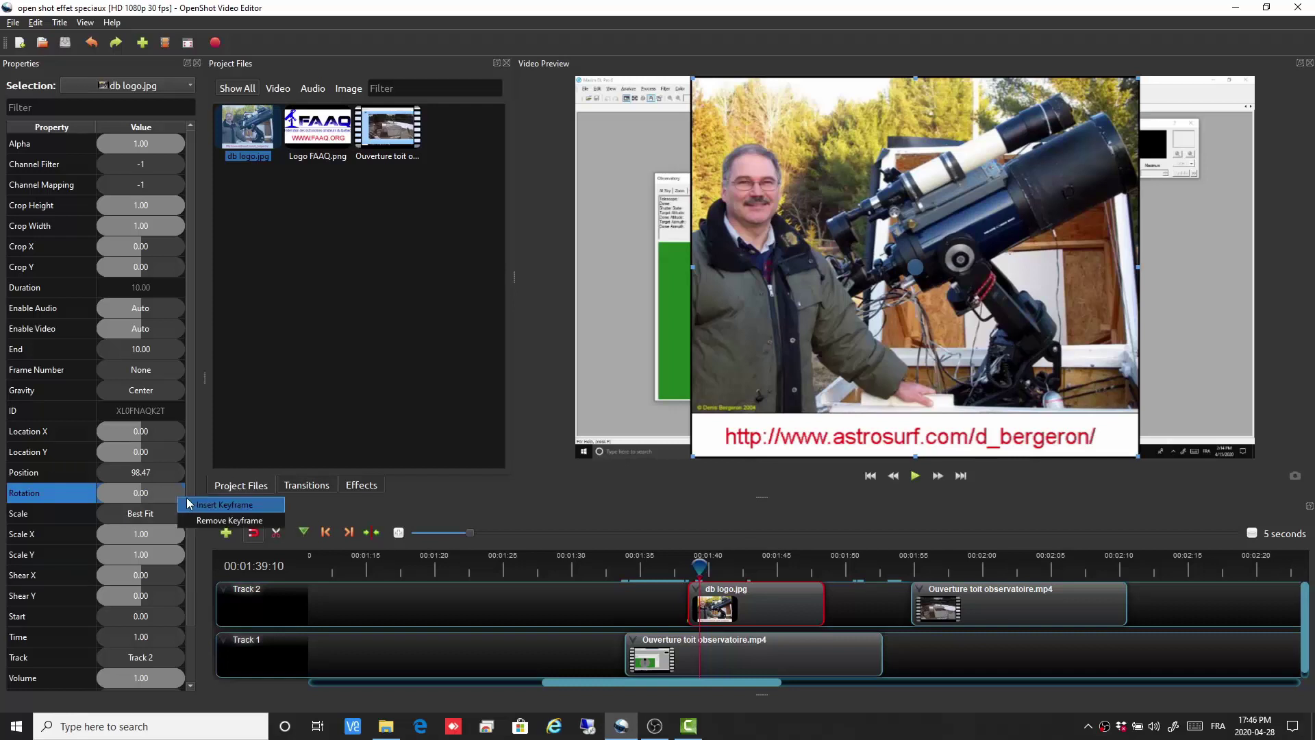
left_click(203, 510)
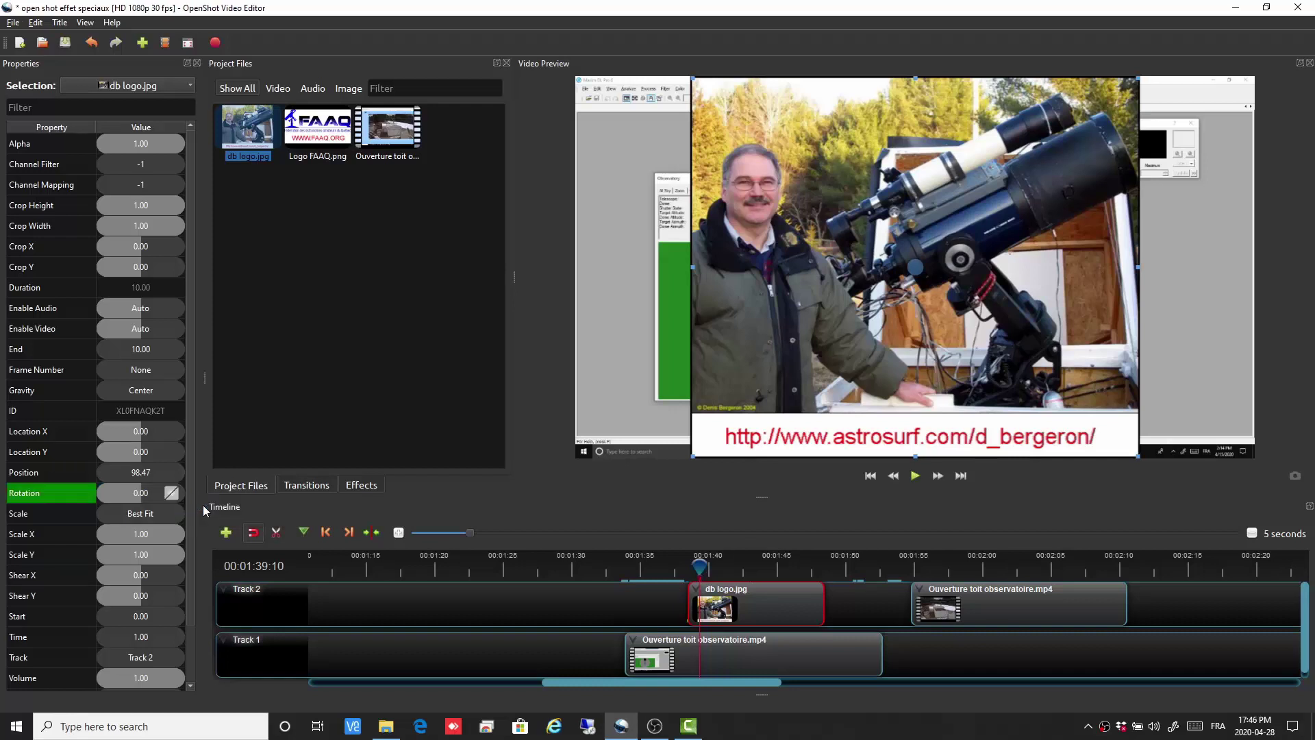
Save the project, insert a Rotation keyframe on db logo.jpg at 00:01:42:10 and set its Rotation to 360.00.
left_click_drag(700, 565, 740, 568)
key("ctrl+s")
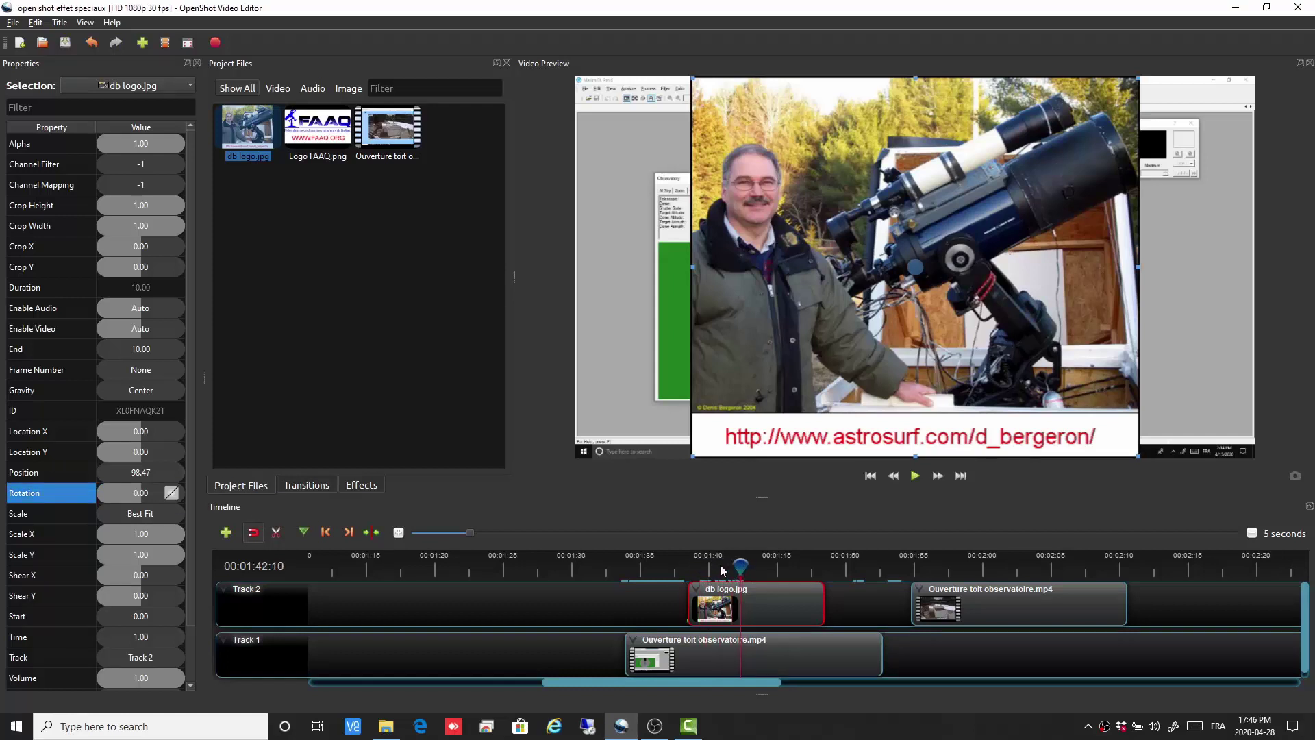
right_click(171, 497)
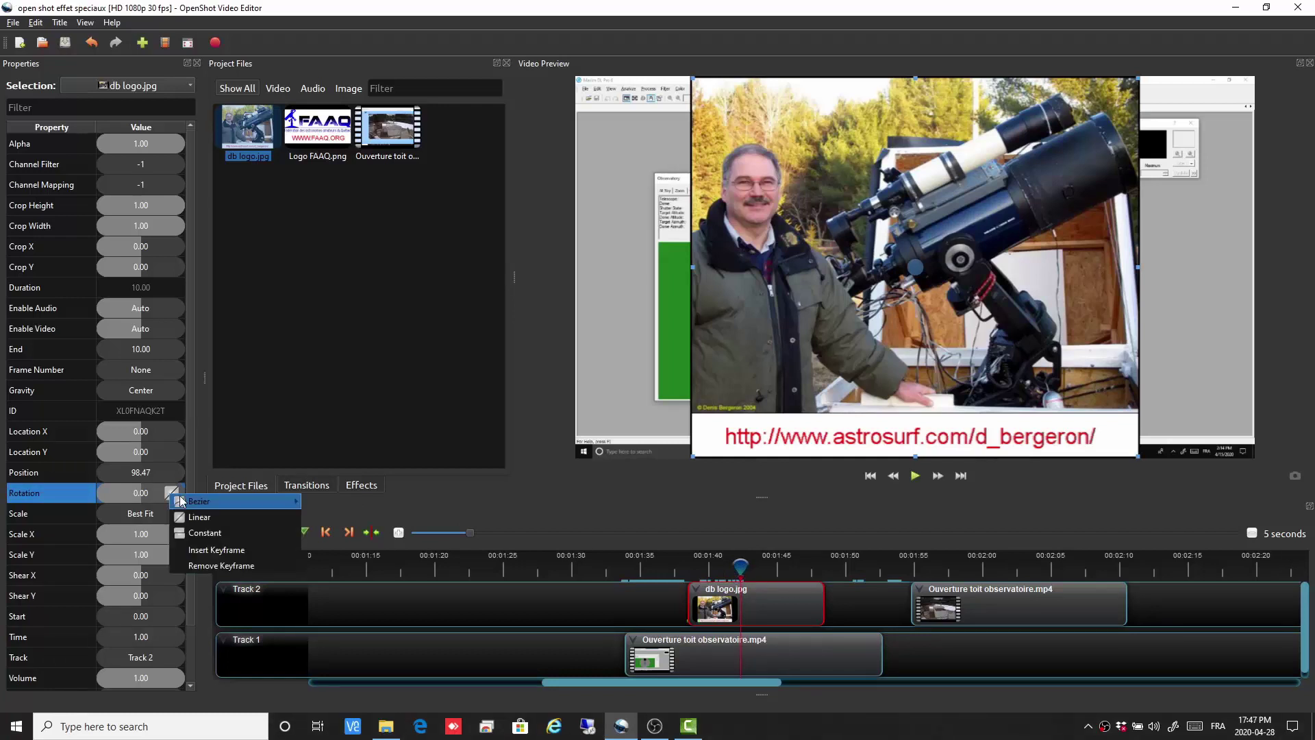
left_click(210, 552)
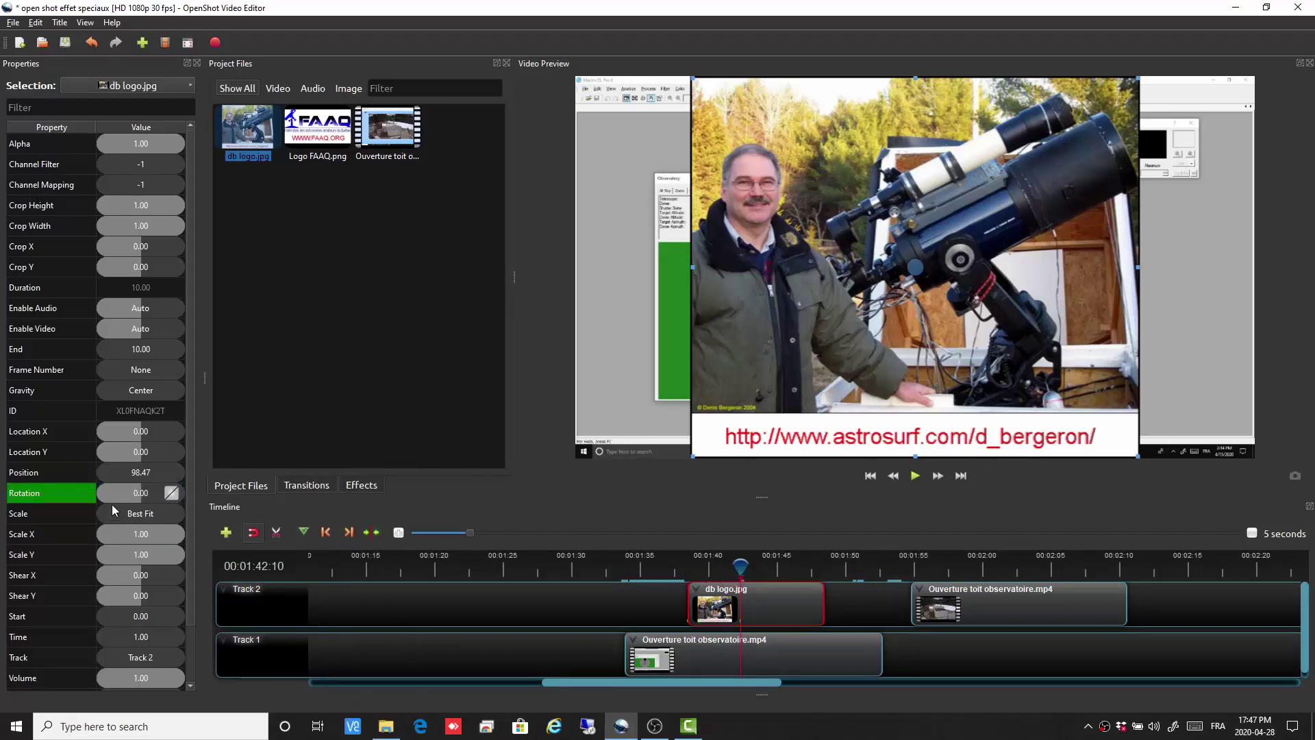
left_click(140, 493)
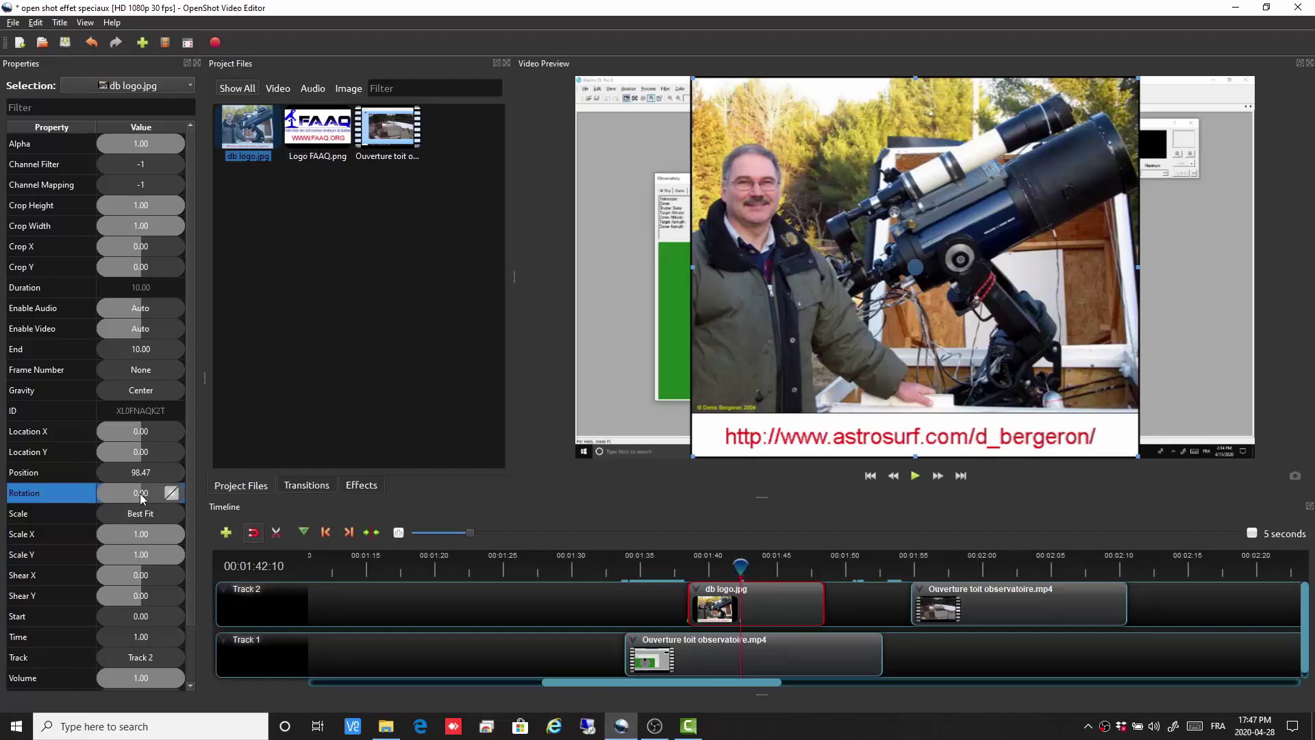
left_click_drag(142, 493, 187, 500)
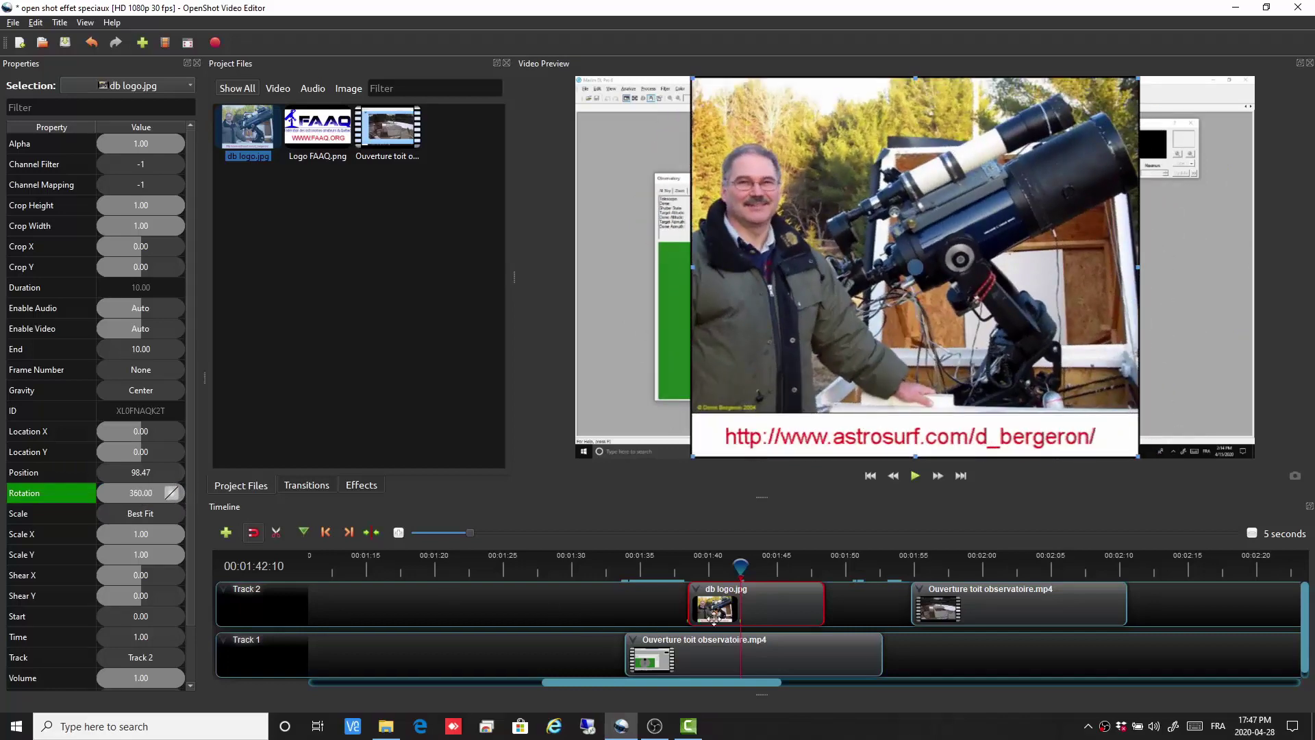
Insert a Location X keyframe on db logo.jpg at 00:01:46:10 and set Location X to 0.14 and Location Y to -0.02.
left_click_drag(740, 565, 796, 569)
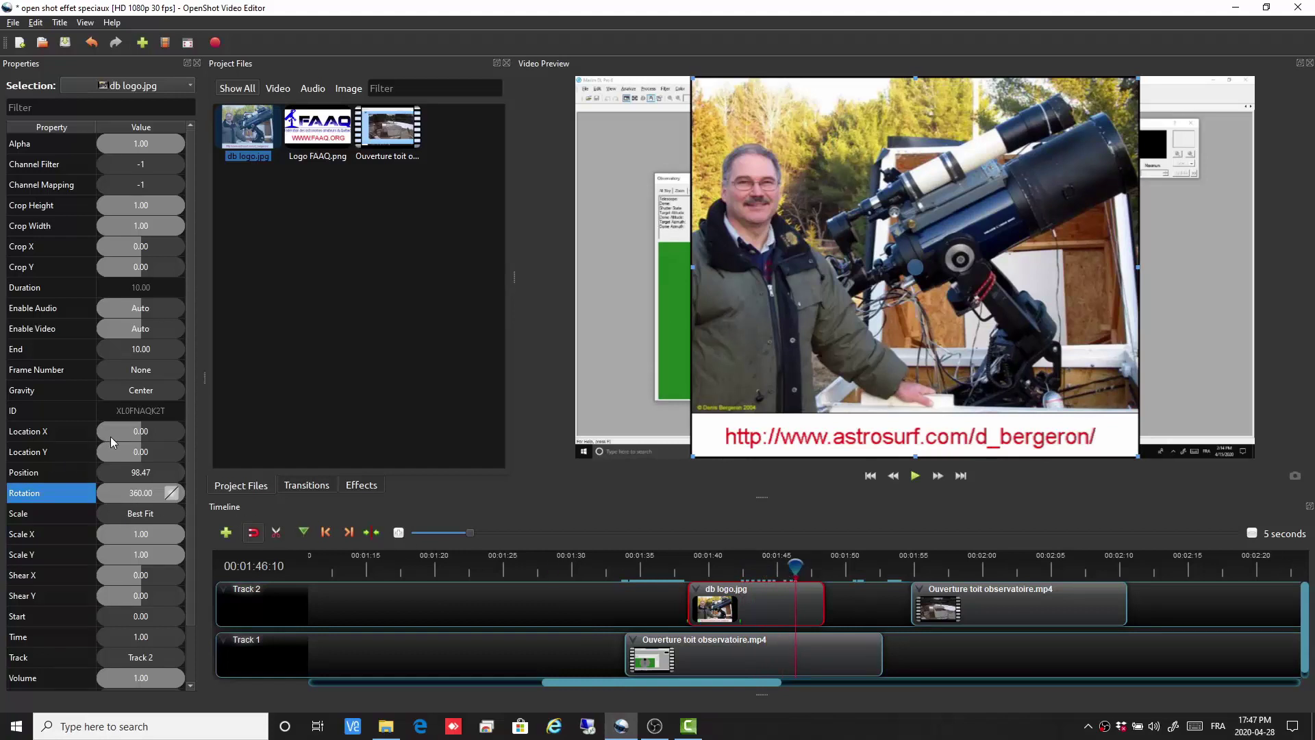
left_click(157, 431)
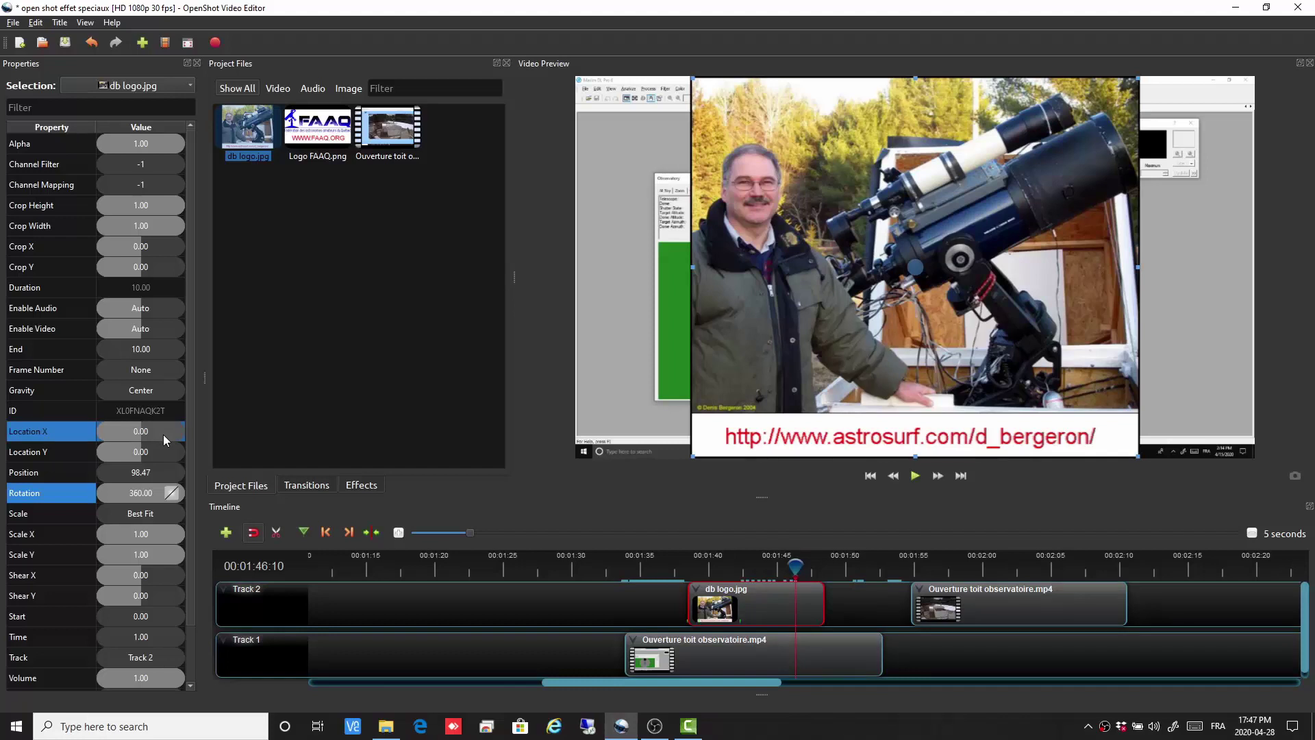
right_click(163, 435)
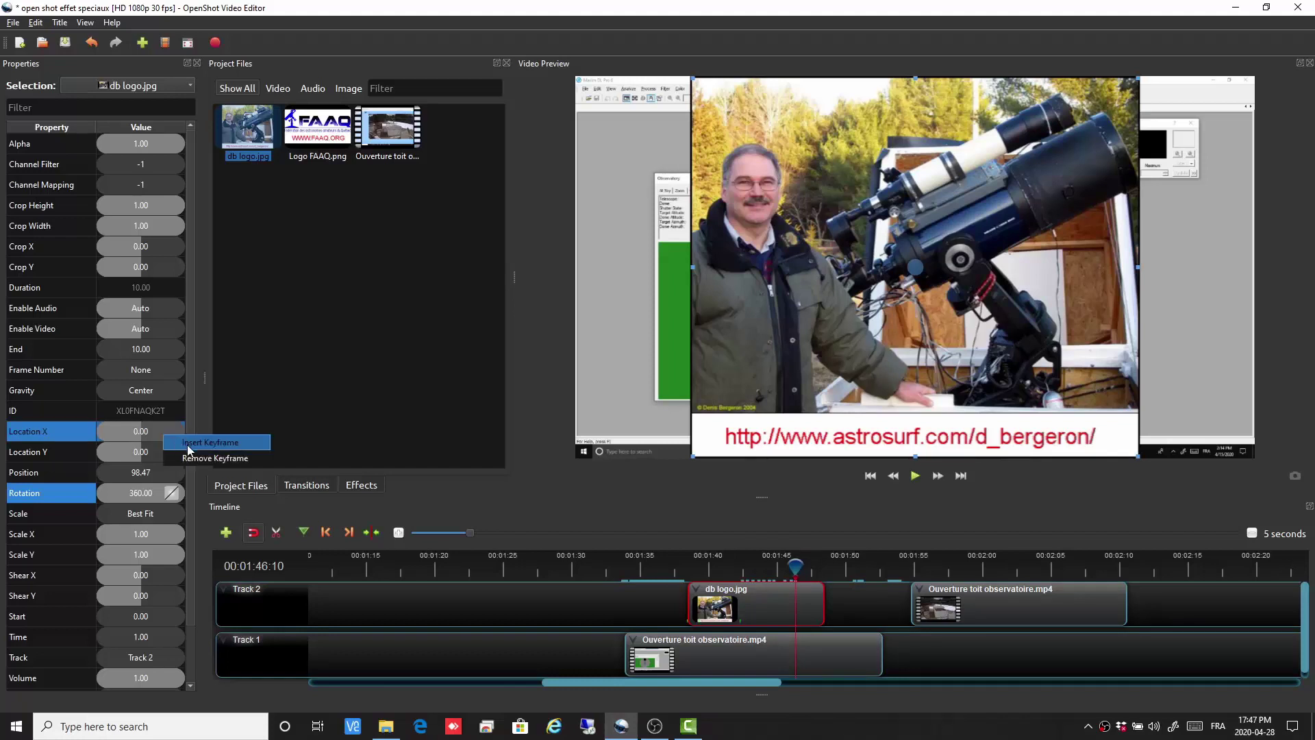
left_click(188, 446)
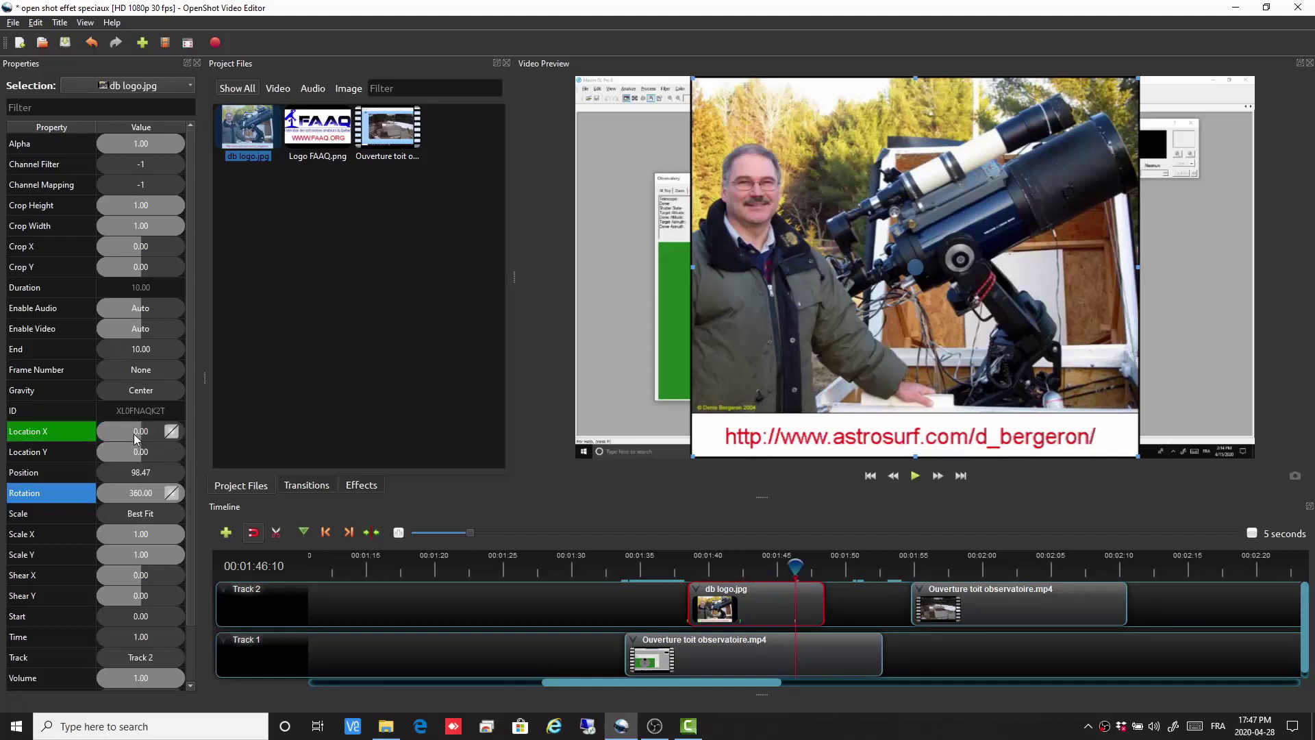
mouse_move(135, 438)
left_mouse_down()
mouse_move(149, 439)
mouse_move(153, 458)
mouse_move(140, 455)
left_mouse_up()
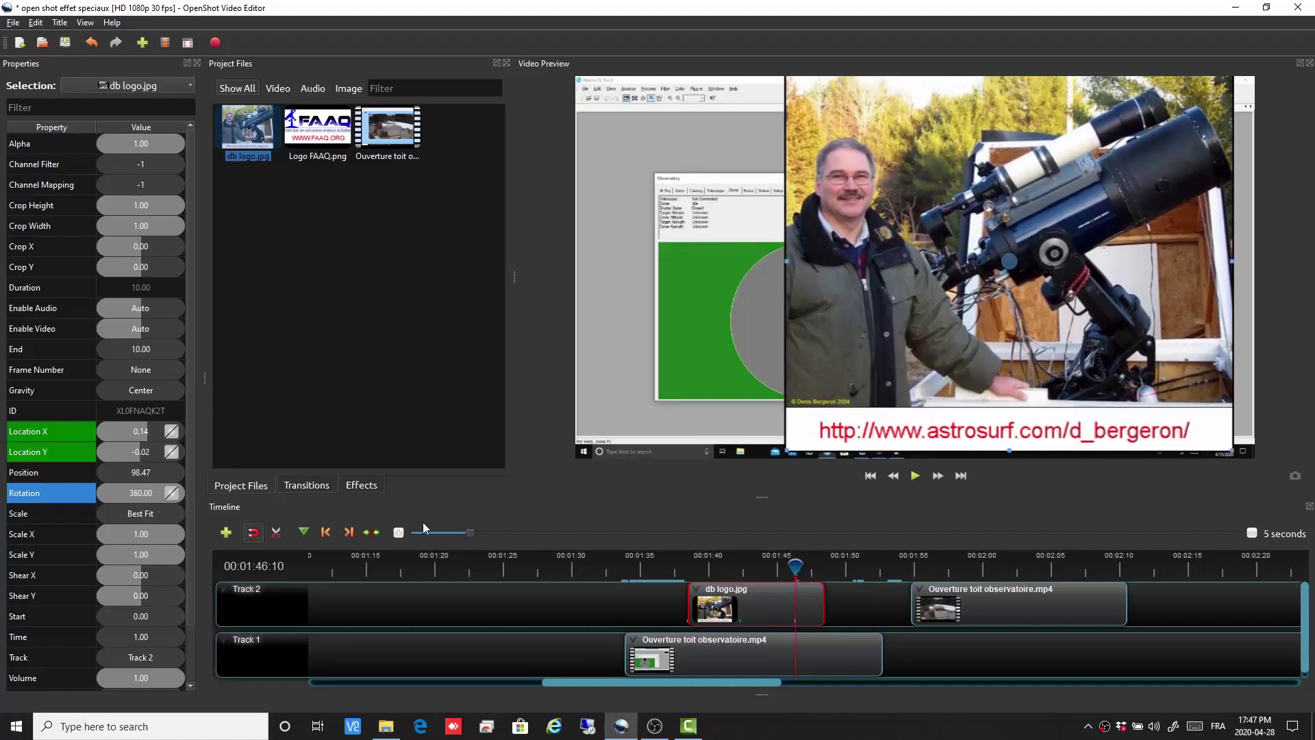
Save the project and insert a Scale X keyframe on db logo.jpg at 00:01:47:06.
left_click_drag(795, 566, 806, 566)
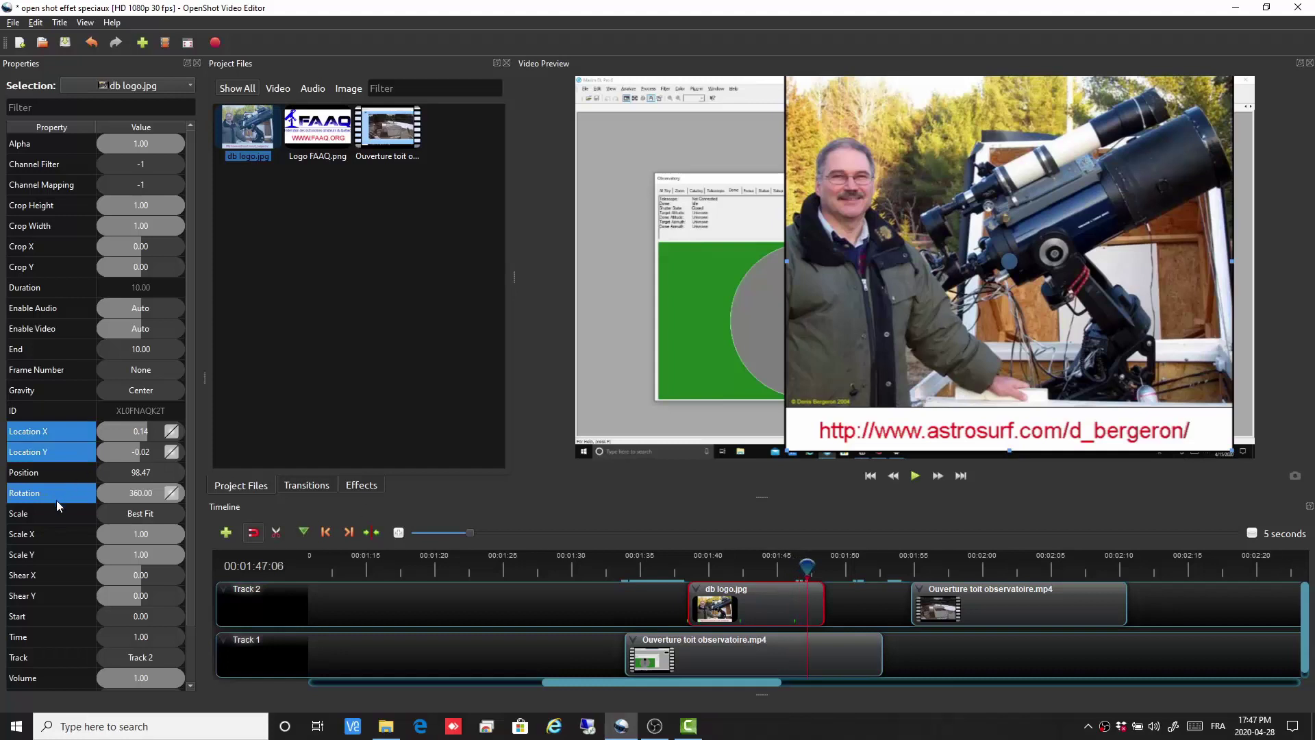
left_click(167, 532)
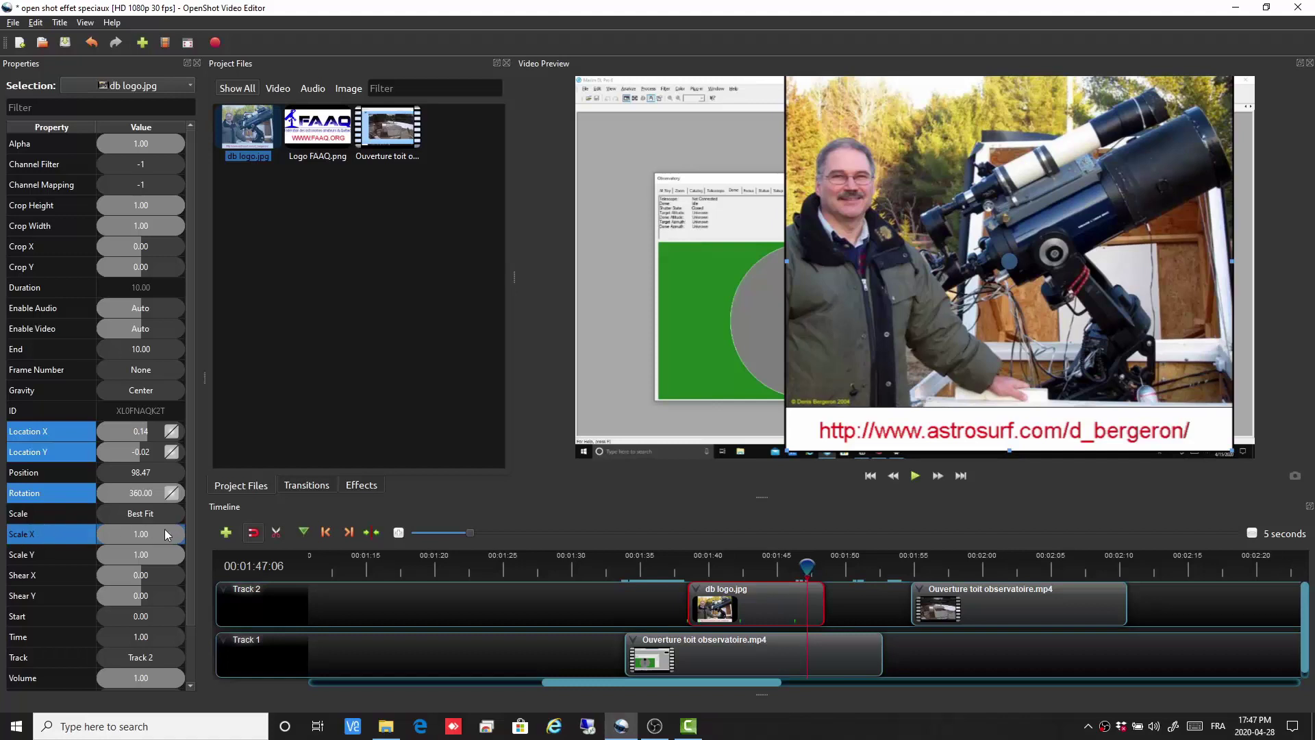
key("ctrl+s")
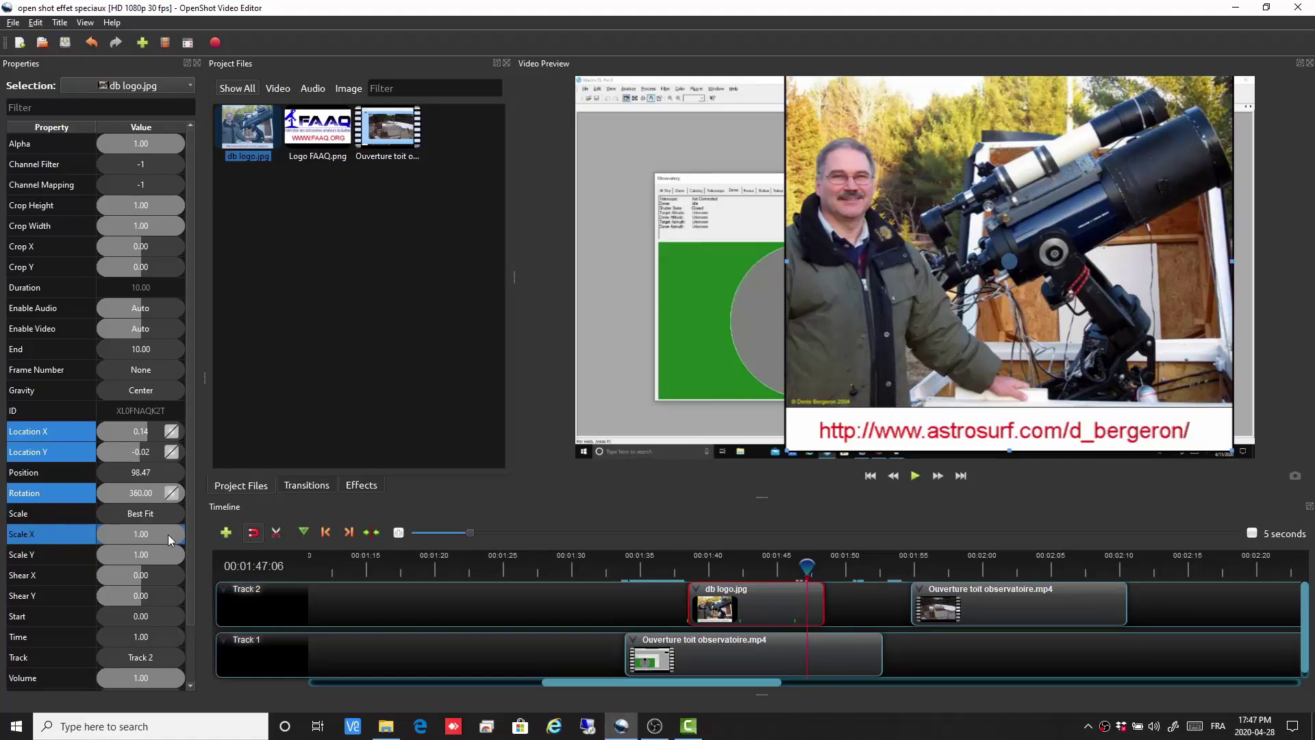
right_click(169, 535)
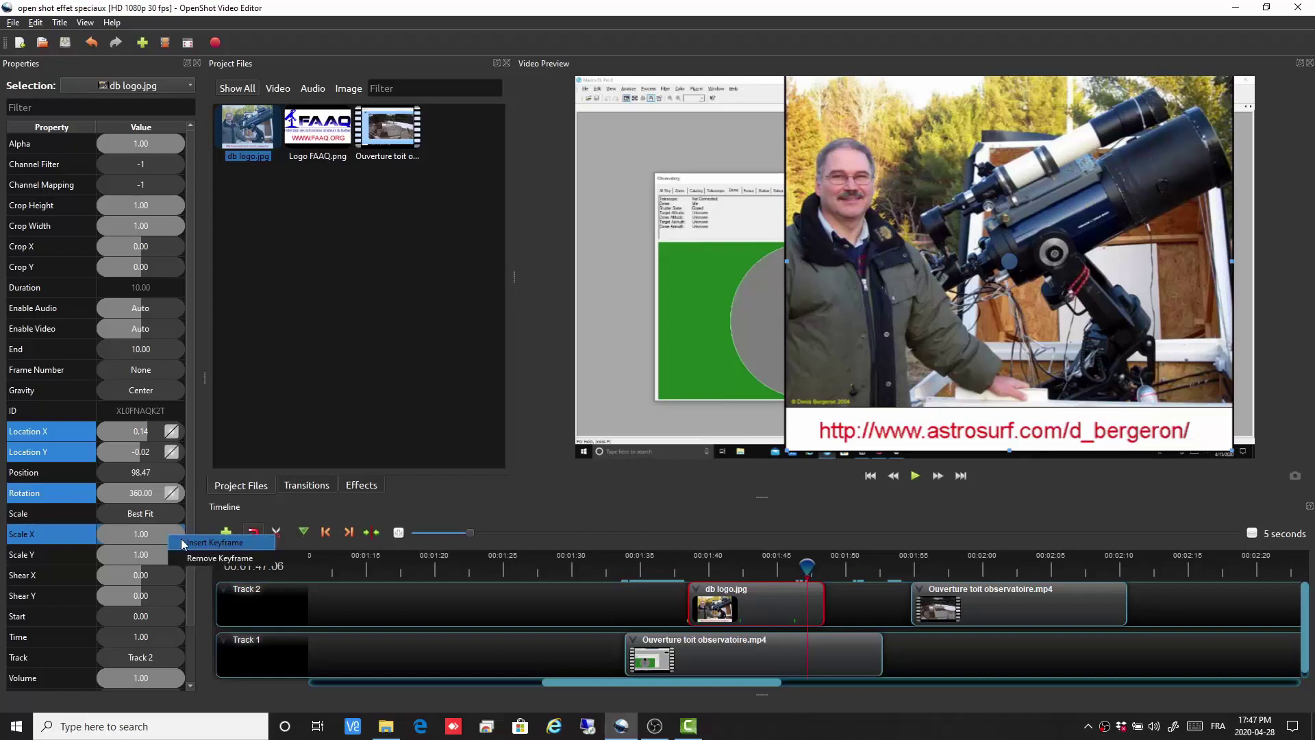
left_click(182, 543)
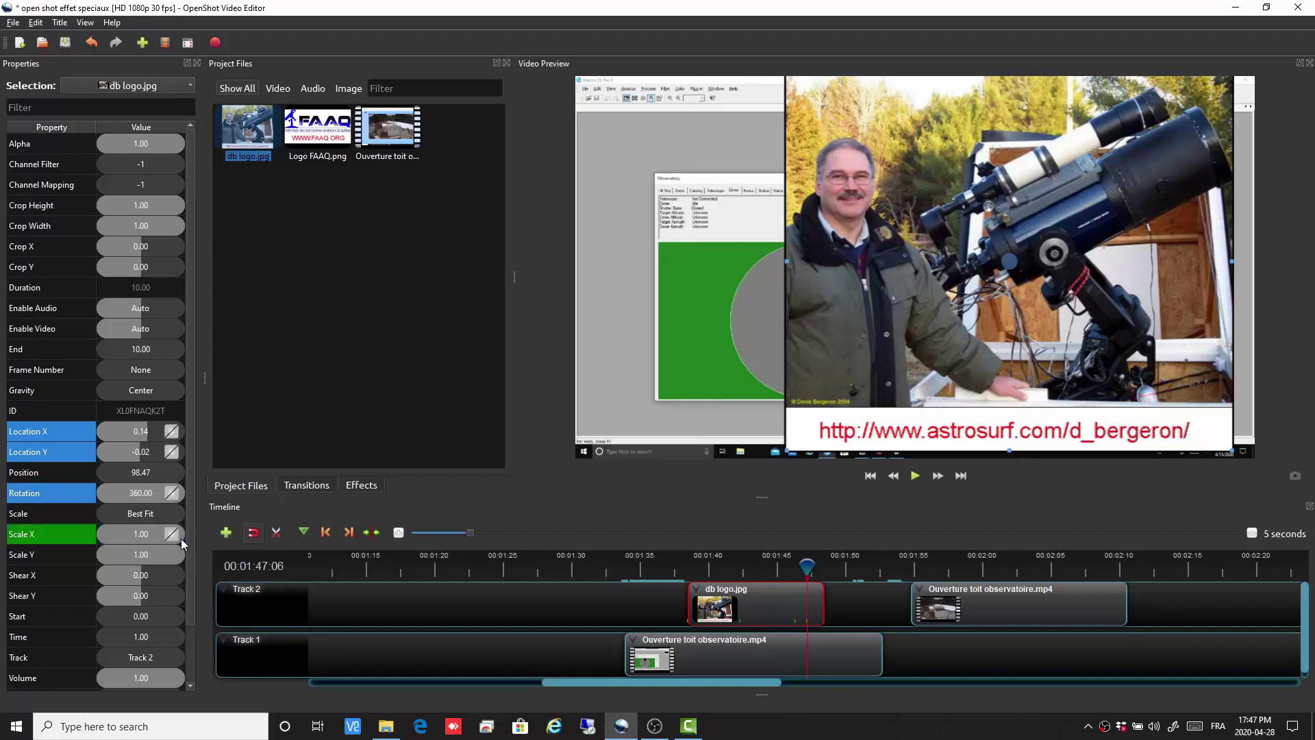
Shrink db logo.jpg to Scale X 0.39 and Scale Y 0.52, and move it to Location X 0.34 and Location Y -0.15.
left_click(122, 533)
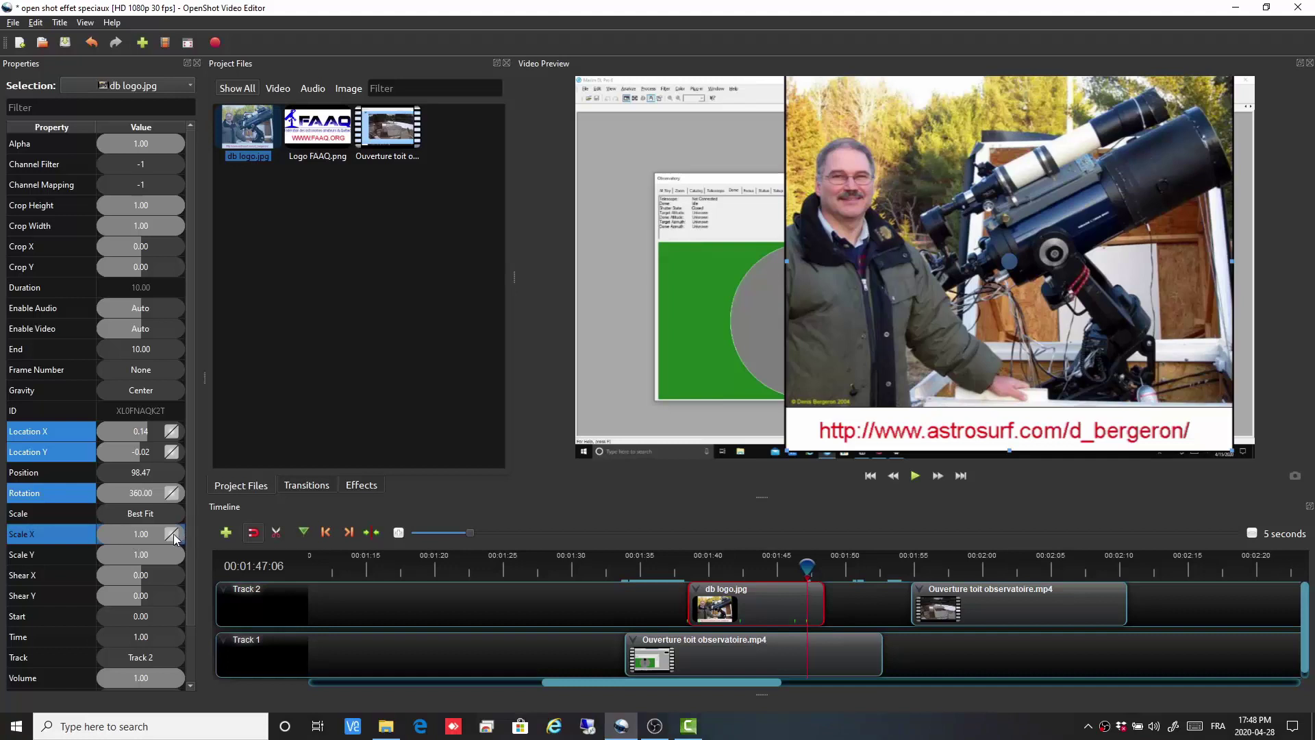
left_click_drag(179, 534, 132, 534)
left_click(145, 535)
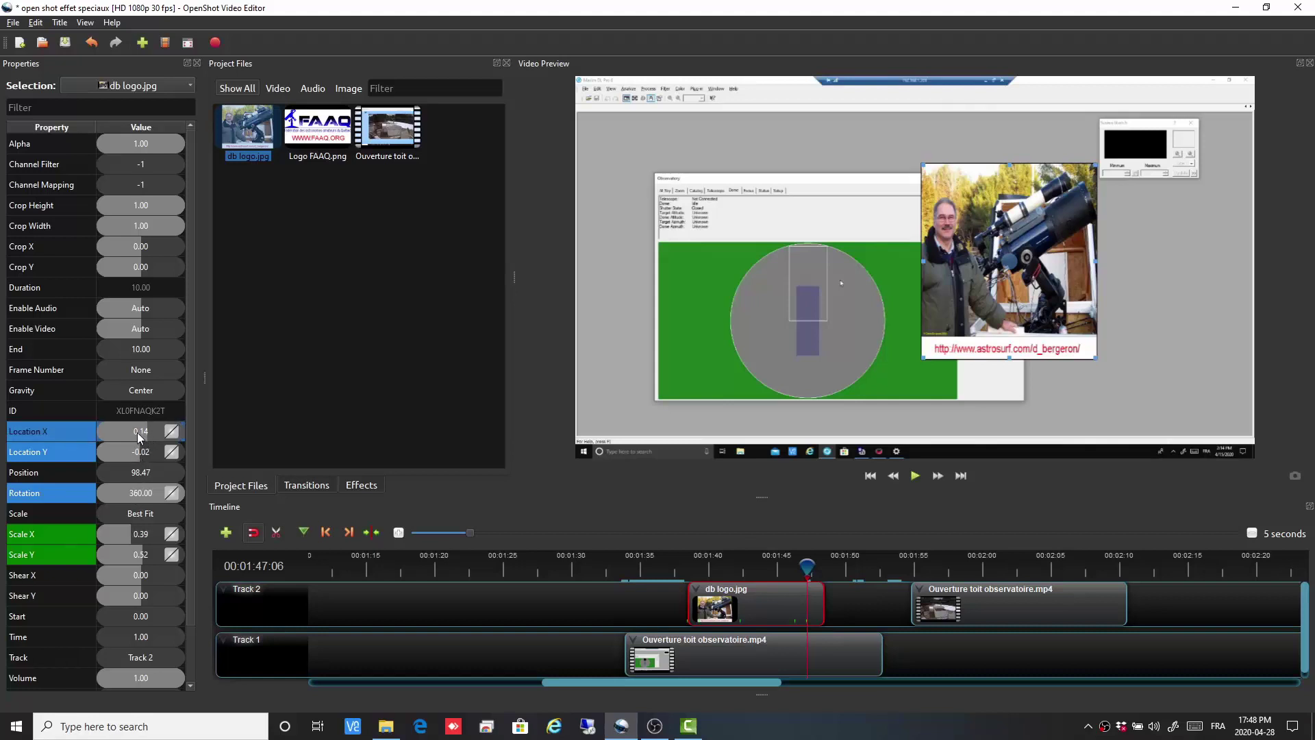
mouse_move(142, 434)
left_mouse_down()
mouse_move(157, 434)
mouse_move(159, 455)
mouse_move(137, 457)
left_mouse_up()
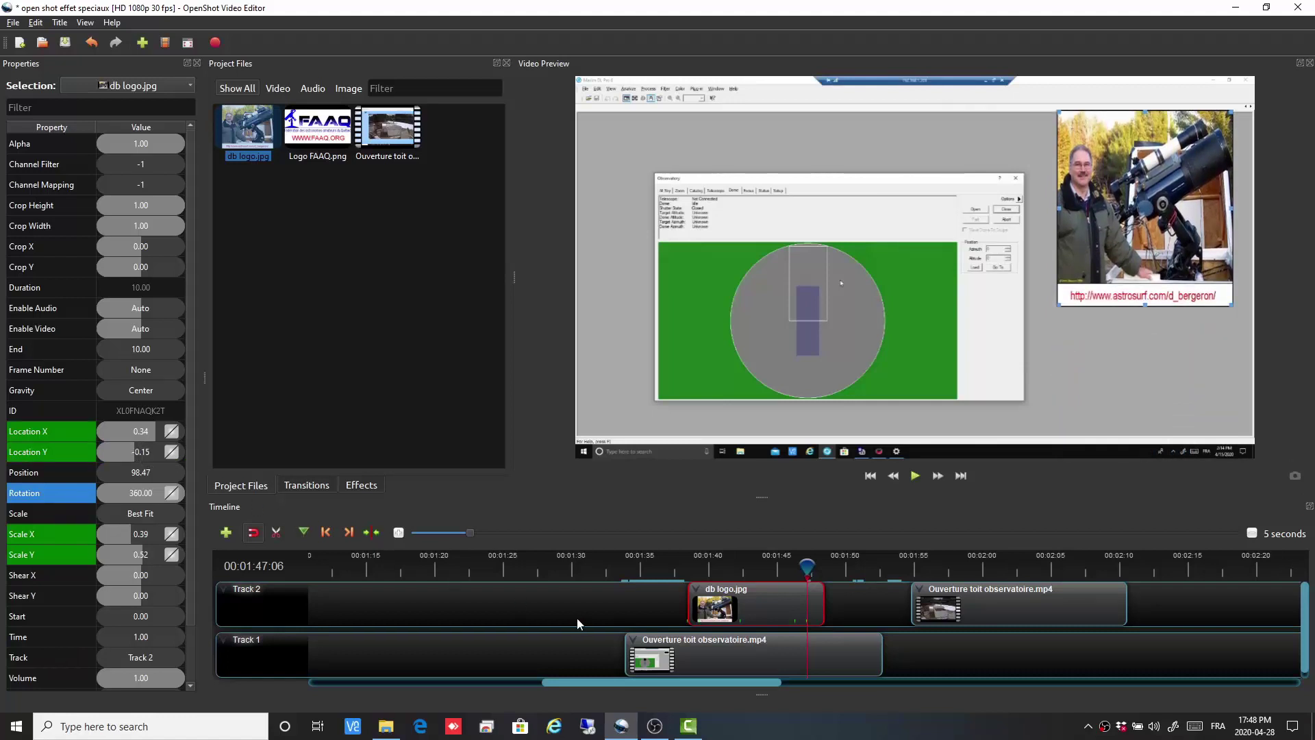
Play the timeline from about 00:01:36:16 to preview the animated db logo.jpg clip.
left_click_drag(806, 565, 645, 574)
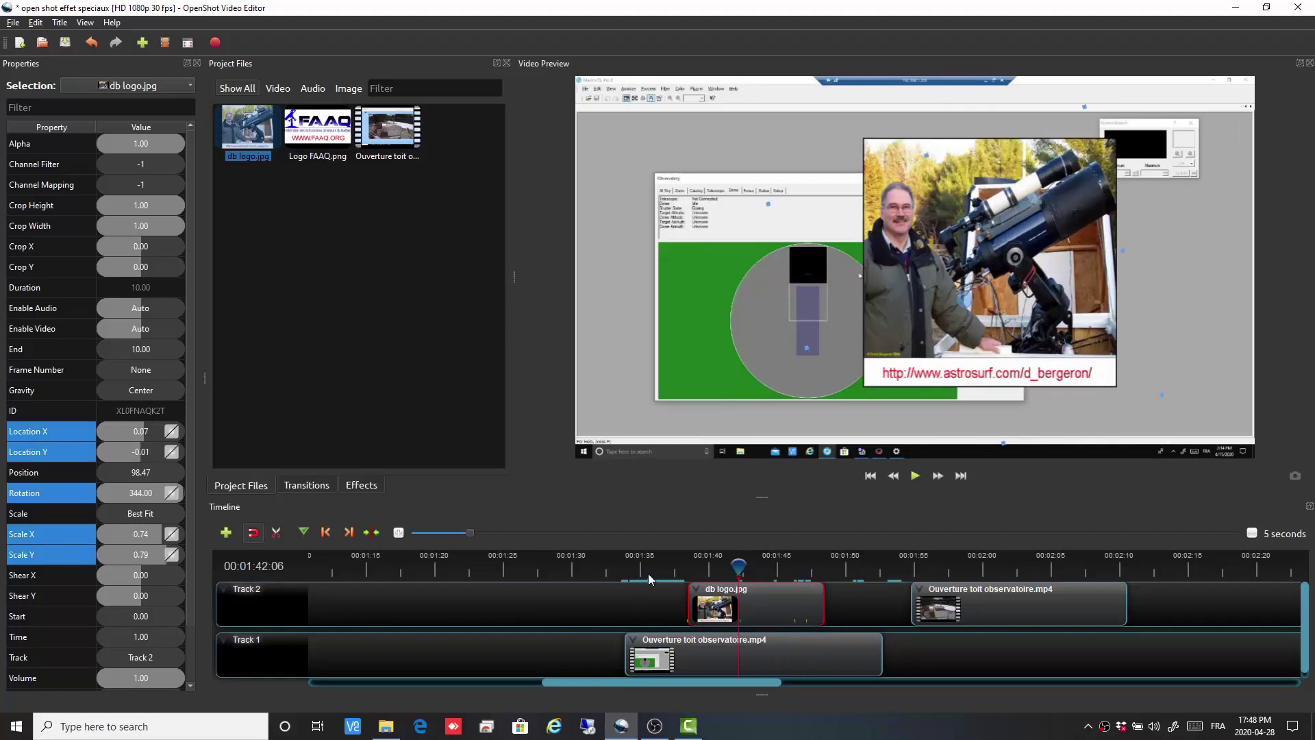
left_click_drag(739, 563, 662, 566)
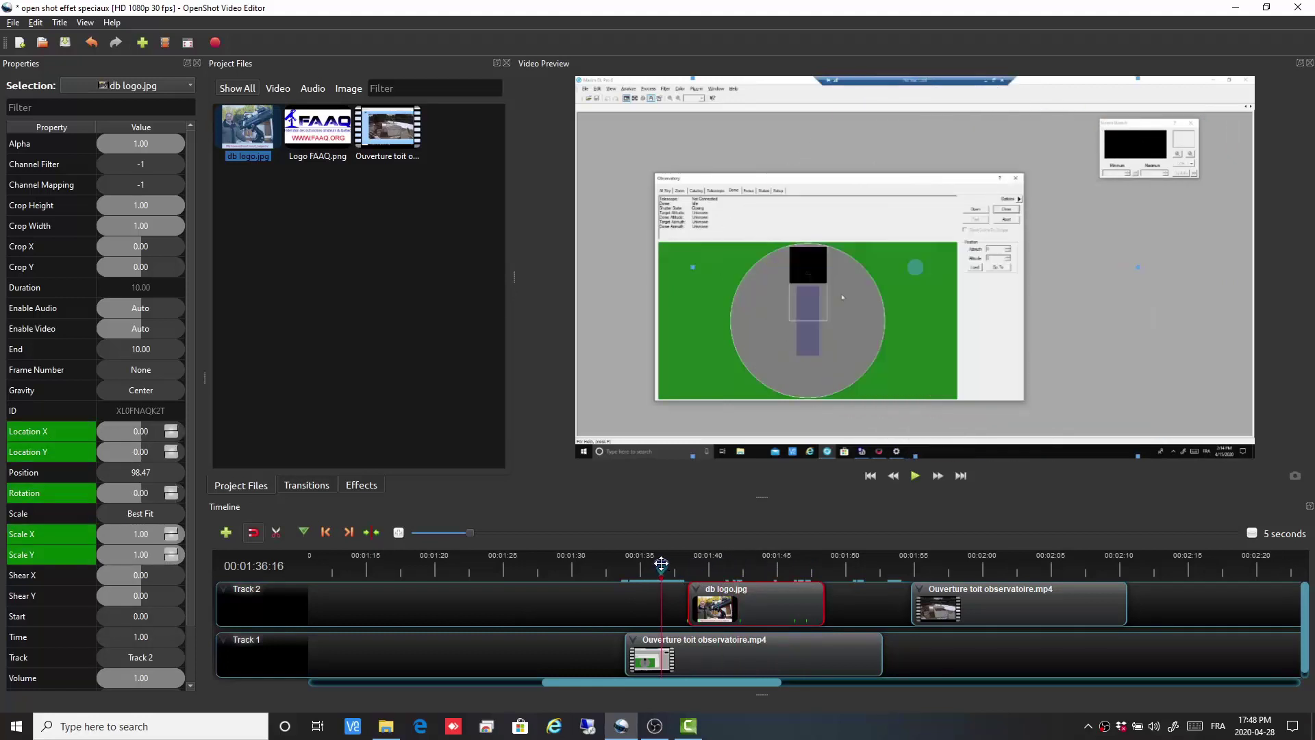
left_click(916, 476)
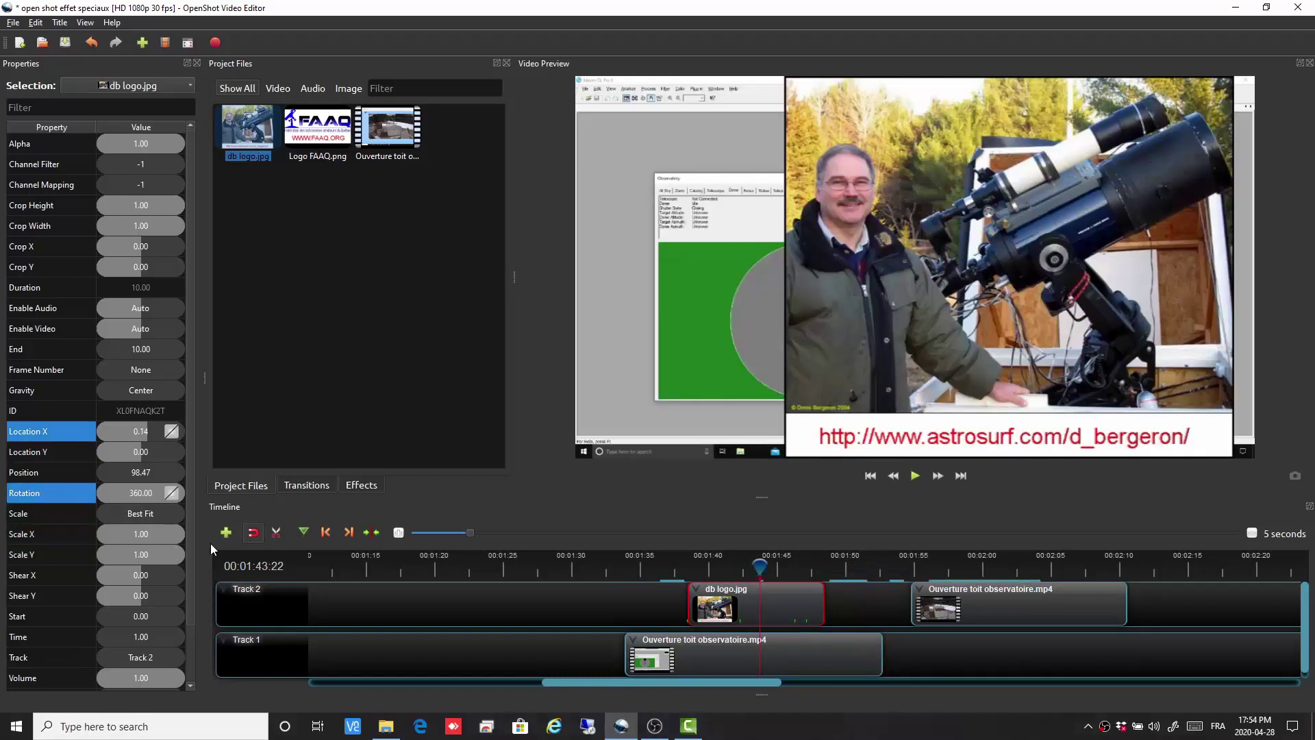
Remove the Location Y and Rotation keyframes of db logo.jpg at 00:01:43:22 and save the project.
left_click(174, 450)
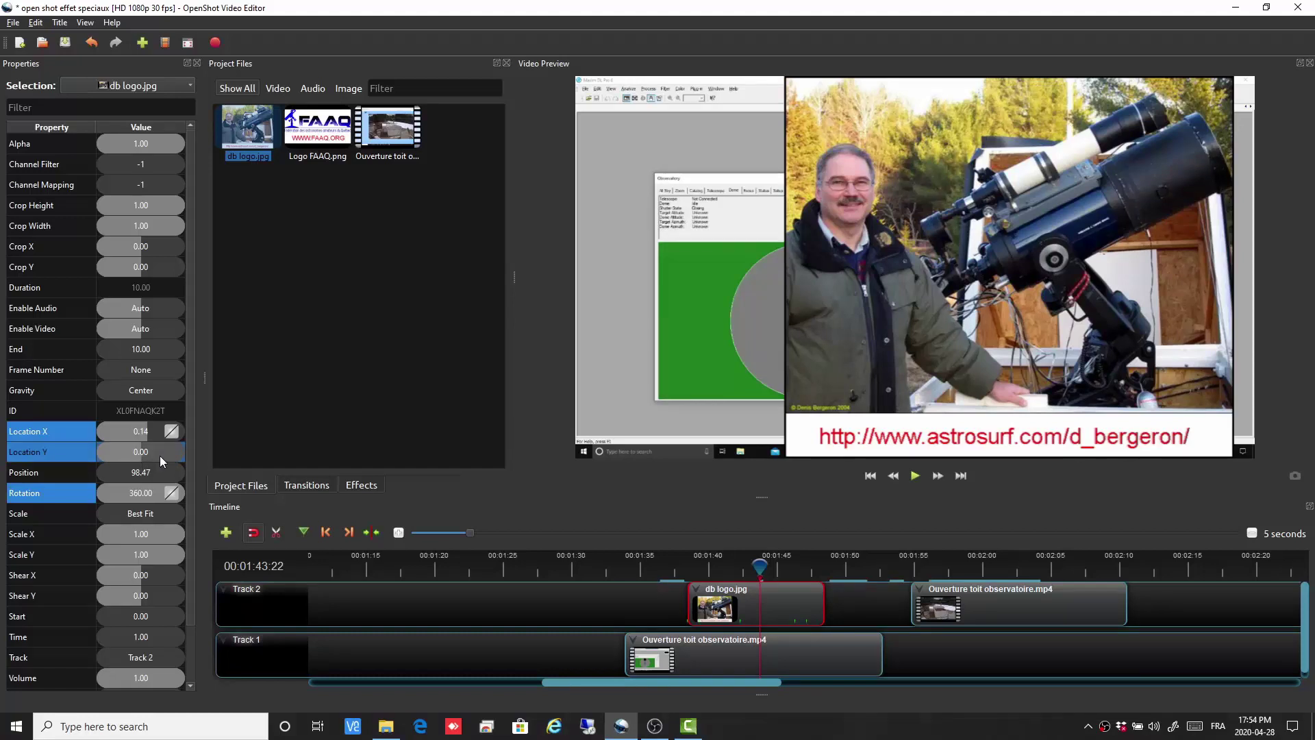
right_click(163, 455)
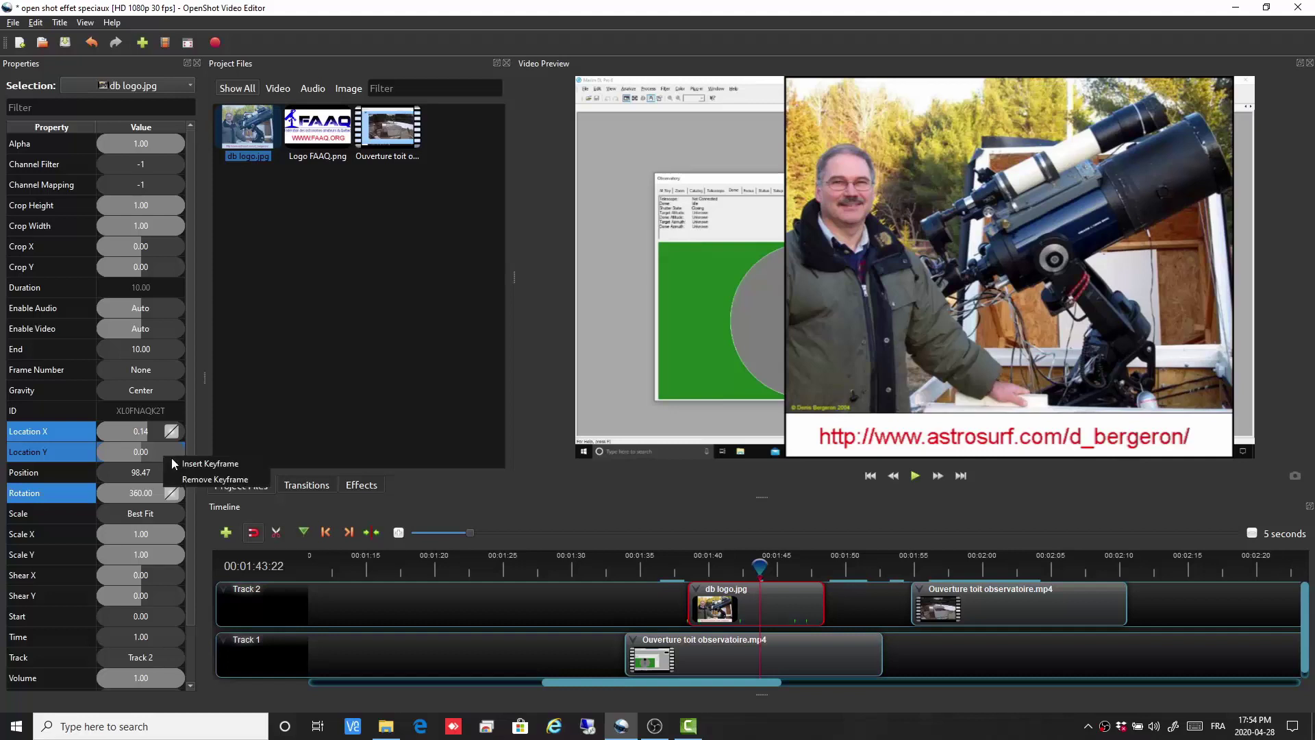
left_click(214, 481)
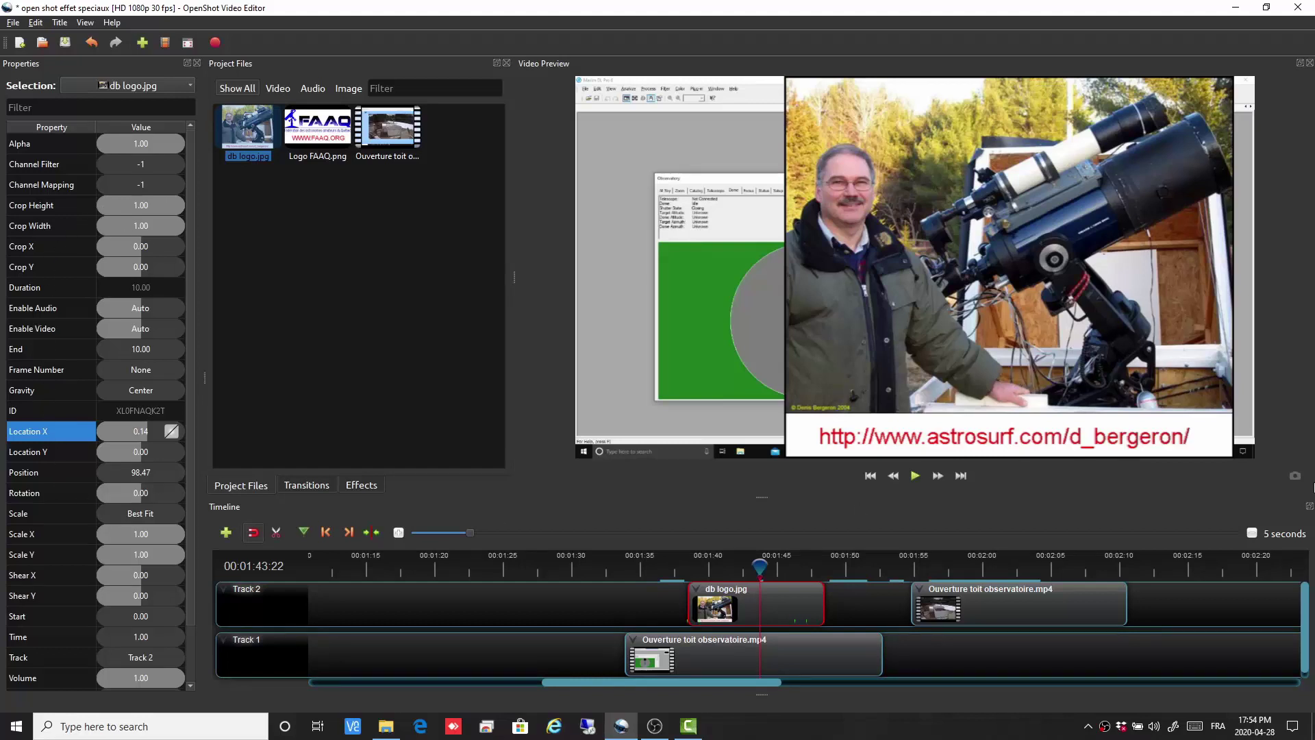
key("ctrl+s")
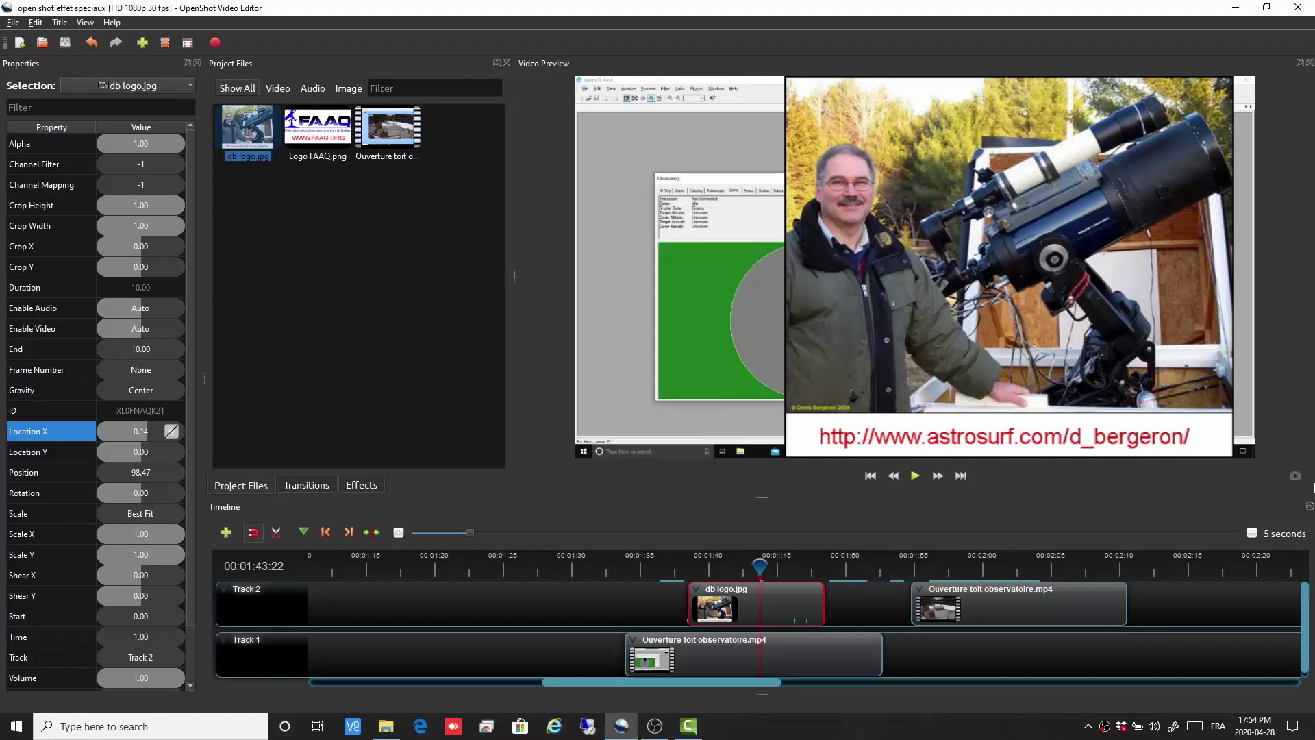